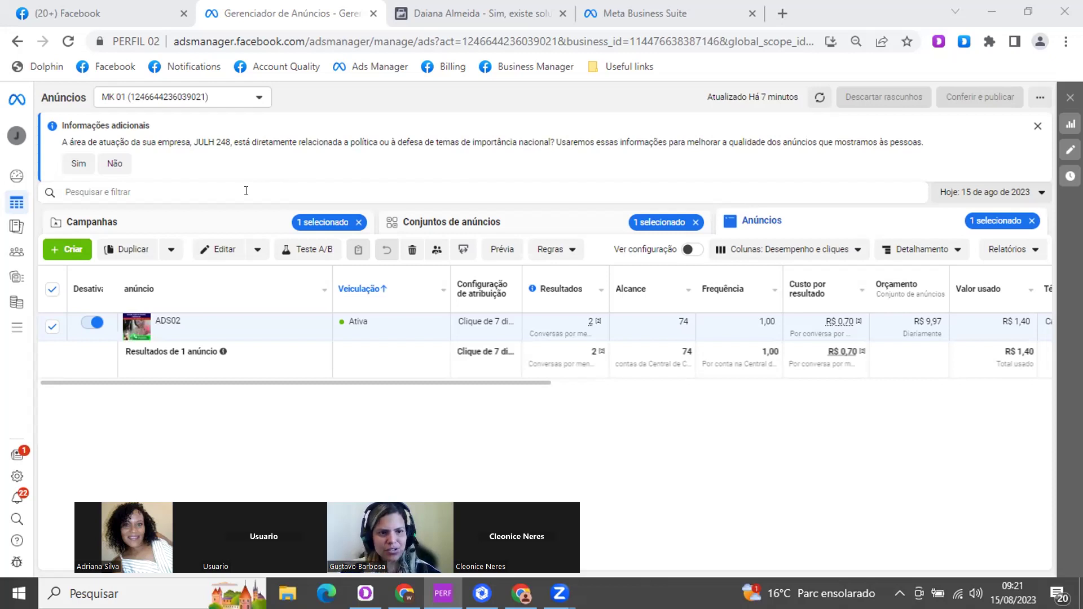
Create a new campaign with the Engajamento objective and continue to its draft settings
left_click(74, 247)
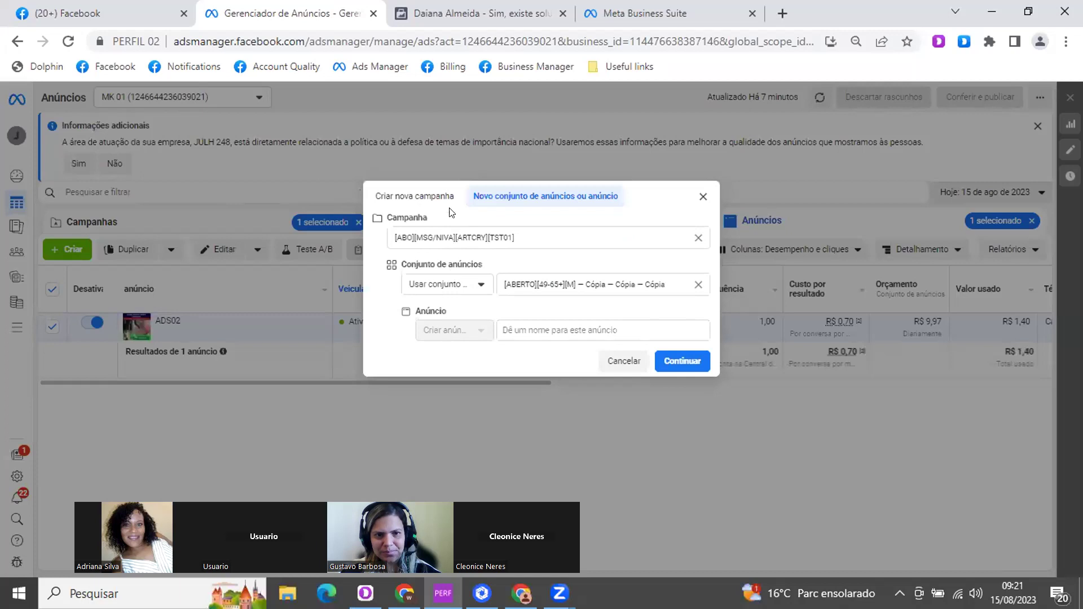
left_click(426, 200)
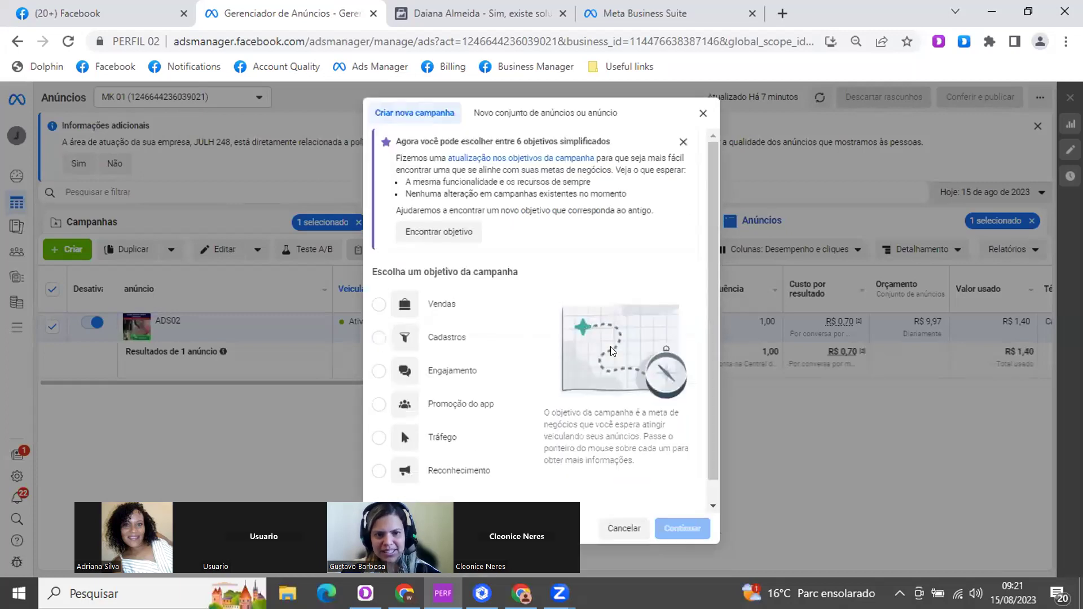
left_click(491, 361)
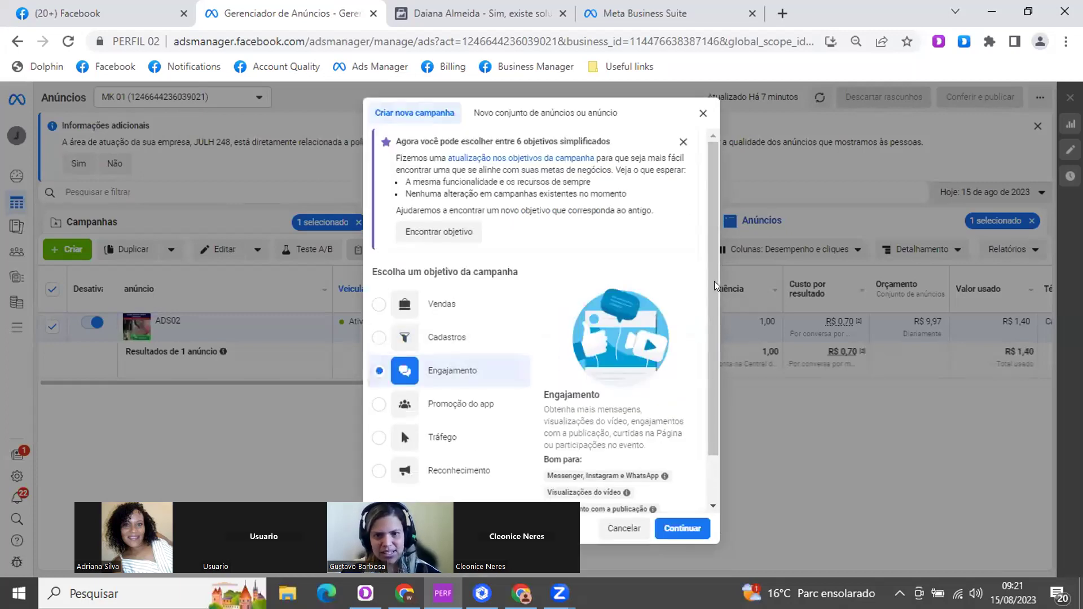
scroll(714, 446, "down", 1)
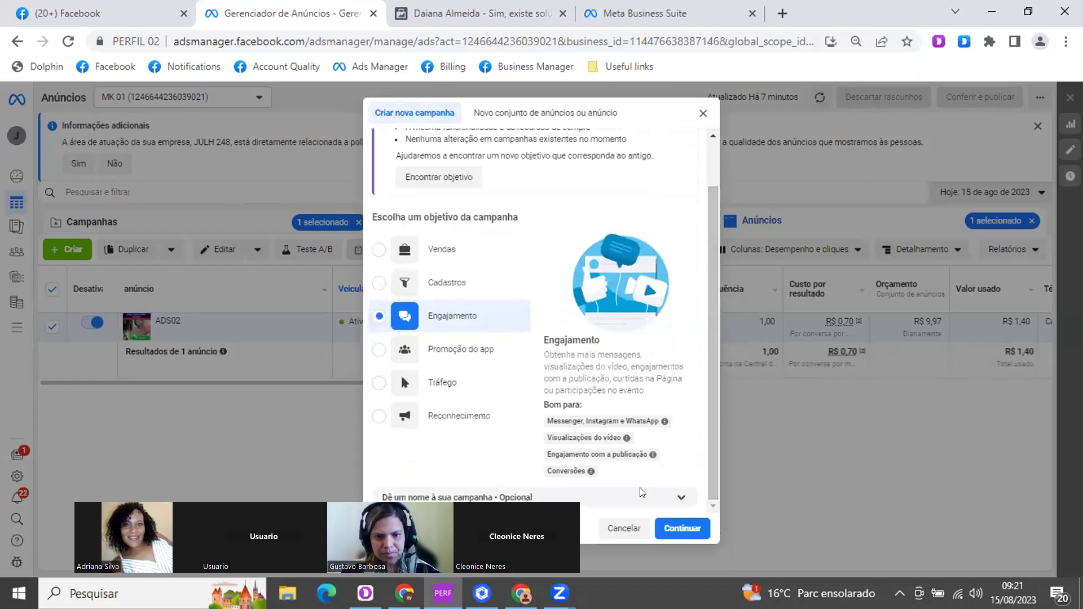
left_click(692, 526)
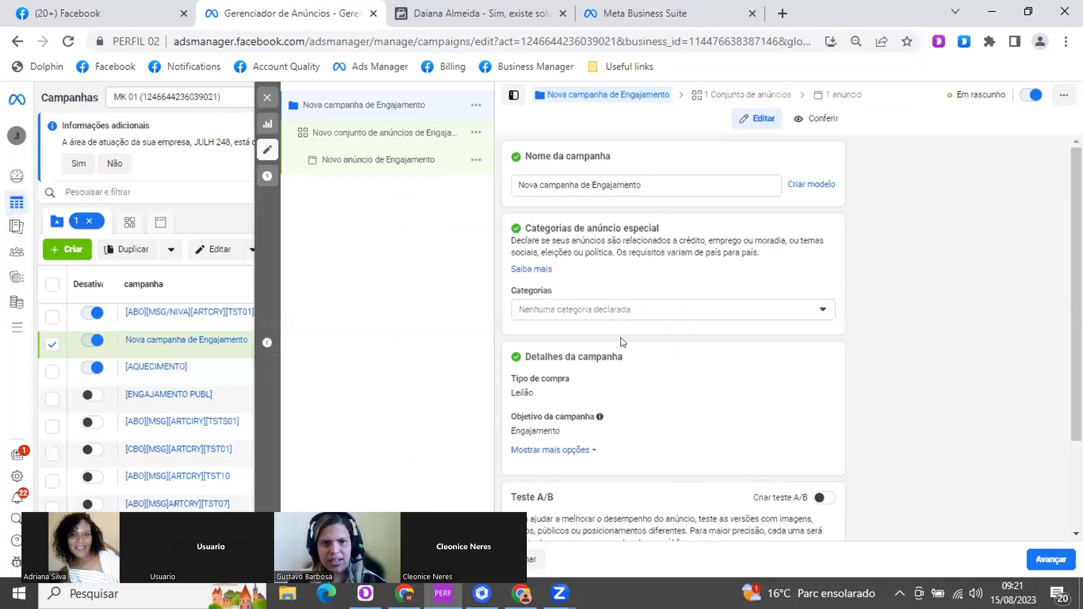
In the new engagement ad set, deselect Messenger as a messaging app, leaving only WhatsApp selected
left_click(387, 132)
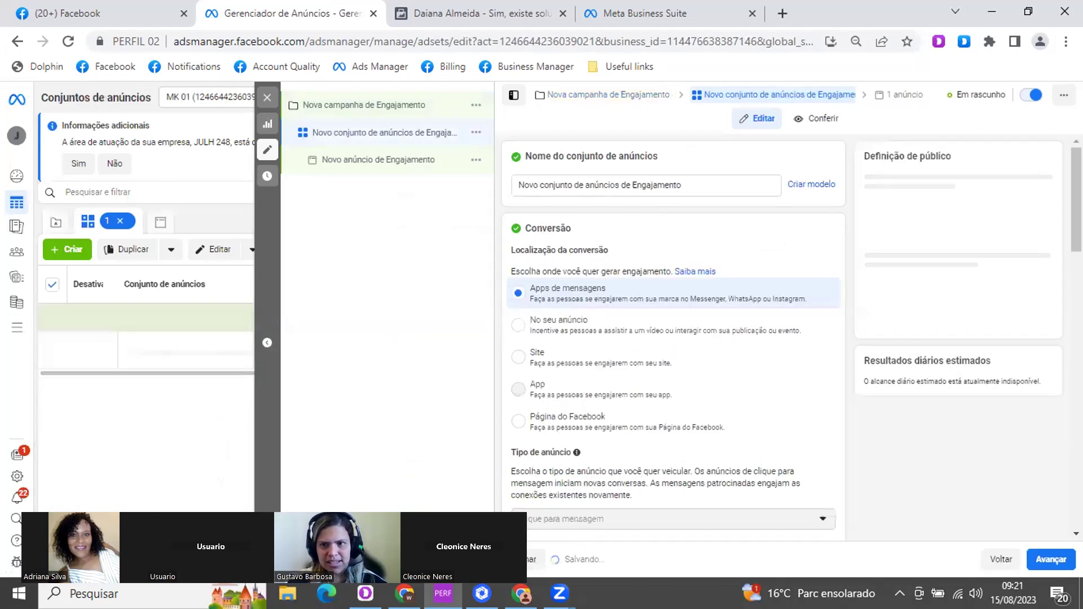
scroll(660, 338, "down", 6)
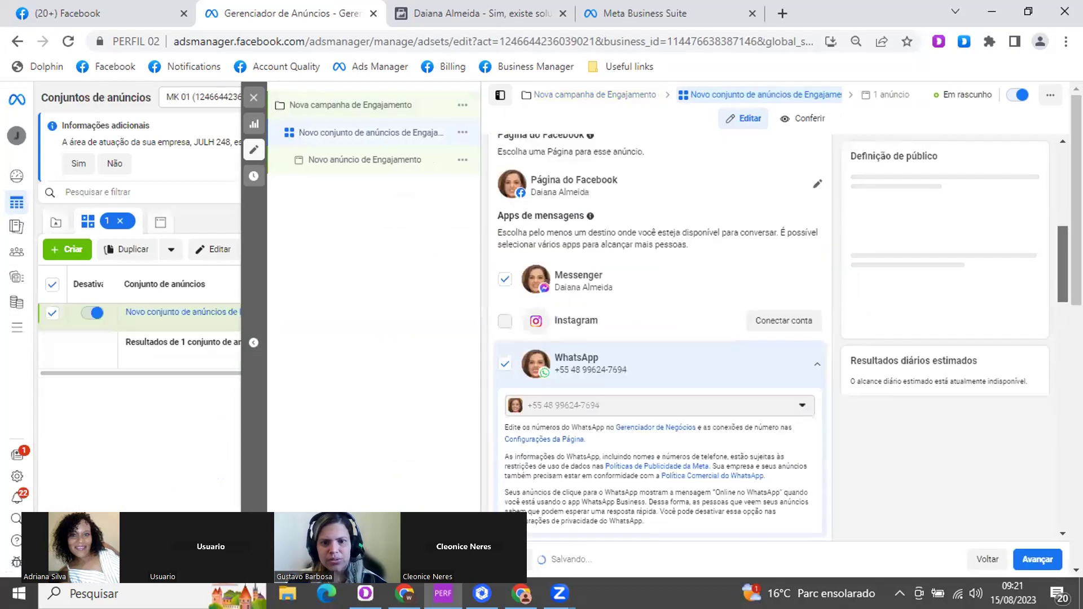
scroll(660, 339, "down", 3)
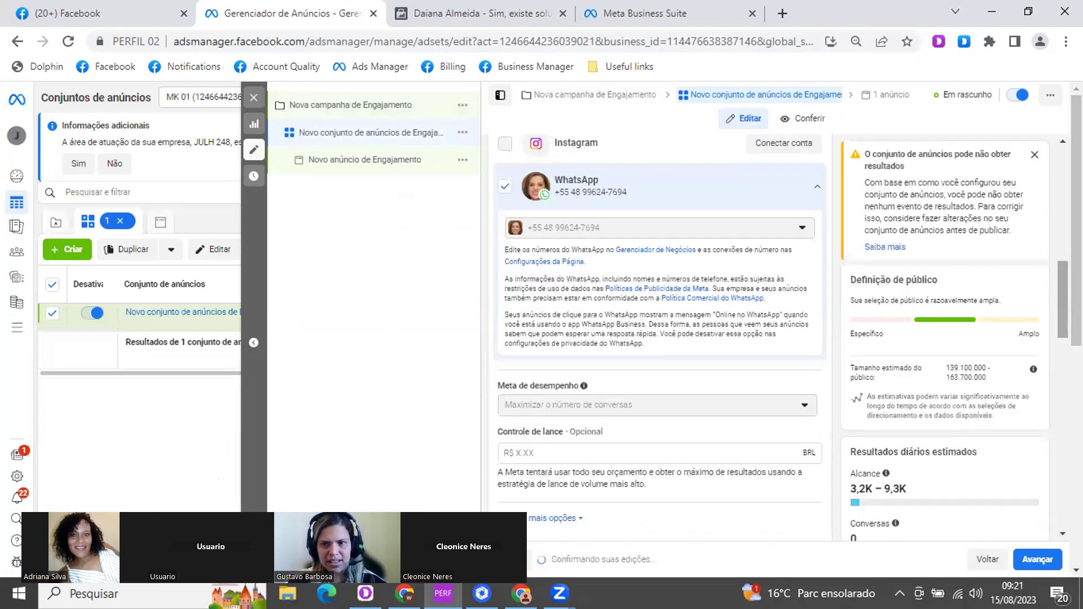
scroll(504, 338, "up", 4)
left_click(504, 338)
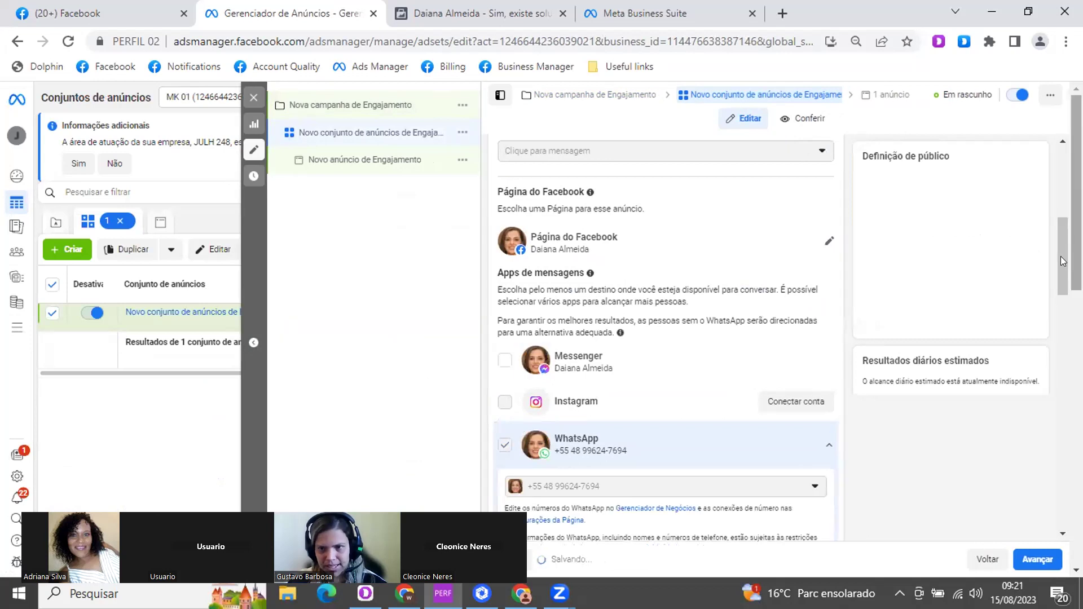
Examine the ad set's performance goal, budget, schedule, audience age, gender, detailed targeting, languages and placements settings
scroll(1063, 260, "down", 7)
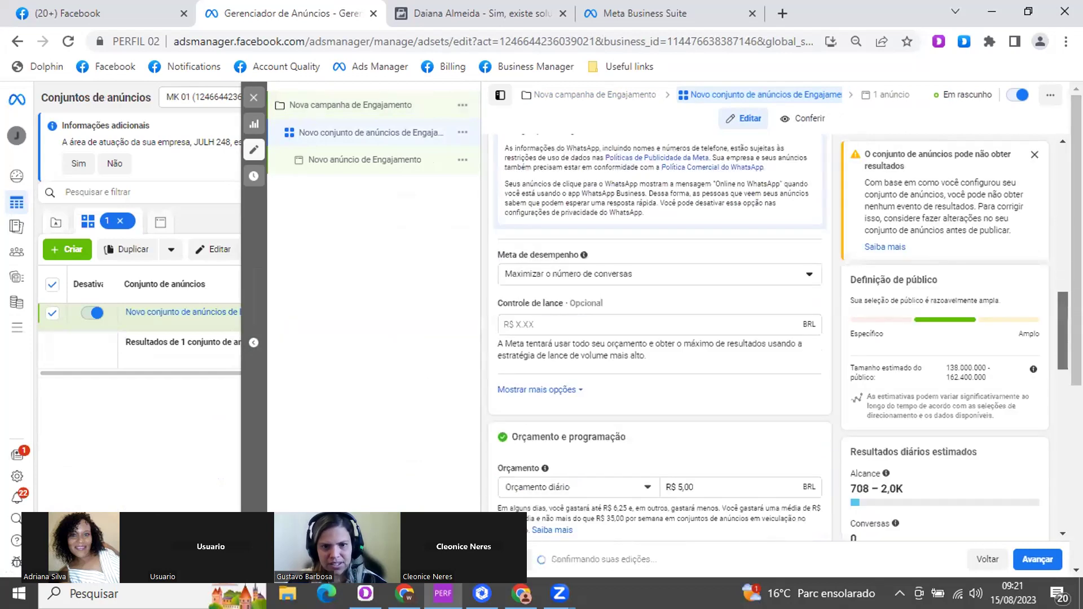
scroll(661, 338, "down", 1)
scroll(660, 338, "down", 2)
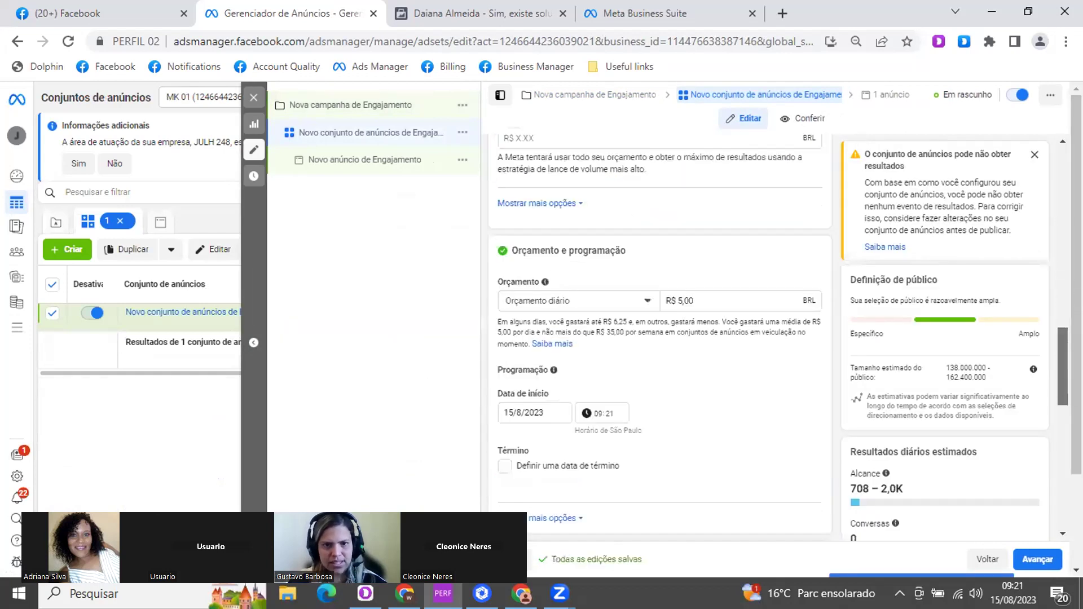
scroll(661, 339, "down", 2)
scroll(894, 342, "down", 2)
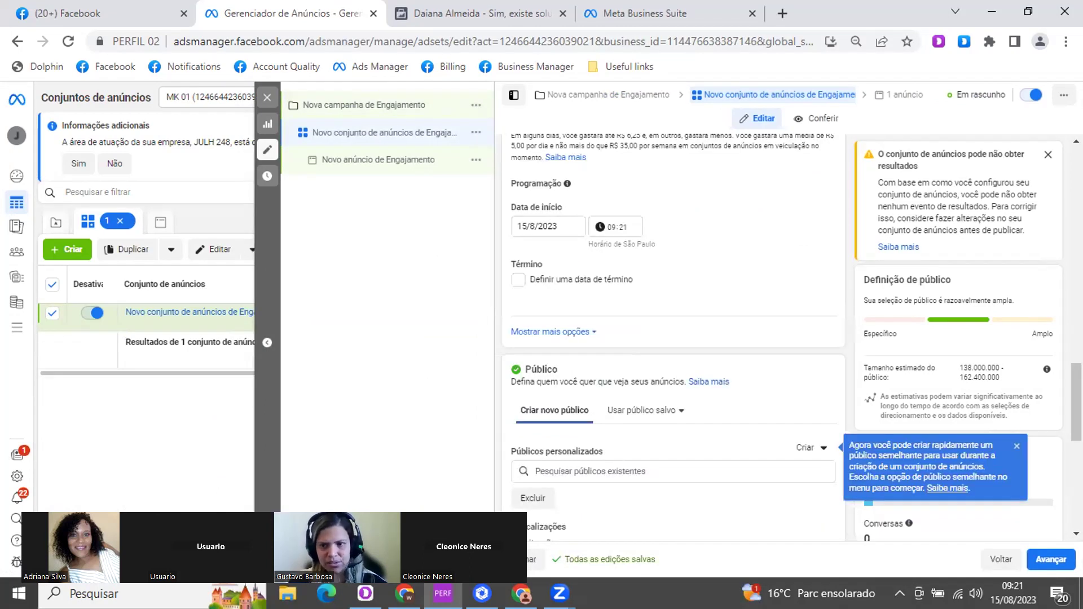
left_click_drag(1077, 401, 1077, 458)
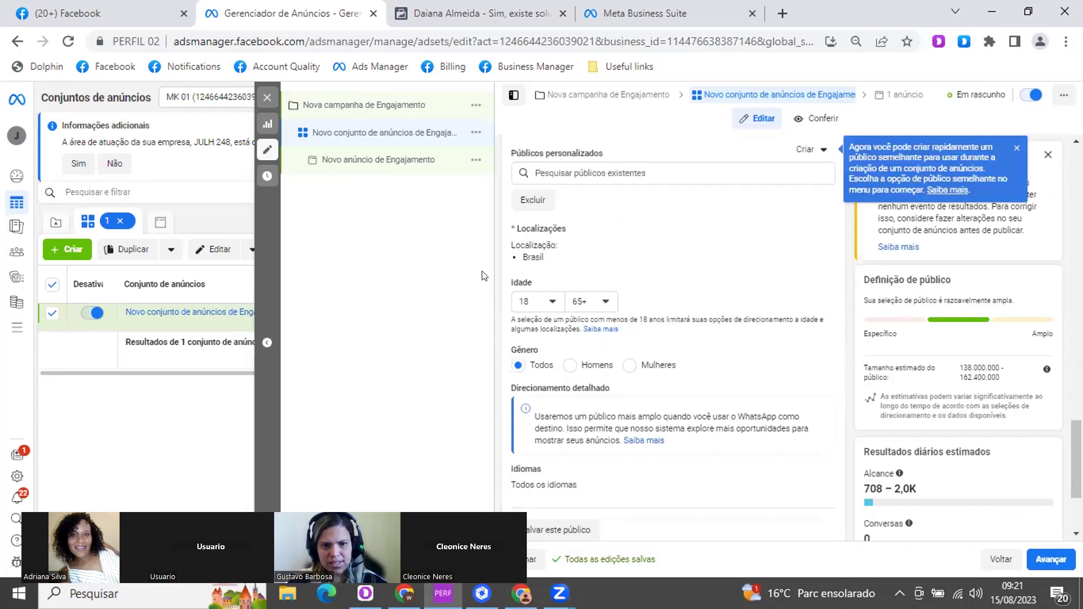
left_click(541, 301)
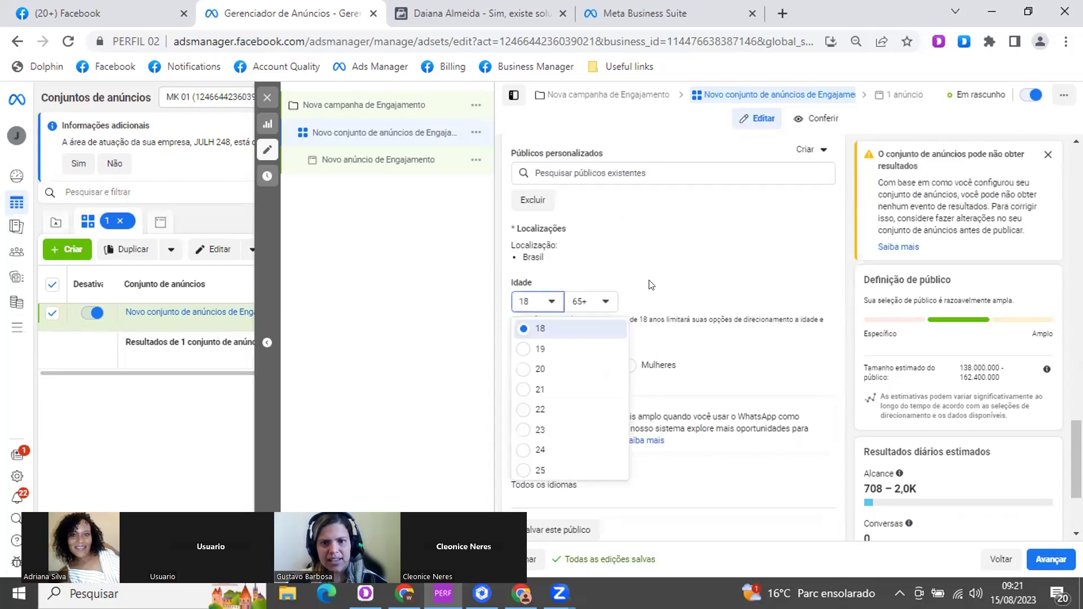
left_click(605, 297)
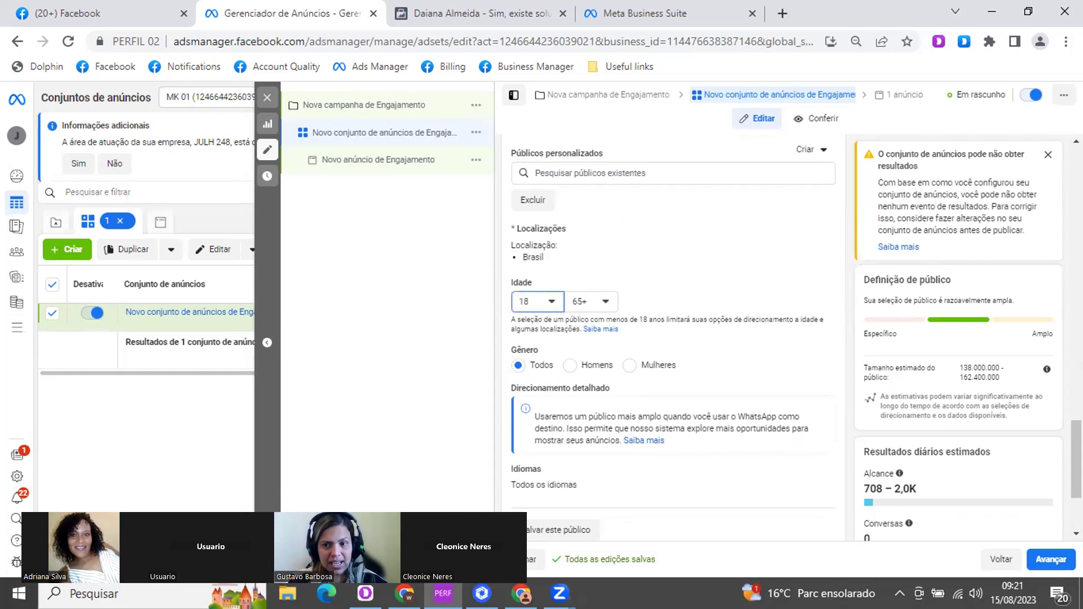
left_click_drag(1076, 458, 1077, 486)
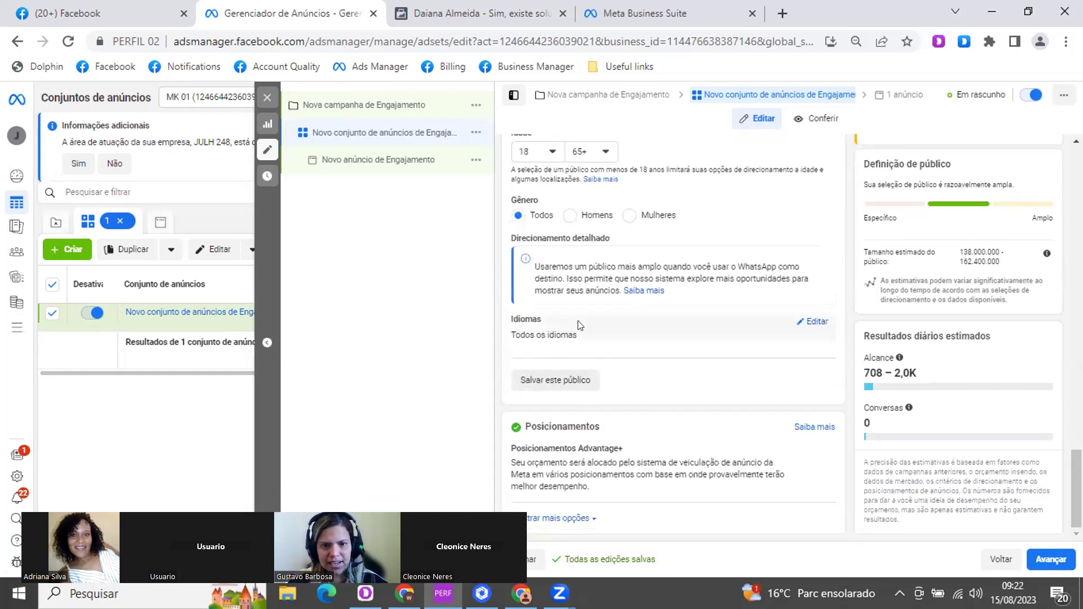
left_click(816, 324)
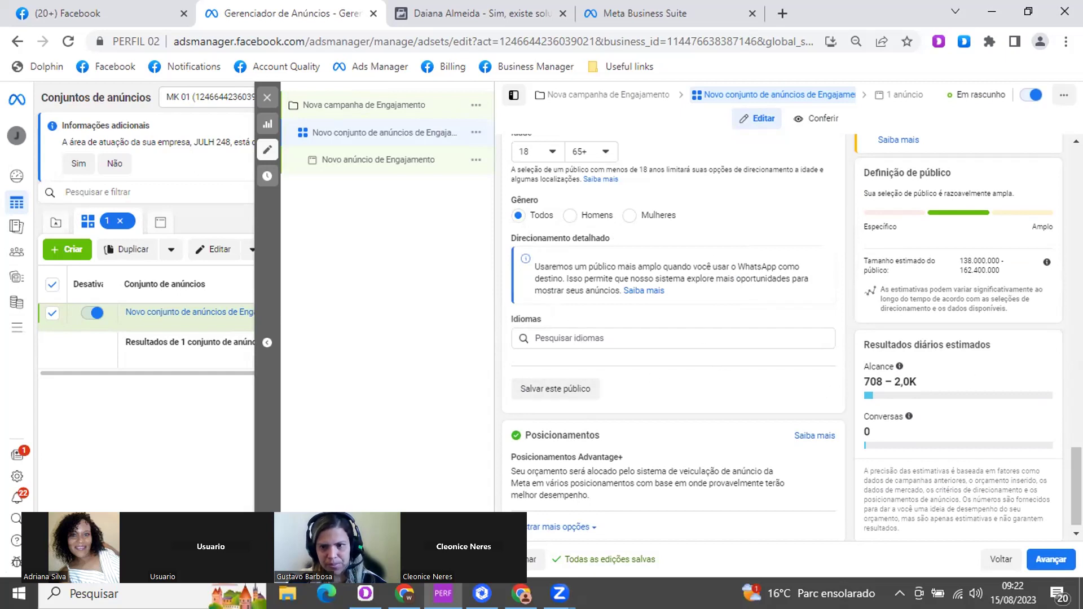
scroll(1076, 485, "down", 1)
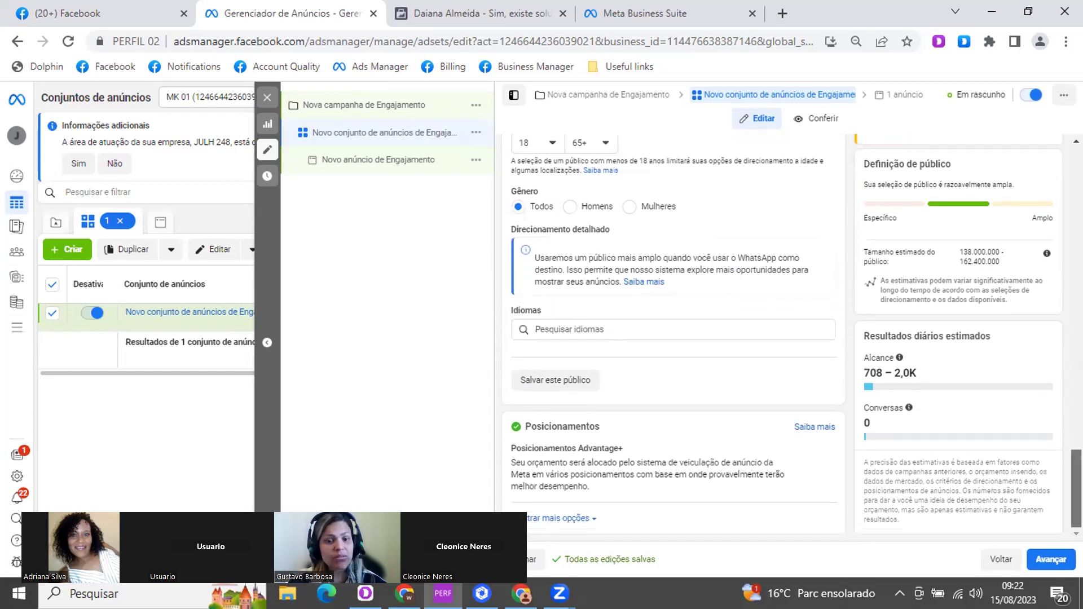
scroll(1076, 485, "up", 5)
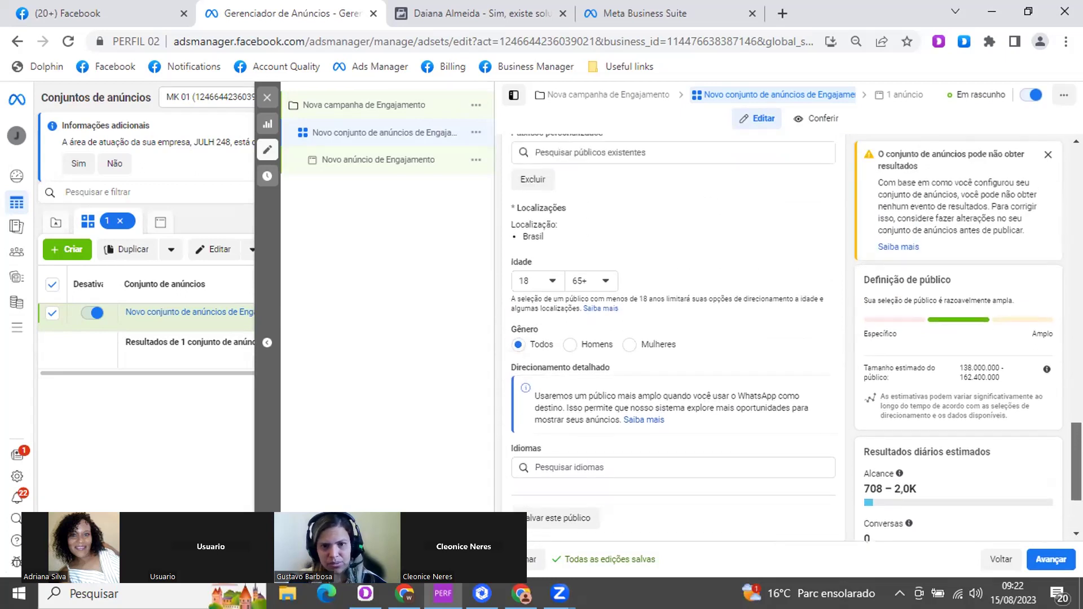
scroll(674, 339, "up", 4)
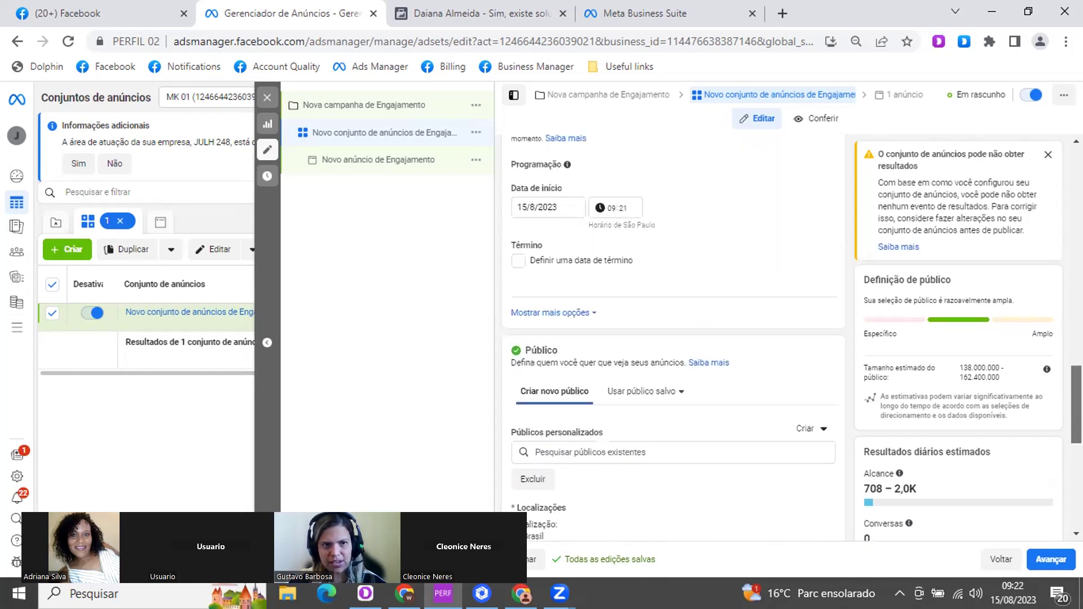
scroll(674, 339, "up", 2)
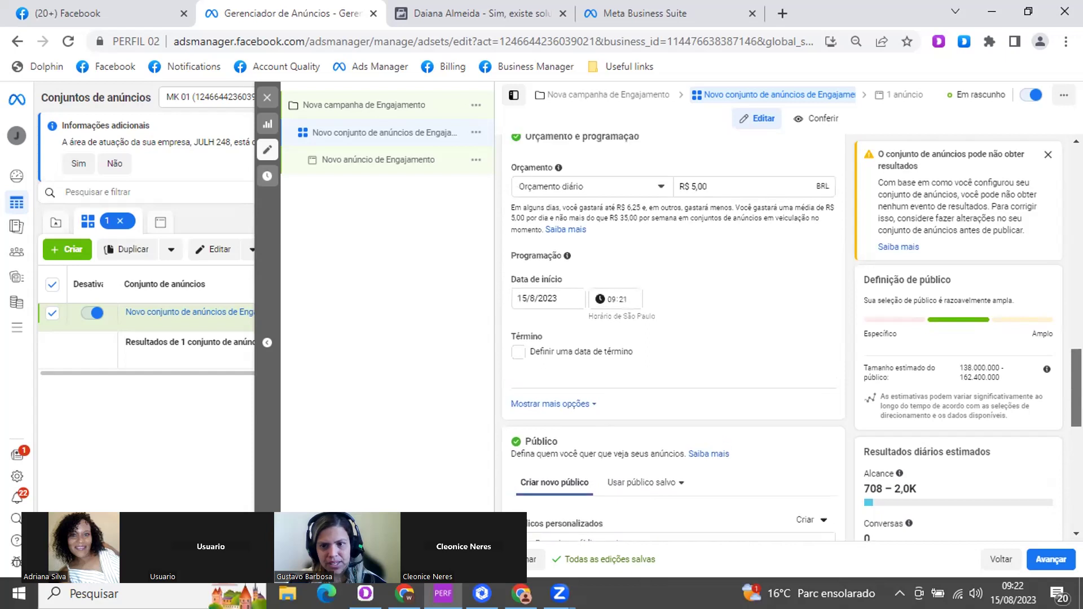
scroll(674, 338, "up", 4)
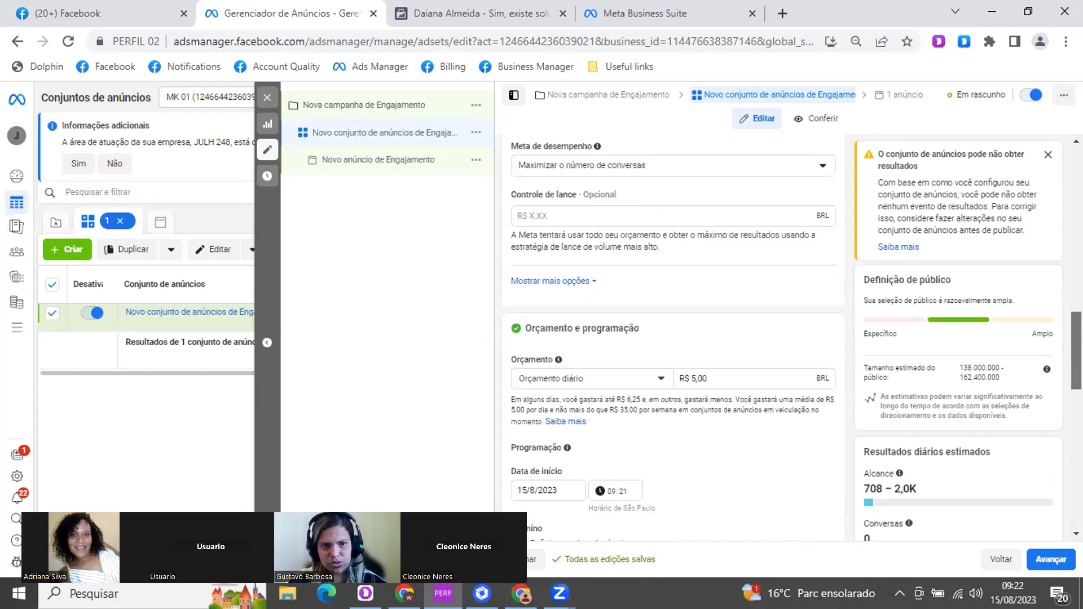
Set the new engagement ad's setup to Usar publicação existente and review its creative and tracking options
left_click(375, 162)
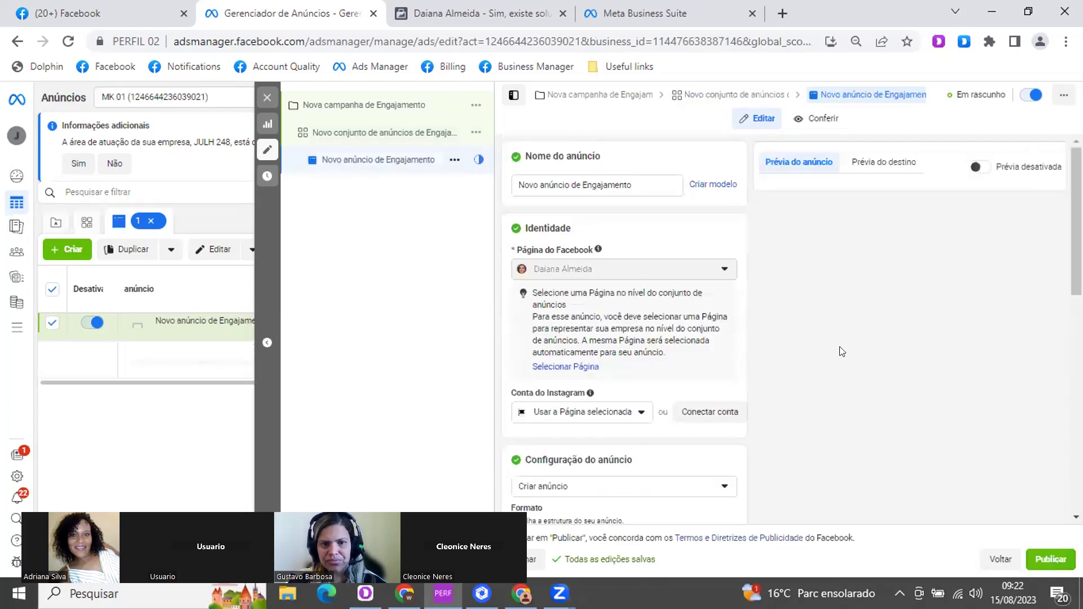
scroll(842, 350, "down", 1)
scroll(991, 277, "down", 5)
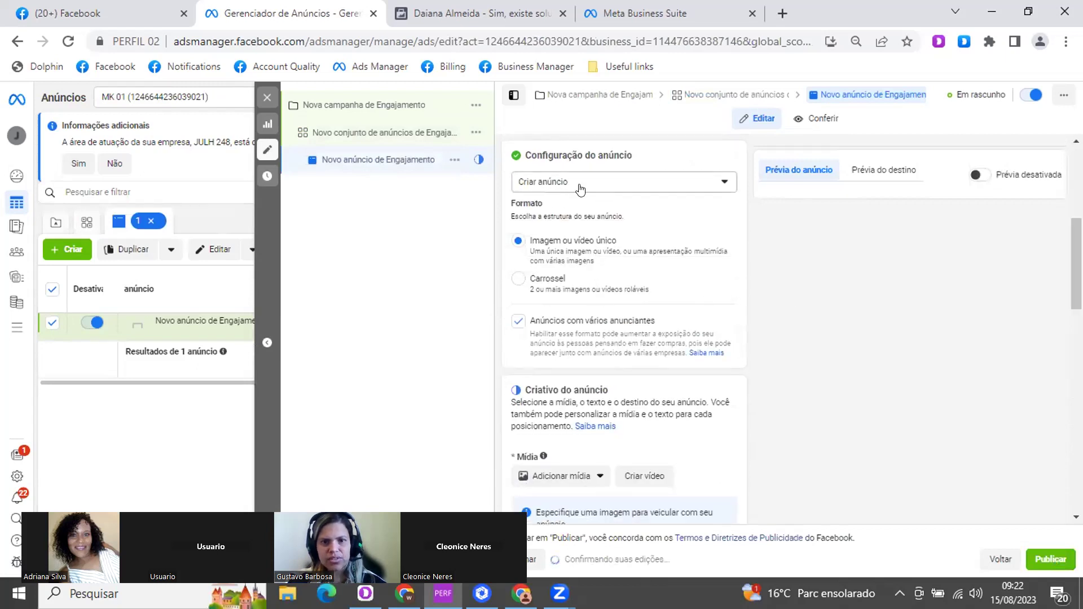
left_click(580, 188)
left_click(596, 231)
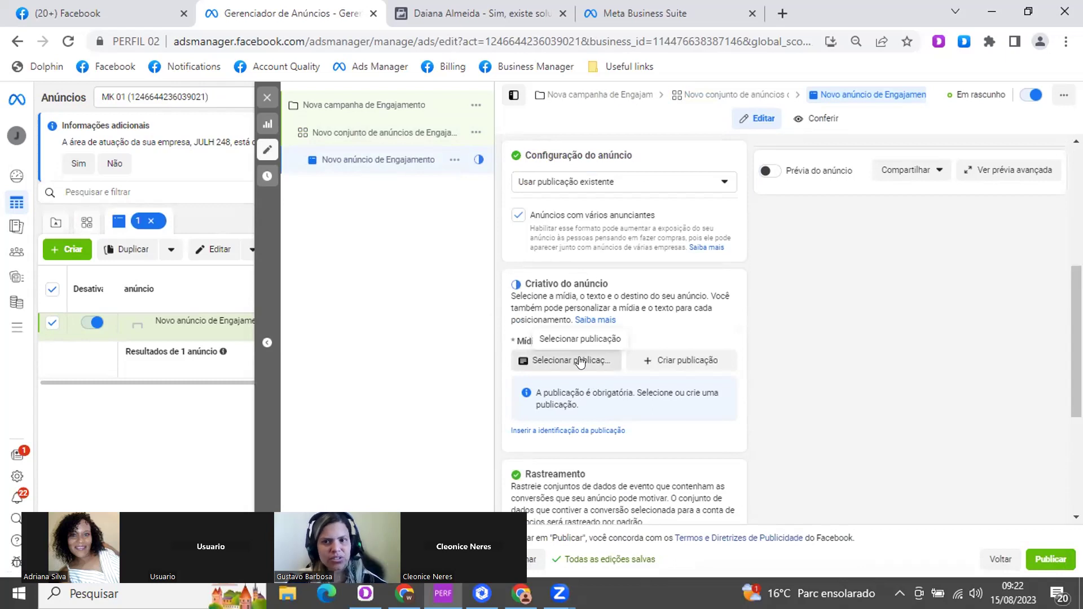
scroll(616, 196, "down", 4)
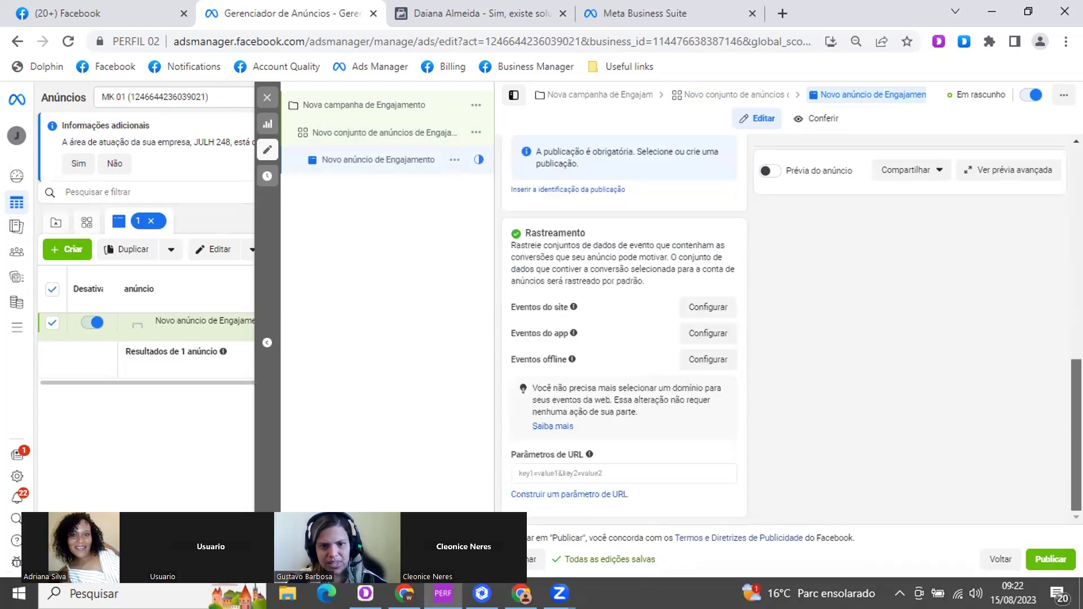
scroll(617, 197, "up", 8)
Close the draft editor without publishing the draft items and show the new campaign's ad sets in the list
left_click(387, 134)
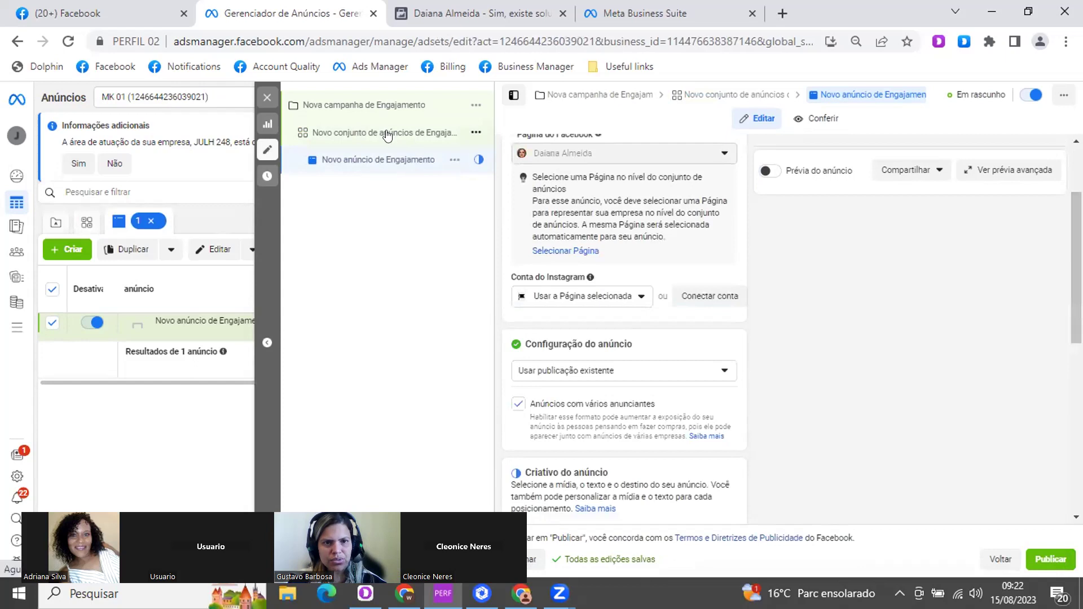
left_click(264, 99)
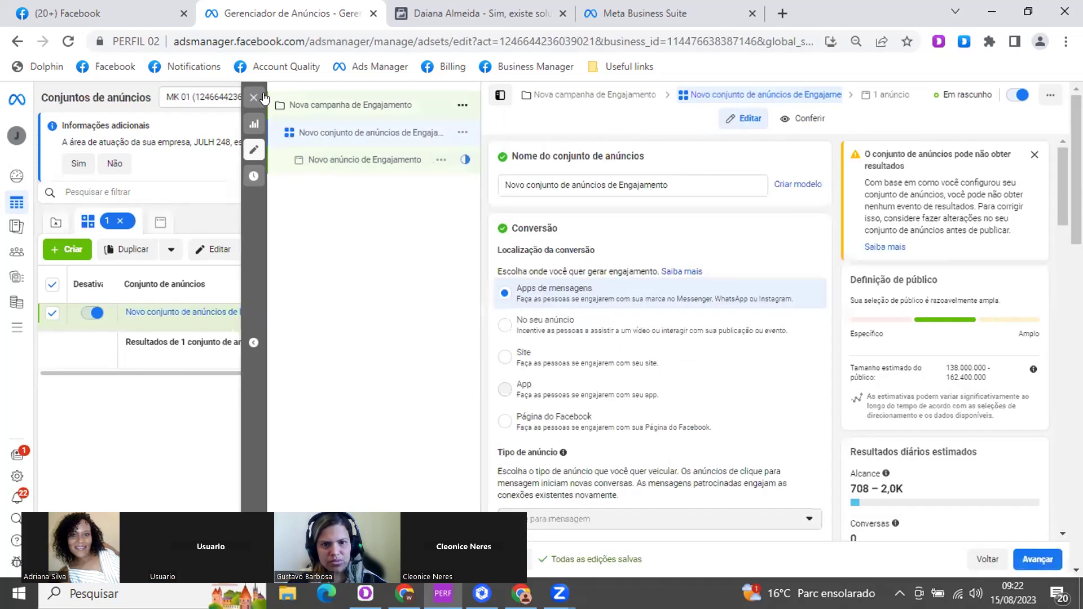
left_click(252, 98)
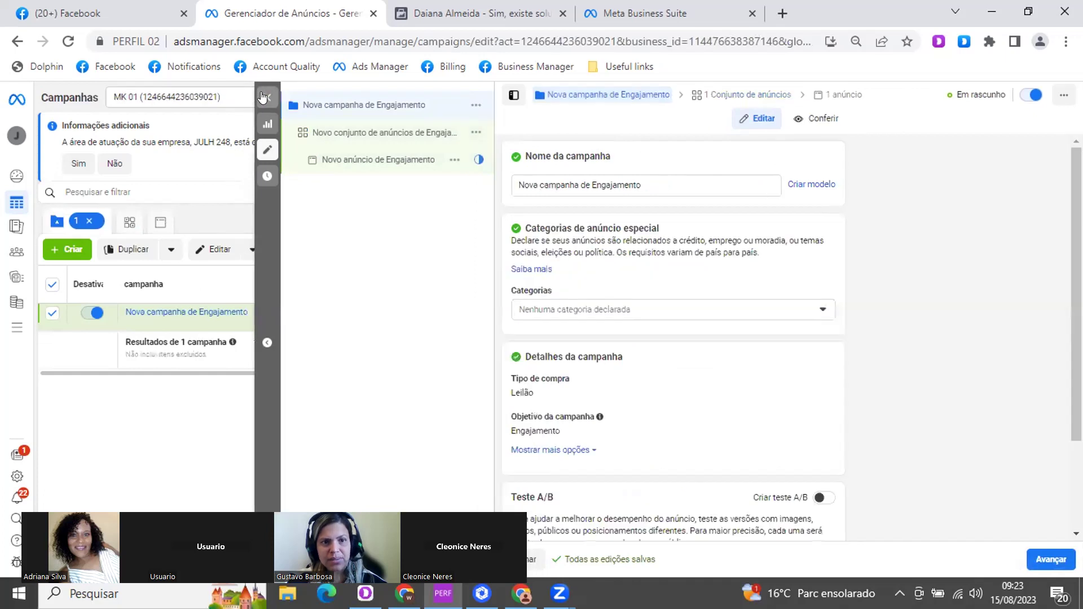
left_click(268, 98)
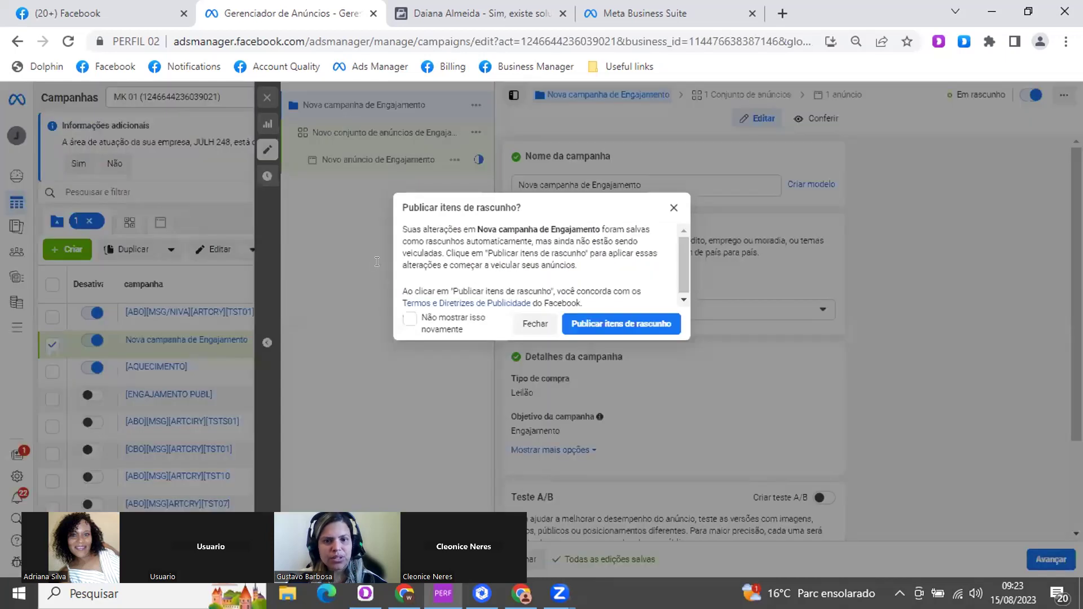
left_click(545, 320)
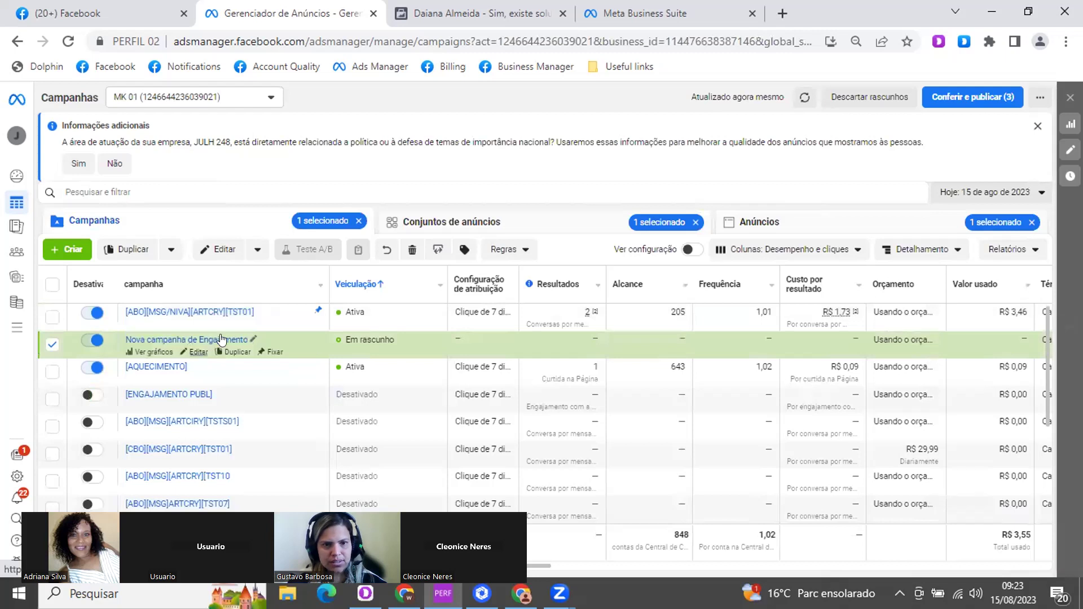
left_click(475, 224)
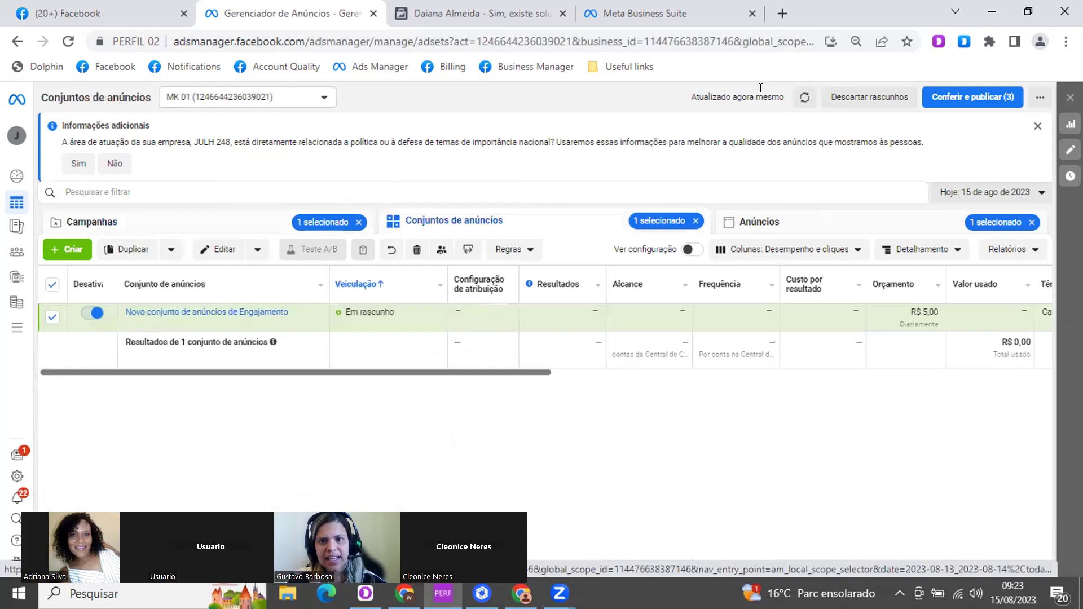
Open Business Manager in a new browser tab and switch from Meta Business Suite to the classic Business Manager home
key("ctrl+t")
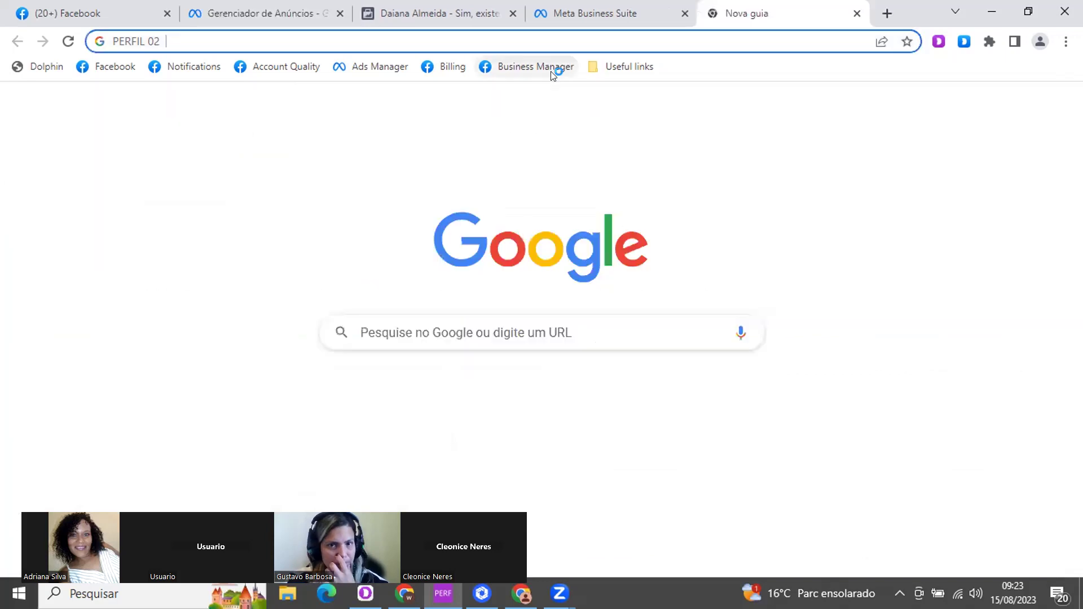
left_click(551, 73)
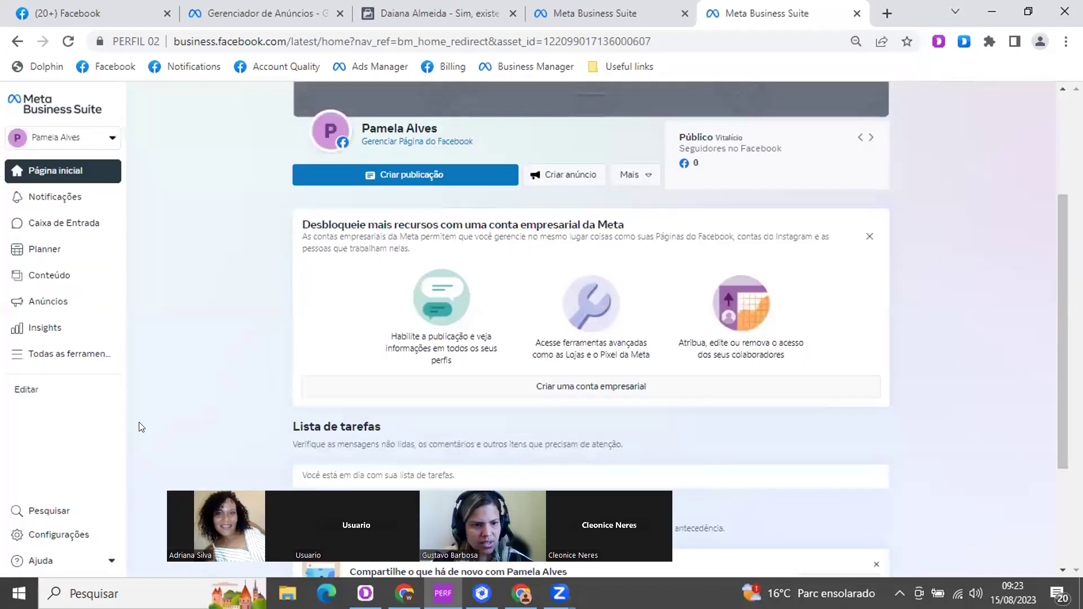
left_click(44, 560)
left_click(69, 514)
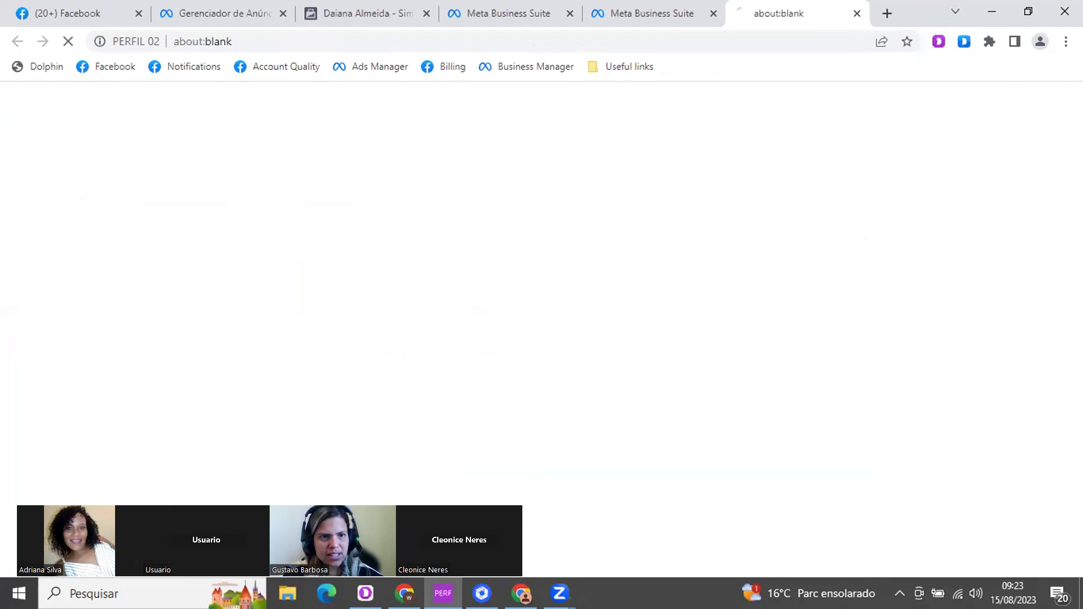
Go to the Públicos tool and start a new saved audience named articury
left_click(162, 99)
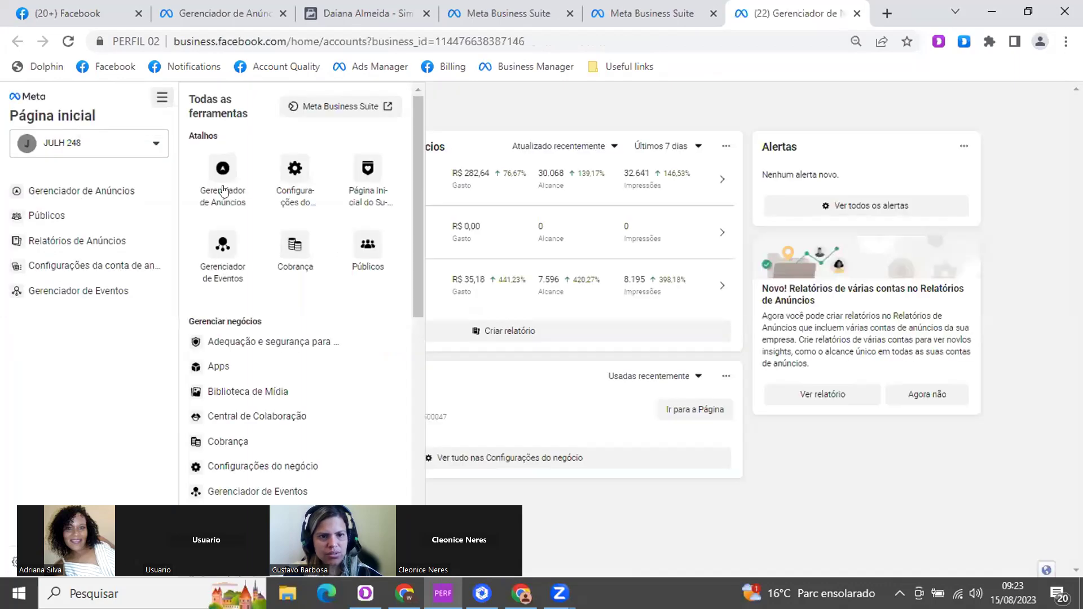
left_click(367, 260)
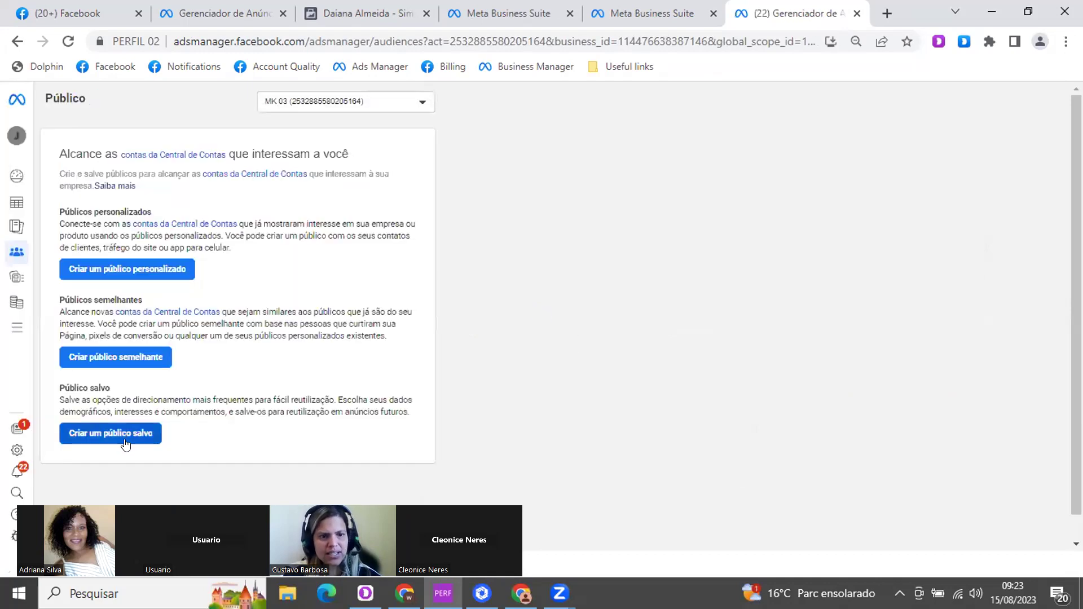
left_click(112, 433)
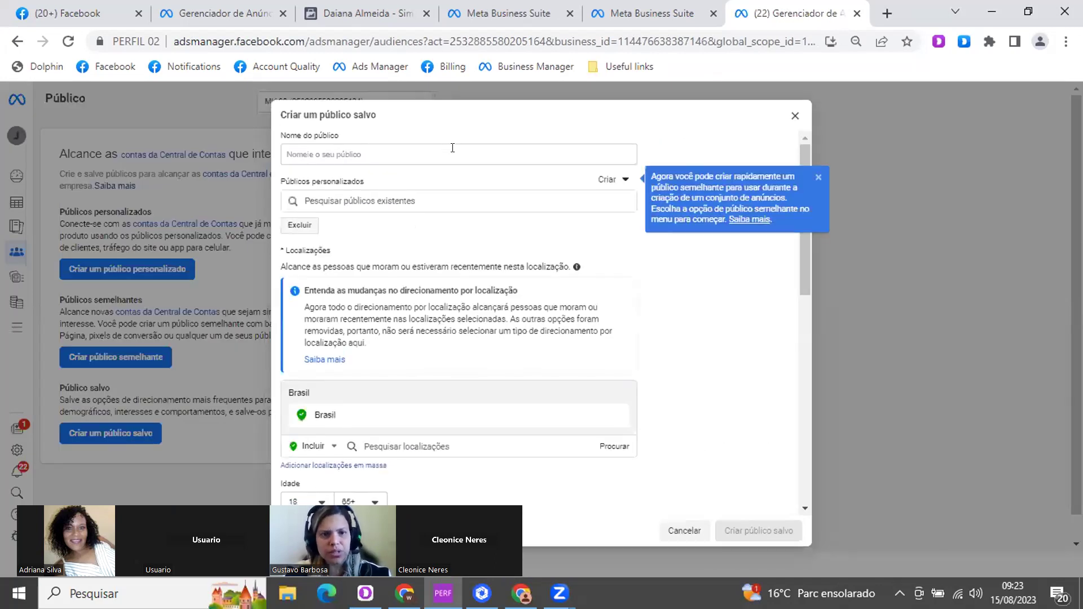
left_click(453, 148)
type("artic")
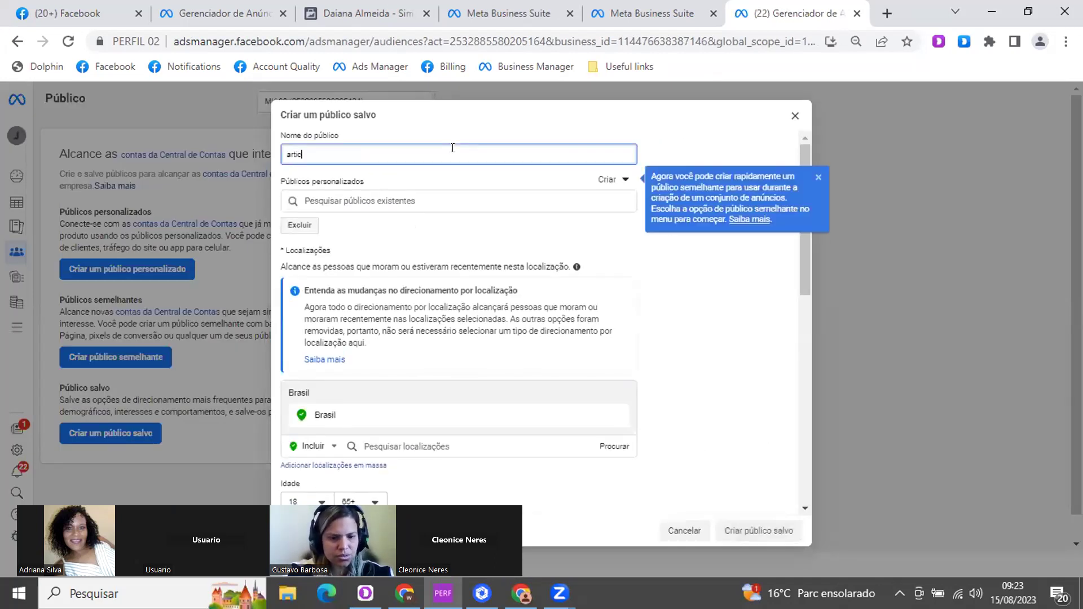
type("uny")
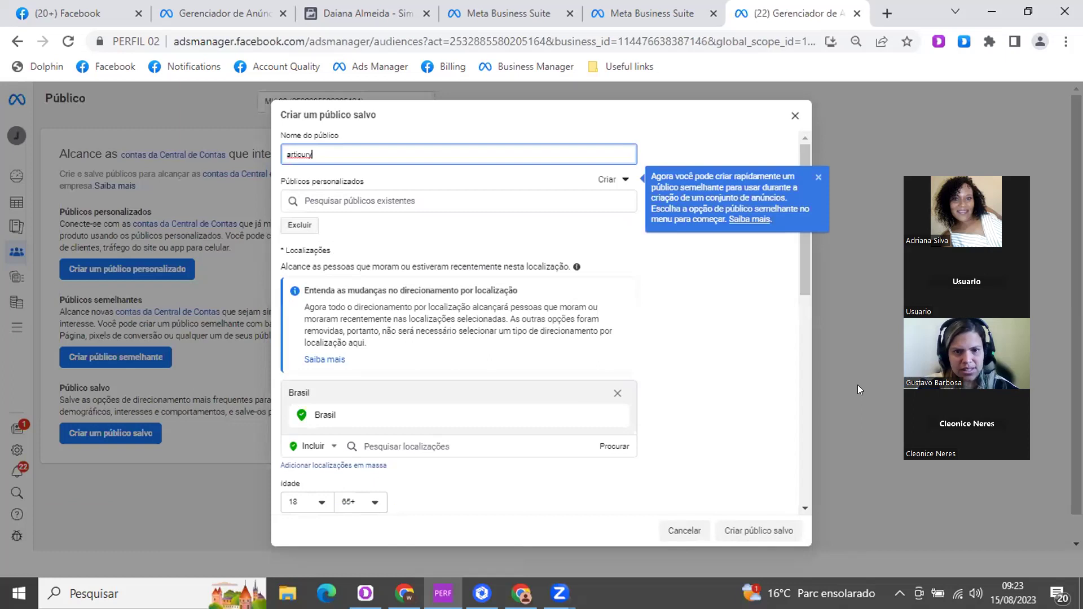
Set the saved audience's minimum age to 49 and its gender to Mulheres
left_click_drag(804, 259, 816, 374)
scroll(292, 413, "down", 2)
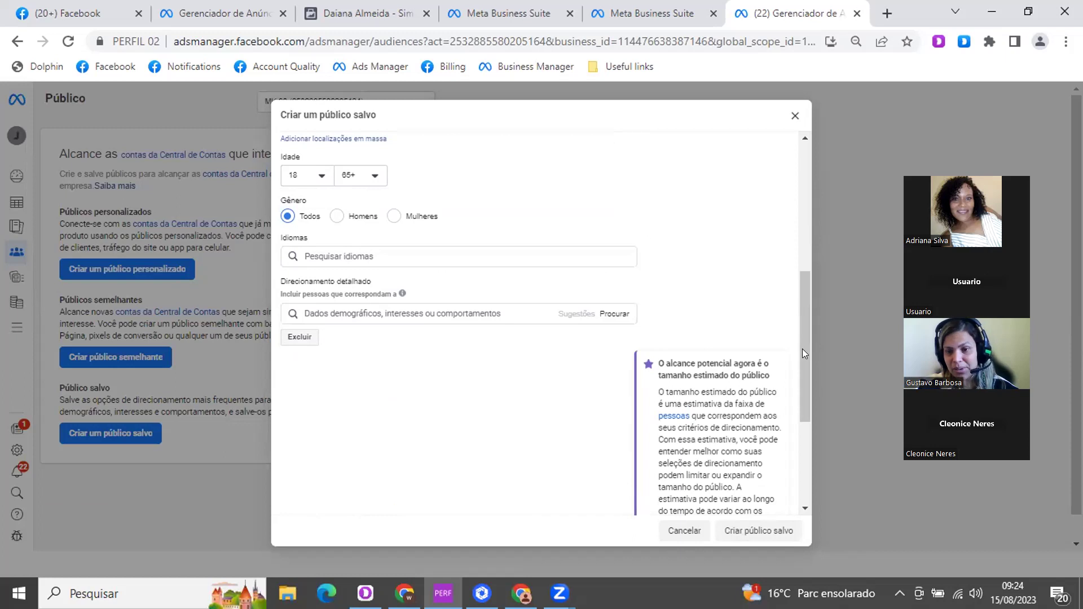
scroll(801, 306, "up", 2)
left_click(322, 299)
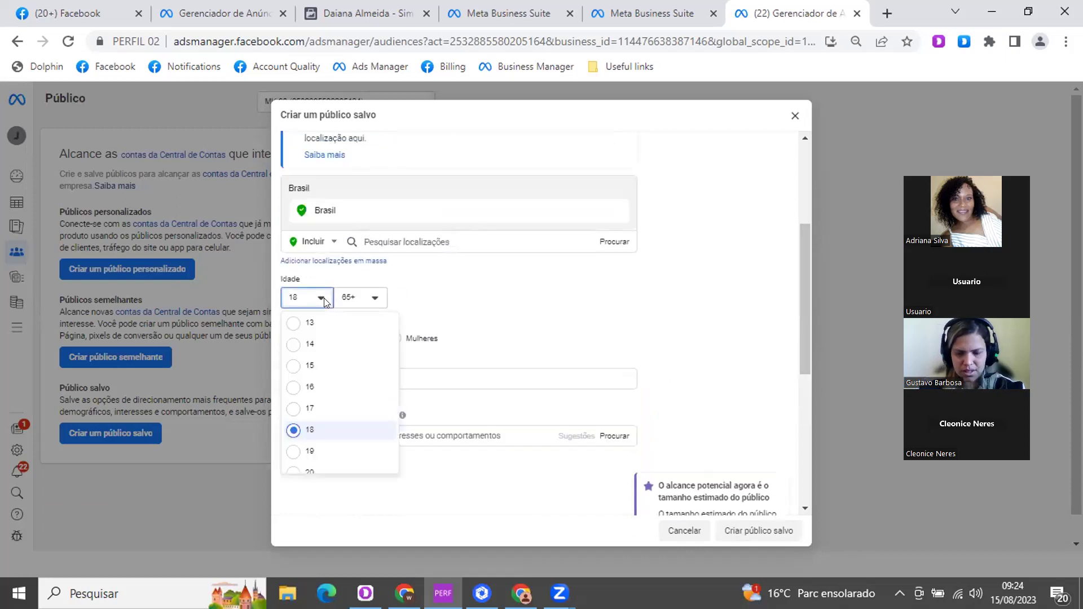
key("Down")
key("Down")
key("Down")
key("Down")
key("Down")
key("Down")
key("Down")
key("Down")
key("Down")
key("Down")
key("Down")
key("Down")
key("Down")
key("Down")
key("Down")
key("Down")
key("Down")
key("Down")
key("Down")
key("Down")
key("Up")
key("Up")
key("Up")
key("Down")
key("Down")
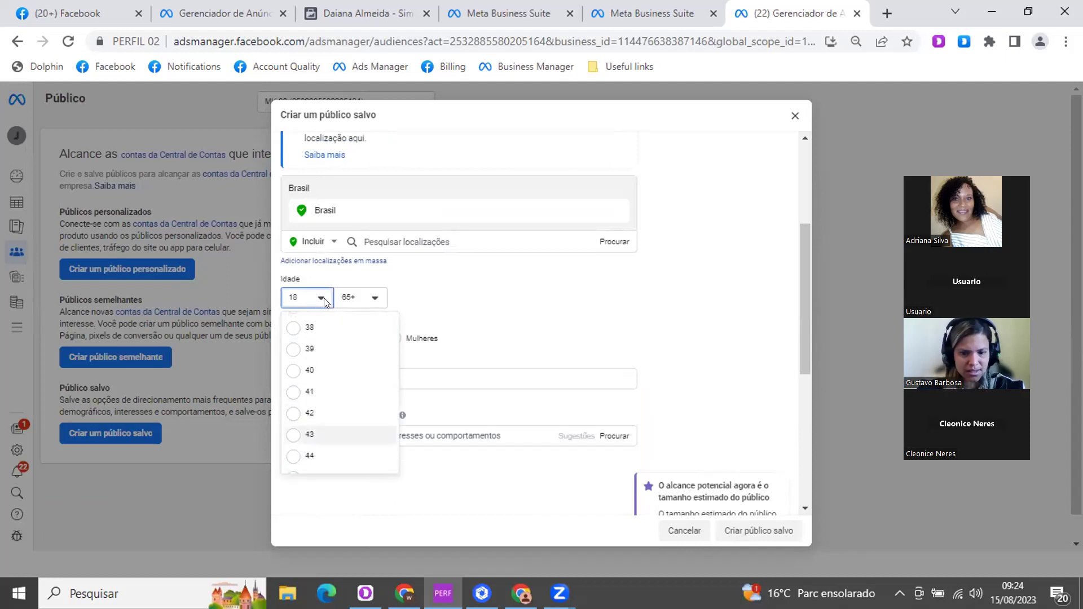
key("Down")
key("Down")
key("Down")
key("Down")
key("Down")
key("Down")
key("Up")
key("Up")
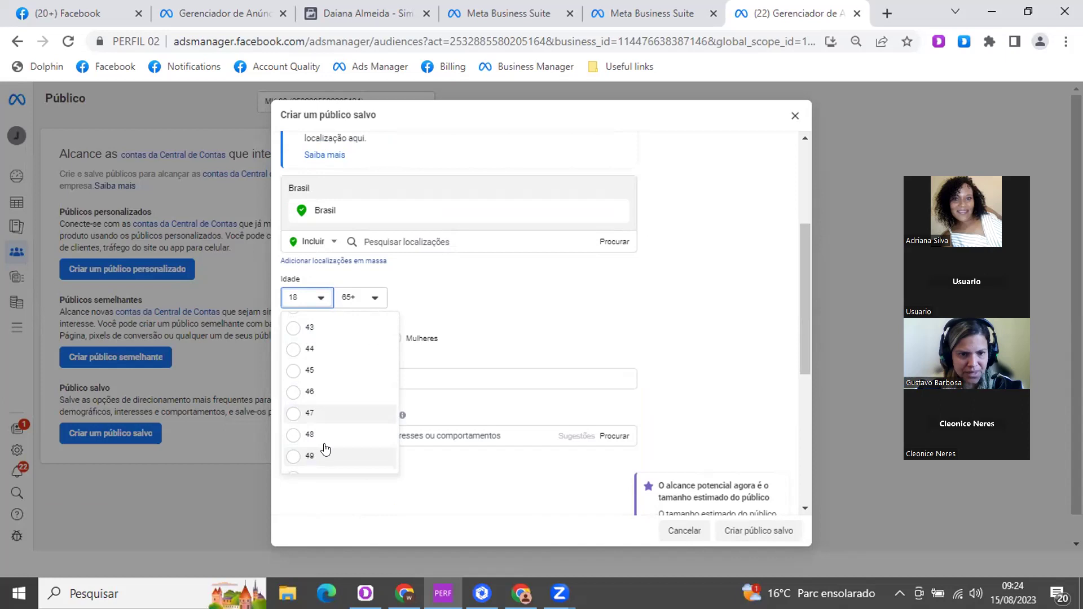
left_click(323, 455)
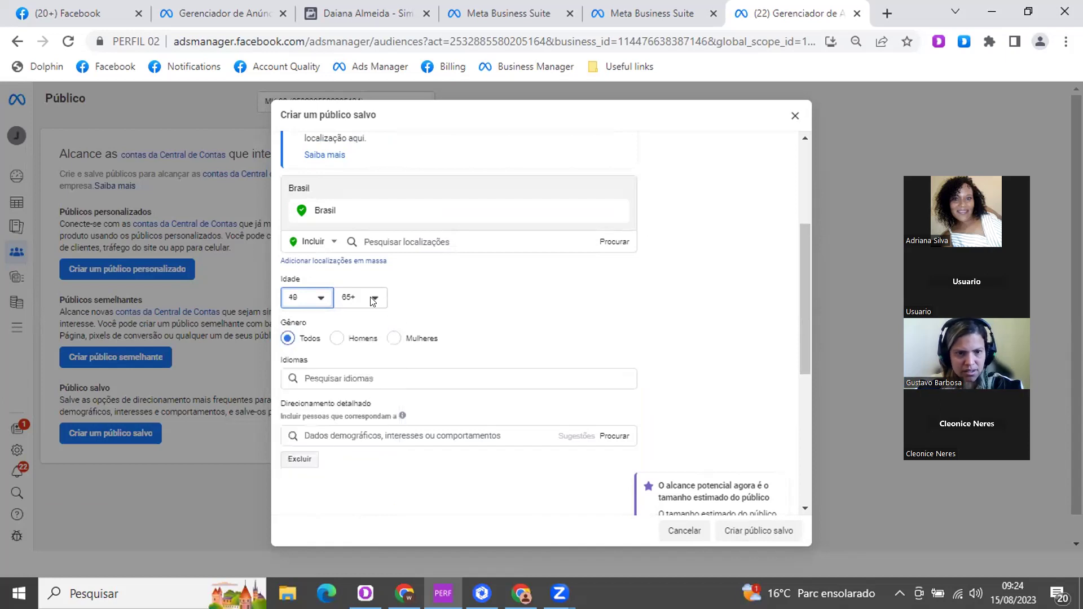
left_click(425, 338)
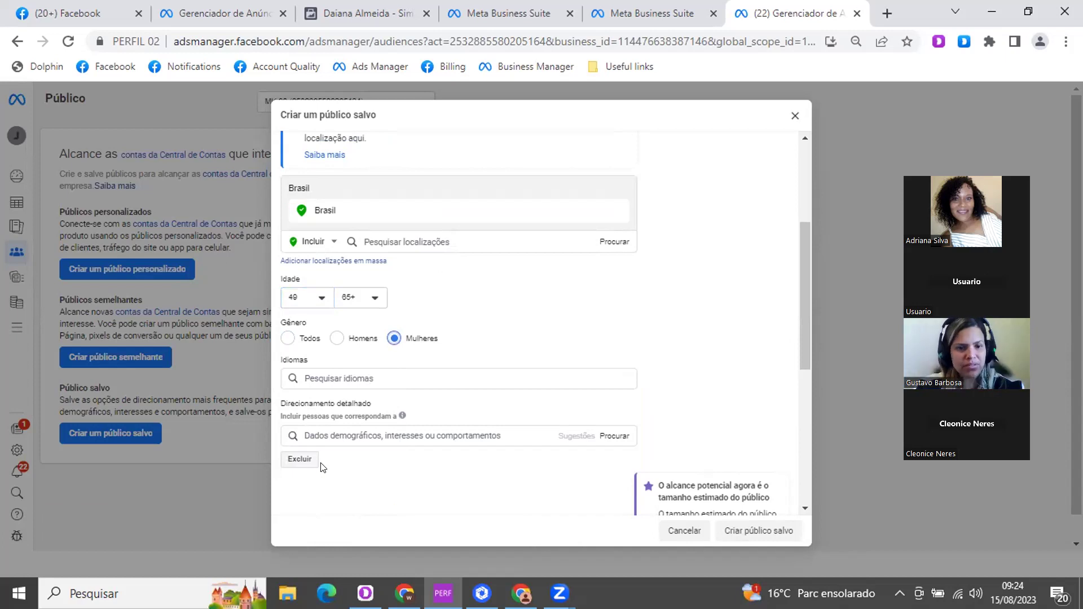
Add a detailed targeting exclusion for people with the interest Alex Vargas
left_click(300, 460)
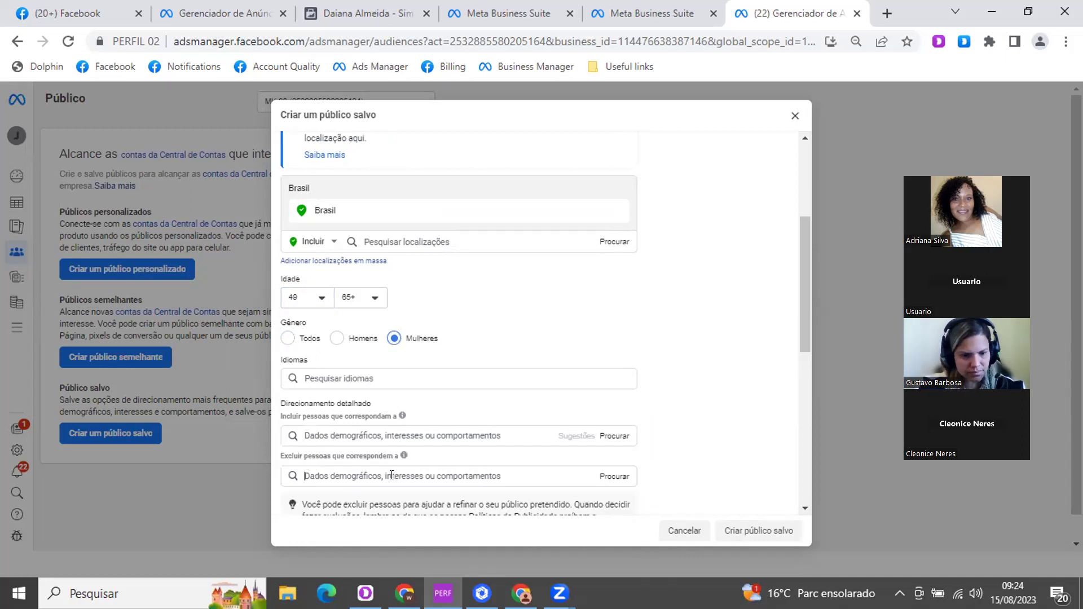
type("m")
key("BackSpace")
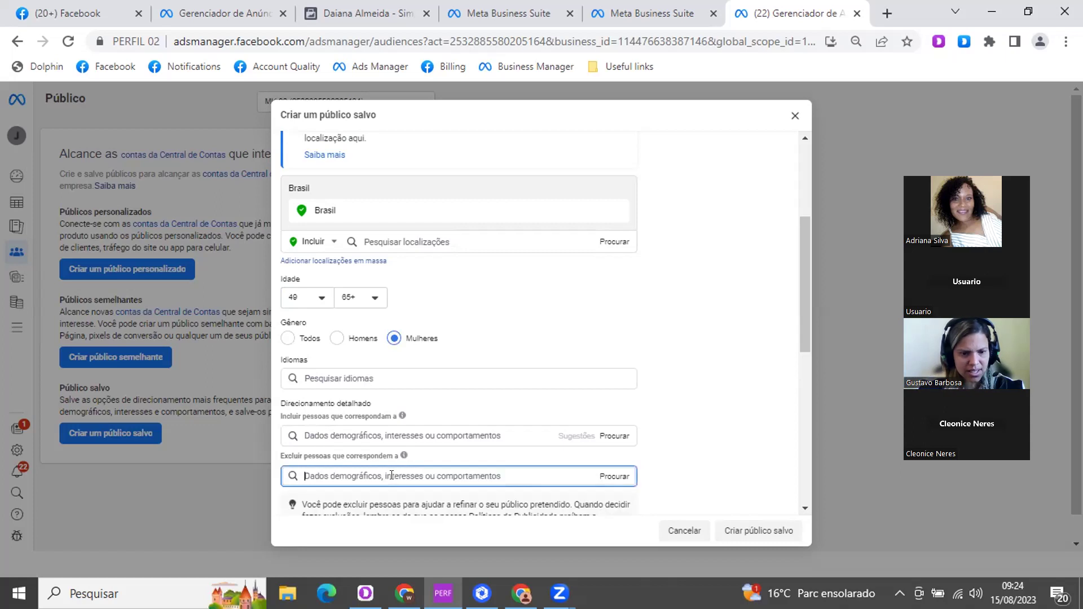
type("alex")
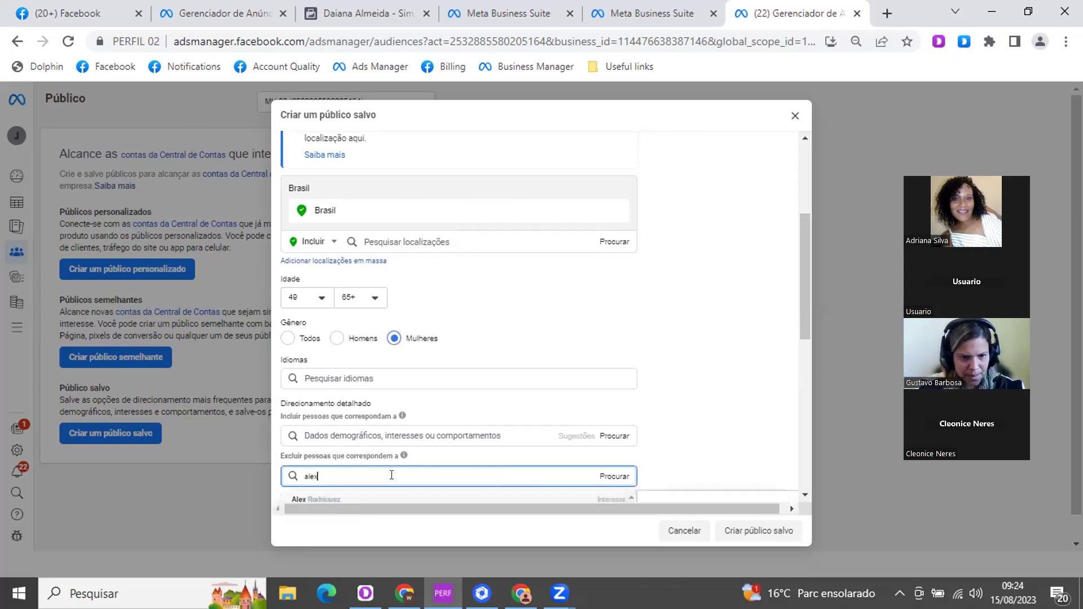
type(" var")
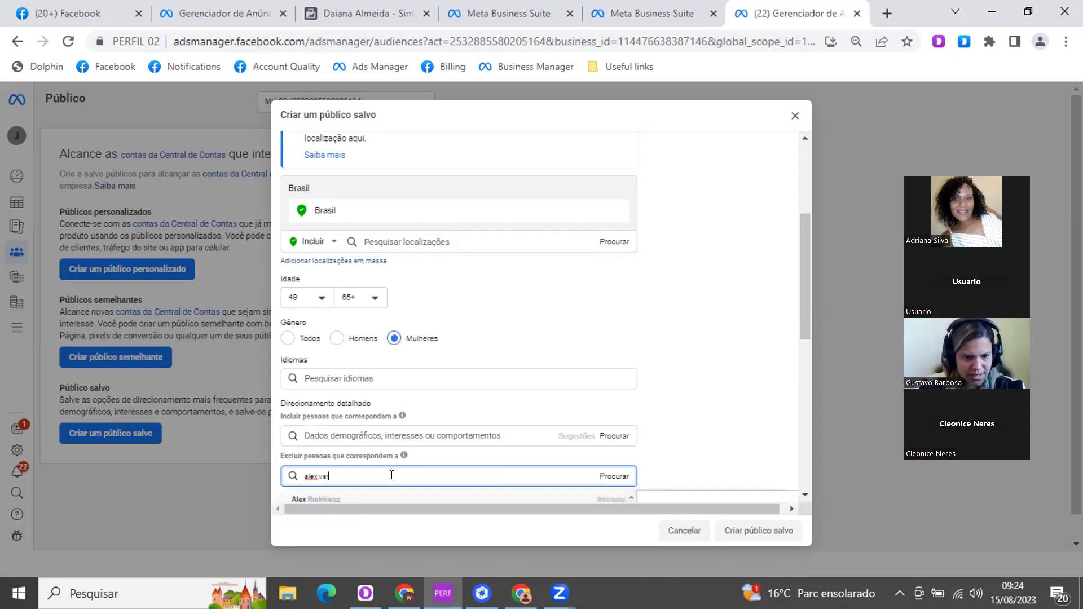
left_click(339, 499)
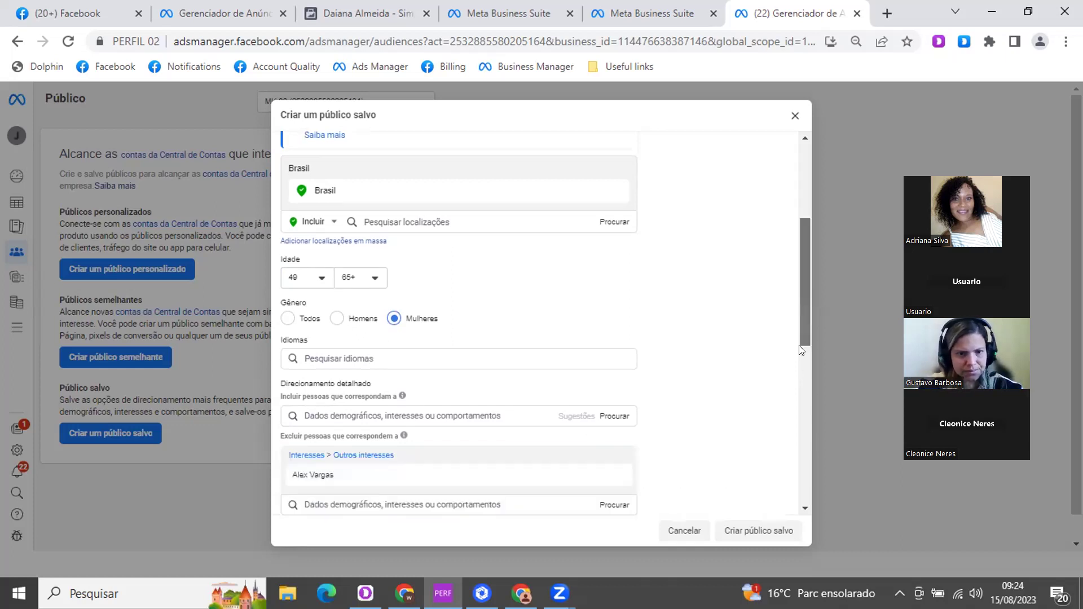
Add the interest Hotmart to the audience's excluded detailed targeting
scroll(502, 338, "down", 3)
type("hot")
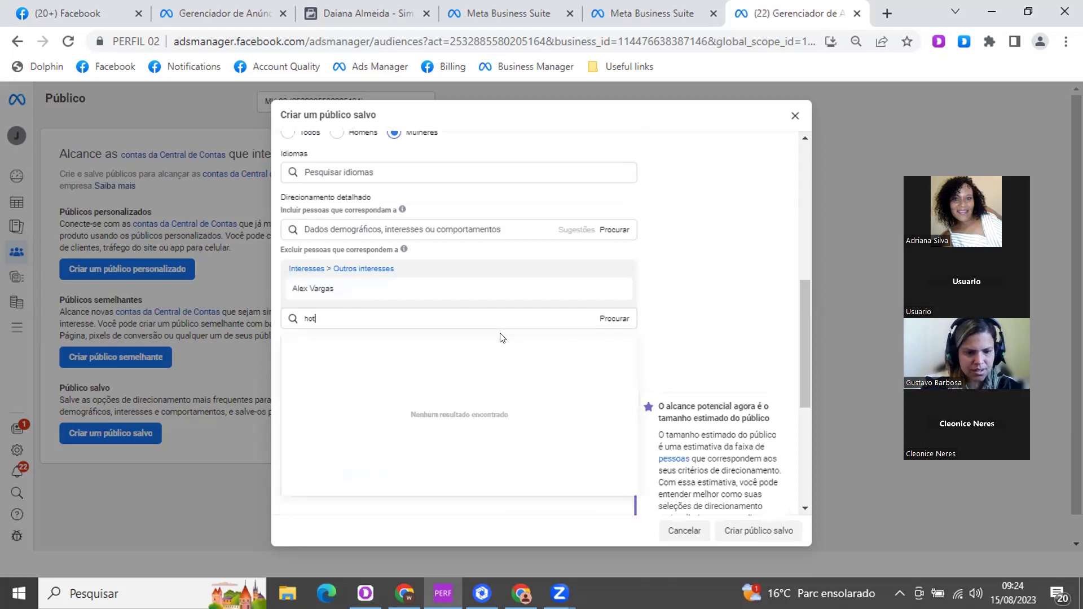
type("ma")
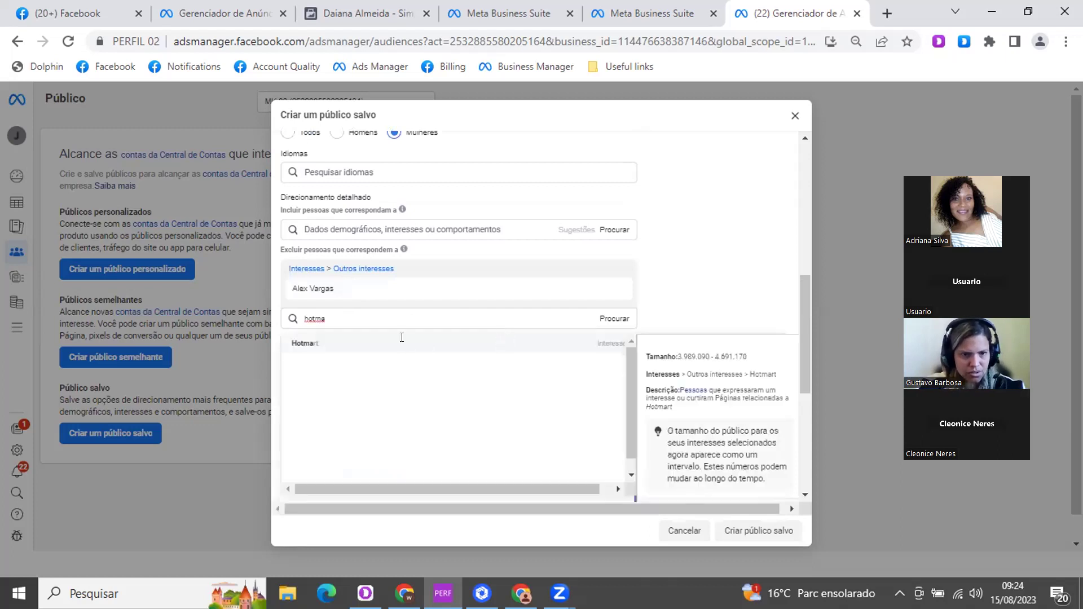
left_click(390, 342)
Search the exclusions for "marketing de afil" and exclude the interest Programa de afiliados
type("m")
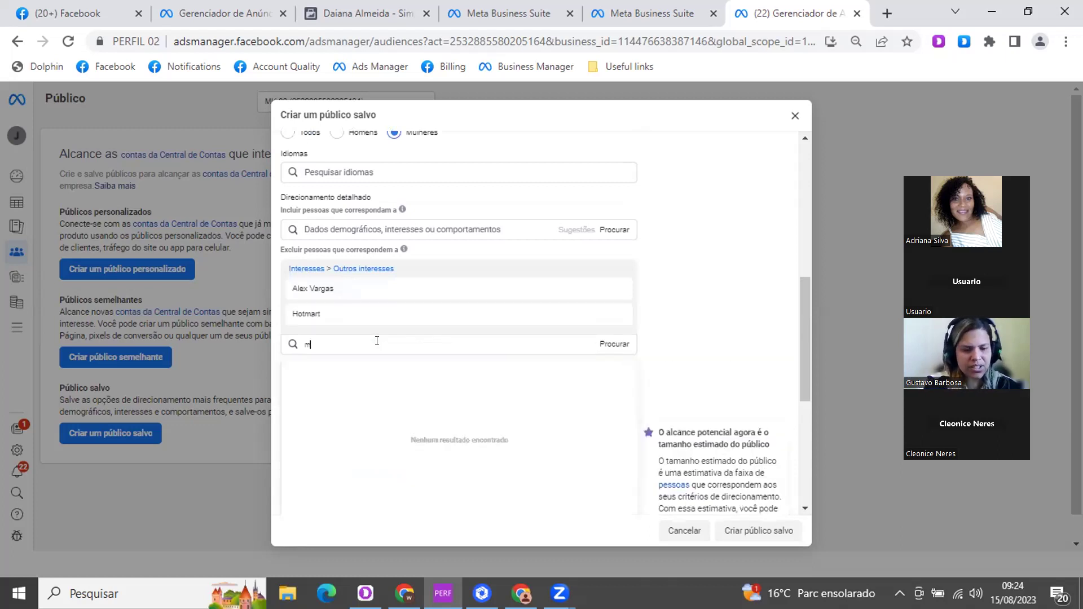
type("arke")
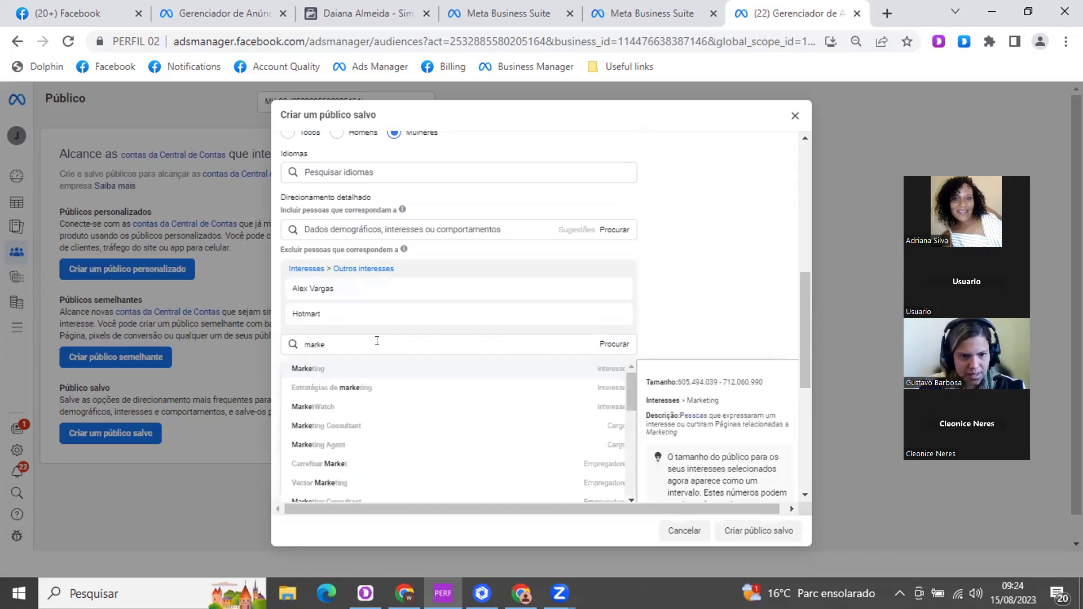
type("ting")
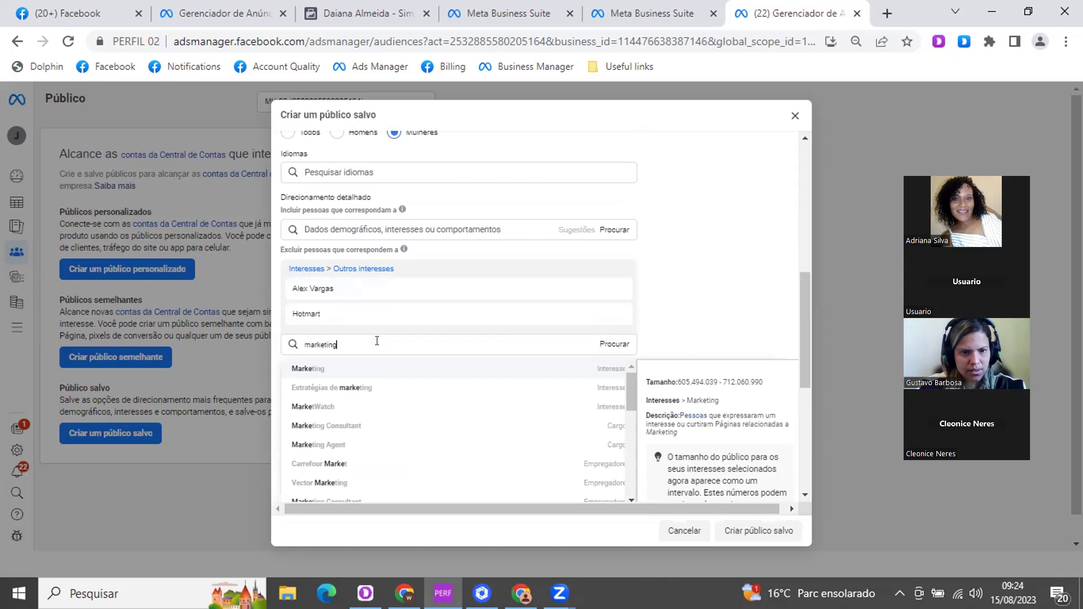
type(" de")
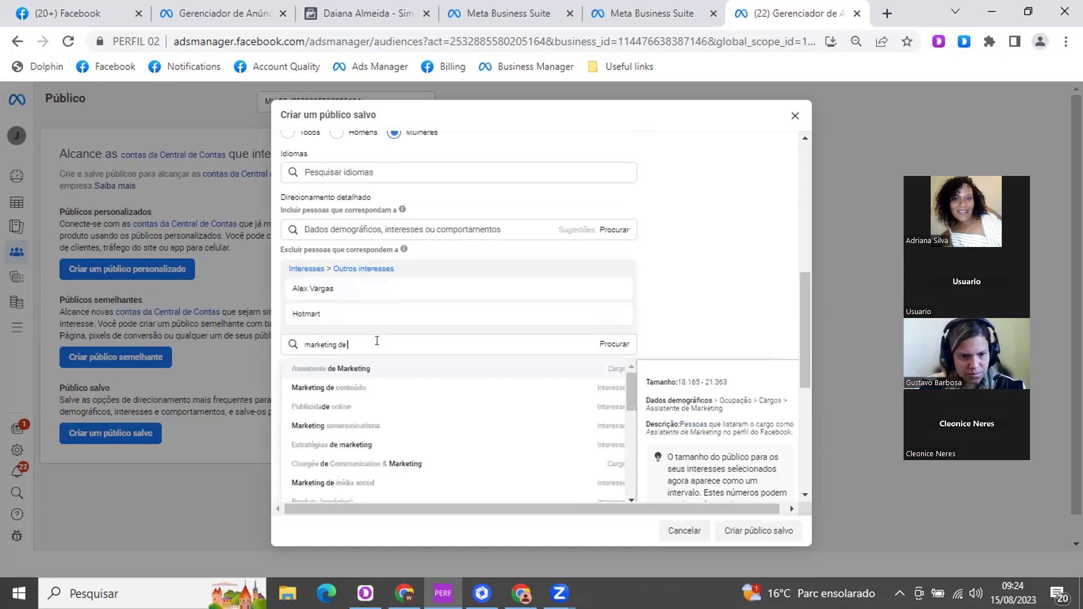
type(" afil")
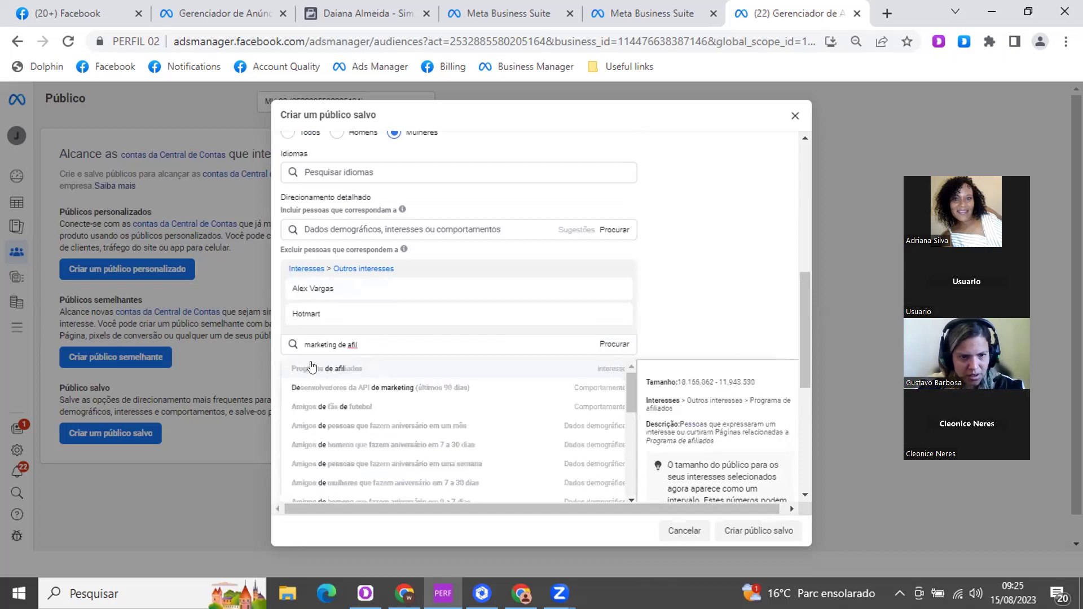
left_click(349, 371)
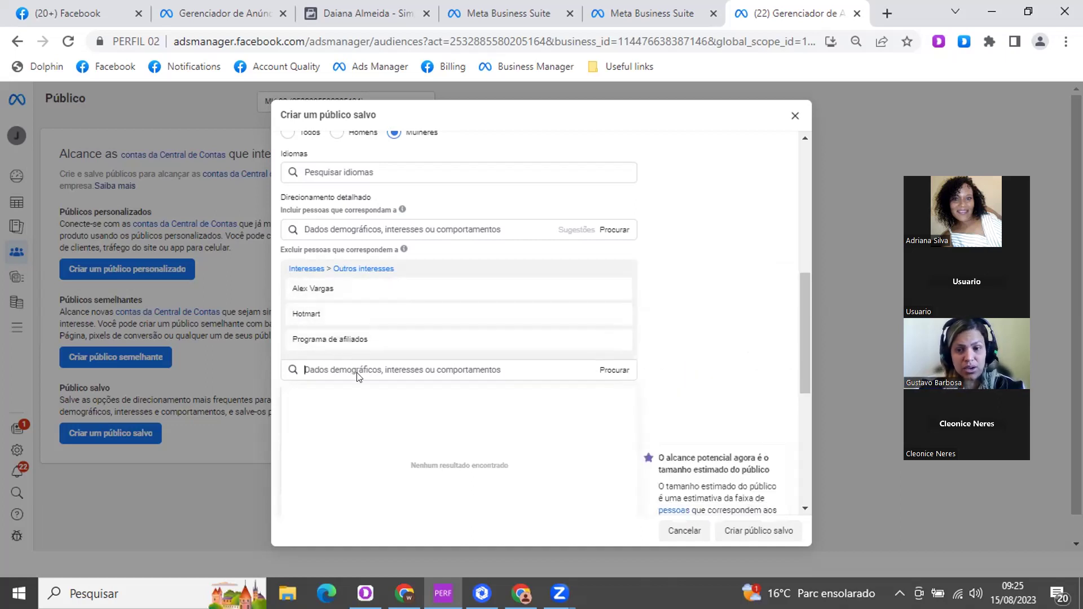
type("ursura")
key("BackSpace")
key("BackSpace")
key("BackSpace")
key("BackSpace")
key("BackSpace")
type("s")
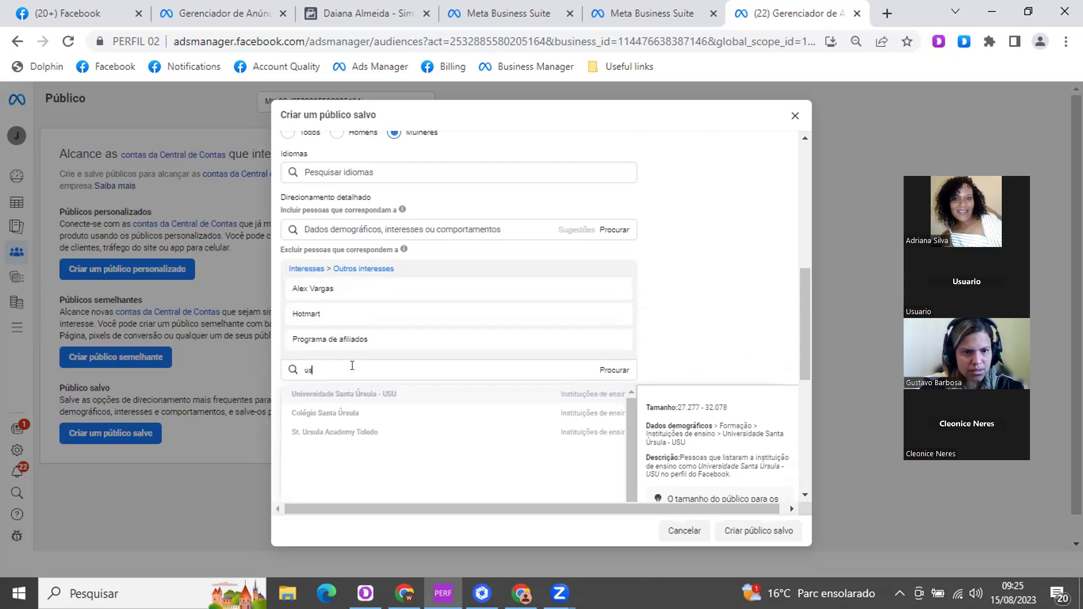
type("uarios")
key("BackSpace")
key("BackSpace")
key("BackSpace")
key("BackSpace")
key("BackSpace")
key("BackSpace")
key("BackSpace")
key("BackSpace")
Exclude the behaviours Usuários dos Pagamentos do Facebook (30 dias) and Usuários dos Pagamentos do Facebook (90 dias) from the audience
type("pagamento")
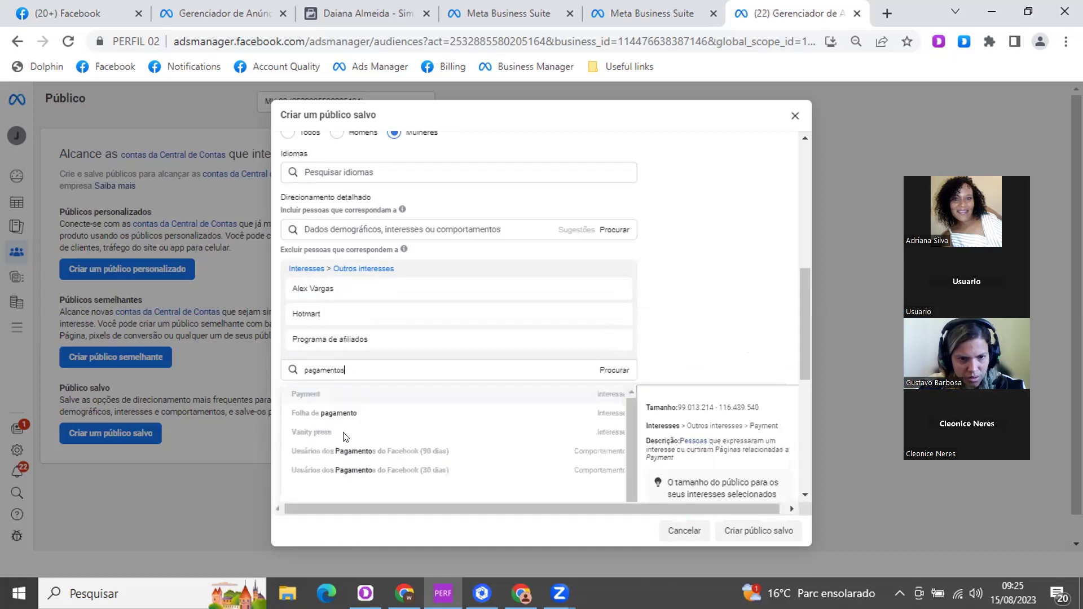
type("s")
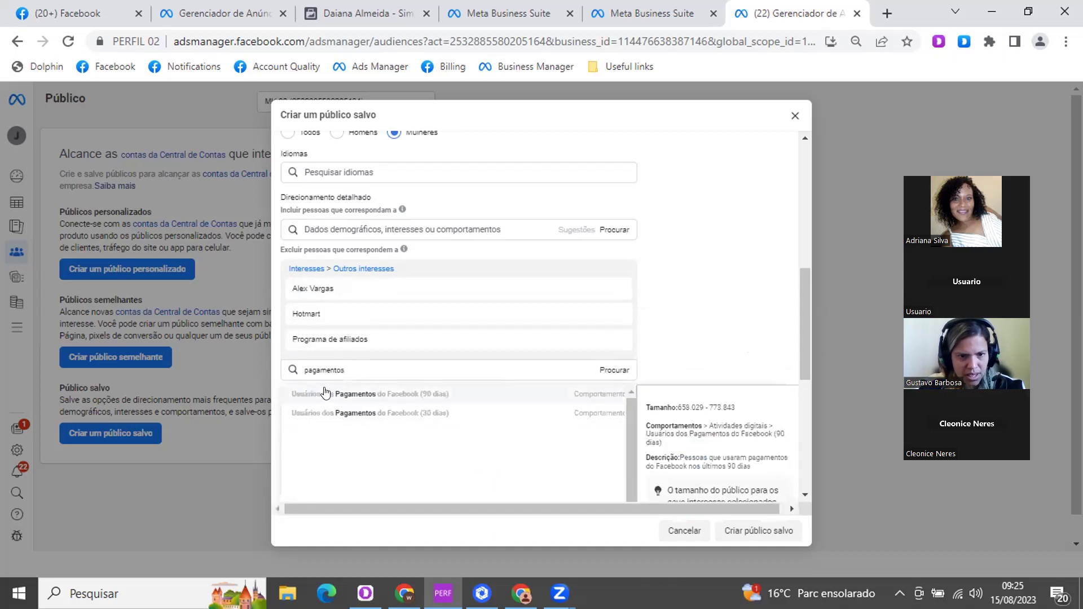
left_click(423, 415)
type("p")
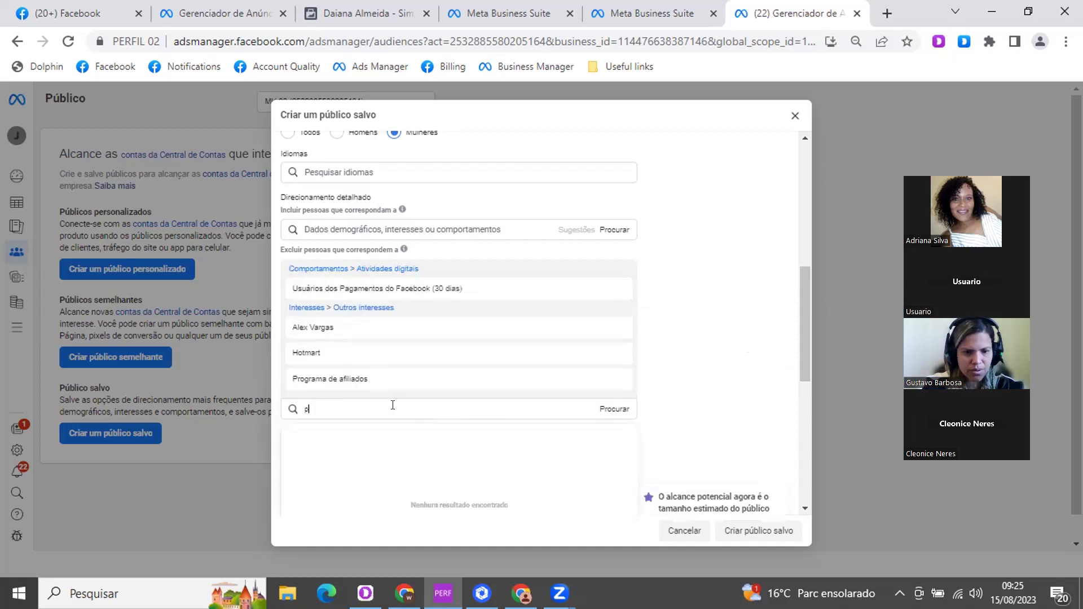
type("agamentos")
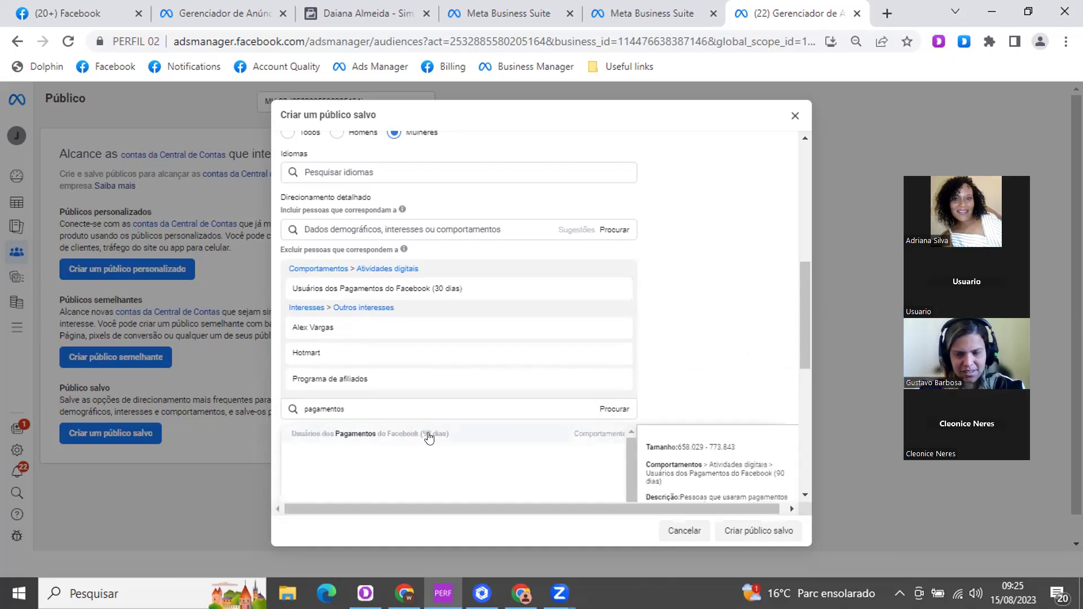
left_click(429, 433)
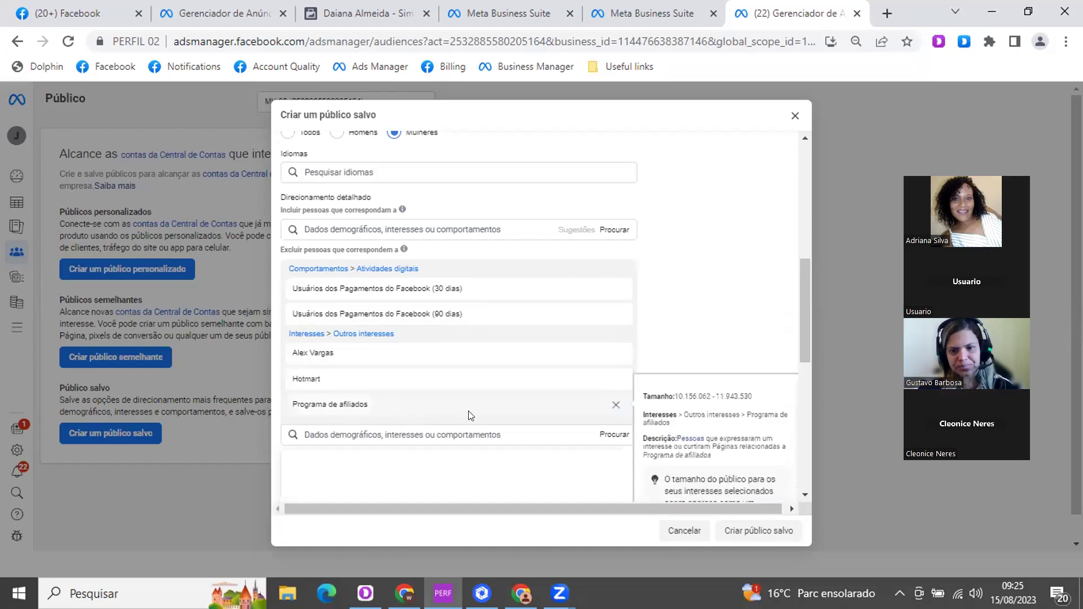
Create the saved audience and return to the ad sets list of account MK 01
left_click(758, 531)
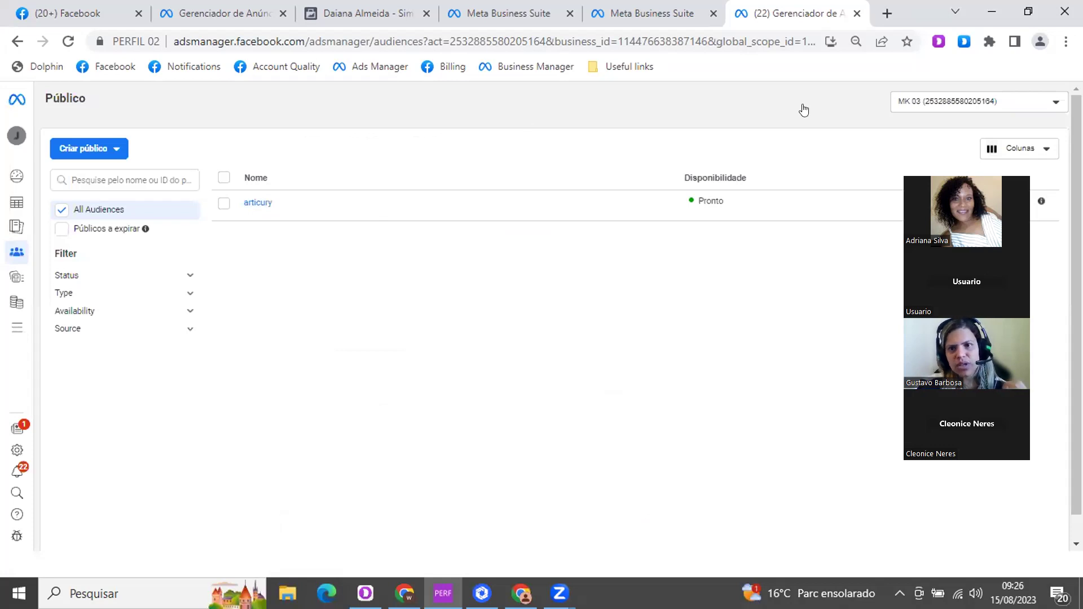
key("ctrl+2")
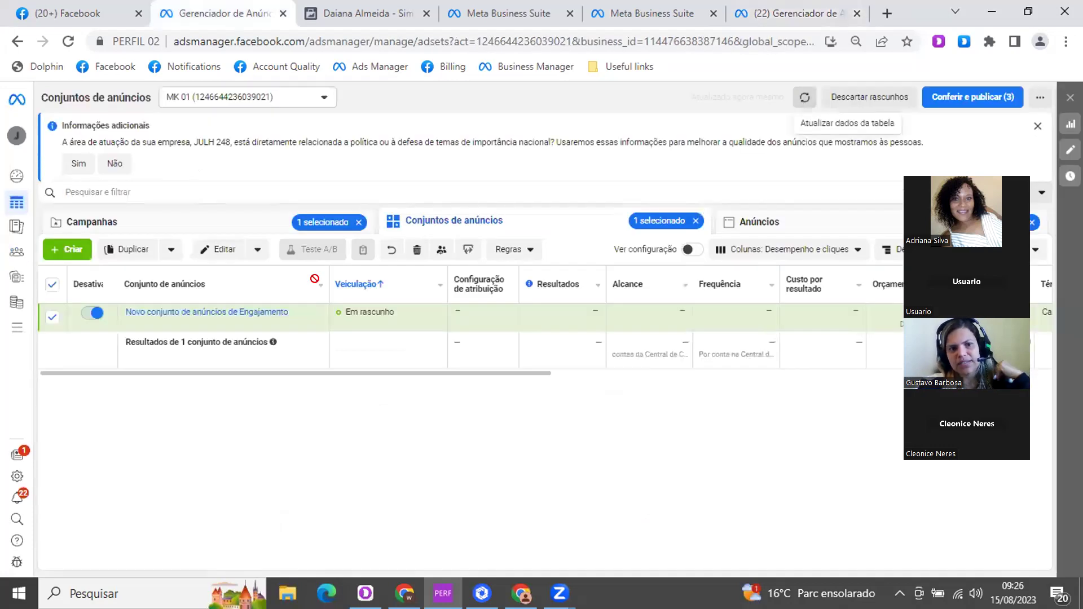
Open the draft engagement ad set for editing and check the saved audiences offered in its Público section
mouse_move(200, 328)
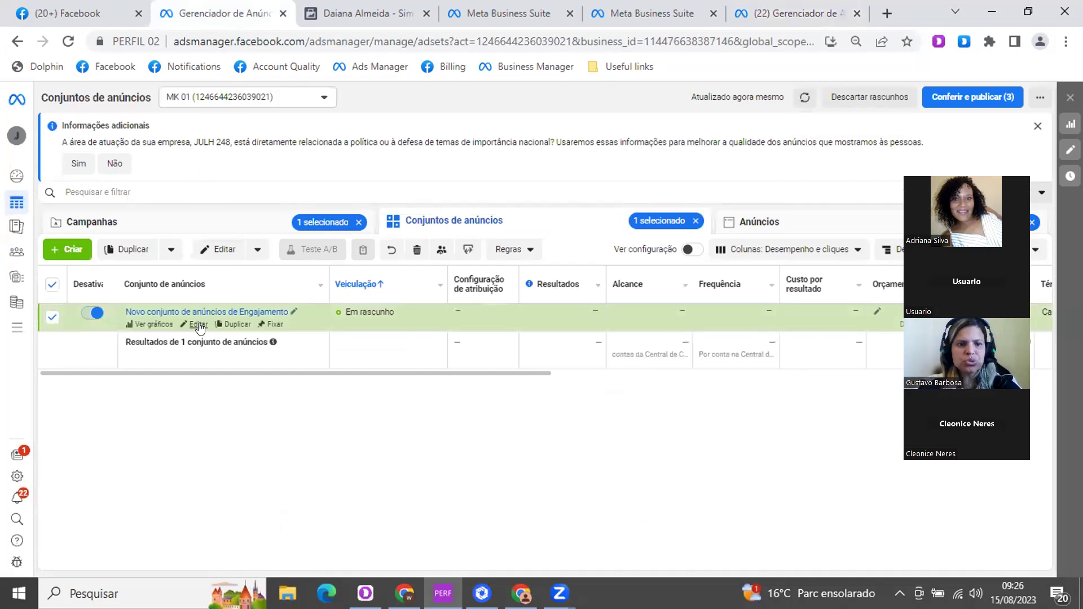
left_click(198, 325)
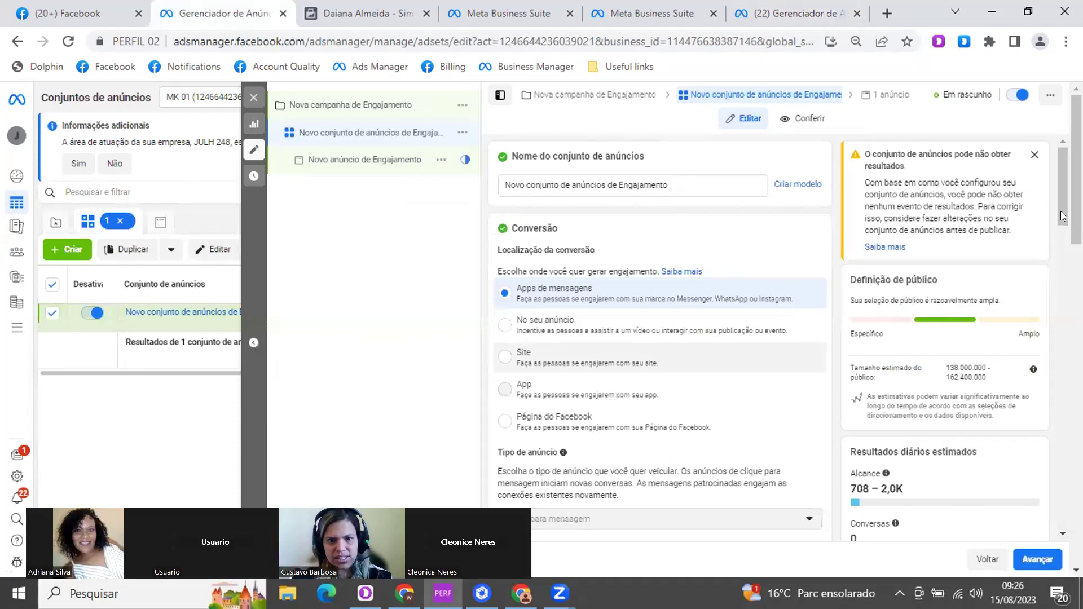
scroll(1063, 216, "down", 5)
scroll(1063, 216, "down", 6)
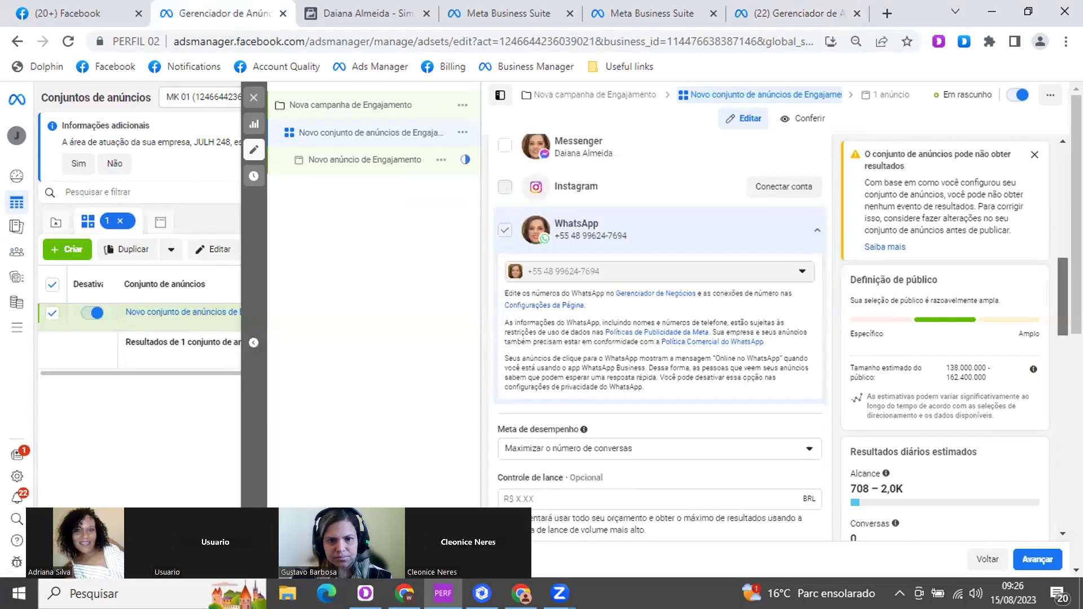
scroll(660, 339, "down", 5)
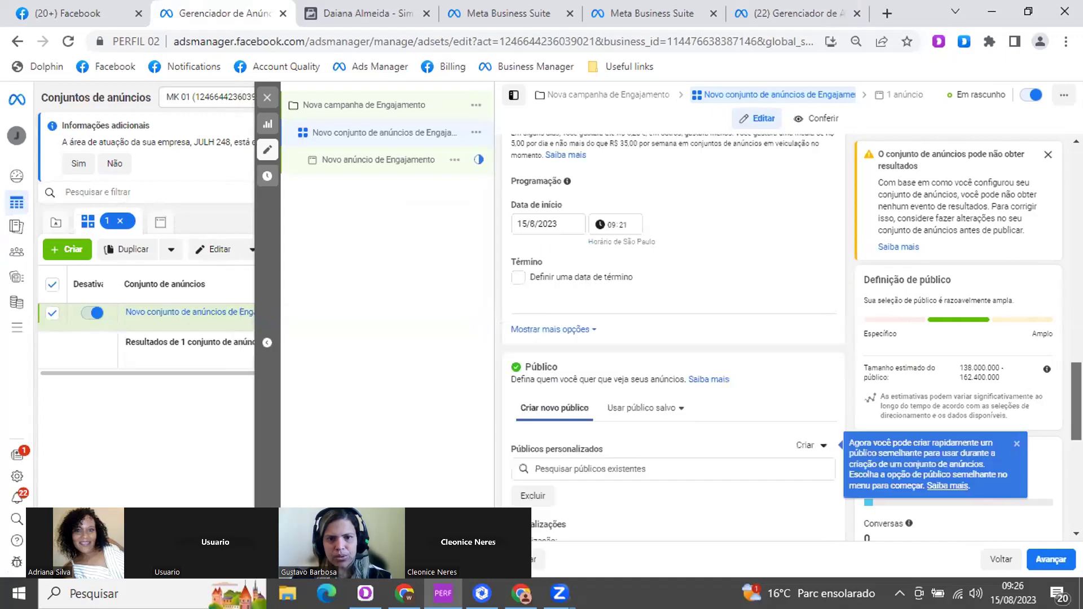
scroll(626, 317, "down", 2)
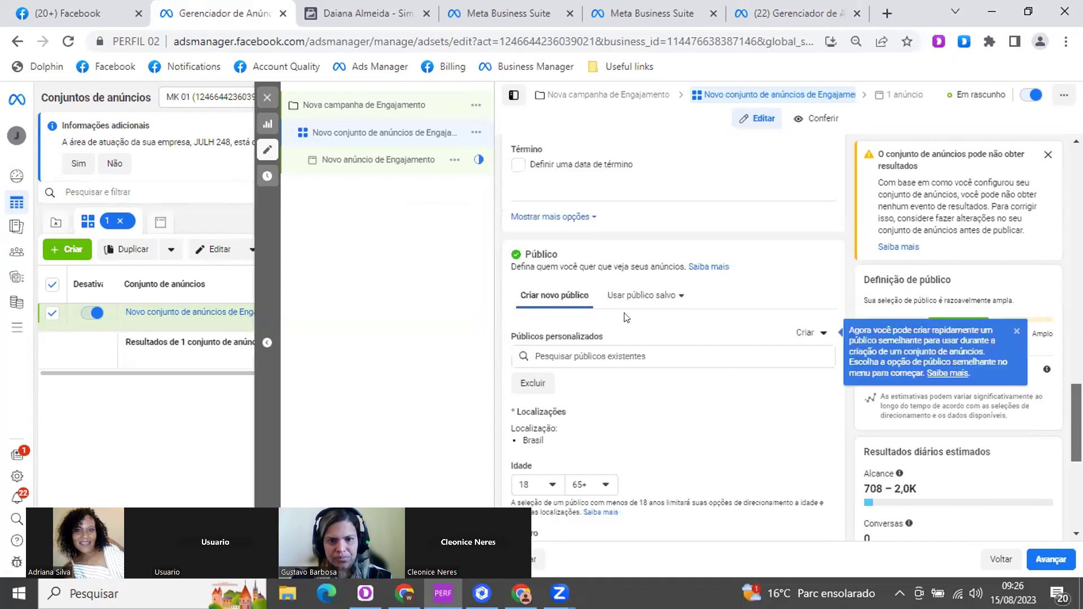
left_click(670, 297)
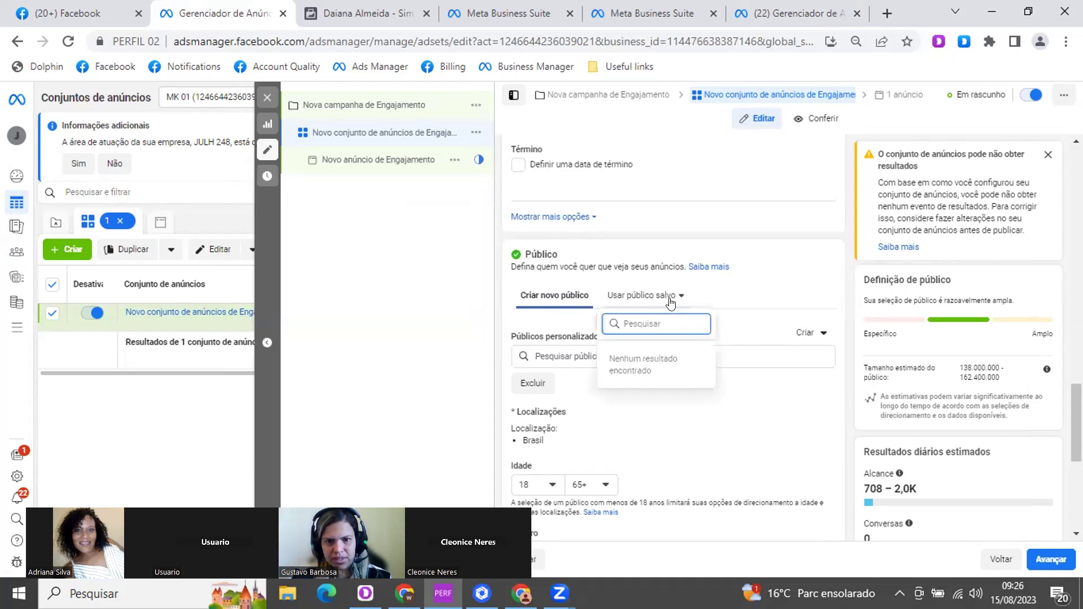
left_click(666, 262)
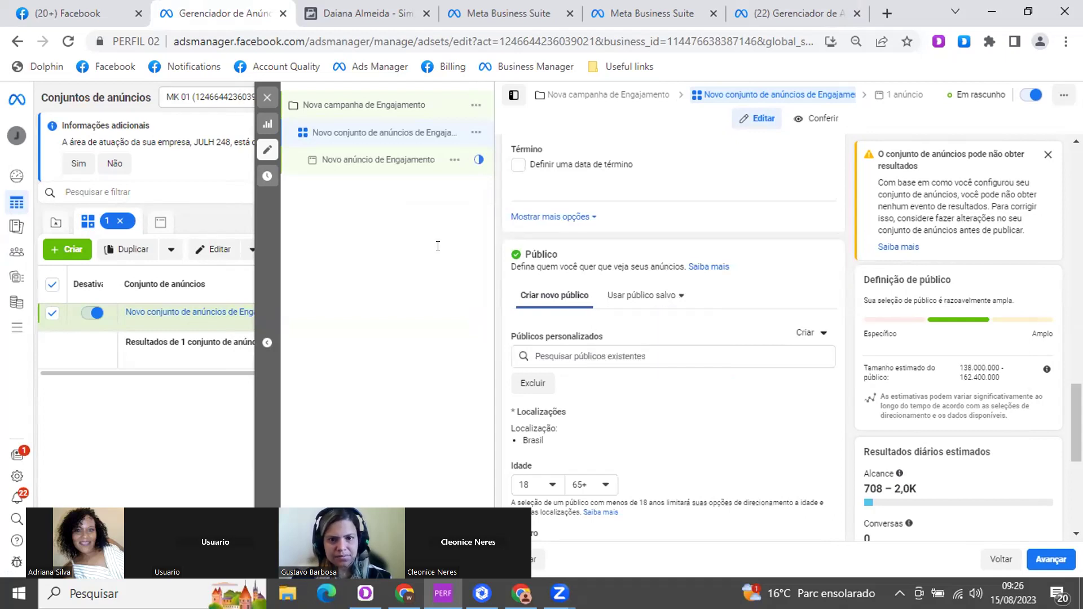
Close the ad set editor without publishing the draft items and reload Ads Manager
left_click(267, 98)
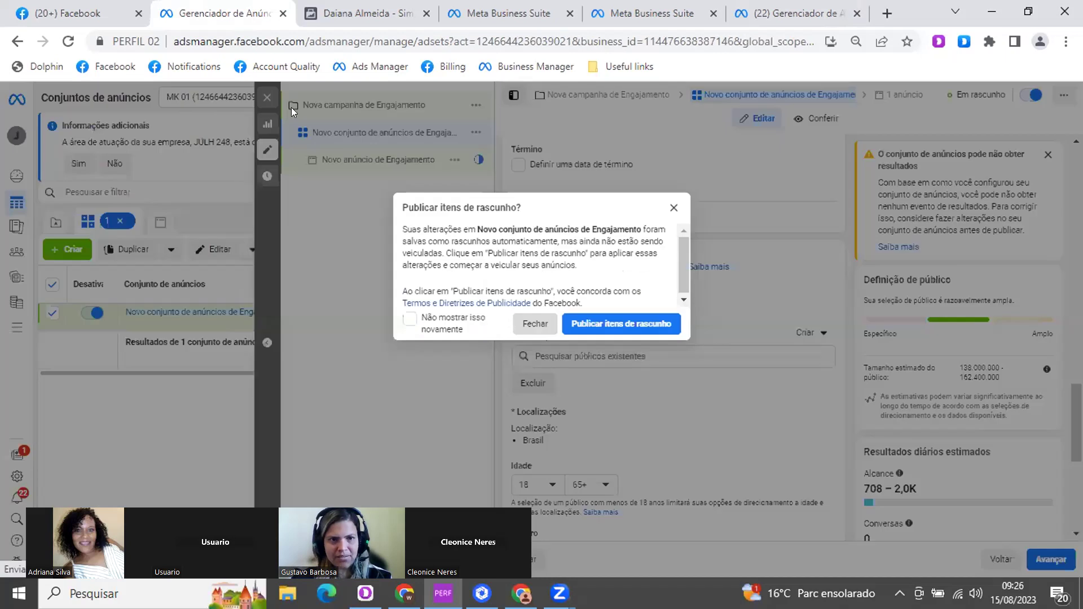
left_click(360, 104)
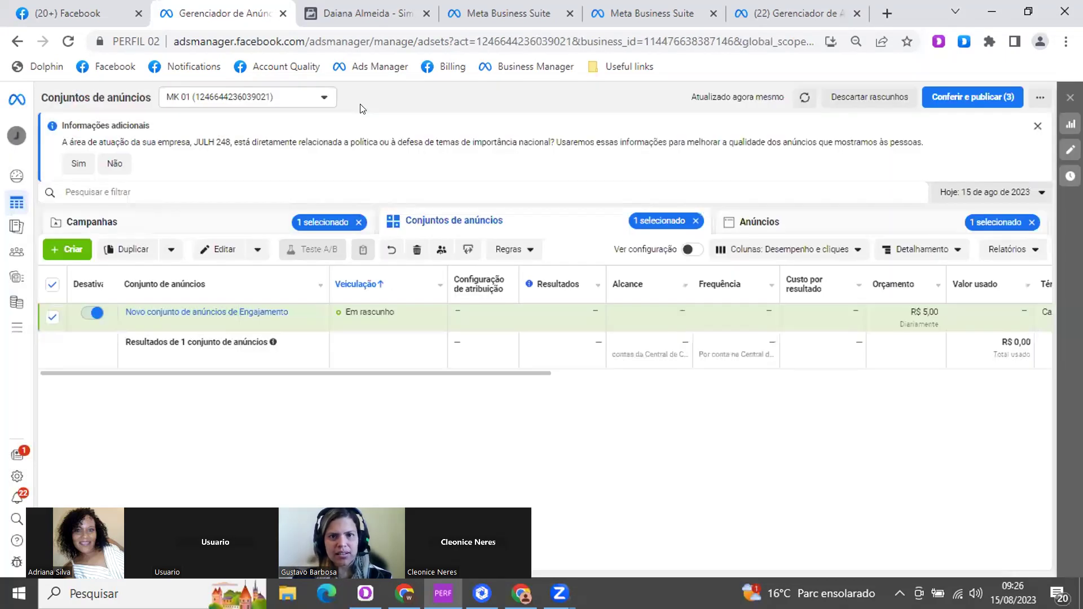
key("F5")
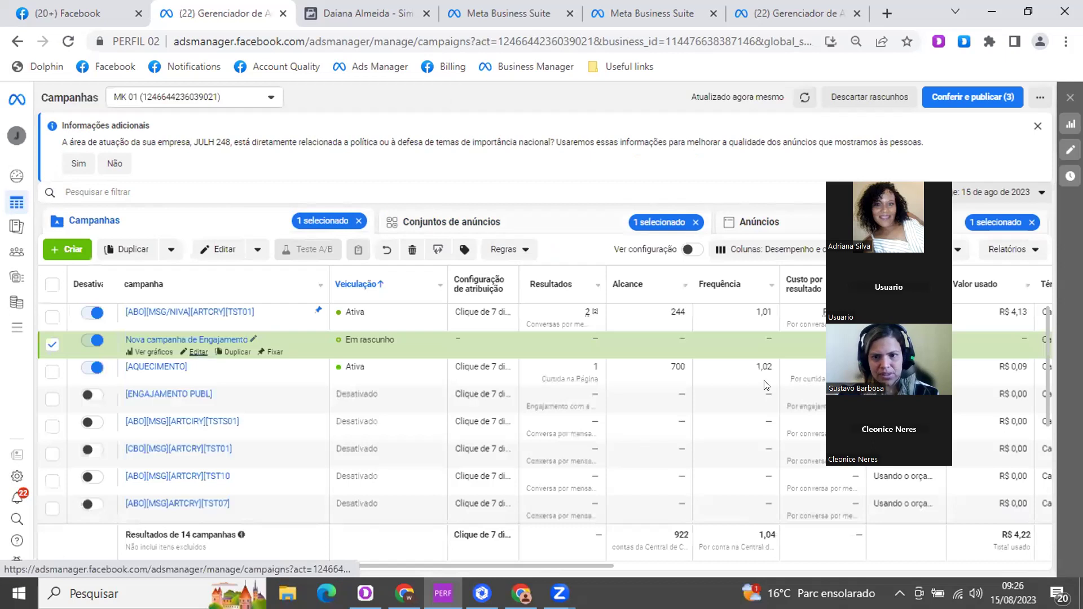
Reopen the ad set of Nova campanha de Engajamento for editing and recheck its list of saved audiences
left_click(201, 355)
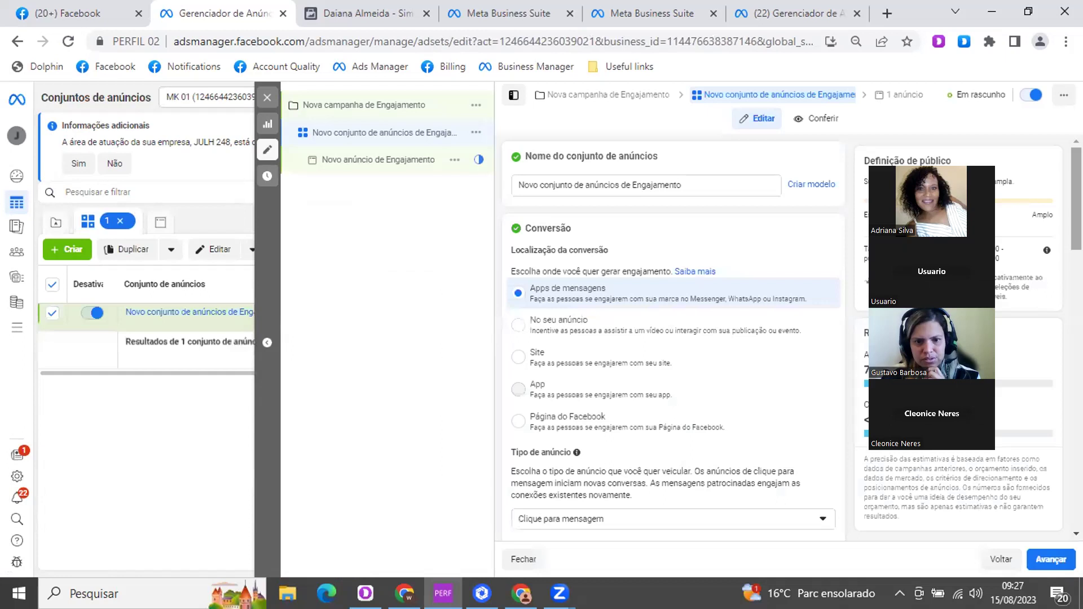
scroll(671, 338, "down", 6)
scroll(660, 338, "down", 5)
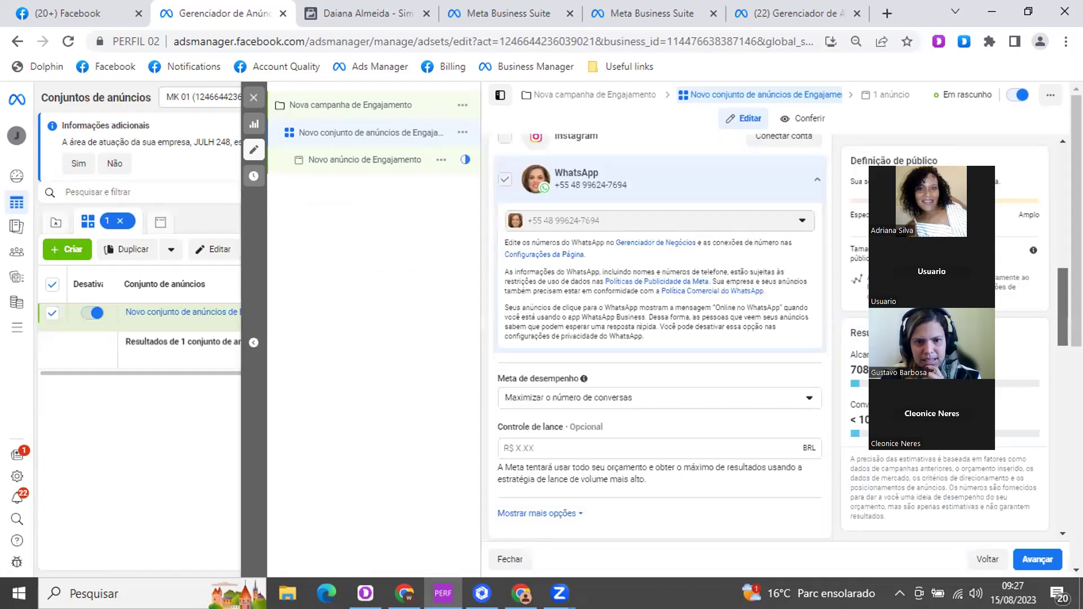
scroll(661, 339, "down", 4)
scroll(660, 338, "down", 3)
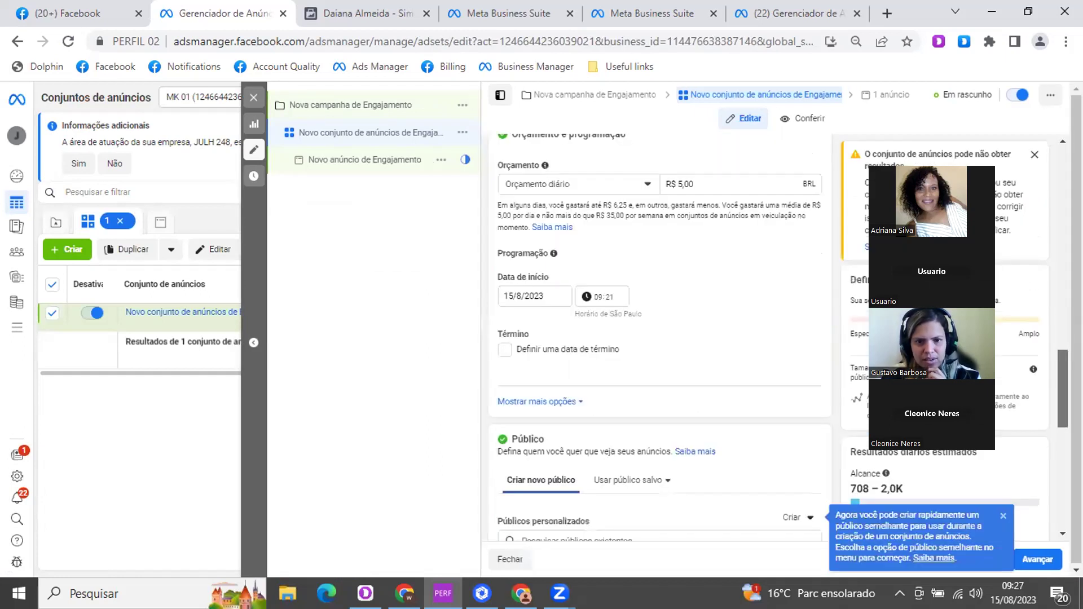
scroll(671, 339, "down", 7)
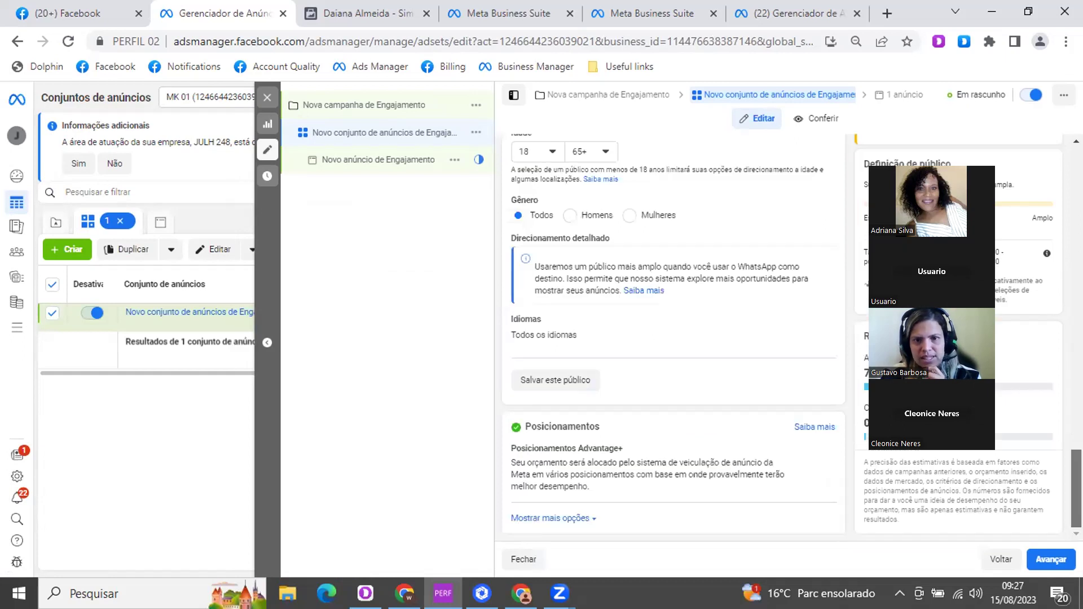
scroll(671, 338, "up", 1)
scroll(671, 339, "up", 3)
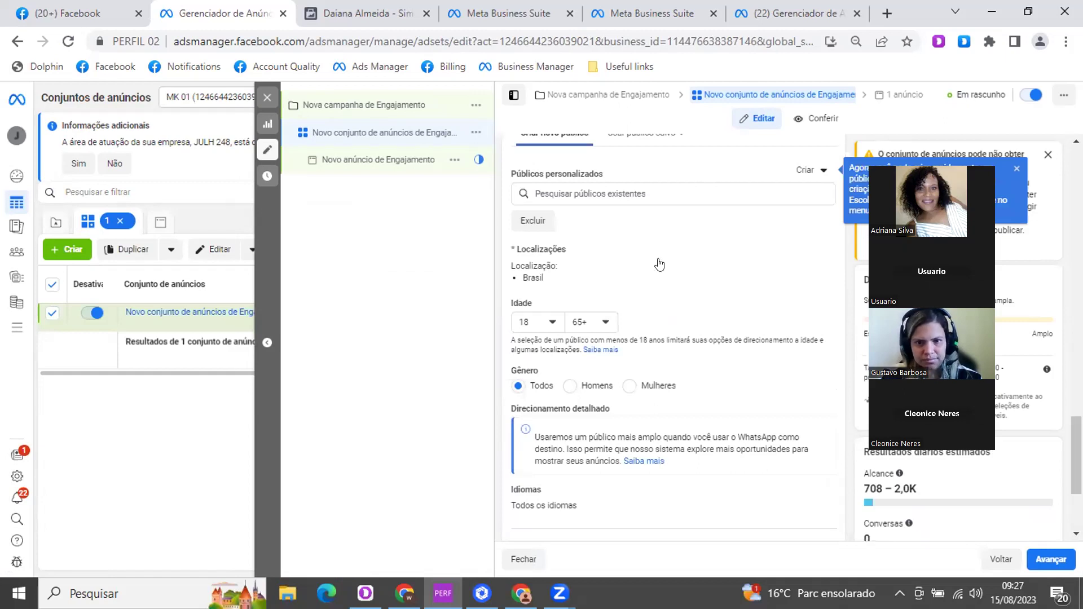
scroll(672, 309, "up", 3)
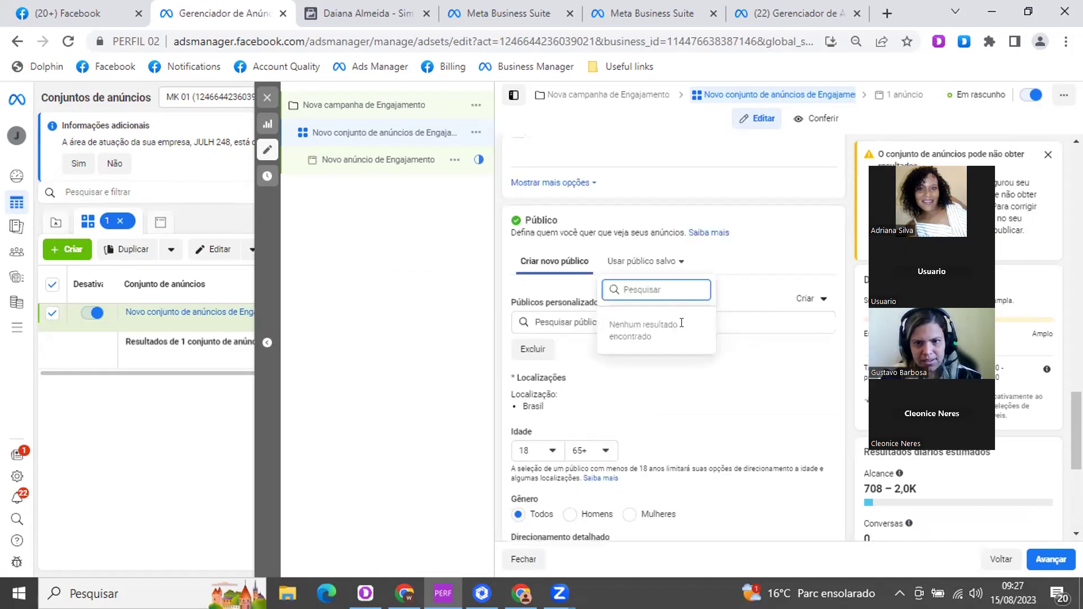
left_click(658, 263)
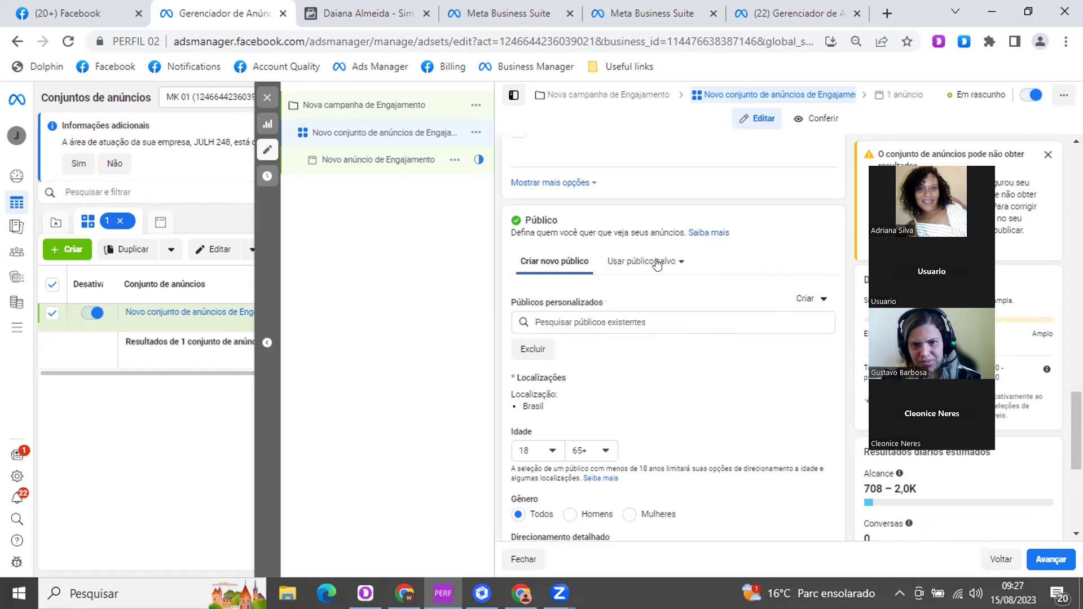
left_click(652, 326)
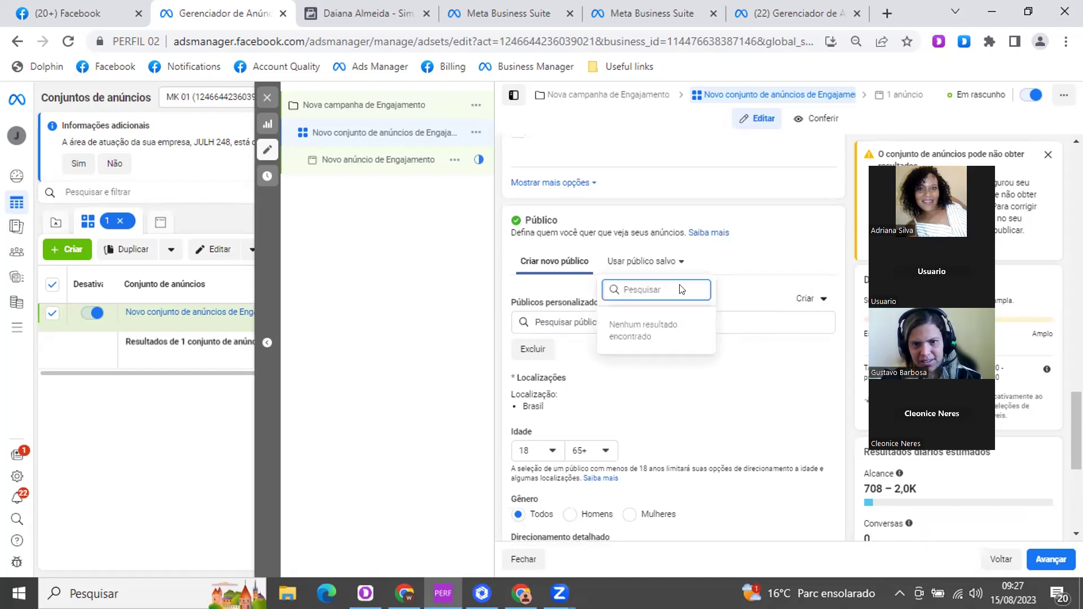
left_click(629, 262)
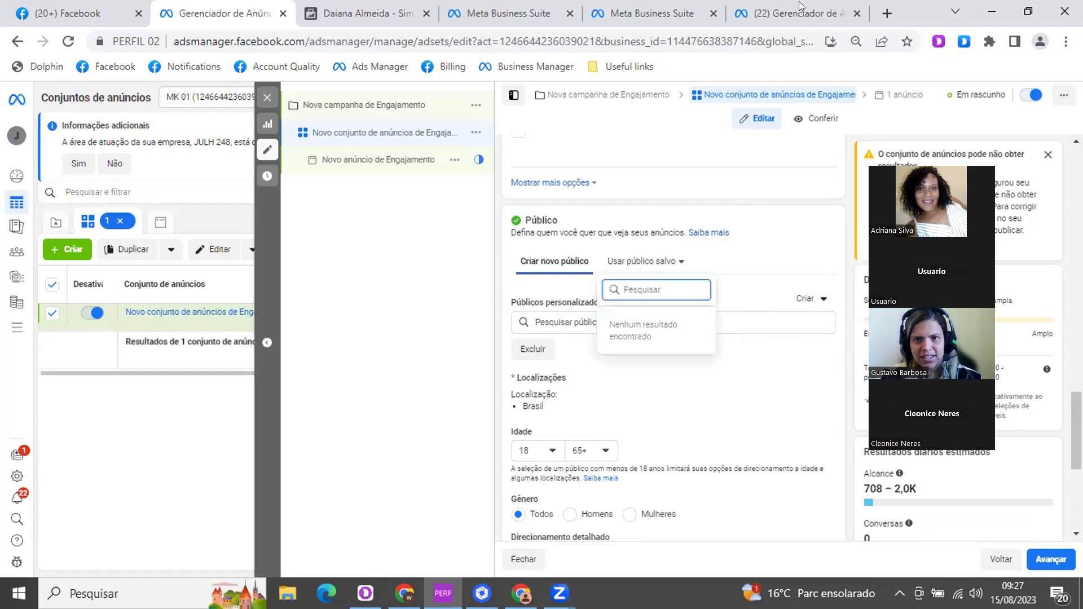
Return to the Público page and switch its ad account to MK 01
left_click(801, 7)
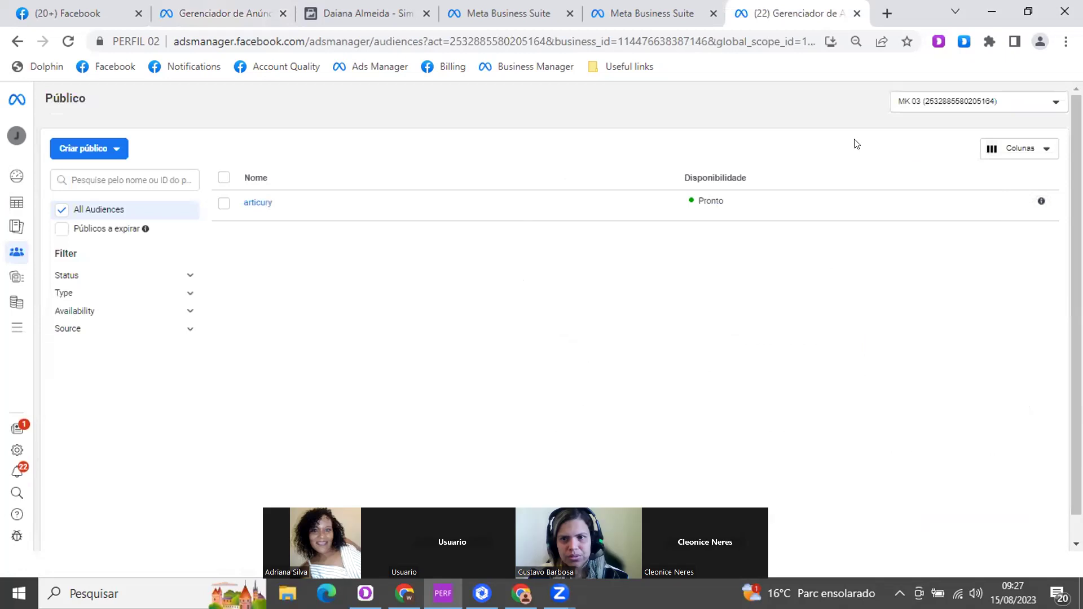
left_click(961, 107)
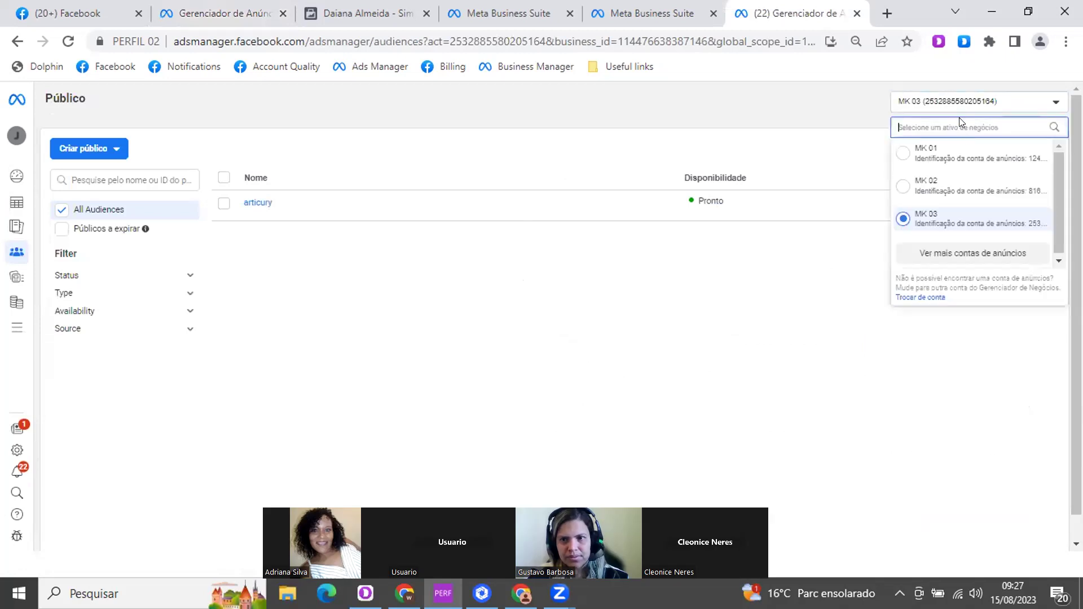
left_click(962, 152)
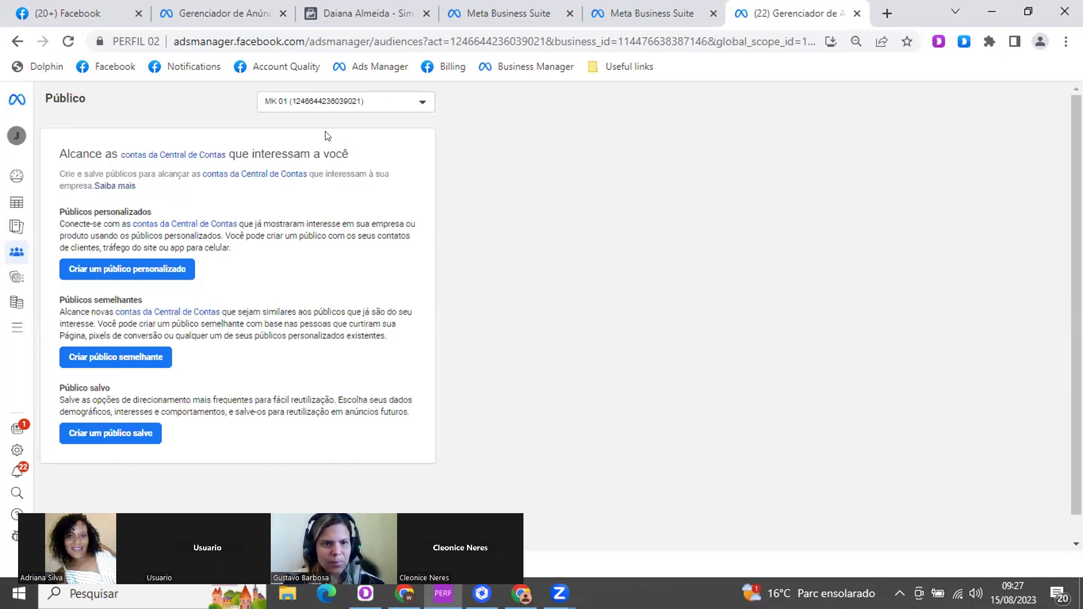
left_click(385, 100)
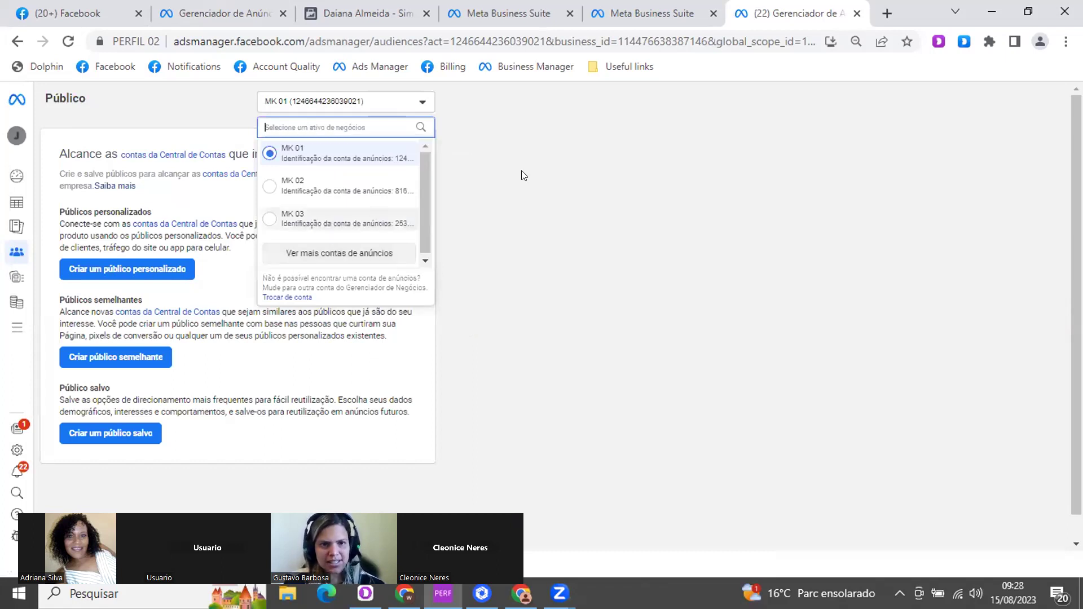
left_click(285, 368)
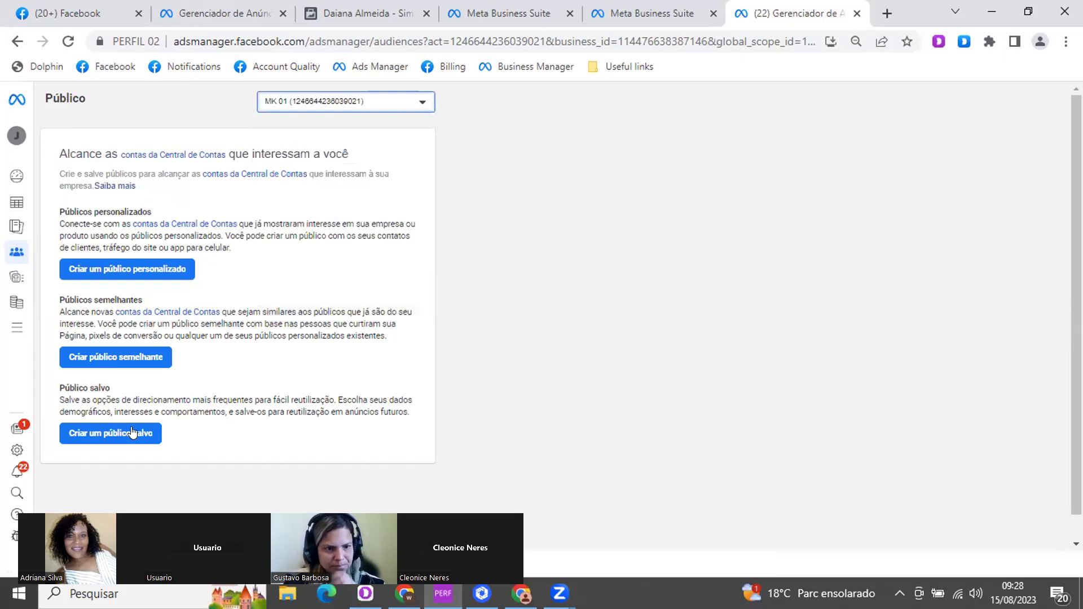
Start a new saved audience in account MK 01 with a minimum age of 49 and gender Mulheres
left_click(136, 436)
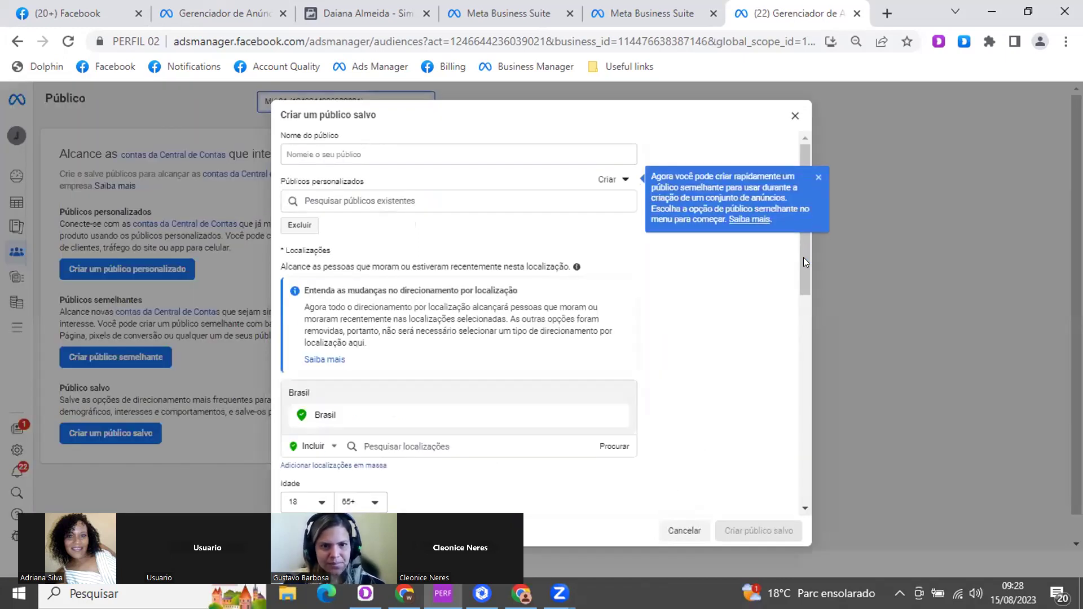
left_click_drag(803, 257, 804, 281)
scroll(728, 286, "down", 3)
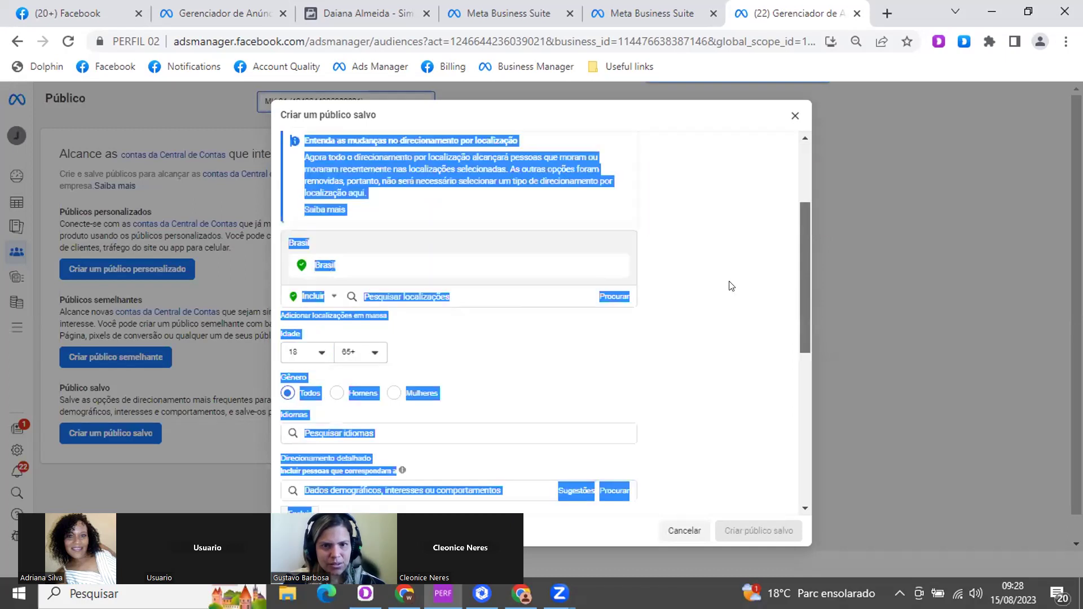
scroll(728, 286, "down", 2)
left_click(331, 252)
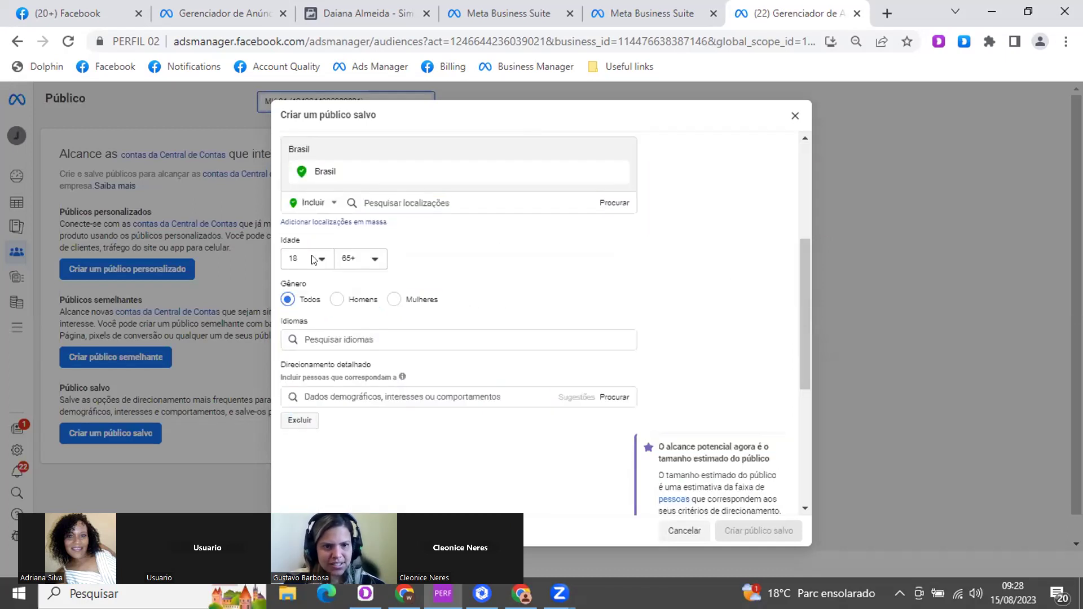
left_click(314, 261)
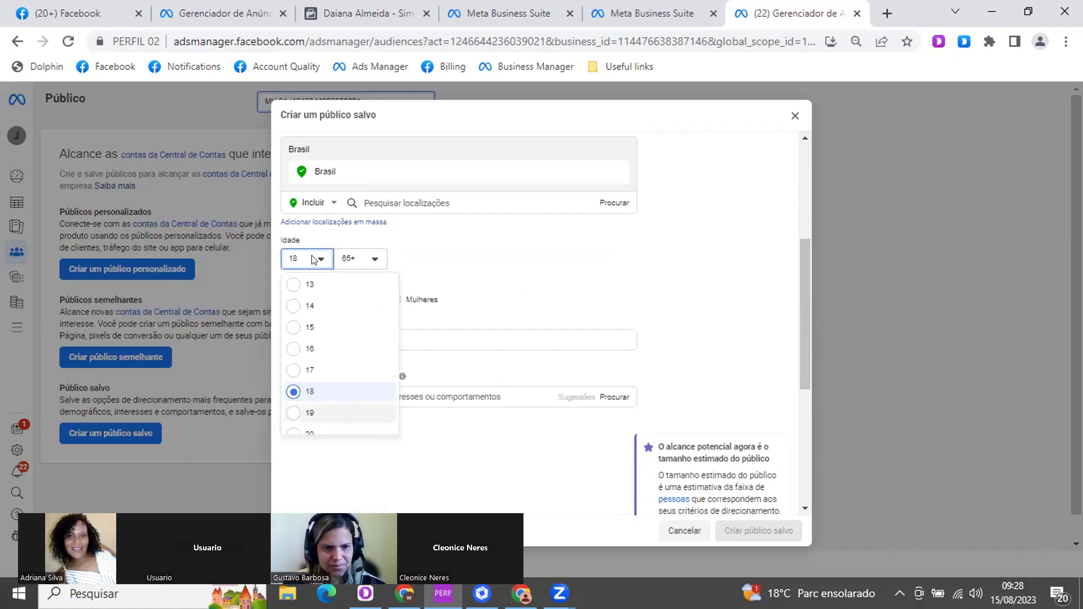
key("Down")
key("Down")
key("Down")
key("Down")
key("Down")
key("Down")
key("Down")
key("Down")
key("Down")
key("Down")
key("Down")
key("Down")
key("Down")
key("Down")
key("Down")
key("Down")
key("Down")
key("Down")
key("Down")
key("Down")
key("Down")
key("Down")
key("Down")
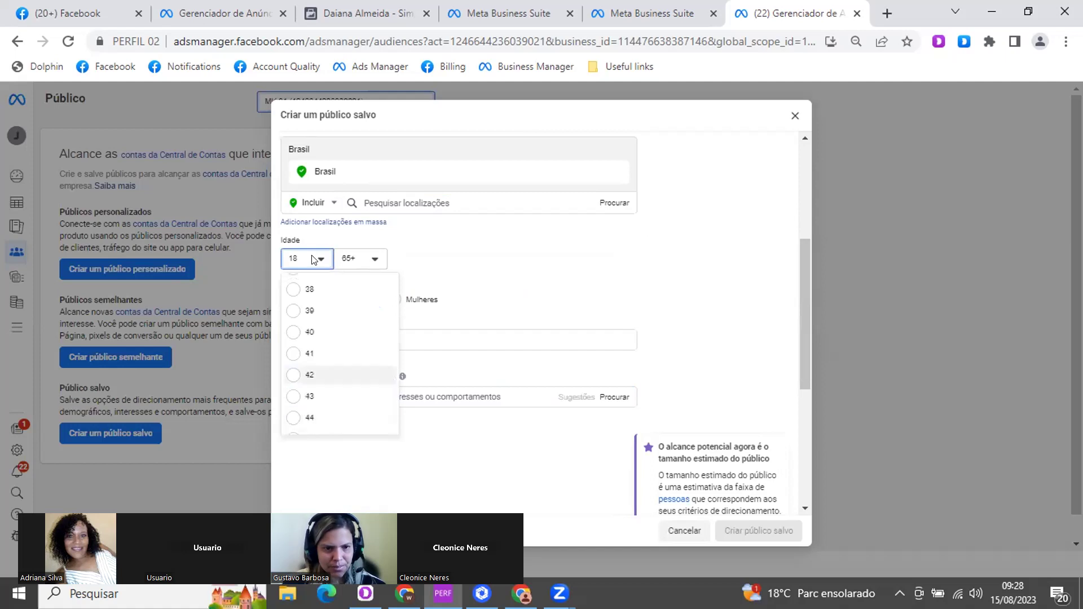
key("Down")
key("Down")
key("Down")
key("Down")
key("Down")
key("Down")
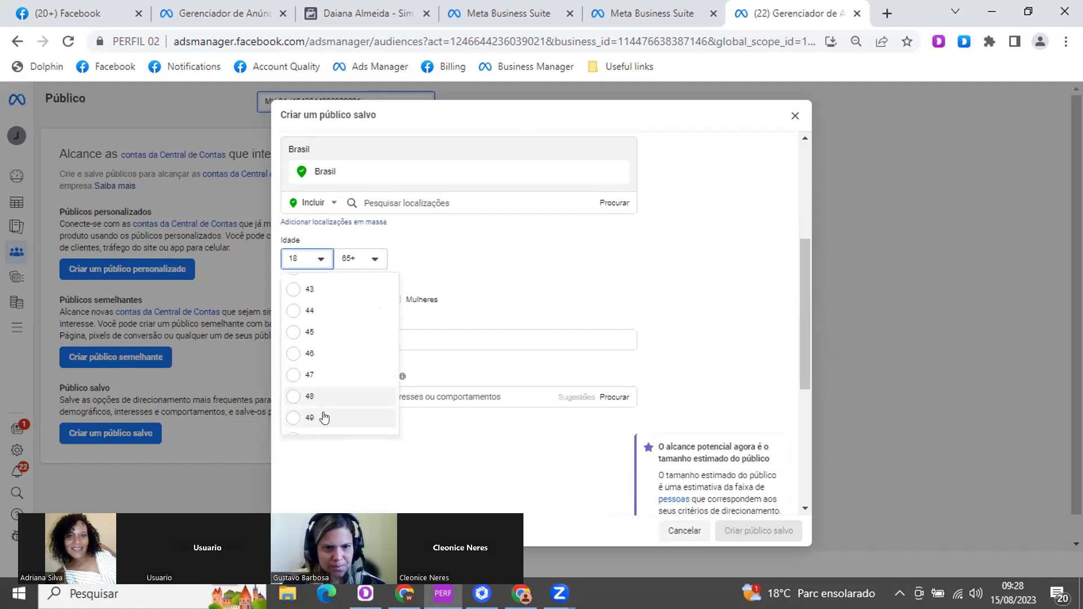
key("Return")
left_click(415, 301)
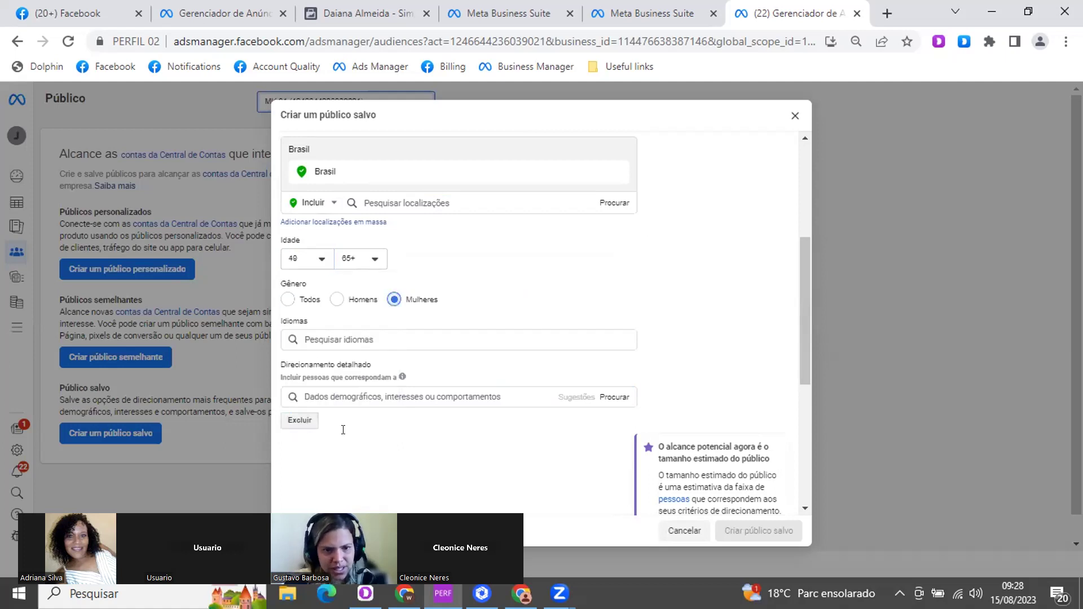
Add a detailed-targeting exclusion and search for pagamento to exclude the behaviour Usuários dos Pagamentos do Facebook (90 dias)
left_click(299, 420)
left_click(363, 431)
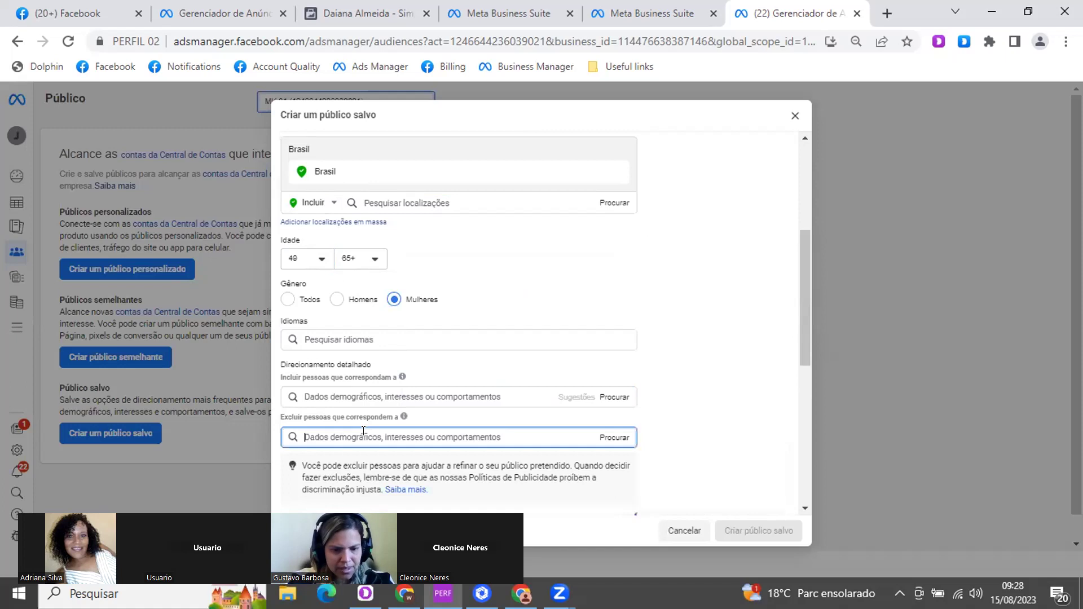
type("pagamentos")
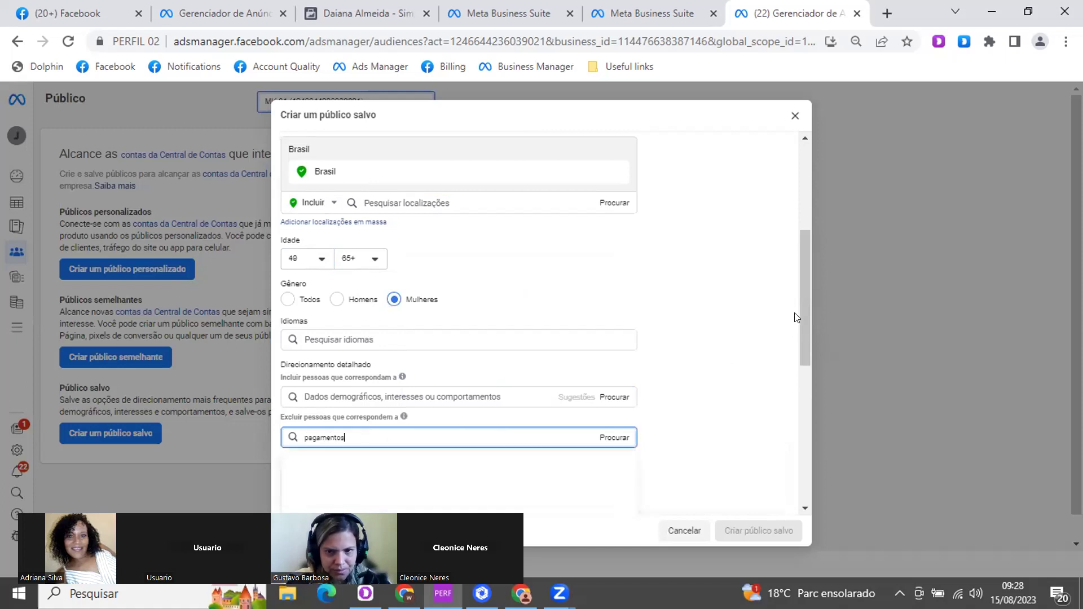
scroll(800, 326, "down", 2)
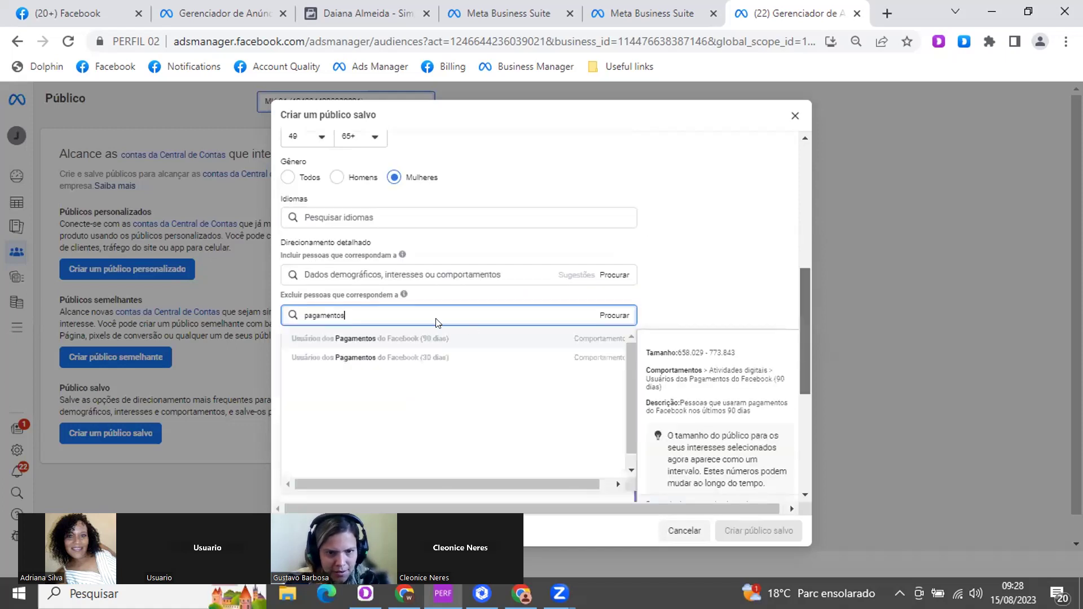
key("ctrl+a")
key("BackSpace")
type("pagamerntos")
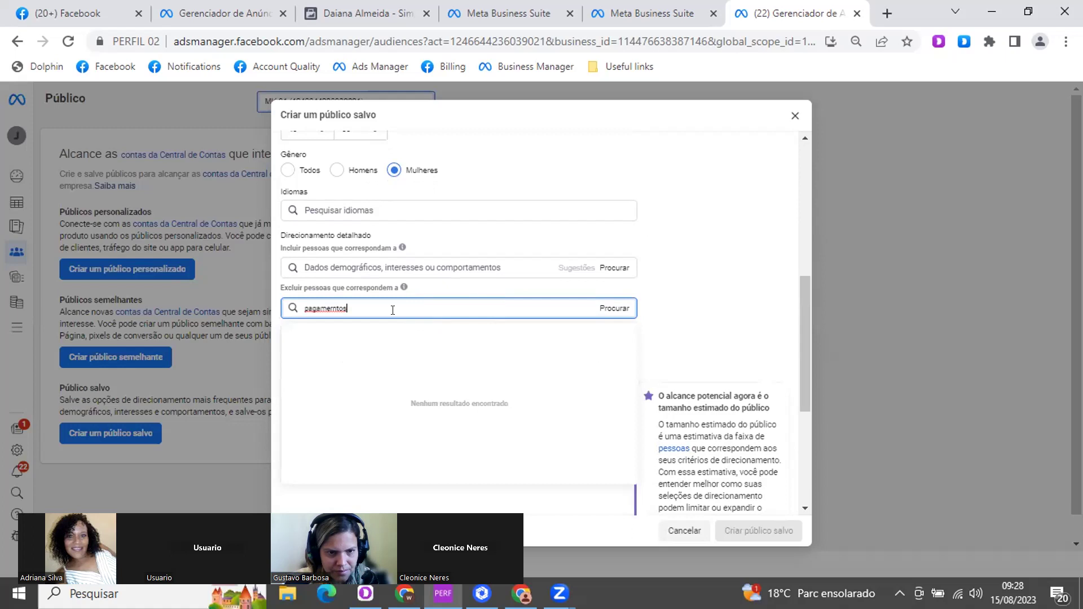
key("ctrl+a")
key("BackSpace")
type("'p")
key("BackSpace")
key("BackSpace")
type("pagamento")
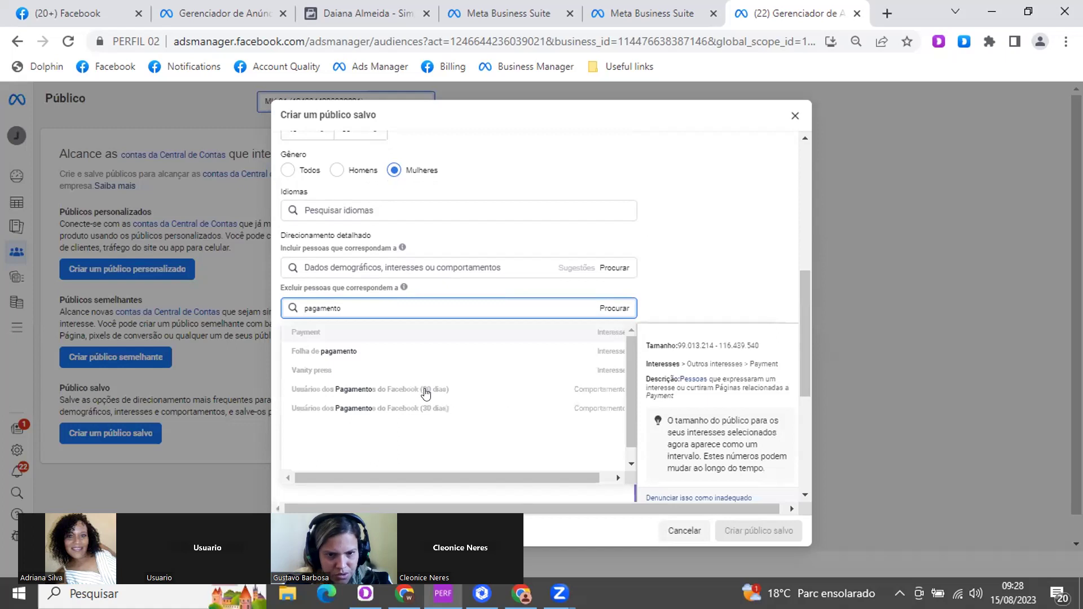
left_click(425, 388)
Search the exclusions for pagamentos and also exclude Usuários dos Pagamentos do Facebook (30 dias)
type("pagamm")
type("to")
key("BackSpace")
key("BackSpace")
key("BackSpace")
type("entos")
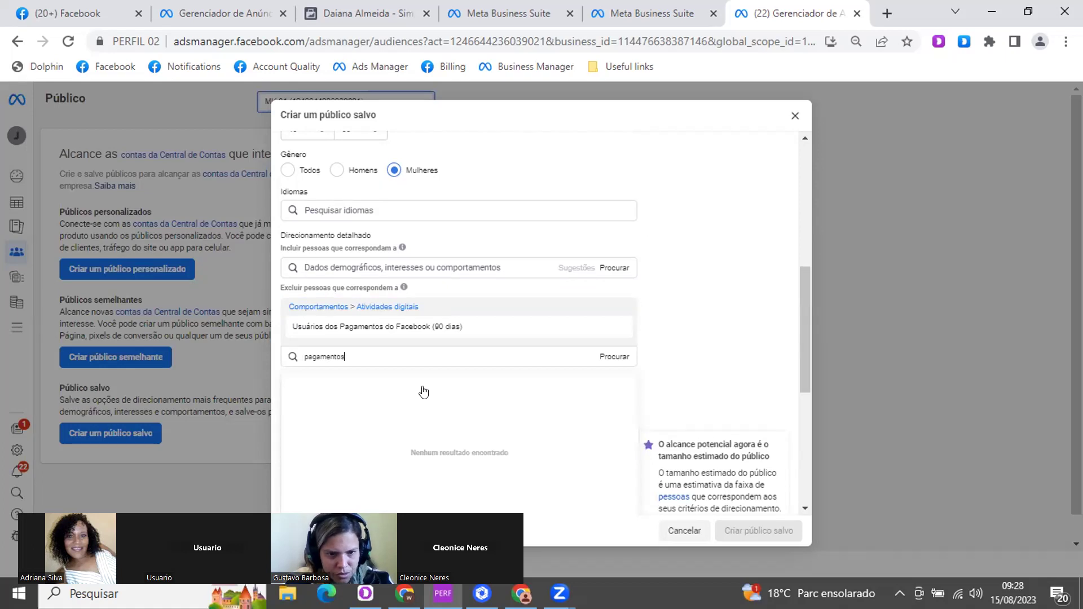
left_click(416, 381)
Exclude the interests Alex Vargas and Hotmart from the saved audience
type("alex vargas")
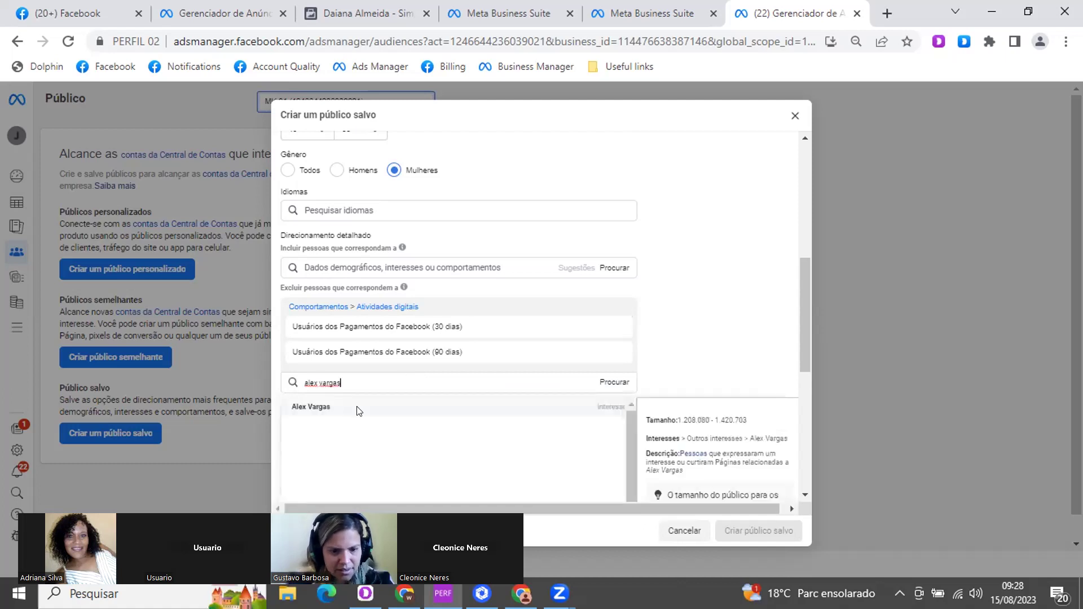
left_click(356, 411)
type("hotmart")
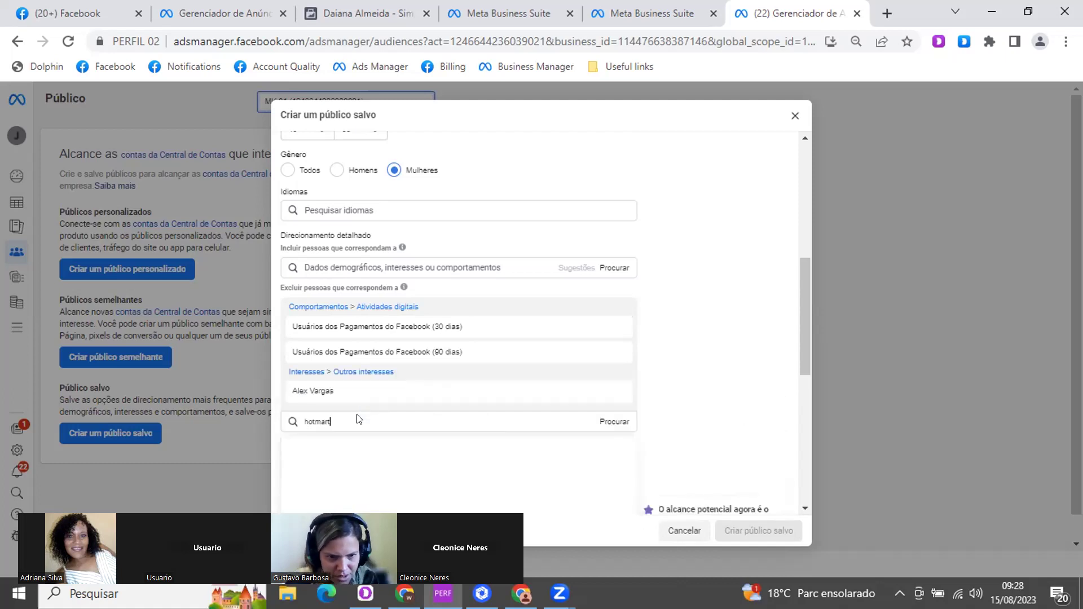
left_click(340, 444)
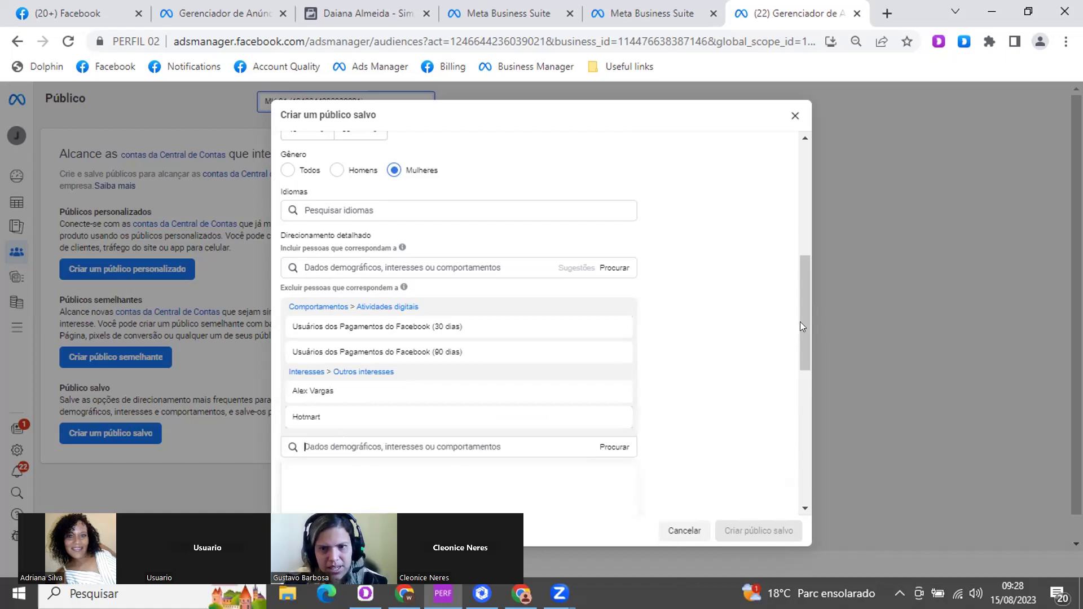
Name the audience articry and create it as a saved audience
scroll(802, 240, "up", 5)
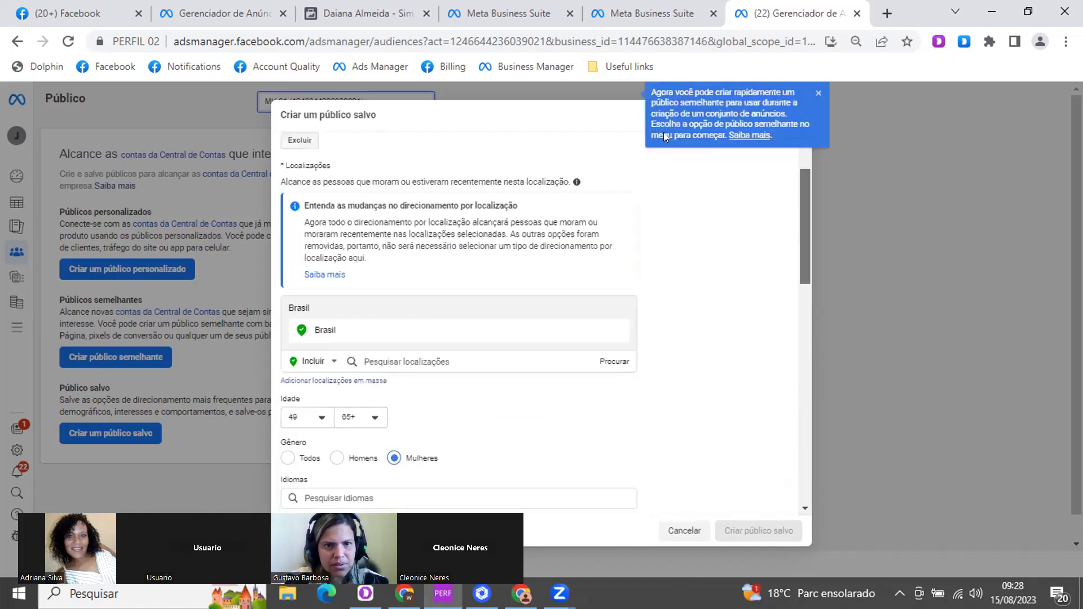
scroll(664, 132, "up", 1)
left_click(424, 148)
type("artic")
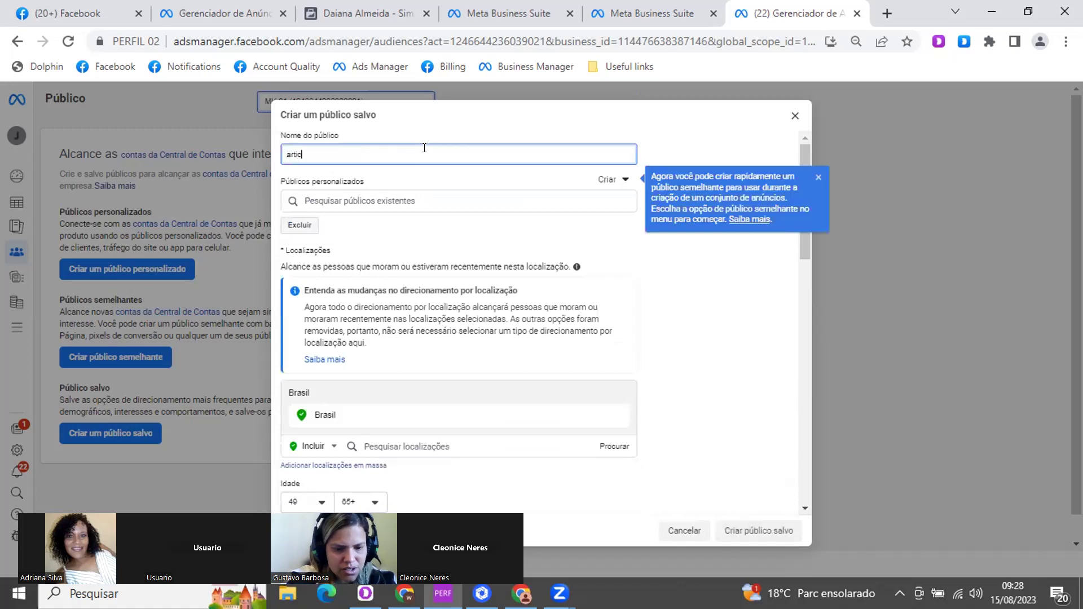
type("ry")
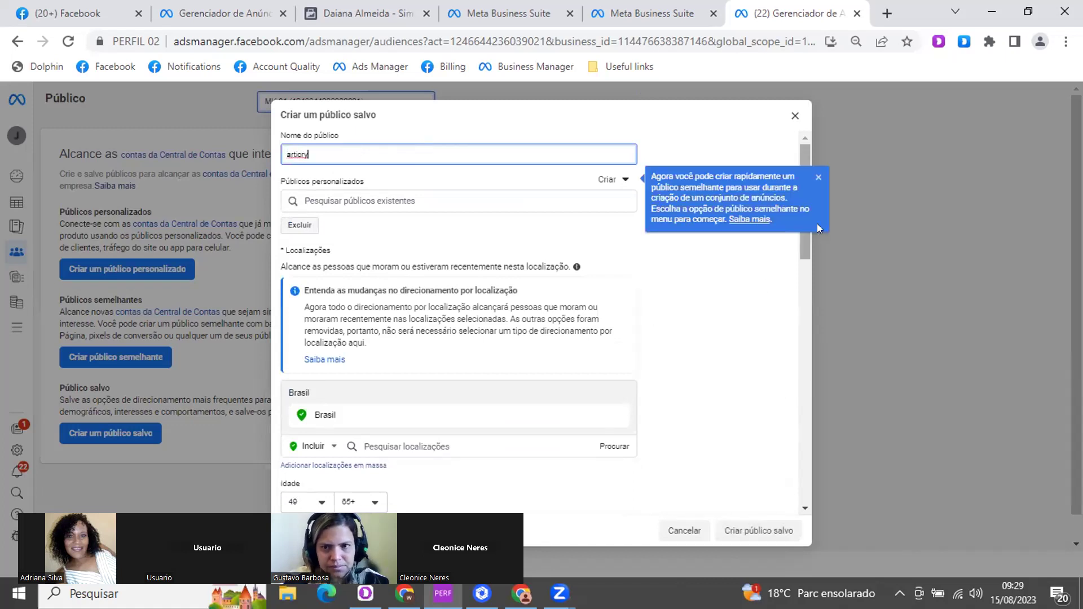
left_click_drag(804, 361, 818, 512)
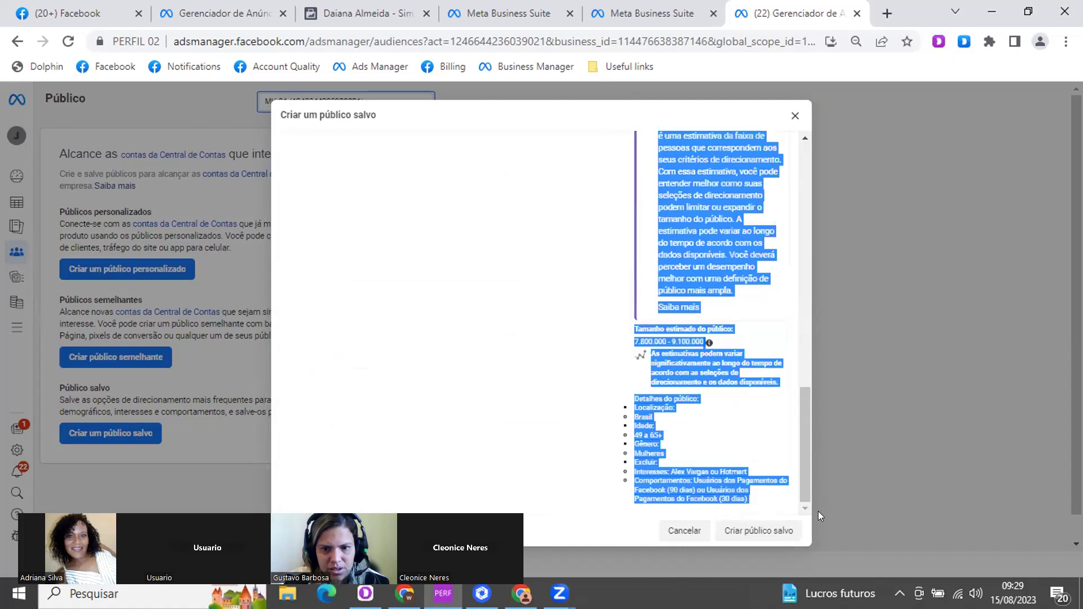
left_click(771, 541)
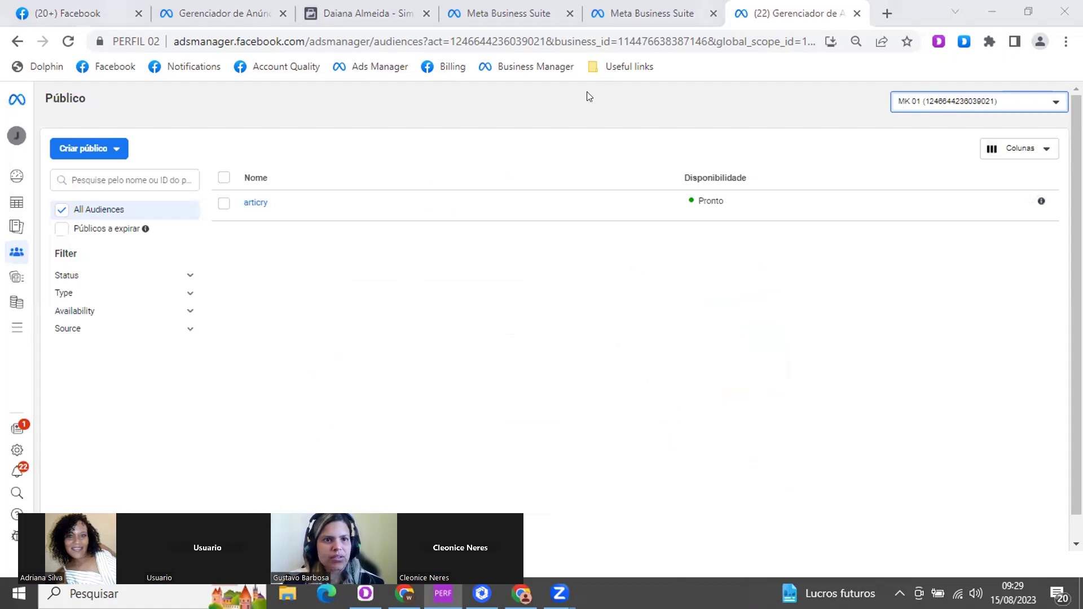
Return to the ad set of Nova campanha de Engajamento, apply the saved audience articry and review its settings
left_click(237, 13)
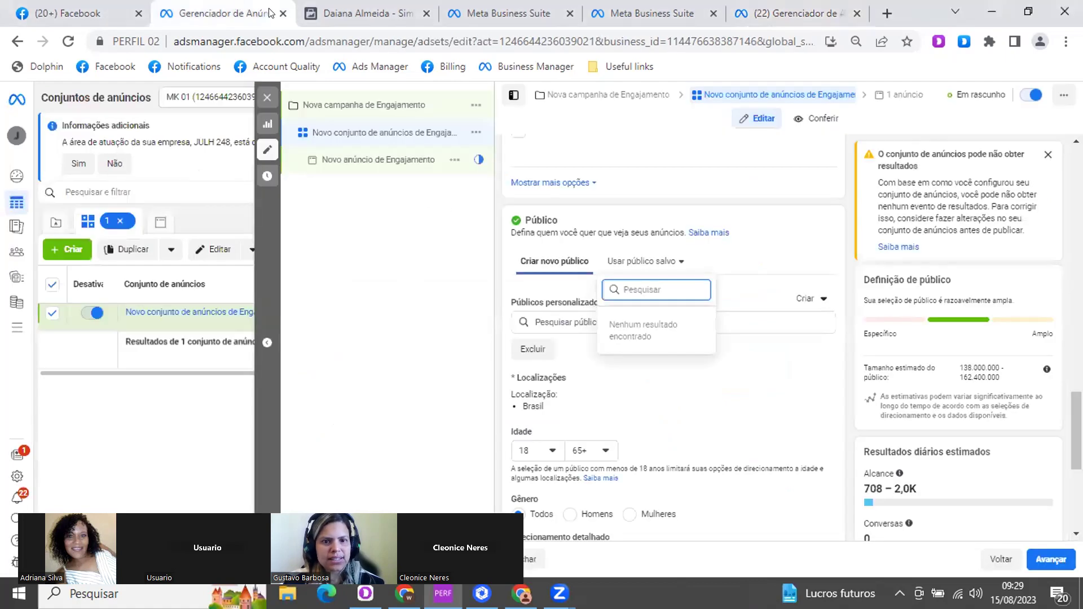
left_click(671, 261)
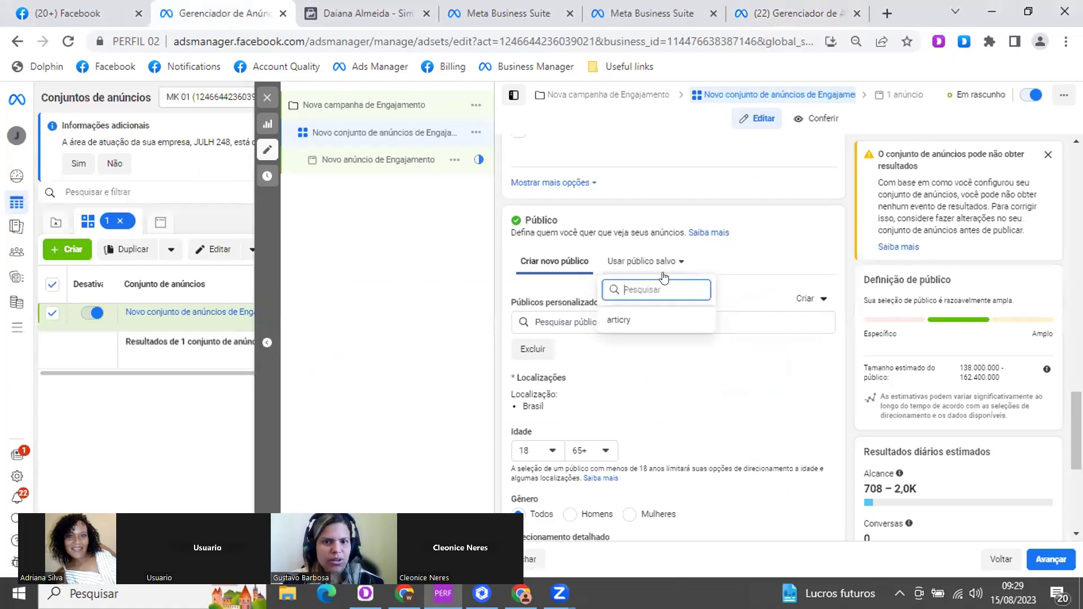
left_click(642, 320)
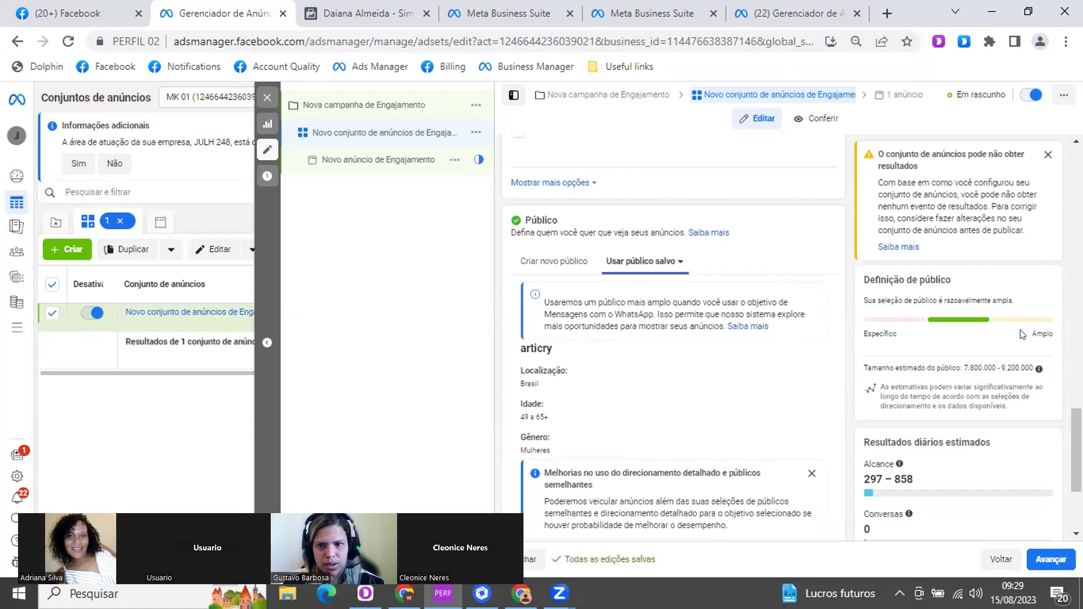
scroll(537, 324, "down", 3)
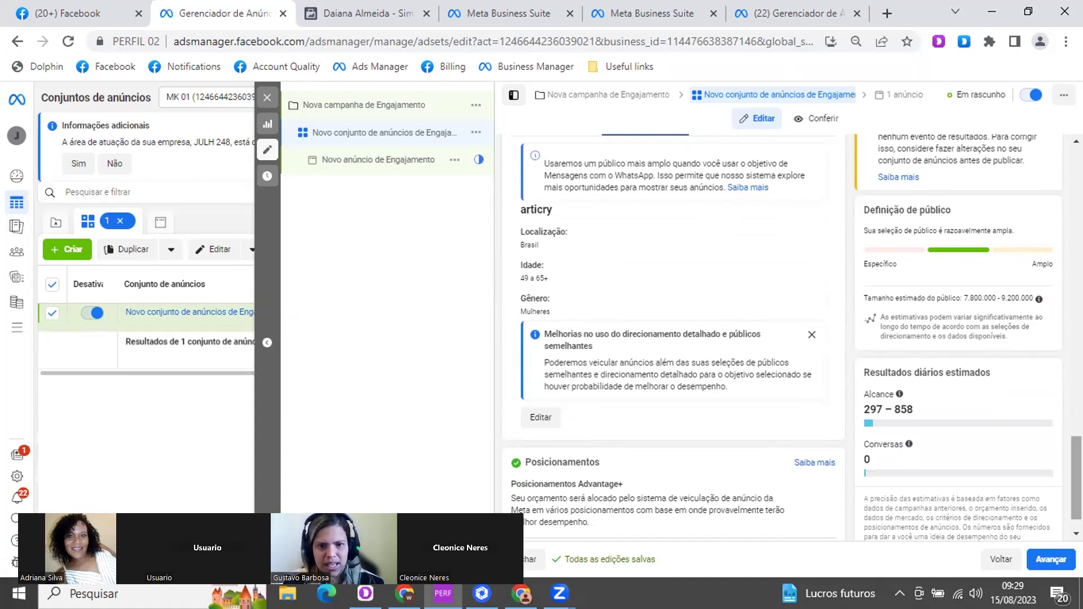
scroll(1035, 403, "down", 1)
scroll(959, 338, "up", 5)
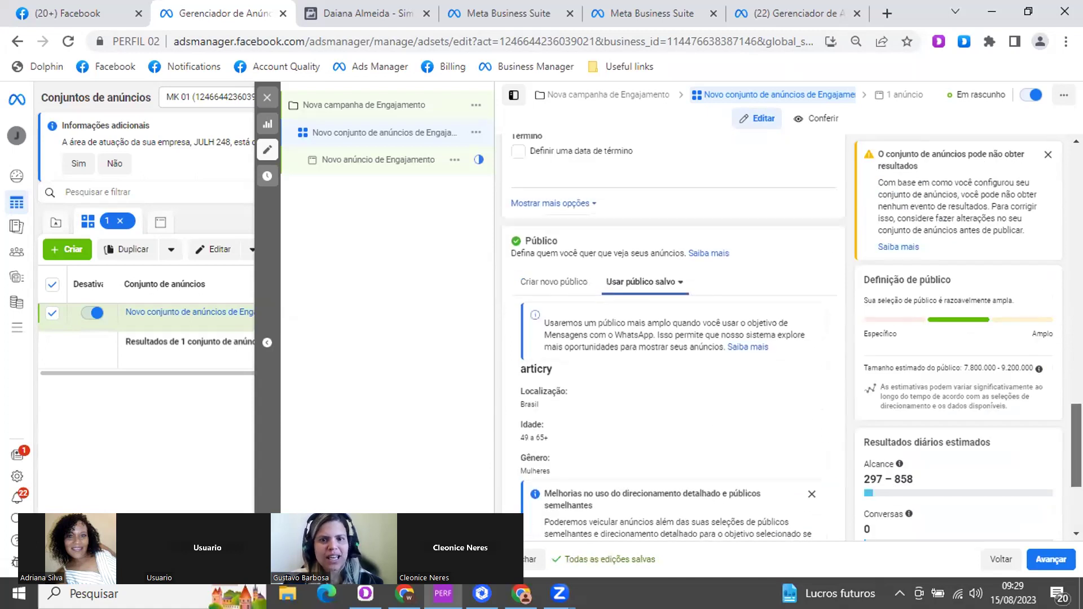
scroll(504, 491, "down", 5)
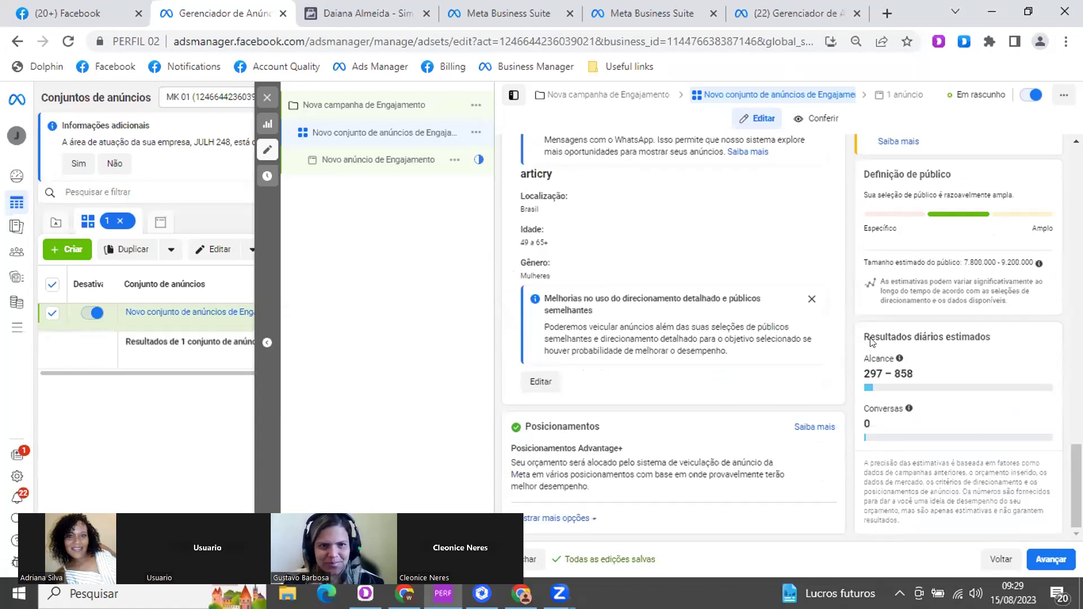
Close the ad set editor without publishing and discard the account's draft items
left_click(264, 94)
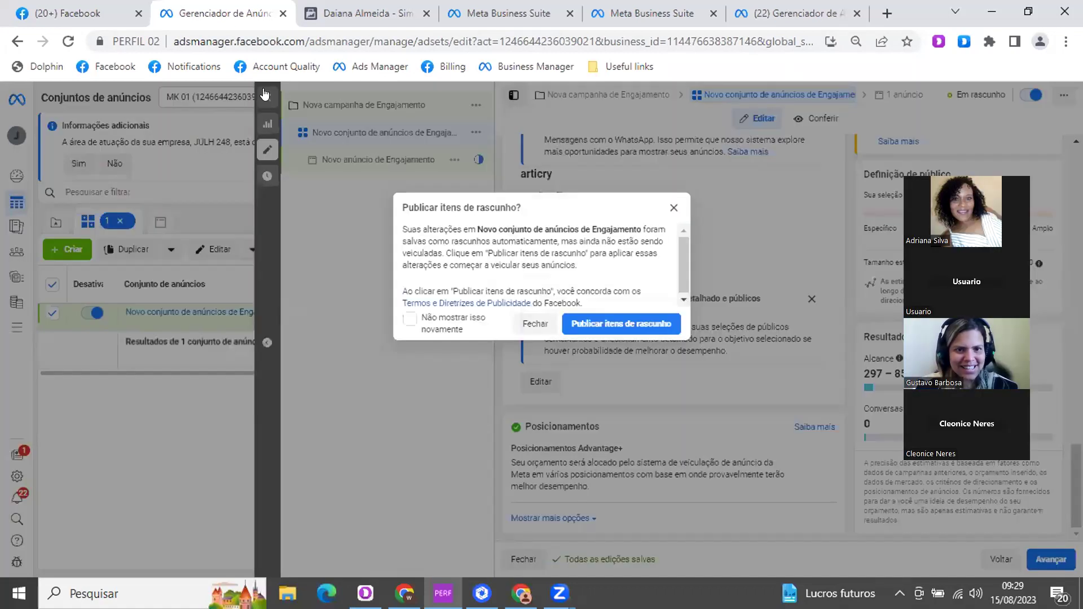
left_click(673, 207)
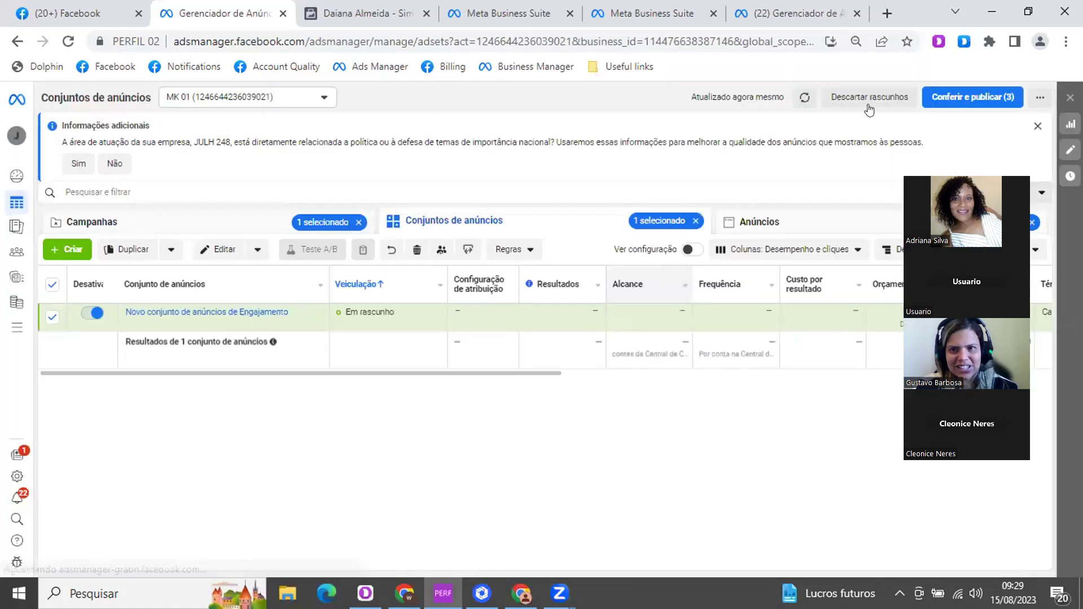
left_click(870, 96)
left_click(636, 296)
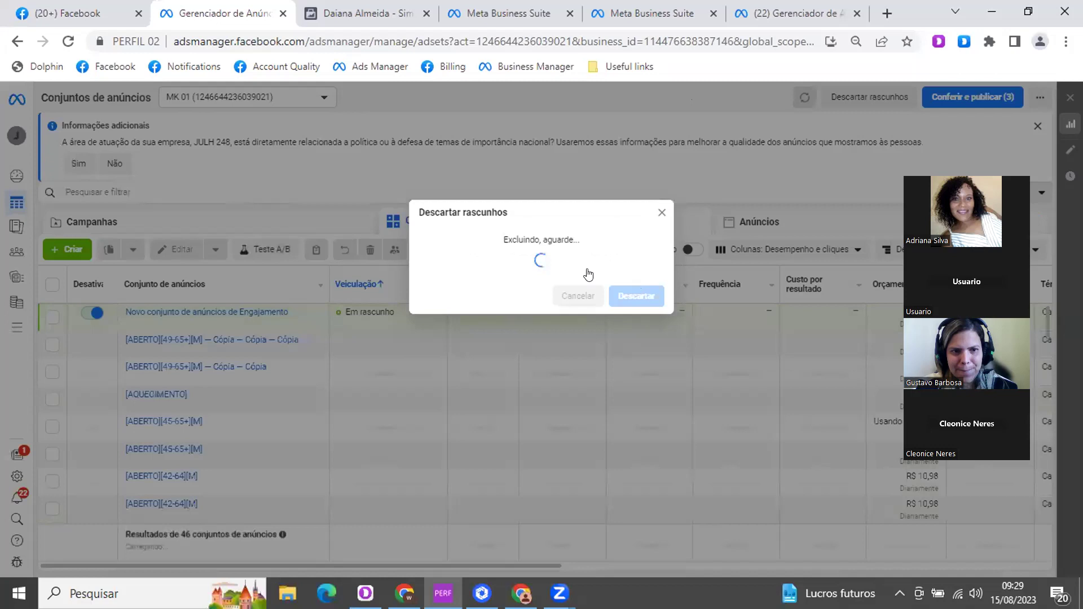
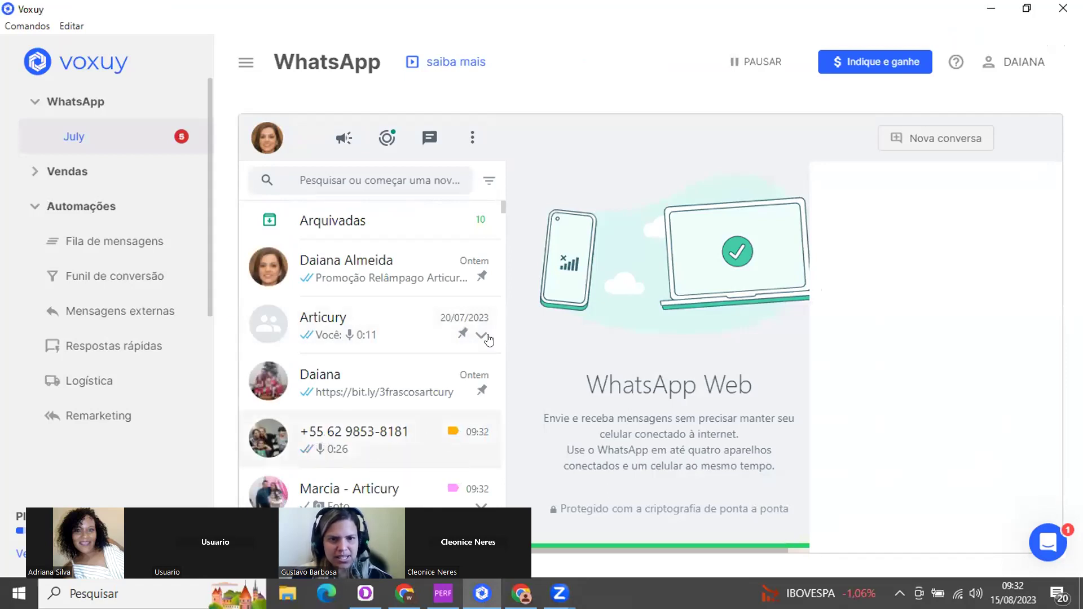
Look through the WhatsApp conversation list in Voxuy and switch to the WhatsApp Web window
scroll(503, 248, "down", 10)
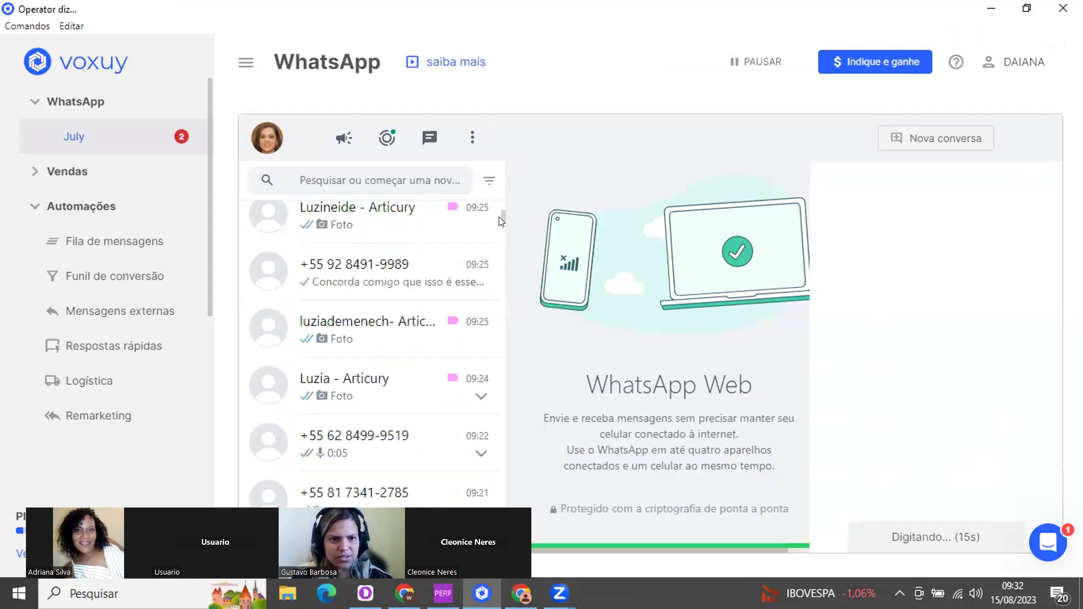
left_click_drag(508, 241, 510, 150)
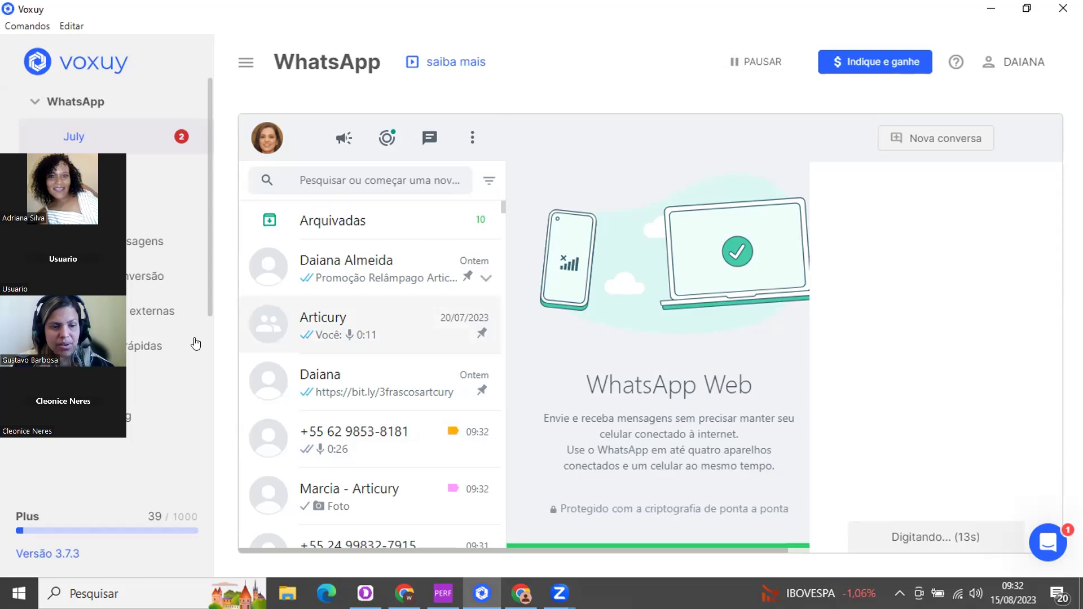
key("alt+Tab")
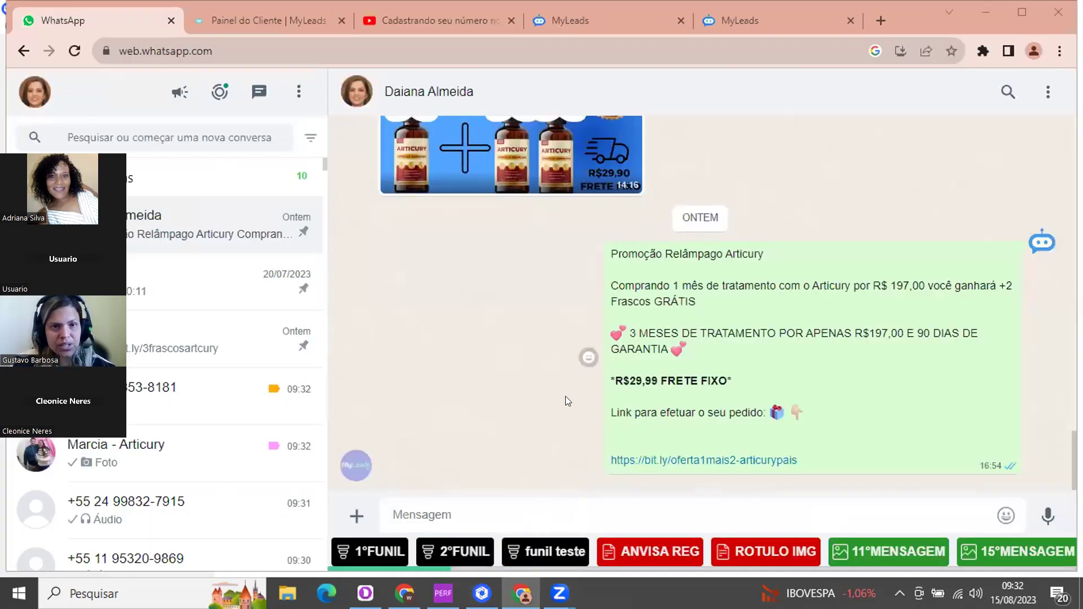
Switch to the Chrome window with the Zoom page, open a new tab and change to another signed-in Google account
key("alt+Tab")
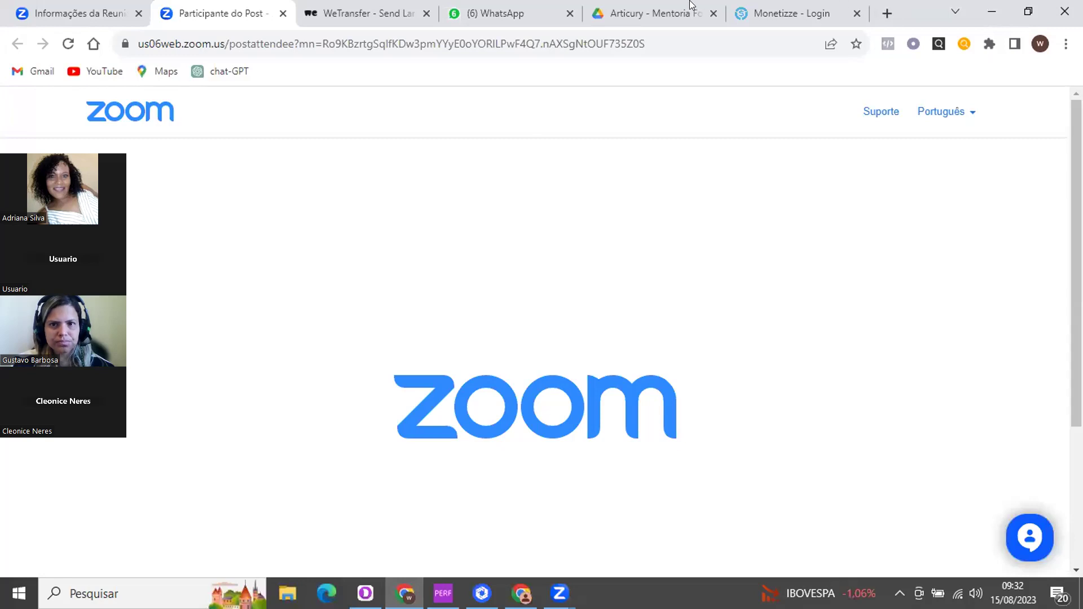
left_click(886, 14)
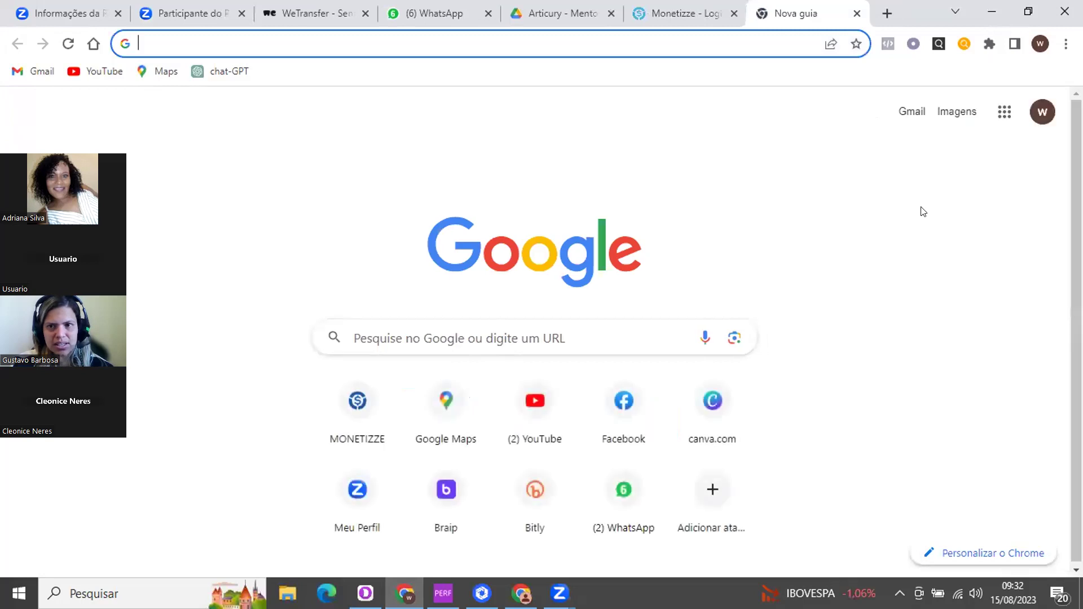
left_click(1055, 113)
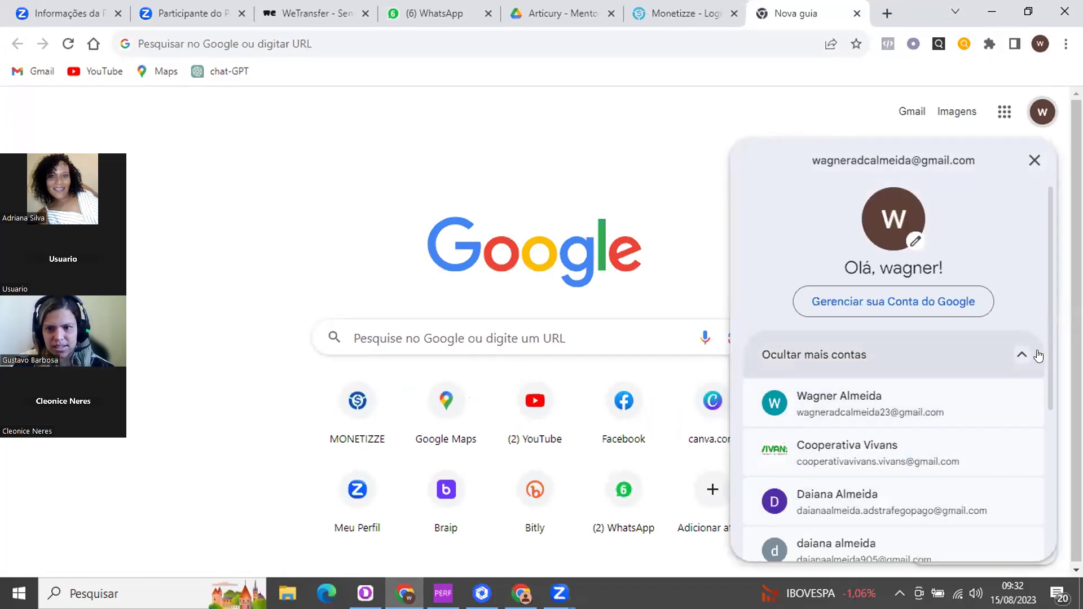
scroll(1041, 356, "down", 3)
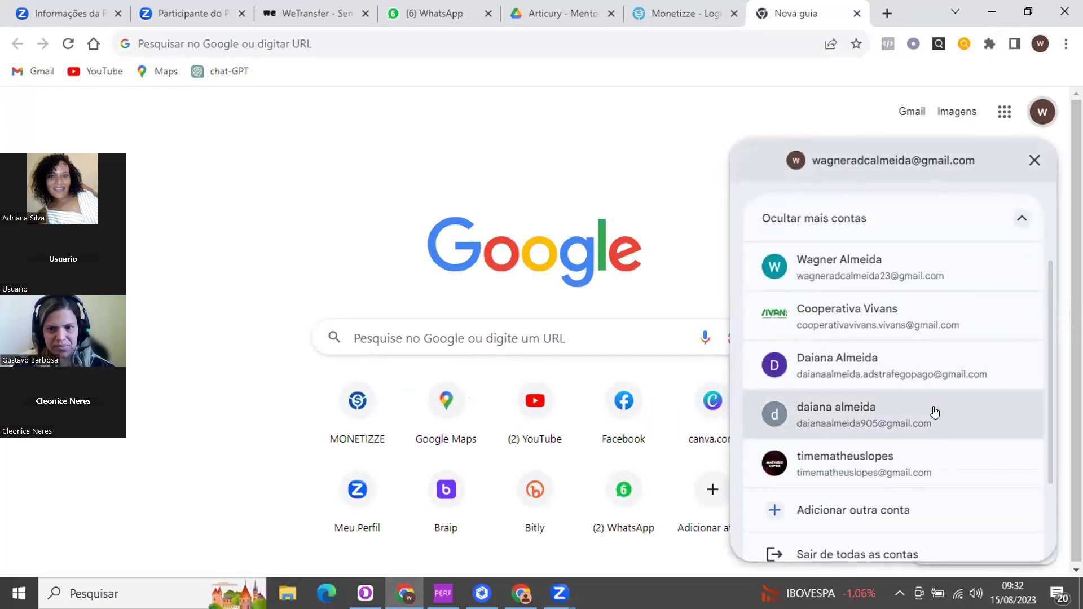
left_click(934, 413)
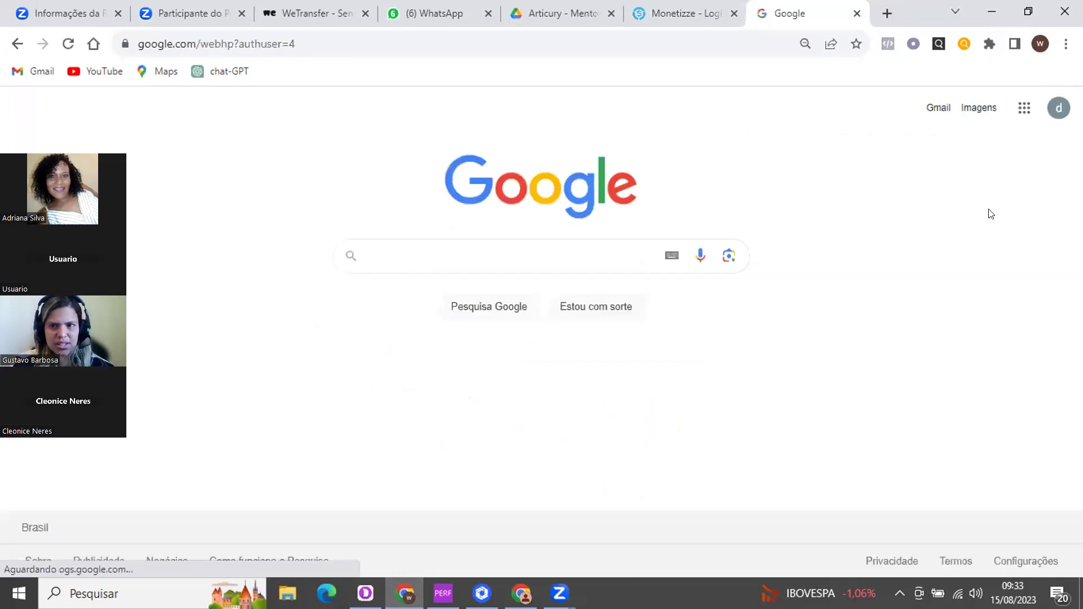
Open Google Drive for this account and show the files under Compartilhados comigo
left_click(1024, 112)
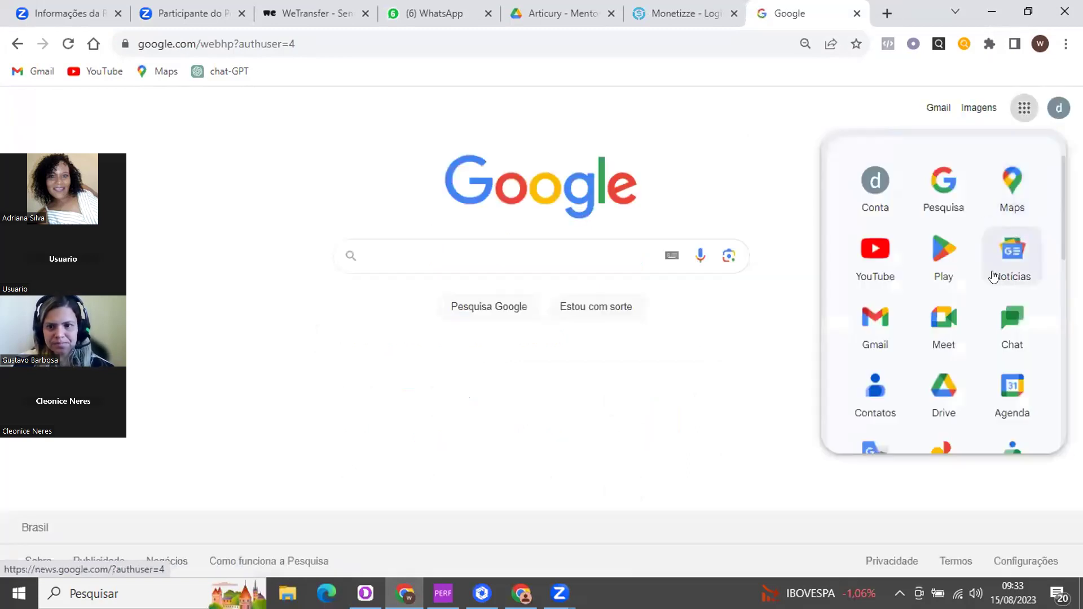
left_click(944, 392)
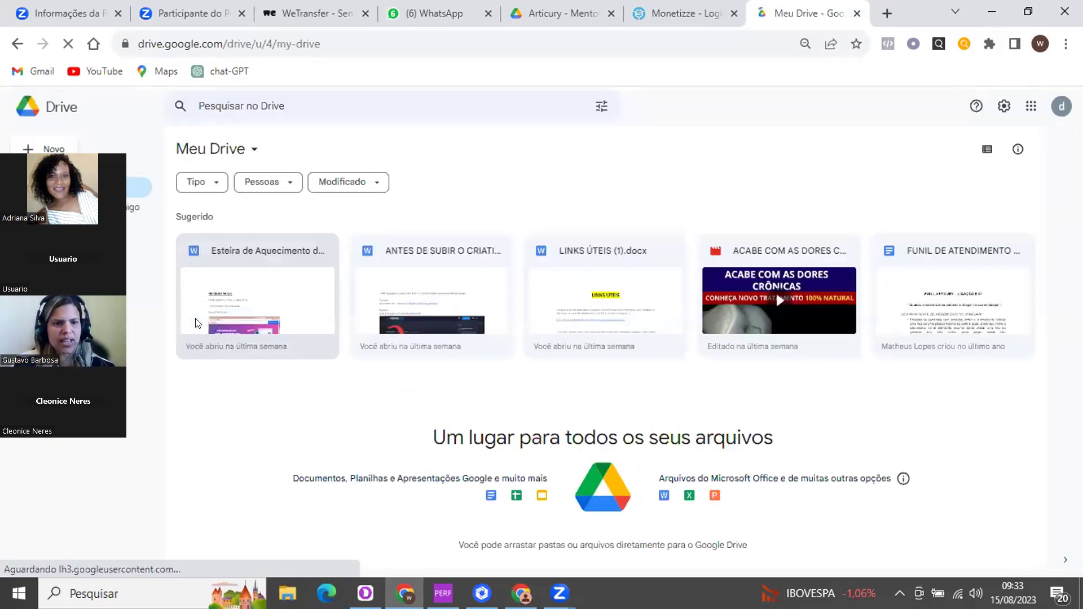
left_click(96, 207)
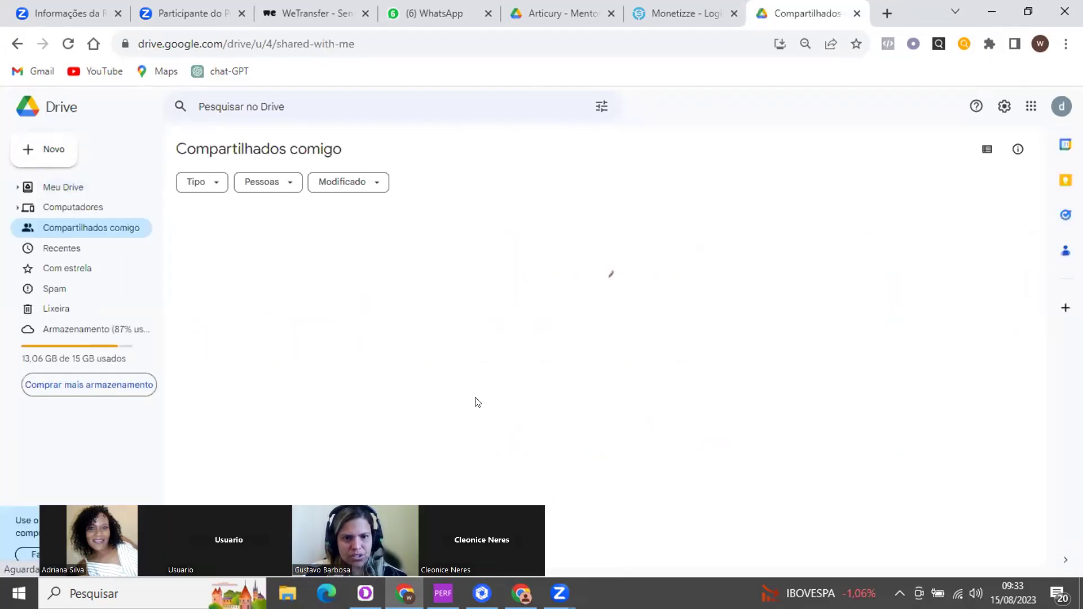
Open the shared Articury - Oficial folder, check the contents of ESTEIRA FARMAR PERFIS and return to the parent folder
double_click(425, 440)
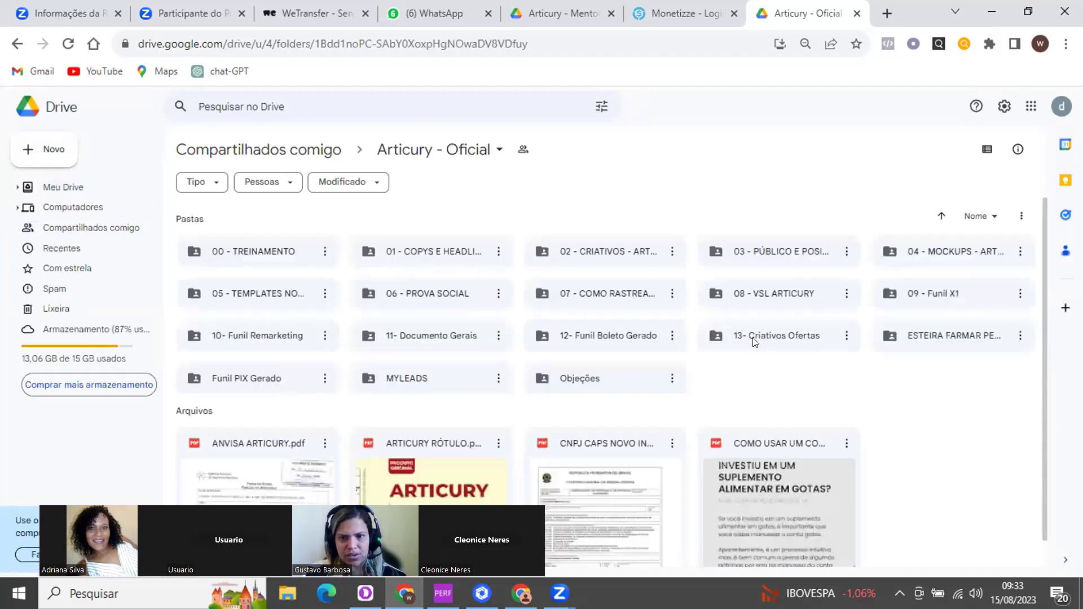
double_click(967, 325)
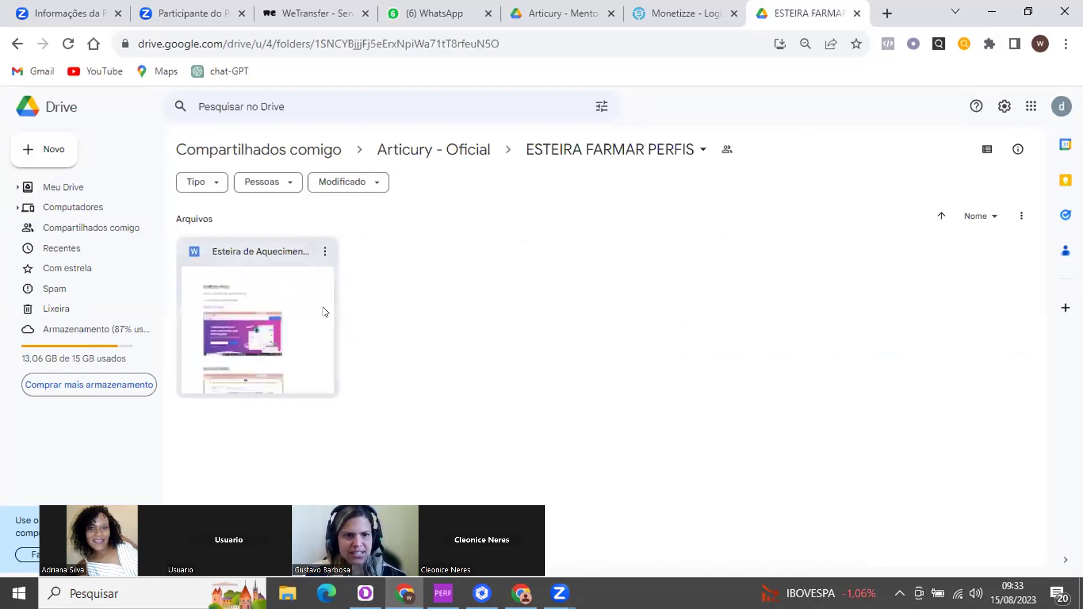
left_click(17, 44)
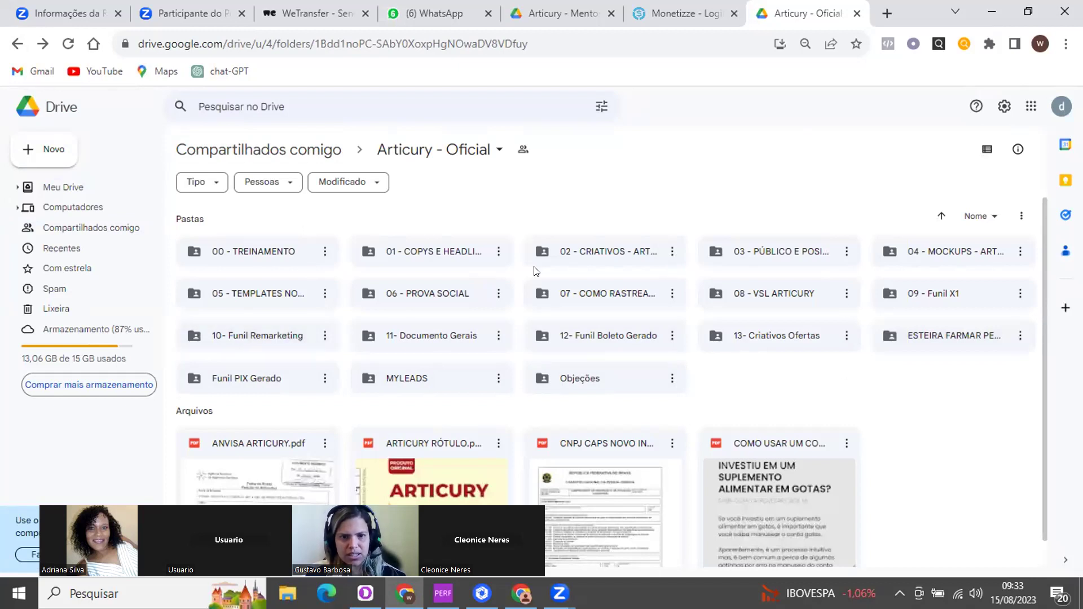
Open the FUNIL DE REMARKETING document in the 10- Funil Remarketing folder and read through its day-by-day messages
double_click(280, 336)
left_click(307, 310)
double_click(308, 309)
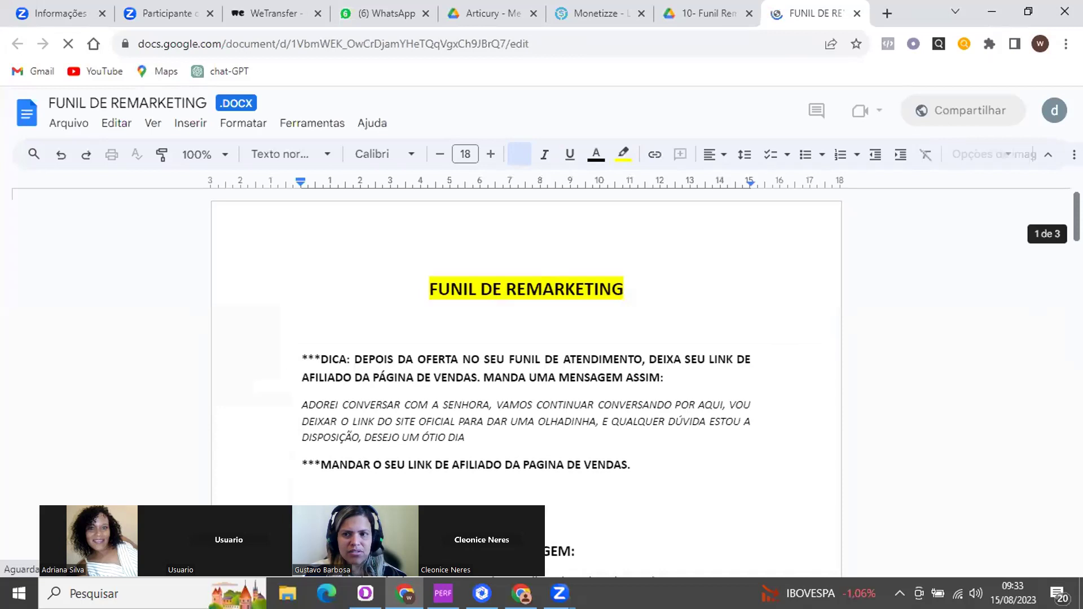
scroll(527, 367, "down", 5)
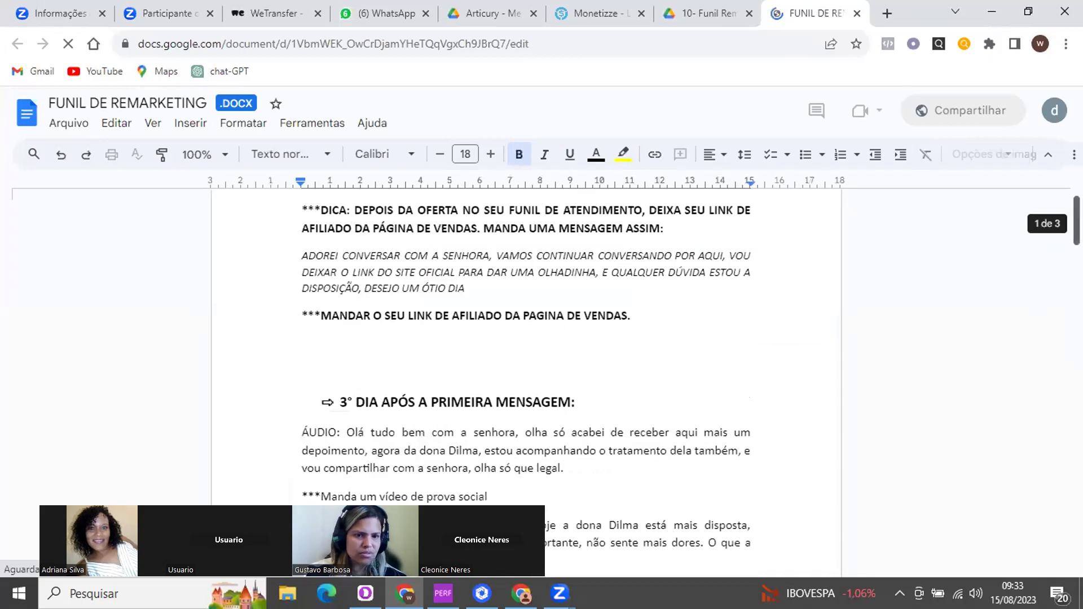
scroll(526, 366, "down", 4)
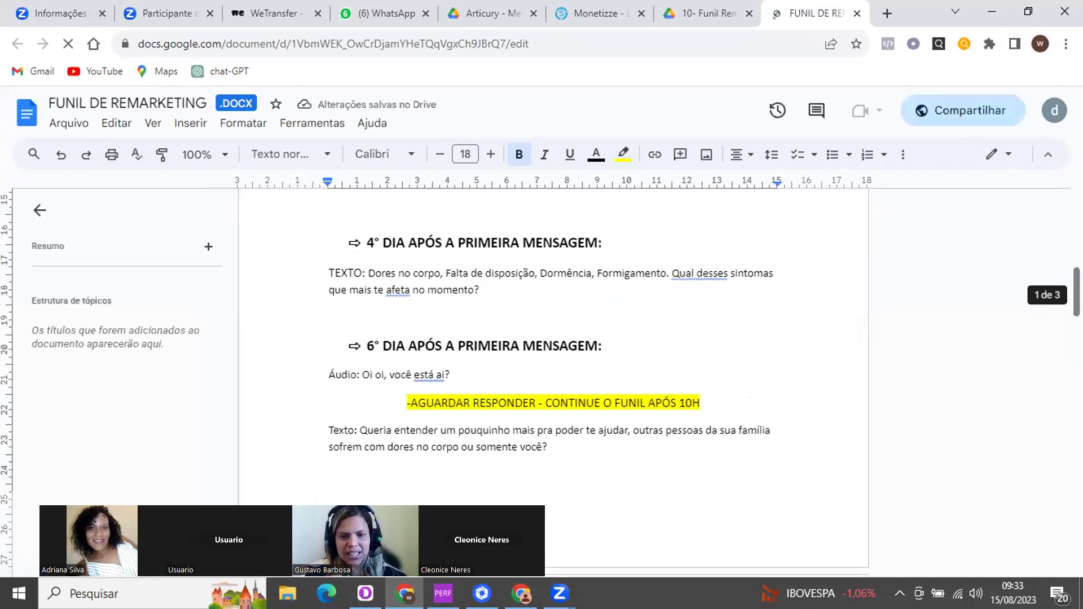
scroll(553, 338, "down", 2)
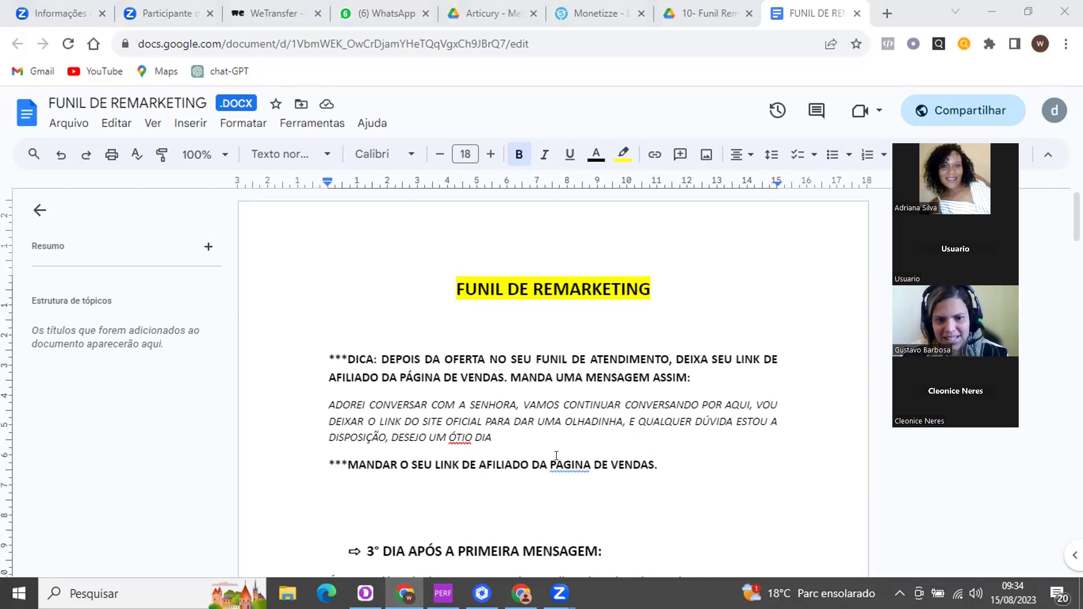
Switch to the WhatsApp Web window and review the open customer chat back to its first message, highlighting the two short text messages
key("alt+Tab")
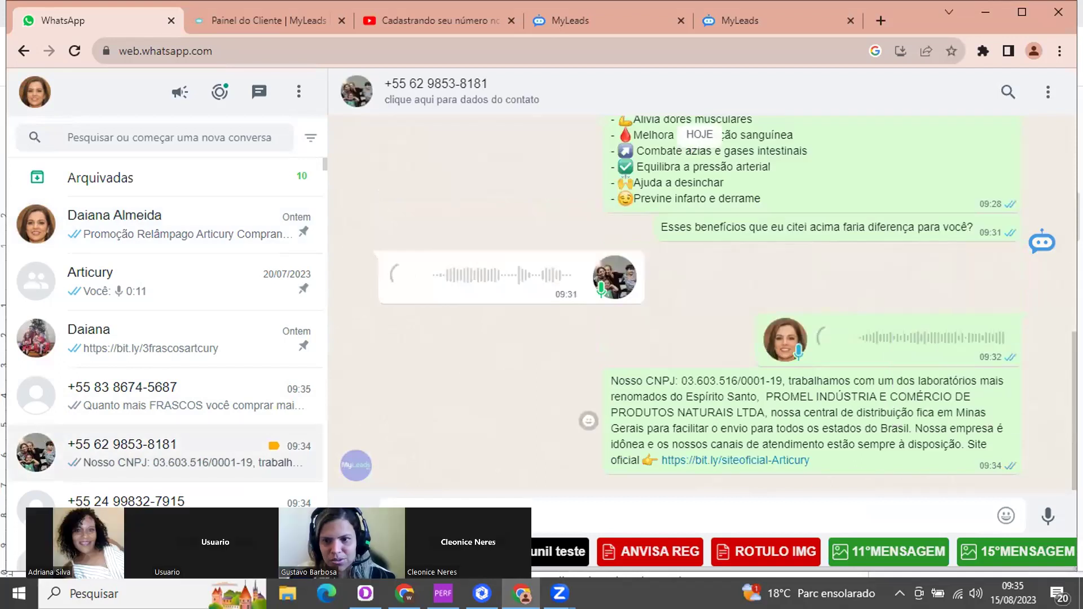
scroll(700, 304, "up", 6)
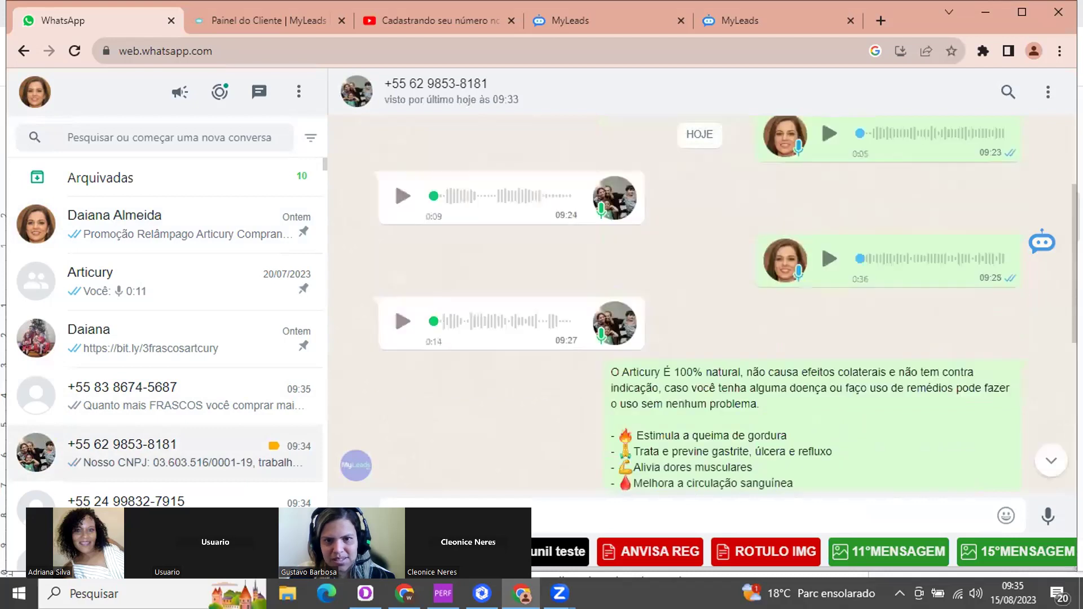
scroll(1061, 188, "up", 8)
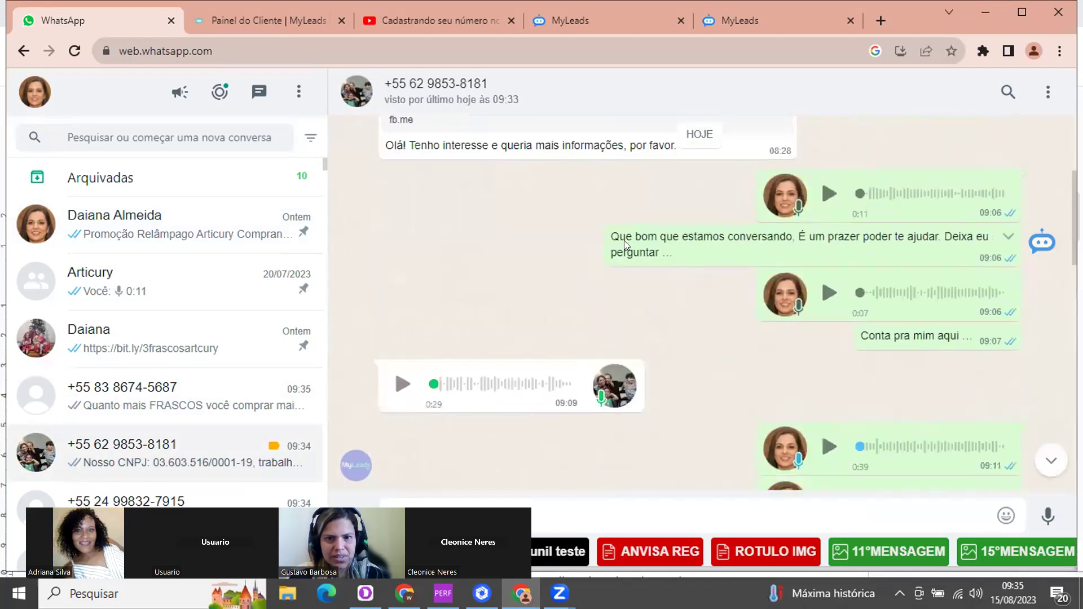
left_click_drag(612, 237, 829, 243)
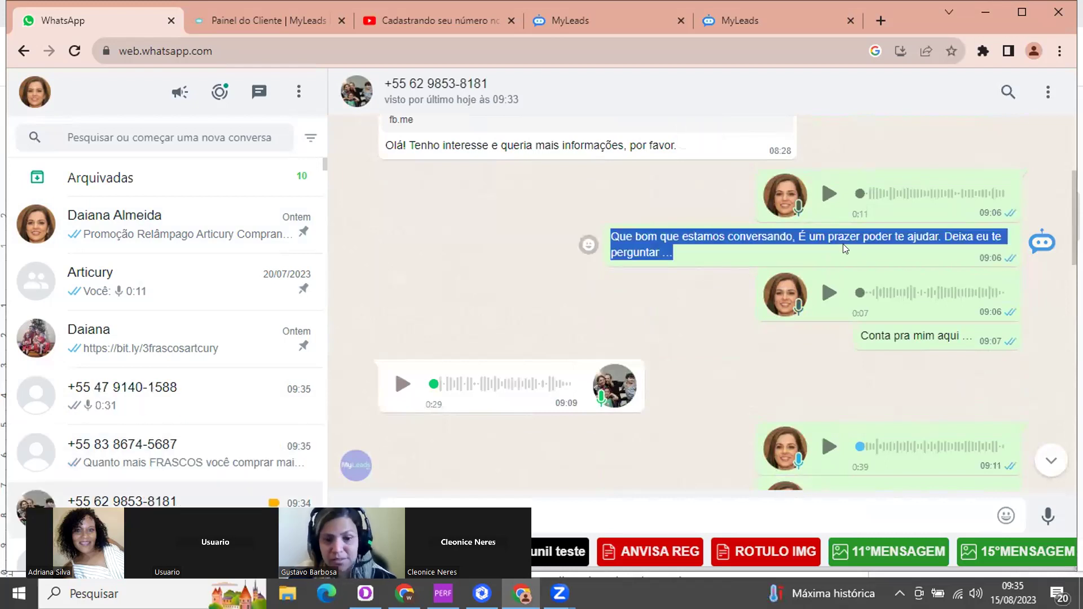
left_click(678, 254)
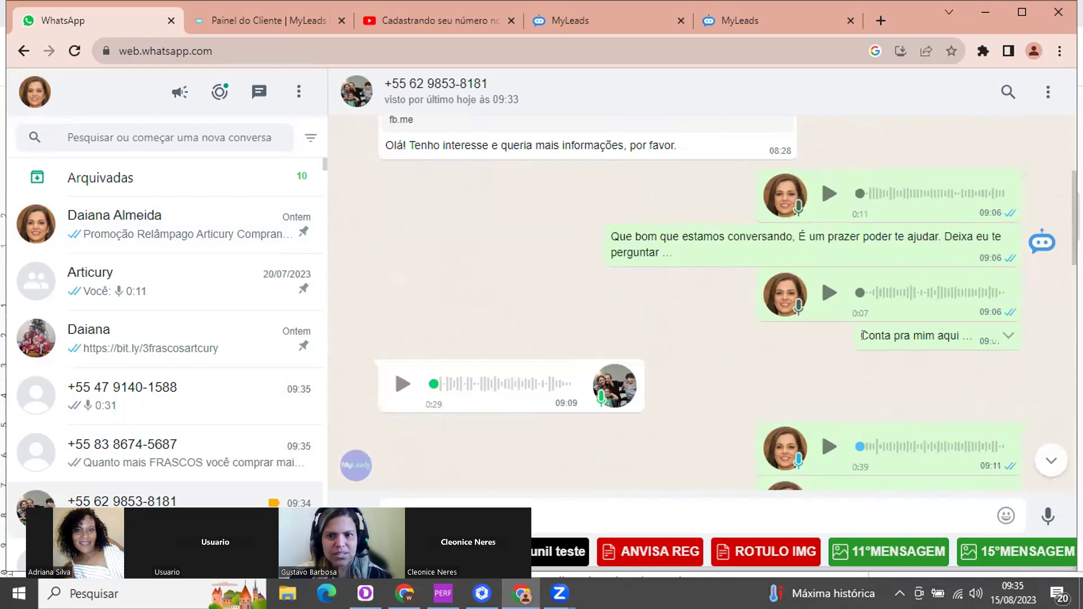
left_click_drag(862, 336, 971, 329)
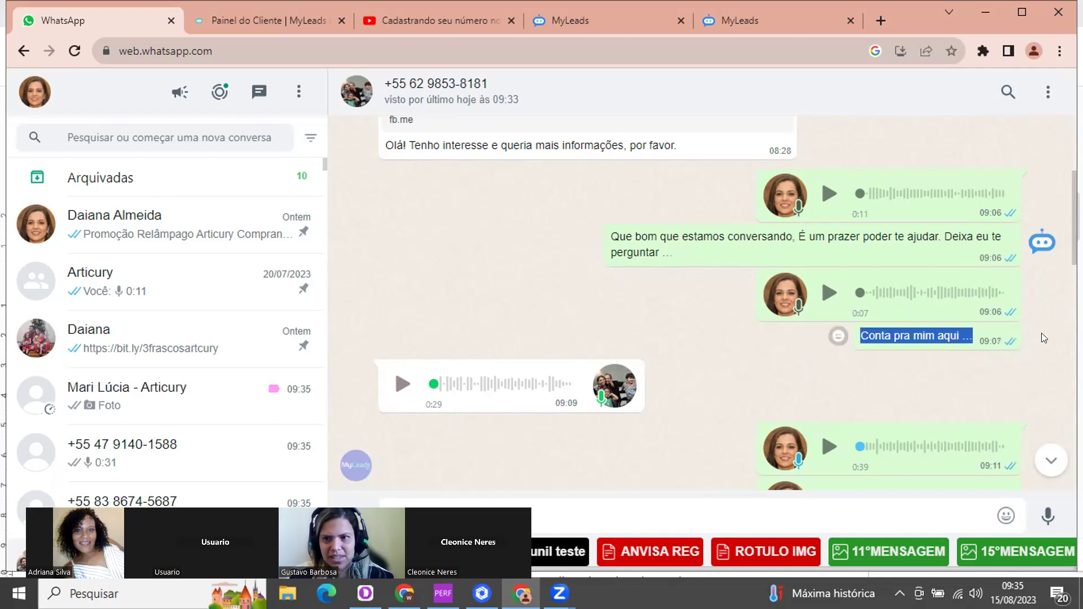
scroll(700, 299, "up", 3)
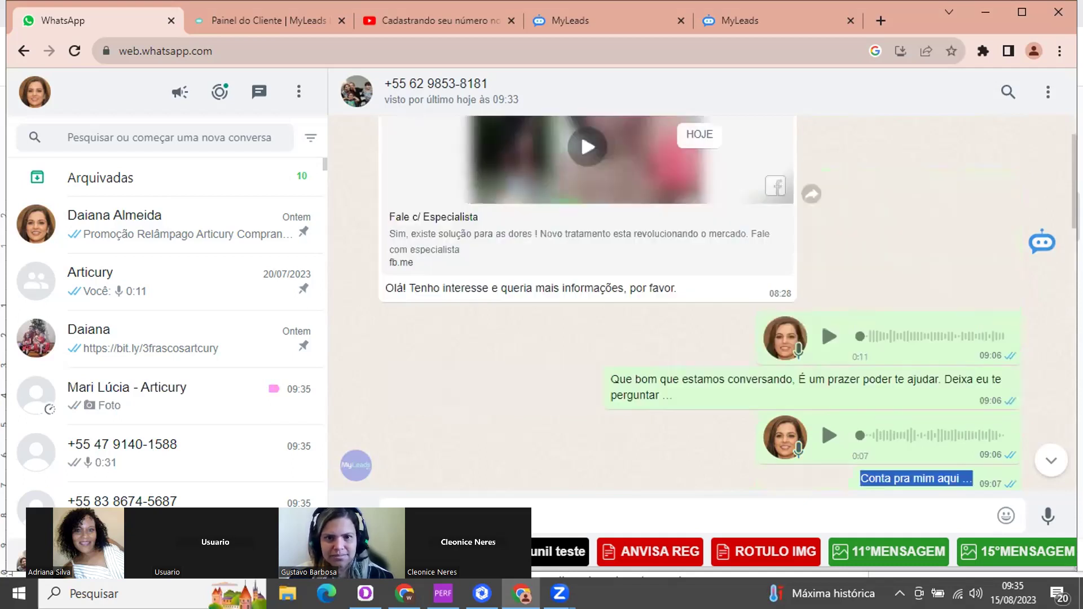
scroll(806, 289, "up", 2)
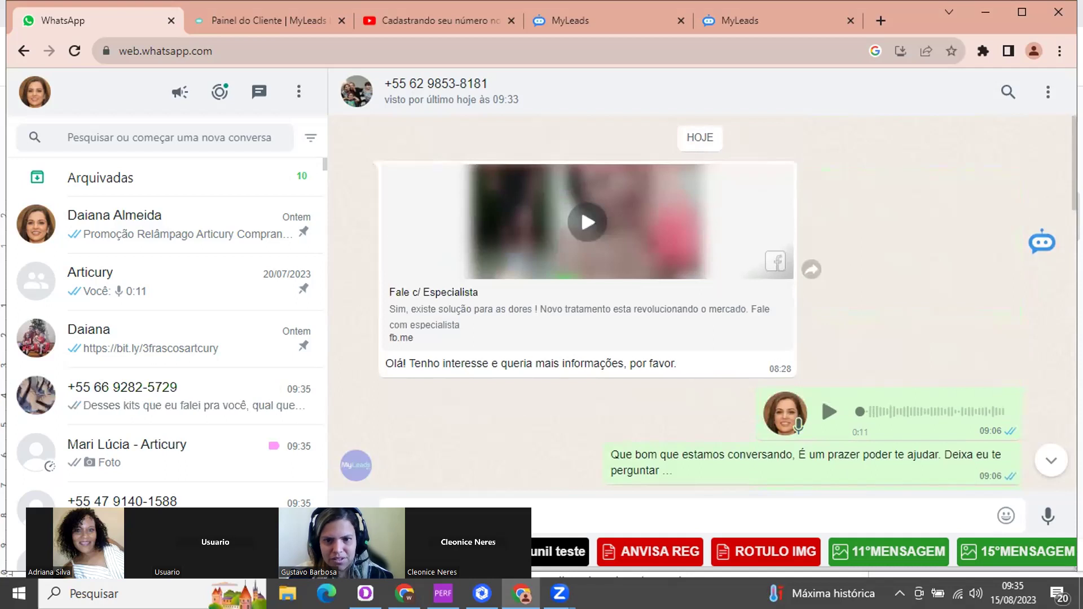
Read the customer chat from the opening messages to the latest reply with the company details and official site link
scroll(696, 296, "down", 5)
scroll(695, 296, "down", 2)
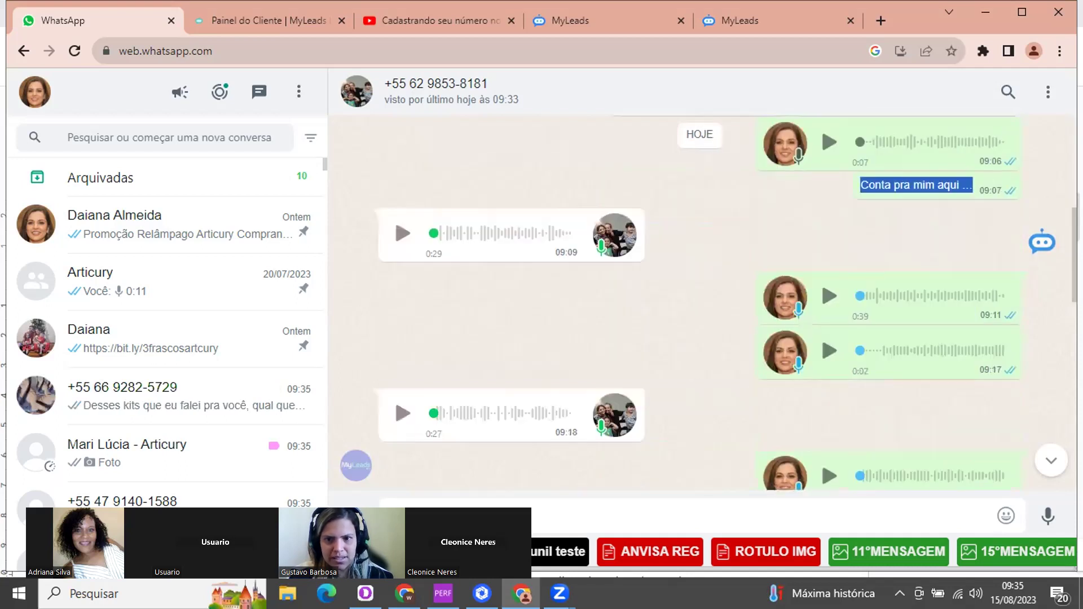
scroll(702, 305, "down", 5)
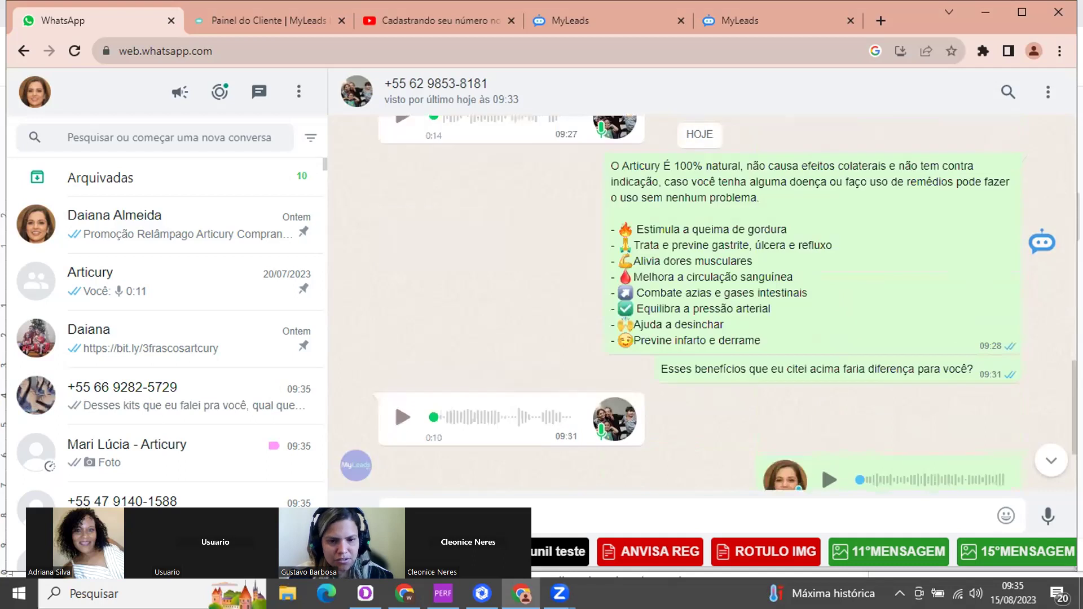
scroll(702, 304, "down", 2)
scroll(702, 305, "up", 1)
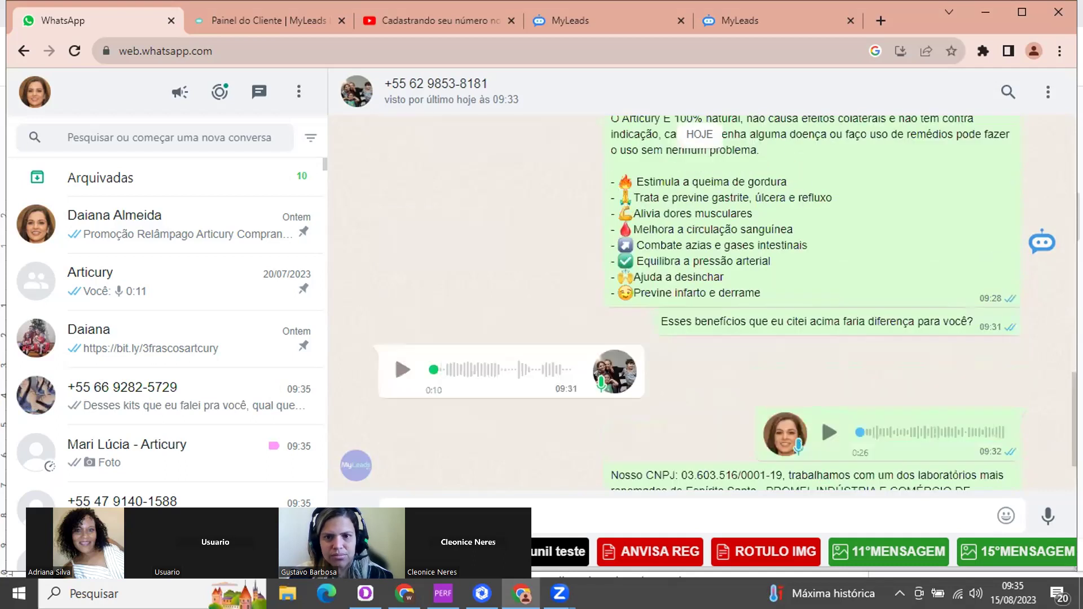
scroll(703, 304, "down", 2)
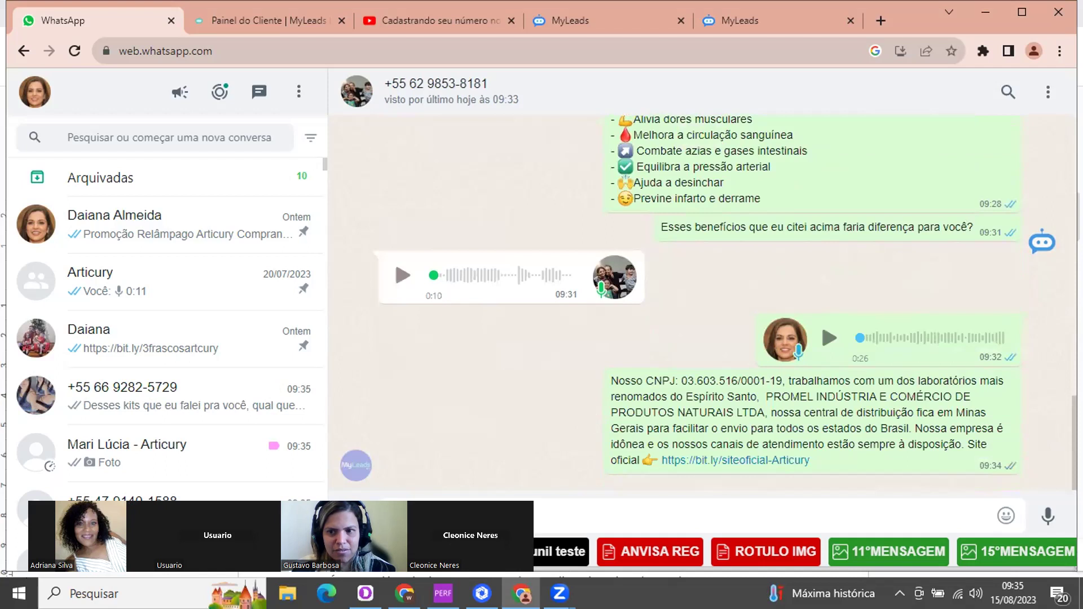
Return to the start of the customer chat and highlight the "Que bom que estamos conversando" and "Conta pra mim aqui" messages again
scroll(1061, 210, "up", 5)
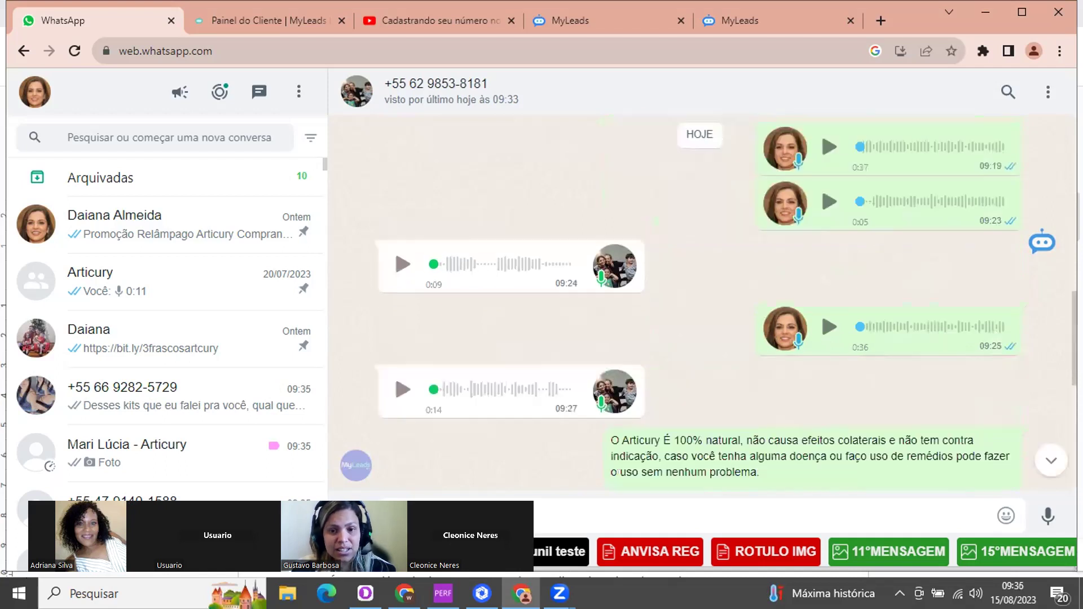
scroll(712, 363, "up", 5)
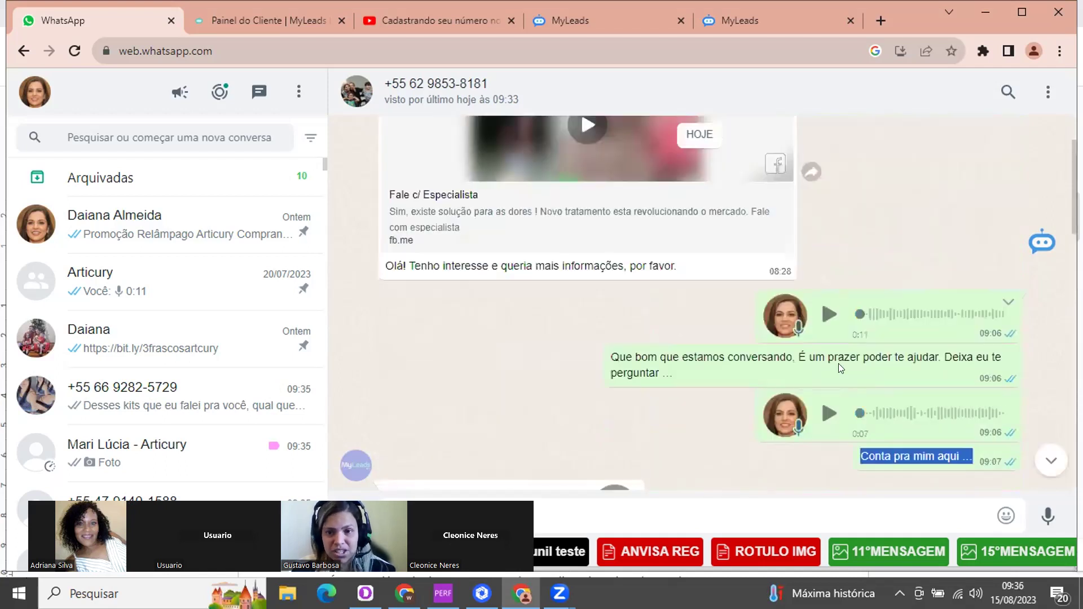
left_click_drag(614, 354, 677, 374)
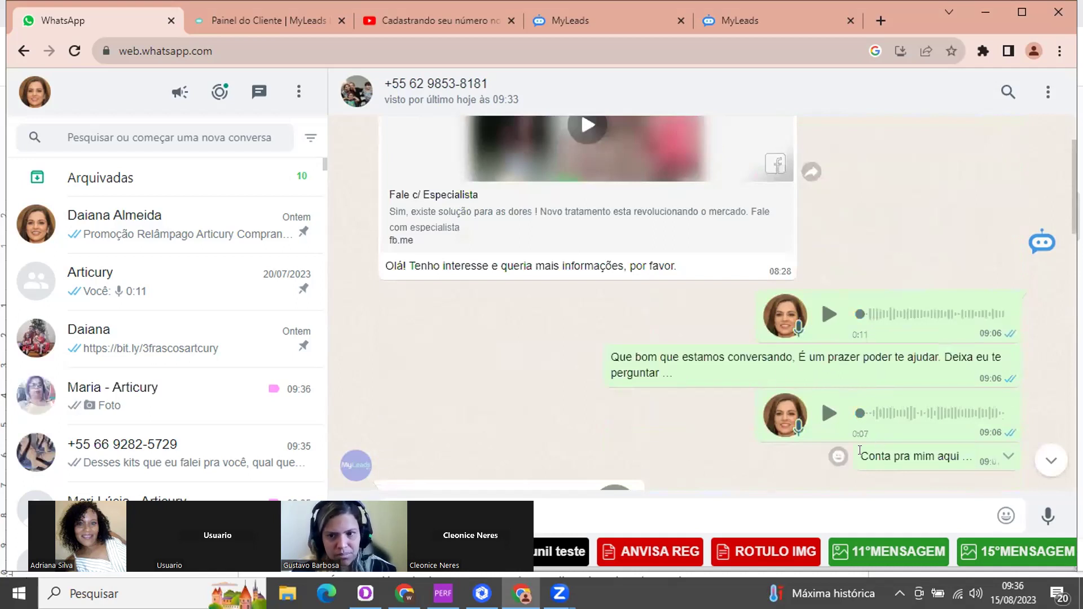
triple_click(970, 450)
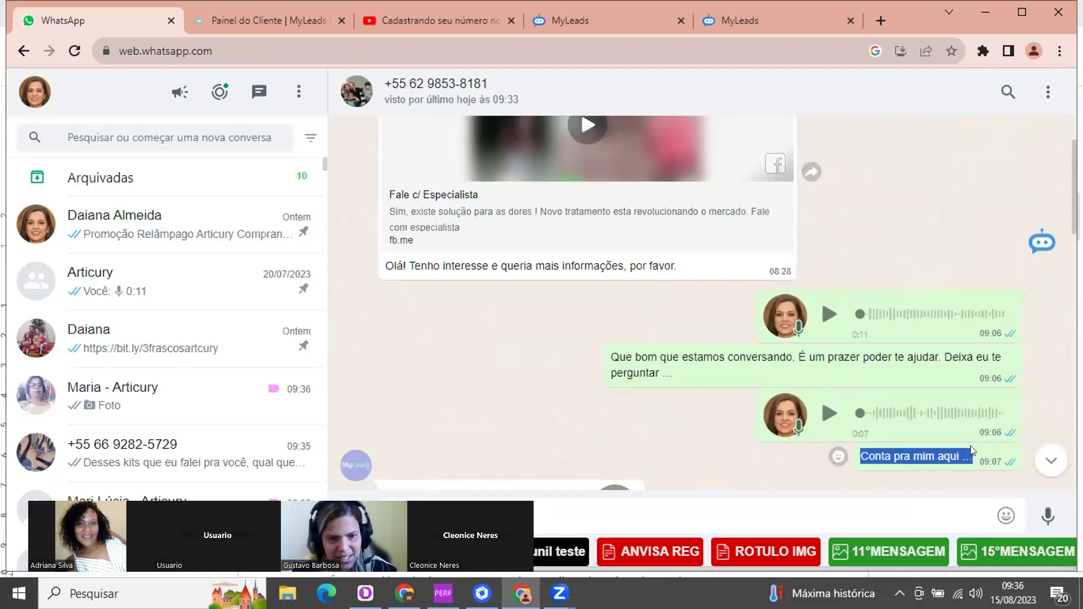
left_click(898, 454)
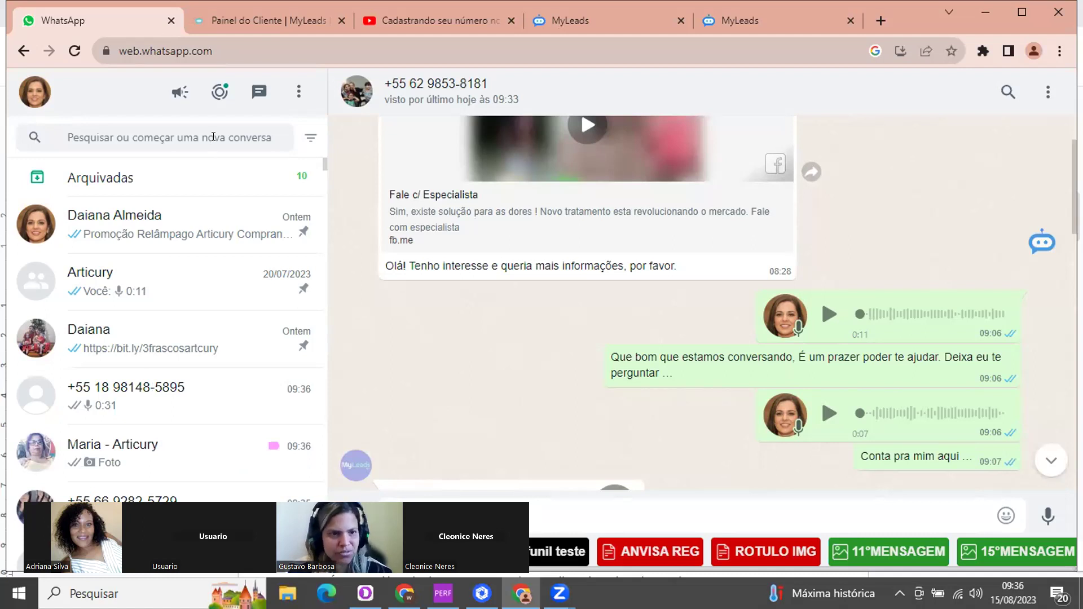
In the first pinned chat, select the Promoção Relâmpago Articury message text and download the Promoção Dia dos Pais image
left_click(188, 229)
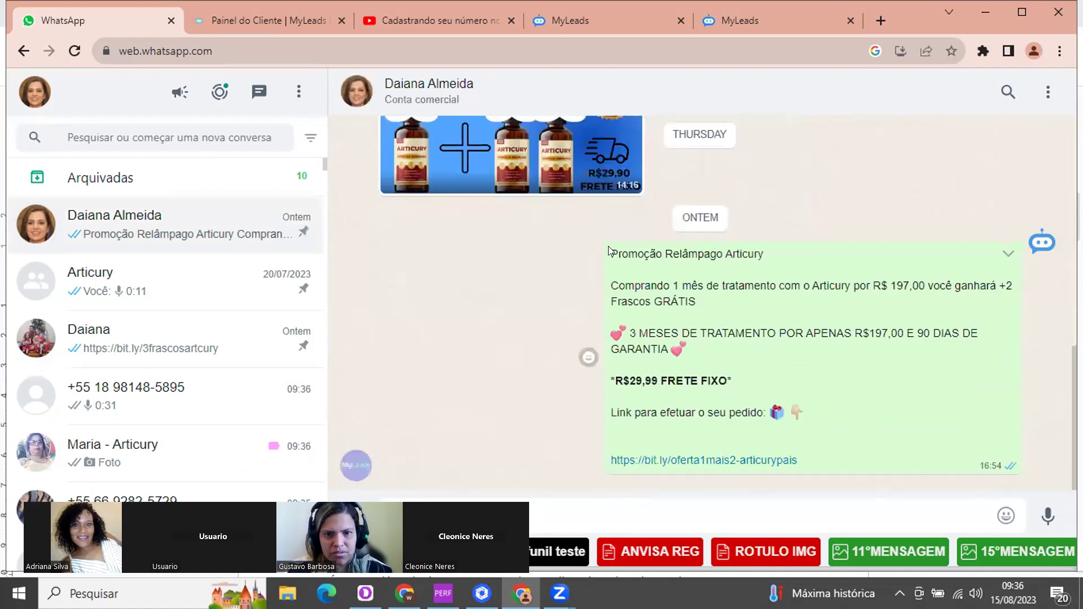
left_click_drag(609, 247, 825, 460)
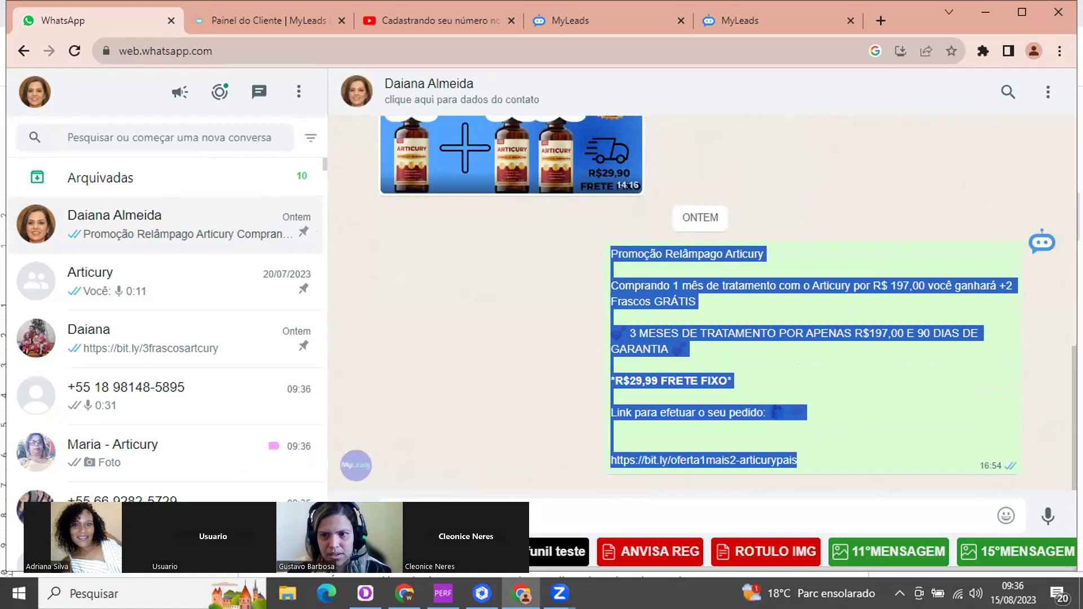
scroll(1049, 282, "up", 3)
scroll(1058, 288, "up", 2)
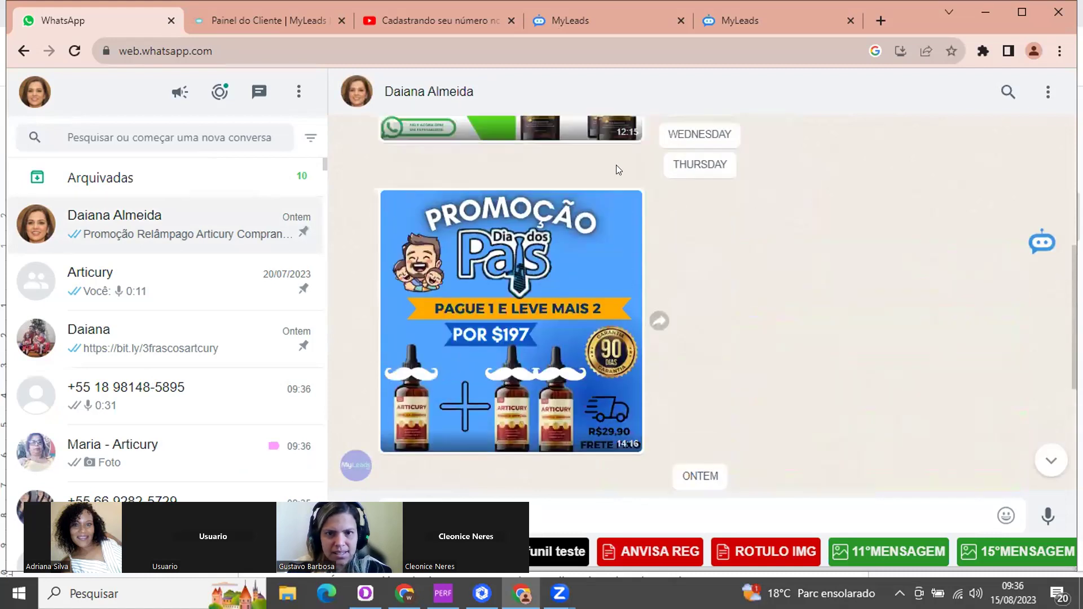
left_click(628, 201)
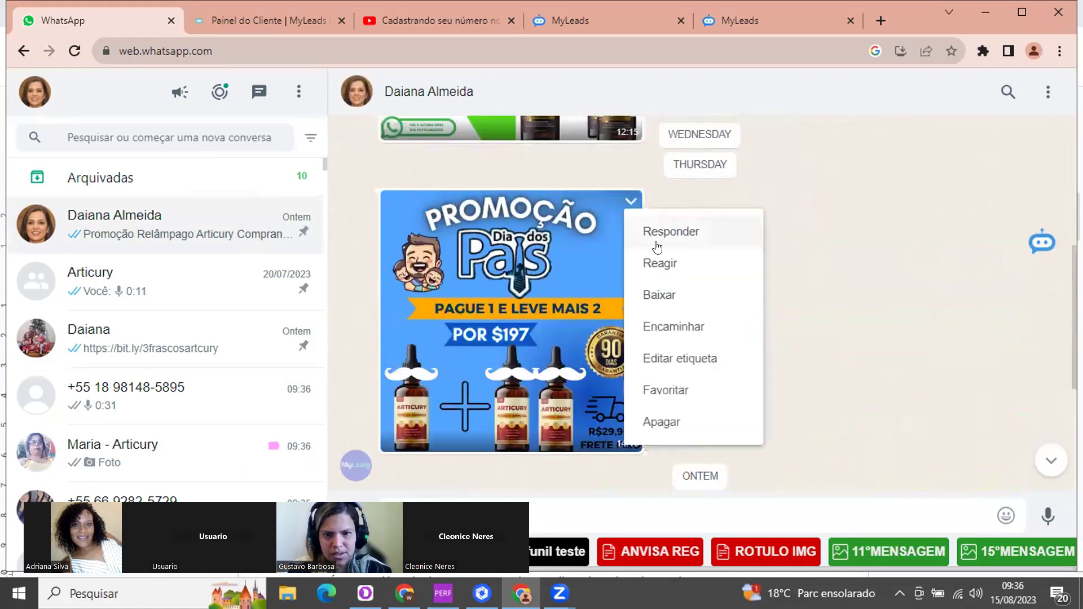
left_click(677, 290)
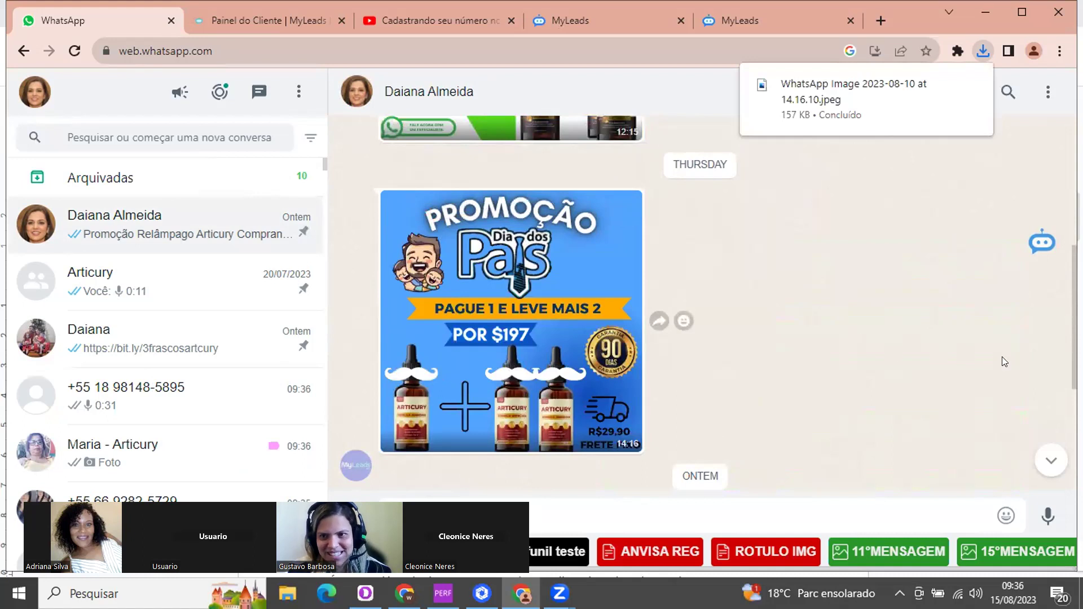
Open Disparo em massa in the MyLeads extension, set the mode to Etiqueta and look through the available labels
left_click(1041, 241)
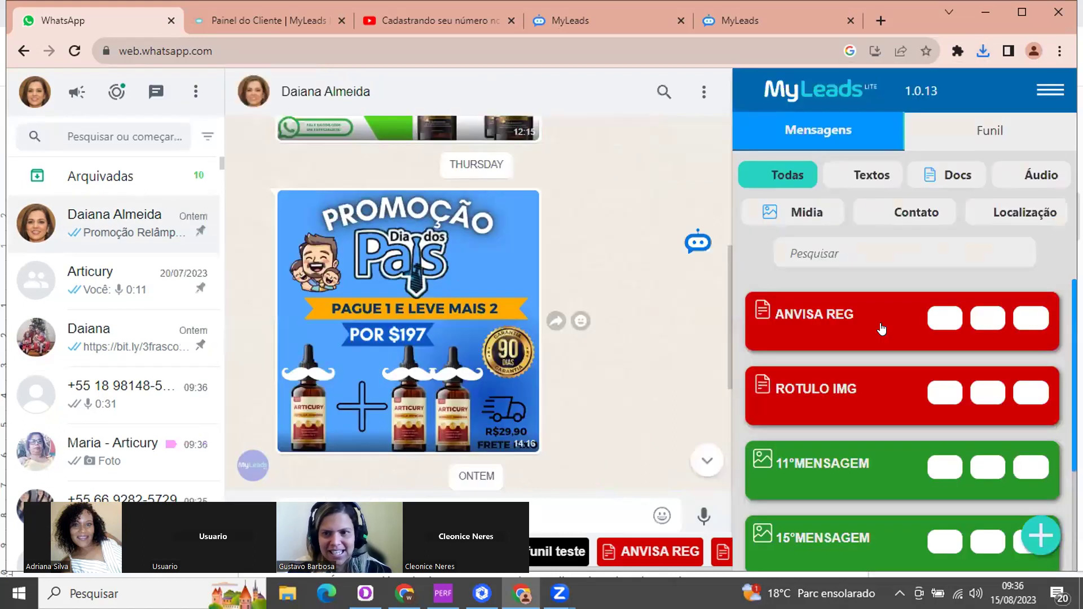
left_click(1051, 90)
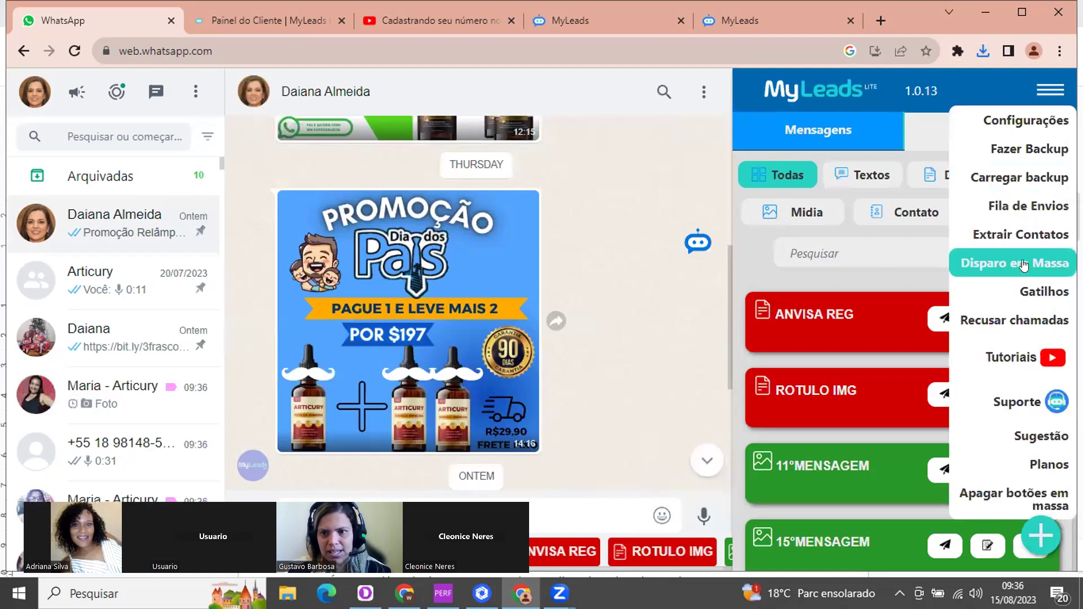
left_click(1023, 264)
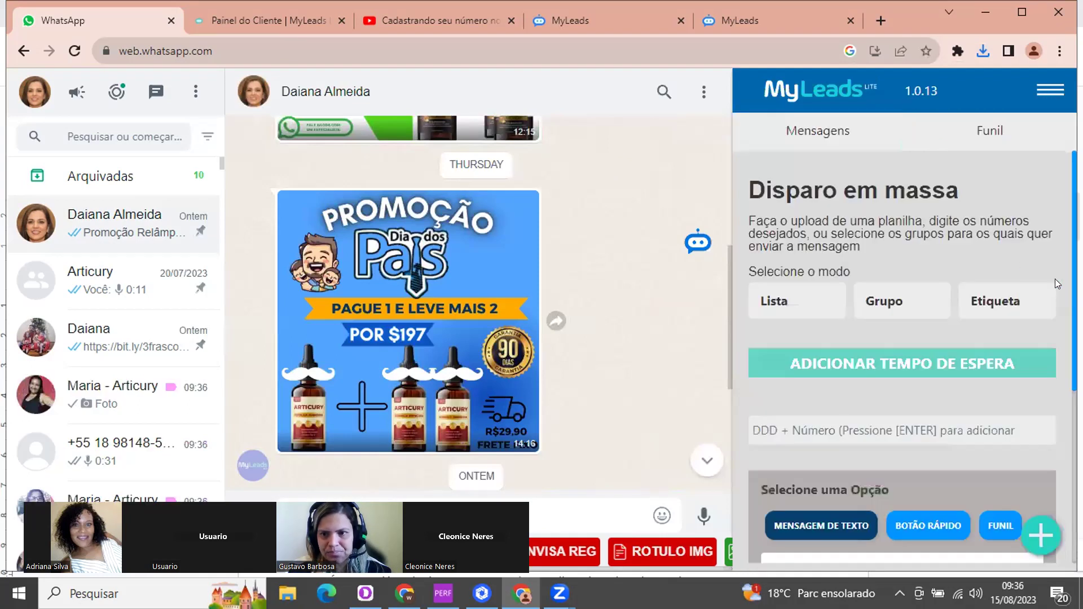
left_click(1011, 302)
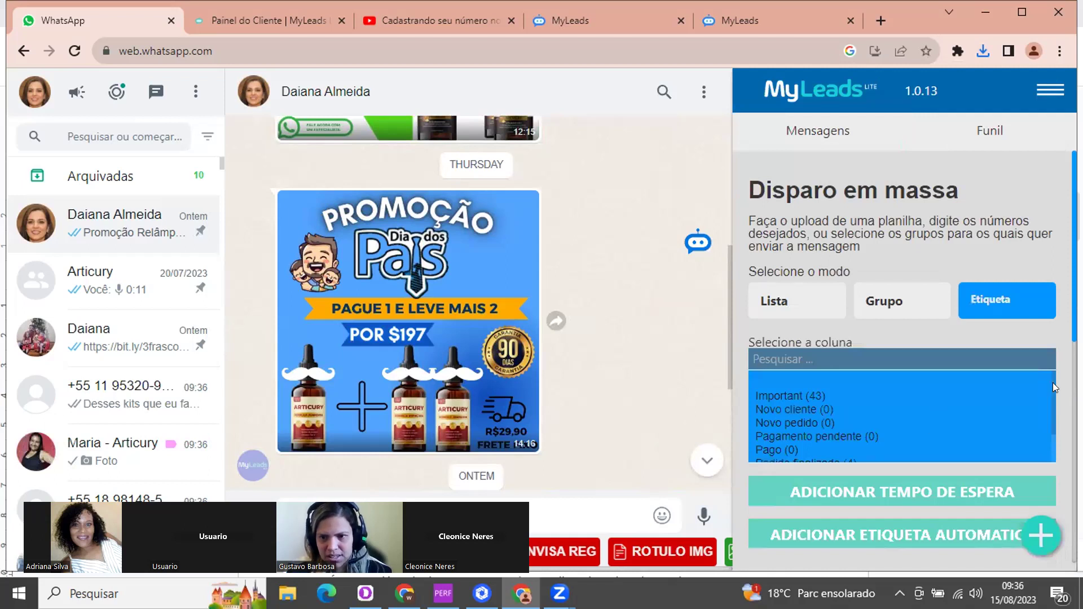
scroll(1044, 429, "down", 1)
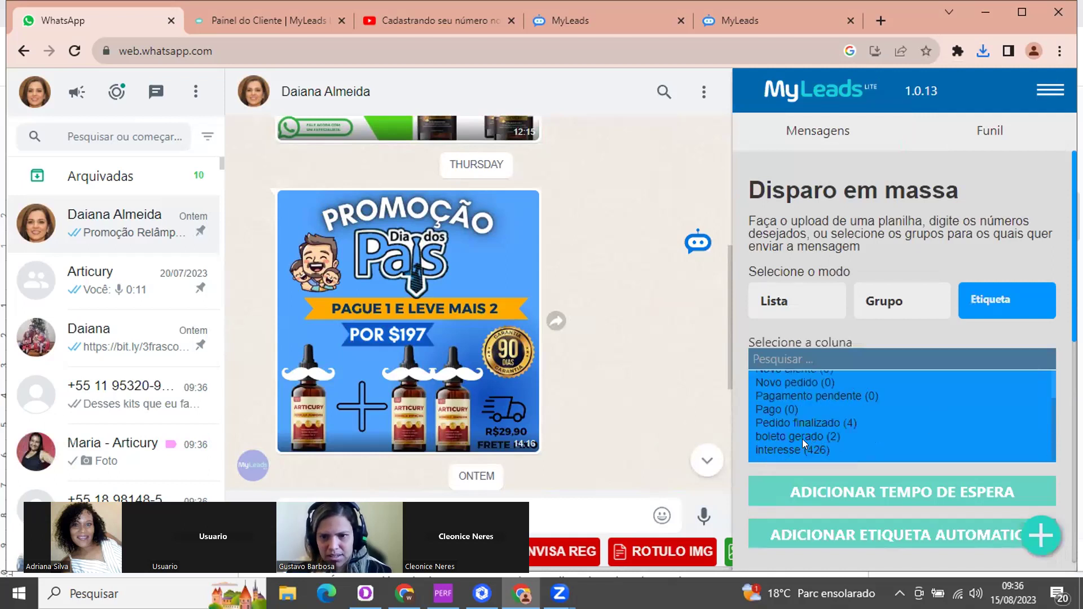
scroll(802, 445, "up", 1)
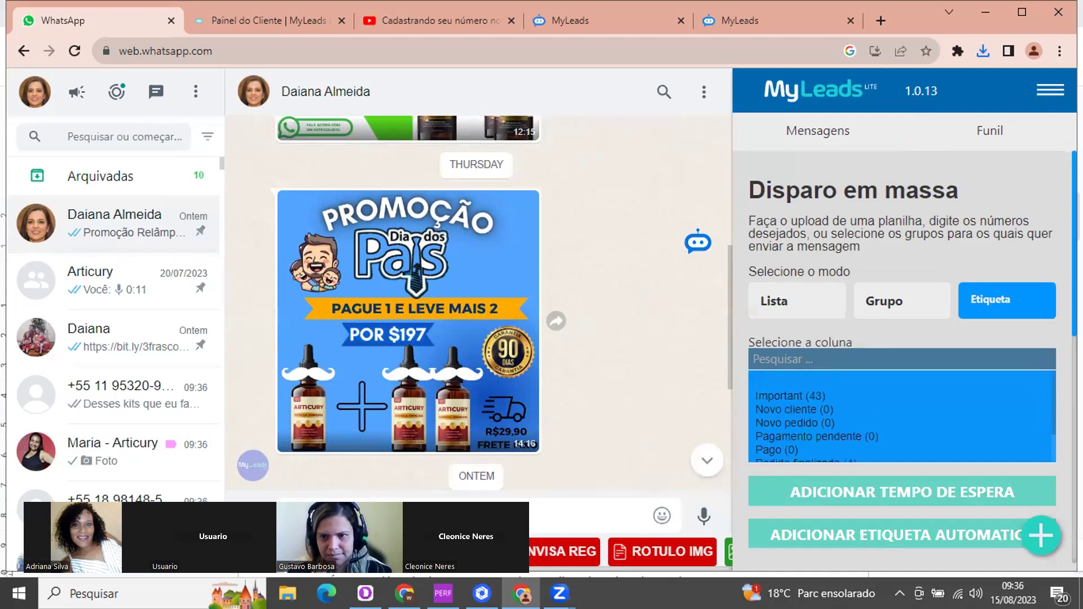
Choose the interesse label as recipients of the mass send and go through the message options below it
scroll(903, 367, "down", 2)
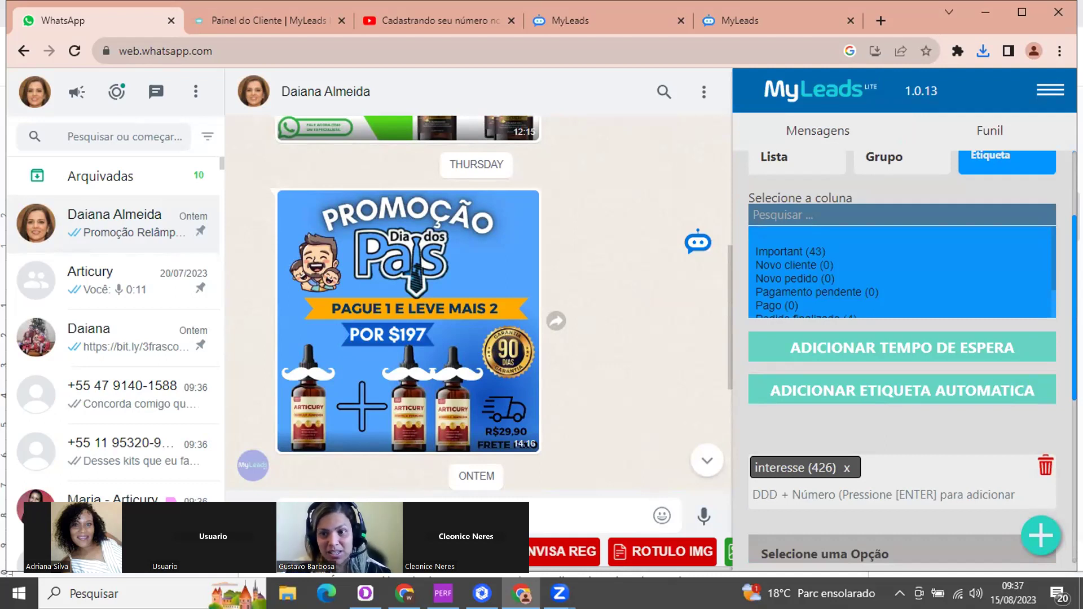
scroll(1064, 416, "down", 5)
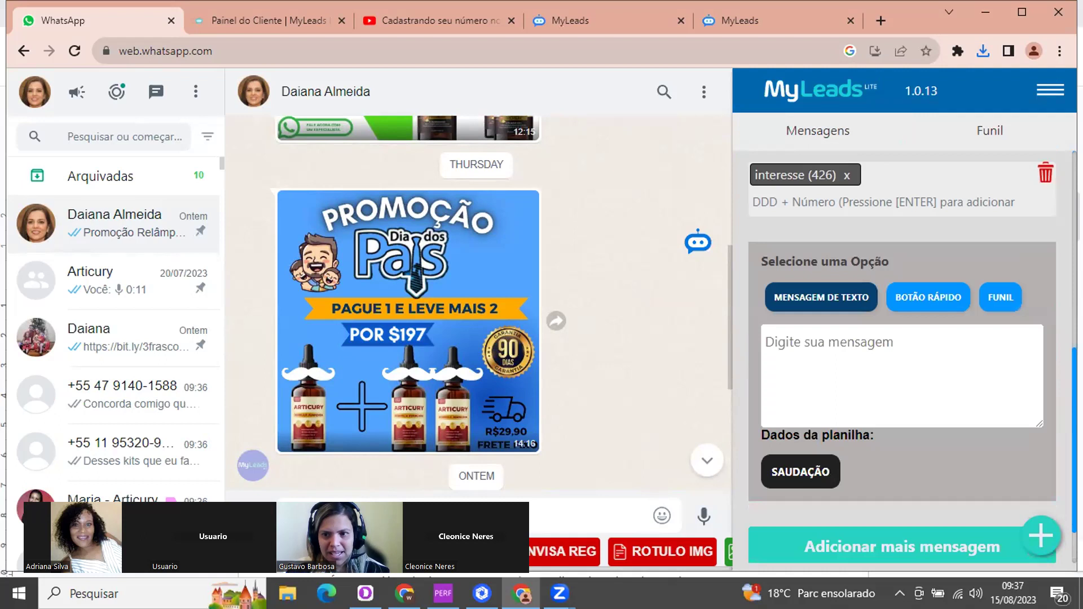
left_click(934, 302)
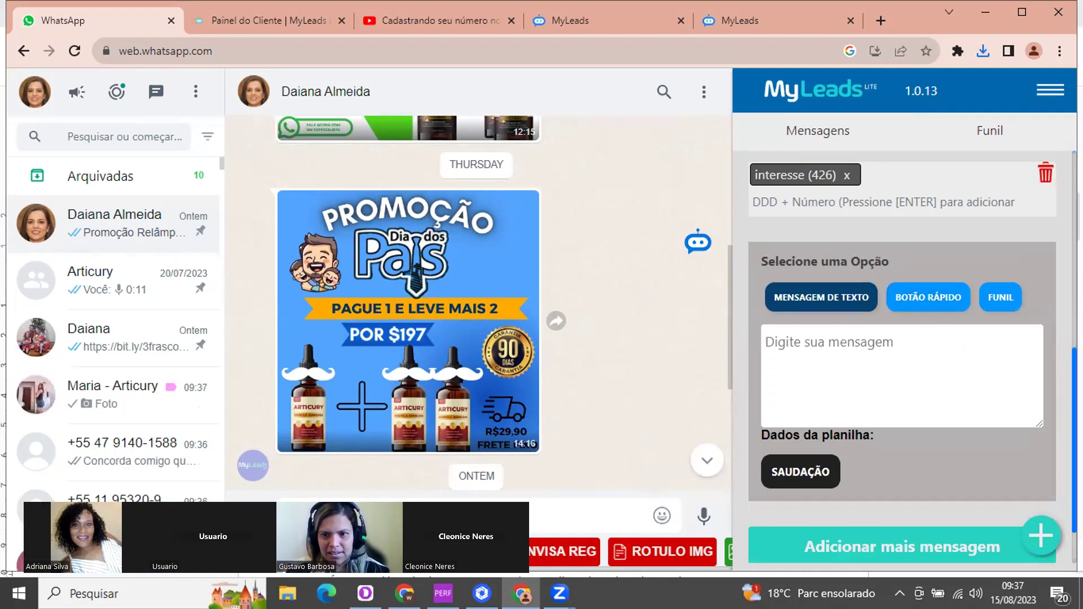
scroll(1067, 452, "down", 1)
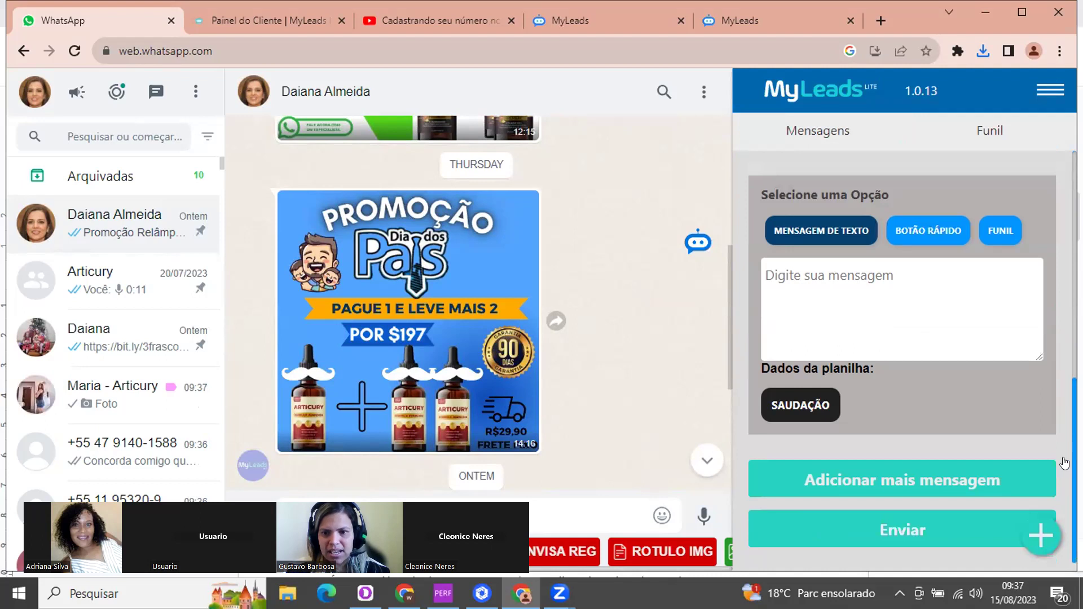
Start a new quick button in MyLeads and title it "ULTIMO DIA OFERTA PAIS"
left_click(1047, 540)
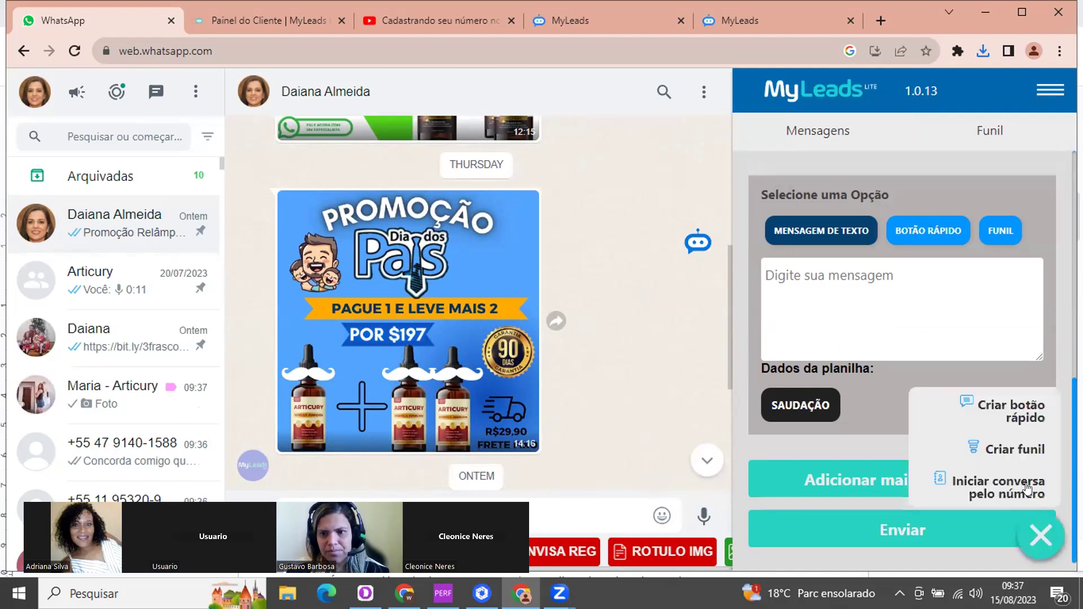
left_click(1031, 411)
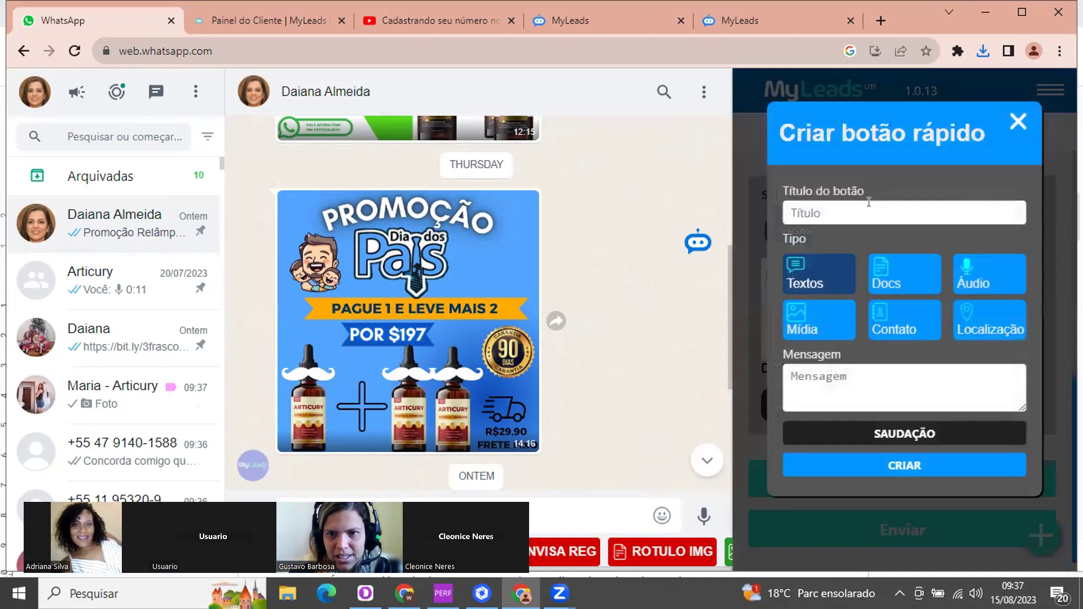
left_click(869, 202)
type("ult")
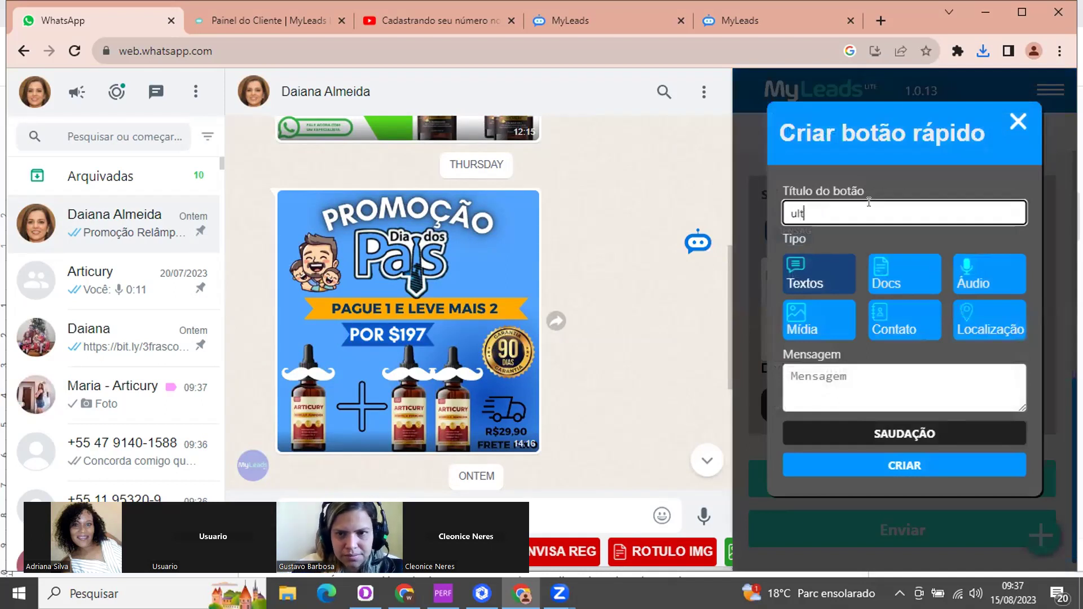
type("imo ")
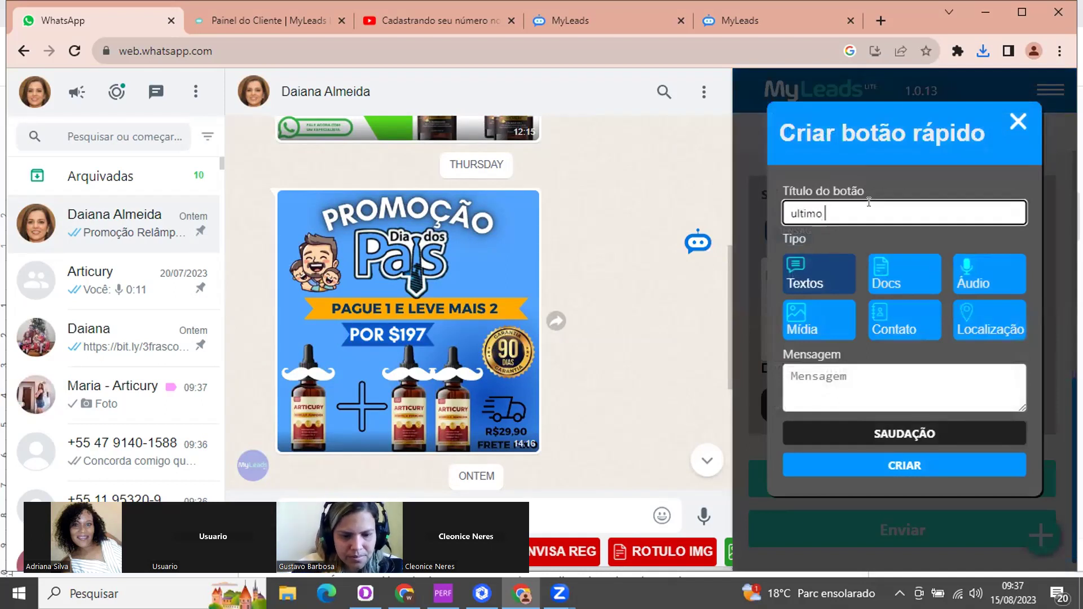
type("dia pais")
key("BackSpace")
key("BackSpace")
key("BackSpace")
key("BackSpace")
key("BackSpace")
key("BackSpace")
key("BackSpace")
key("BackSpace")
key("BackSpace")
key("BackSpace")
key("BackSpace")
key("BackSpace")
key("BackSpace")
key("BackSpace")
key("BackSpace")
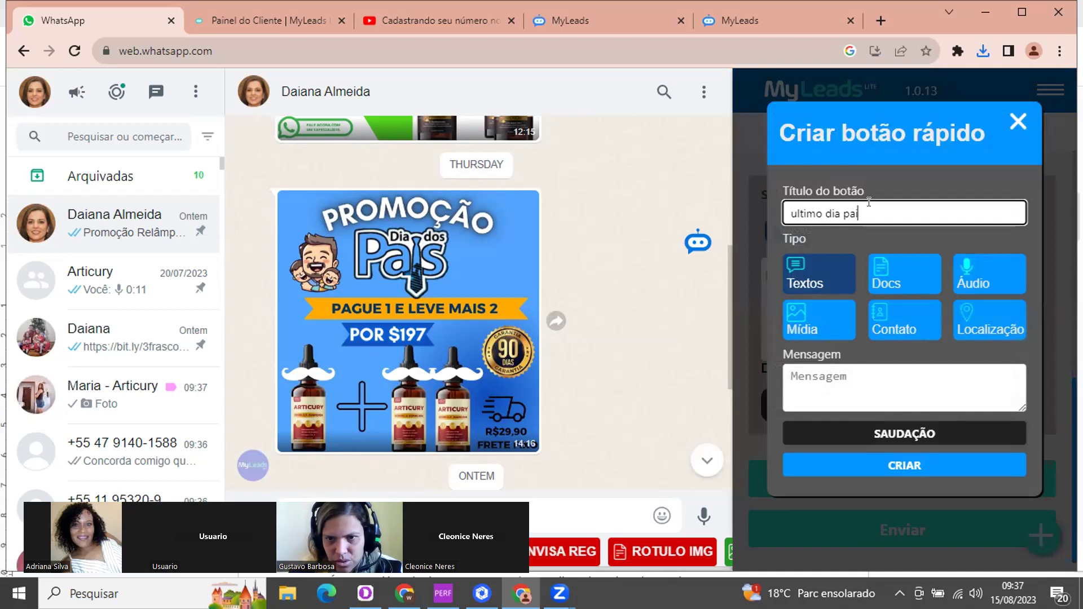
type("ULTIMO DIA")
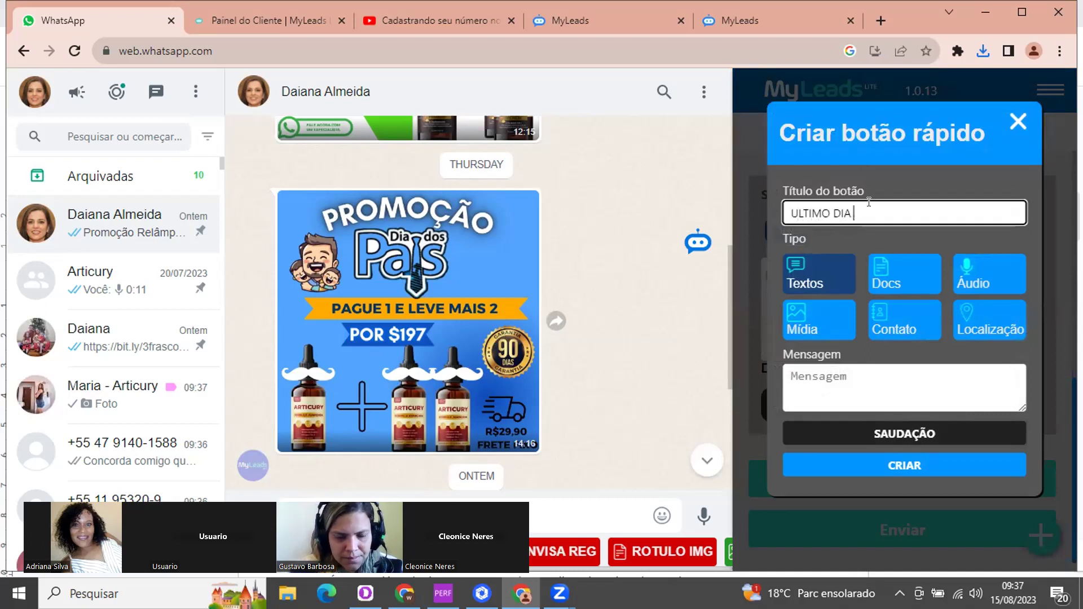
type(" PAIS")
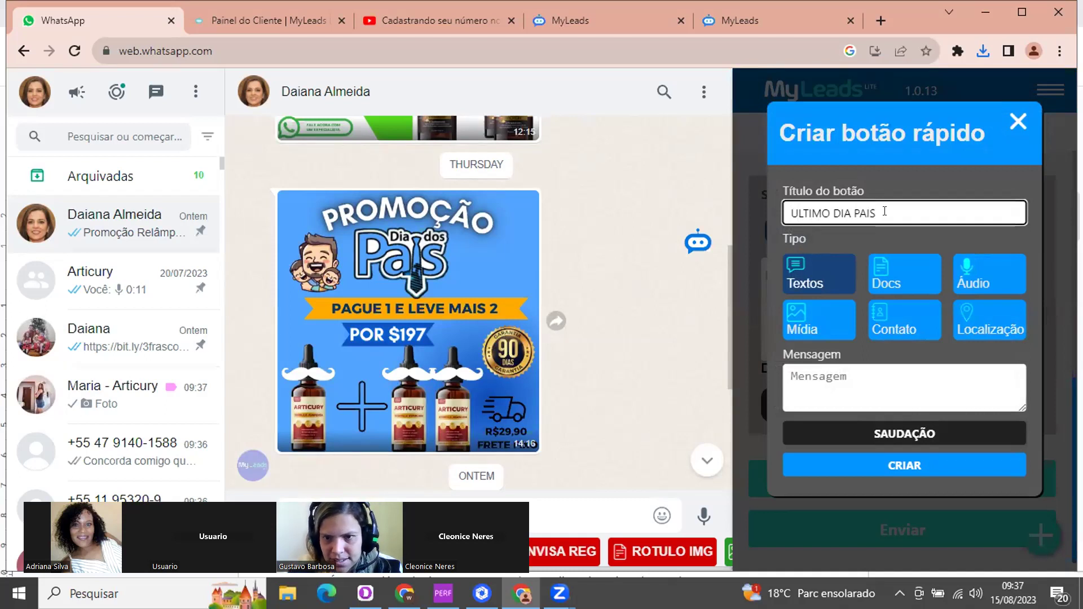
key("BackSpace")
key("BackSpace")
key("BackSpace")
key("BackSpace")
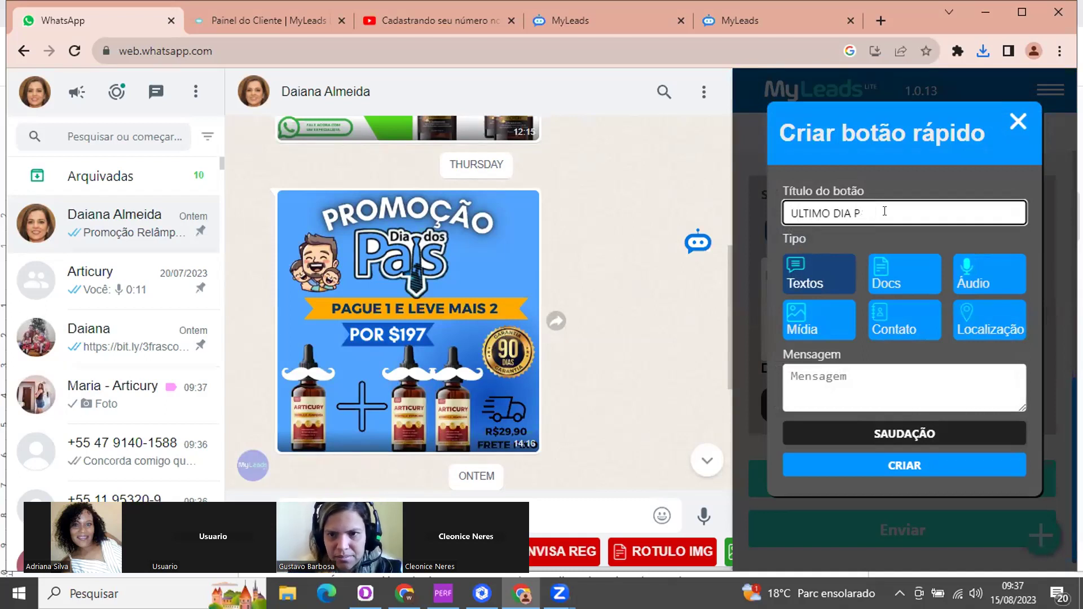
type("OFERTA PAIS")
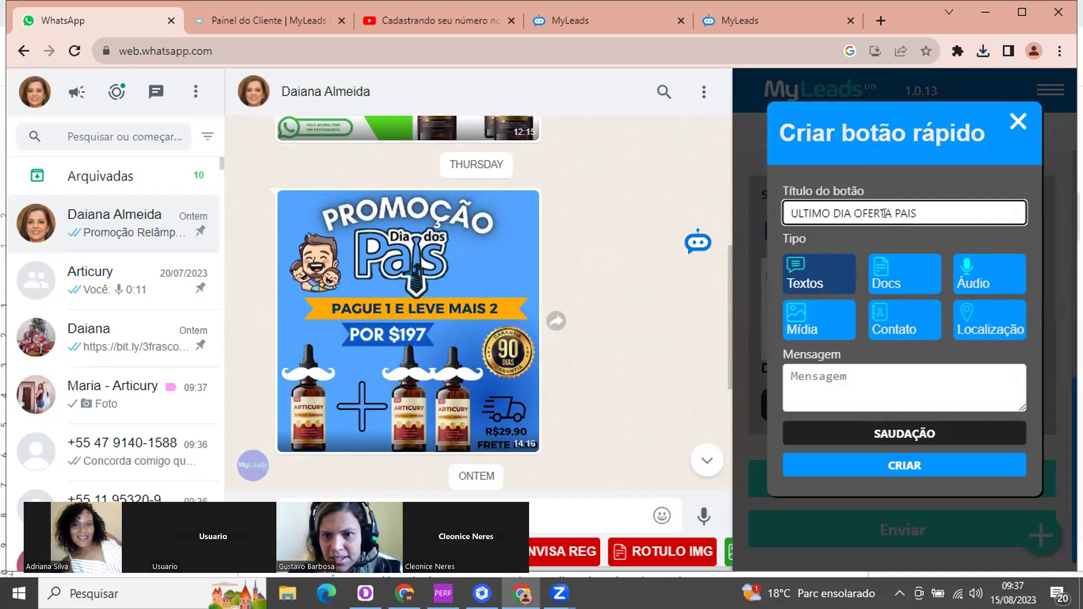
Set the quick button's type to Mídia and upload "WhatsApp Image 2023-08-10 at 14.16.10" from Downloads
left_click(820, 319)
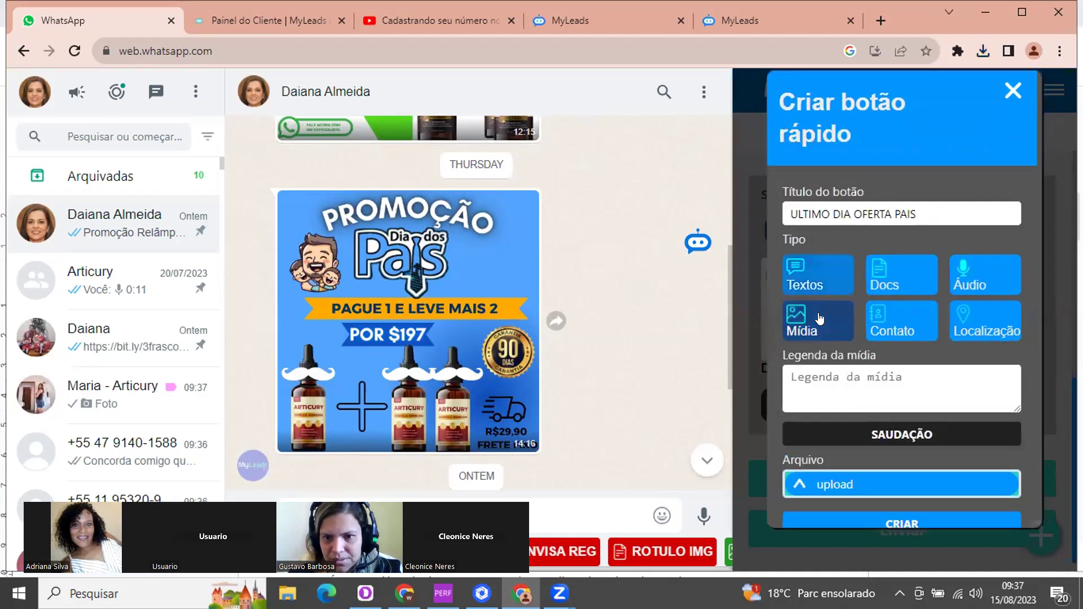
left_click(897, 482)
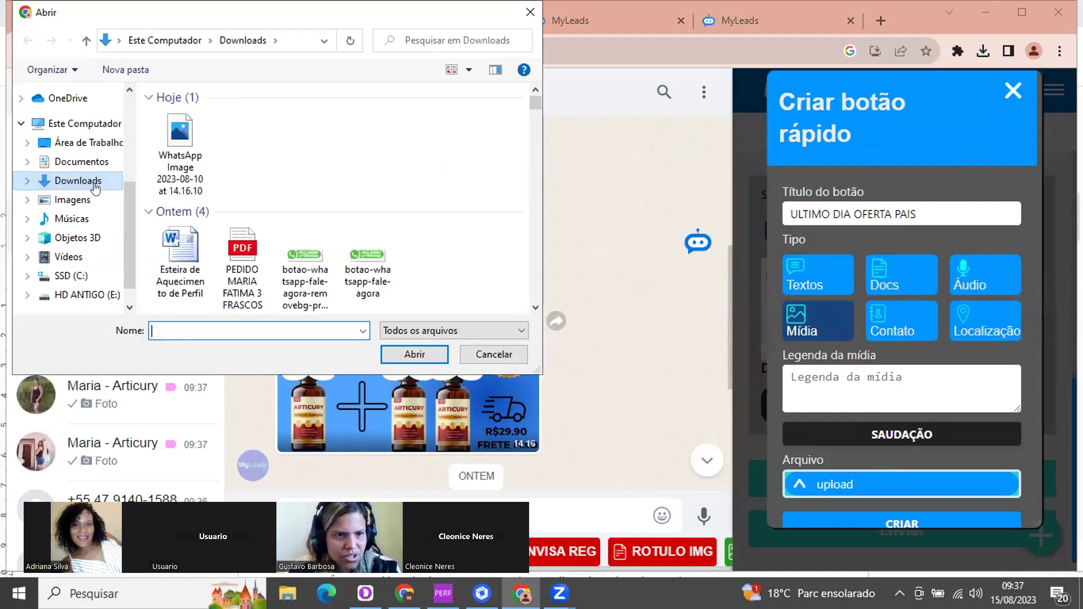
left_click(191, 163)
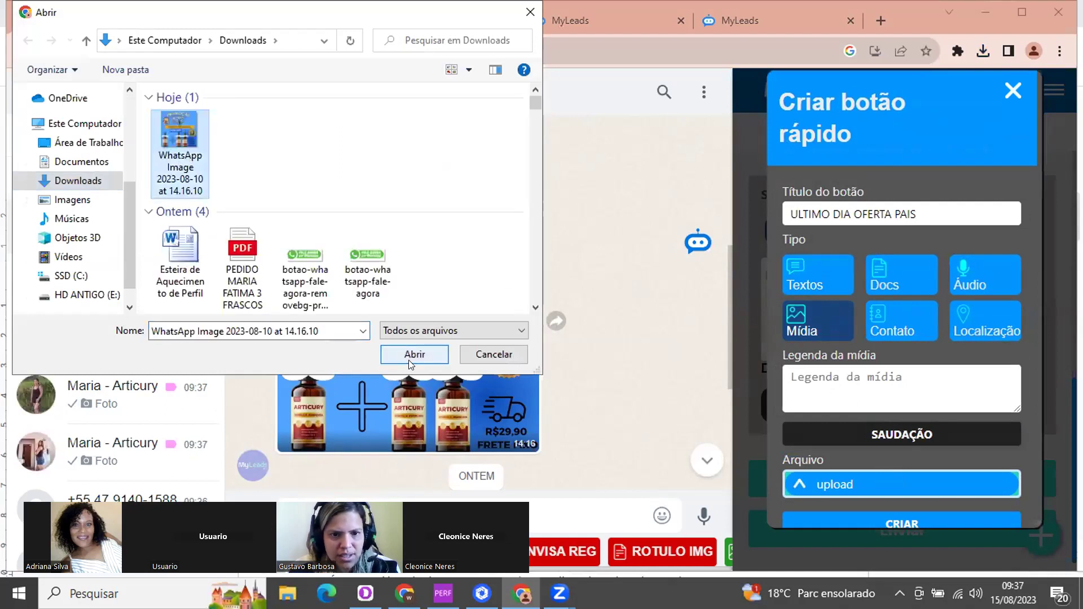
key("Return")
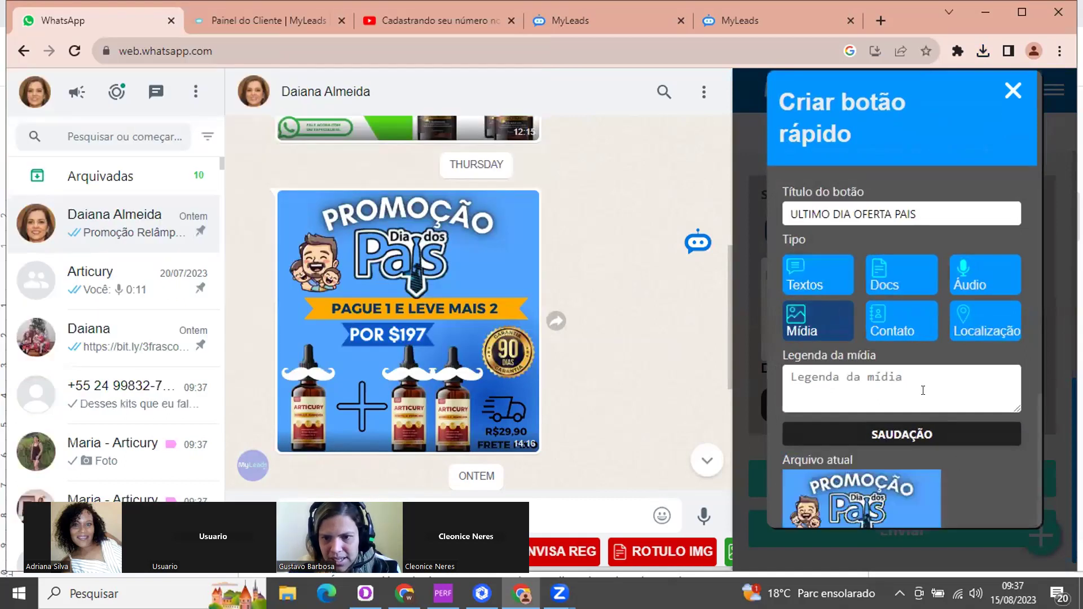
Fill the media caption with the copied Promoção Relâmpago Articury message, including its order link, and return to its first line
left_click(910, 387)
type("https://bit.ly/oferta1mais2-articurypais")
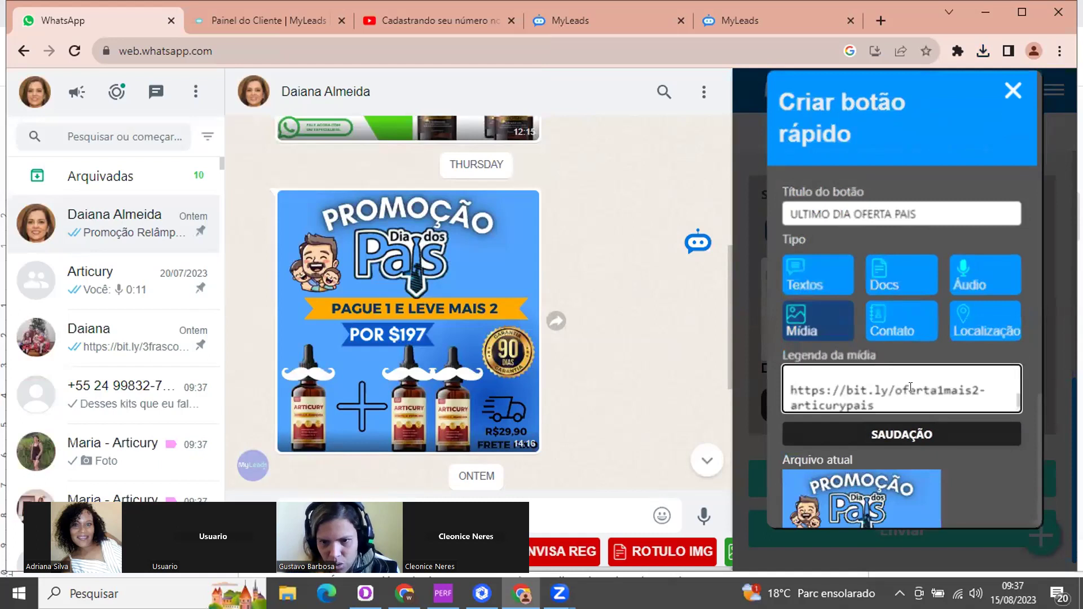
key("ctrl+Home")
type("*R$29,99 FRETE FIXO*  Link para efetuar o seu pedido:")
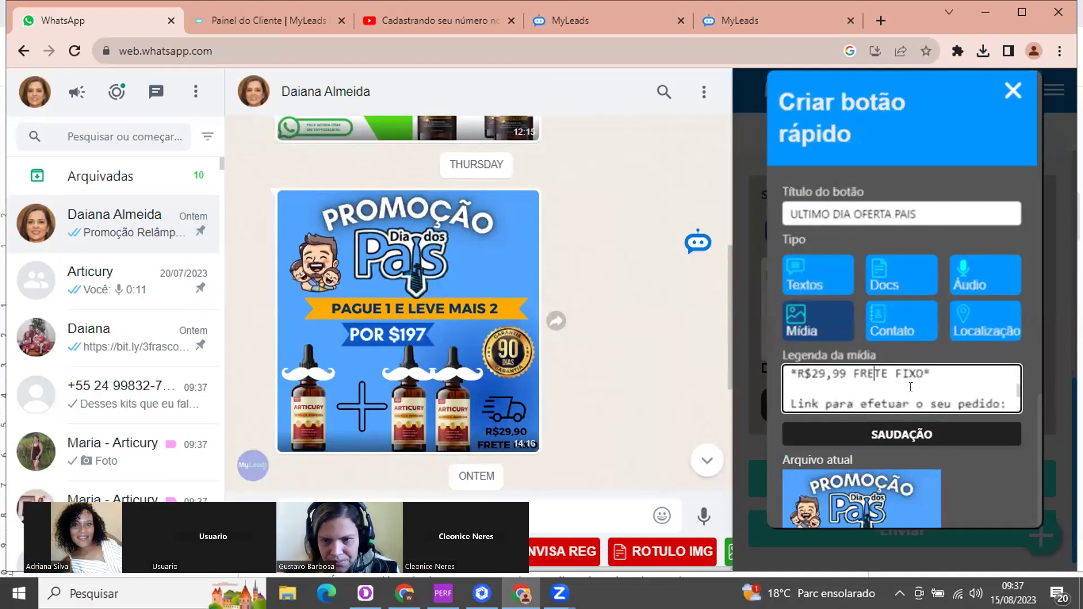
key("ctrl+Home")
type("❤ 3 MESES DE TRATAMENTO POR APENAS R$197,00 E 90 DIAS DE GARANTIA ❤")
key("ctrl+Home")
type("você ganhará +2 Frascos GRÁTIS")
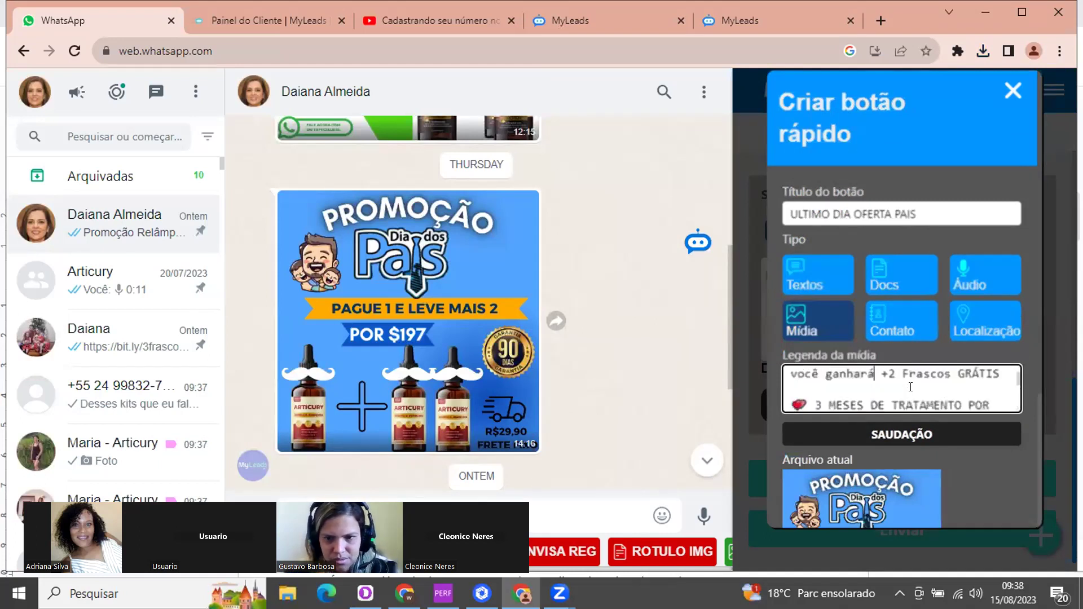
key("ctrl+Home")
type("Comprando 1 mês de tratamento com o Articury por R$ 197,00")
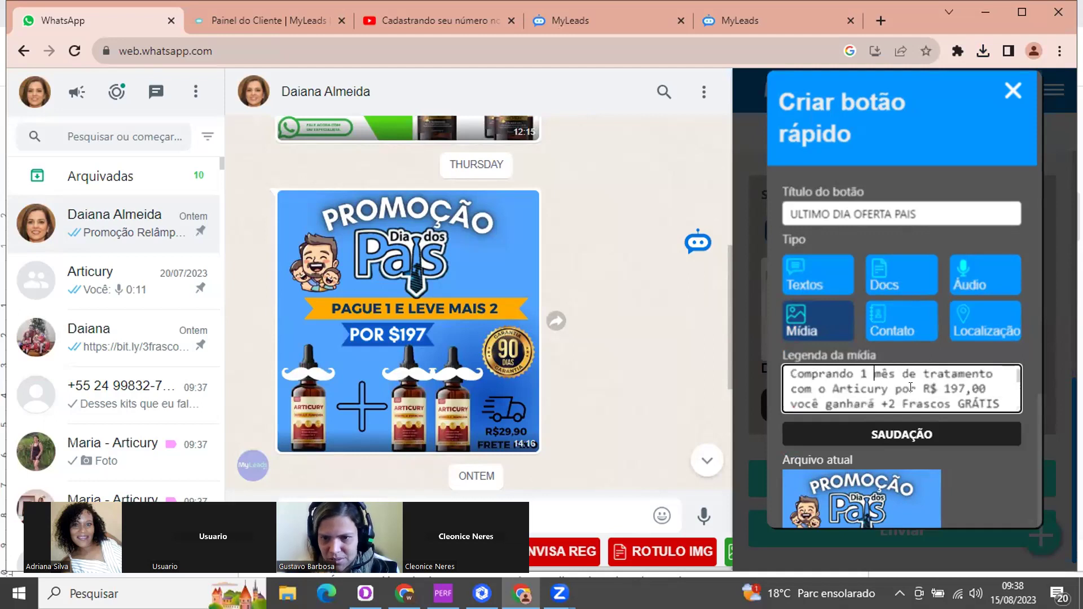
key("ctrl+Home")
type("Promoção Relâmpago Articury")
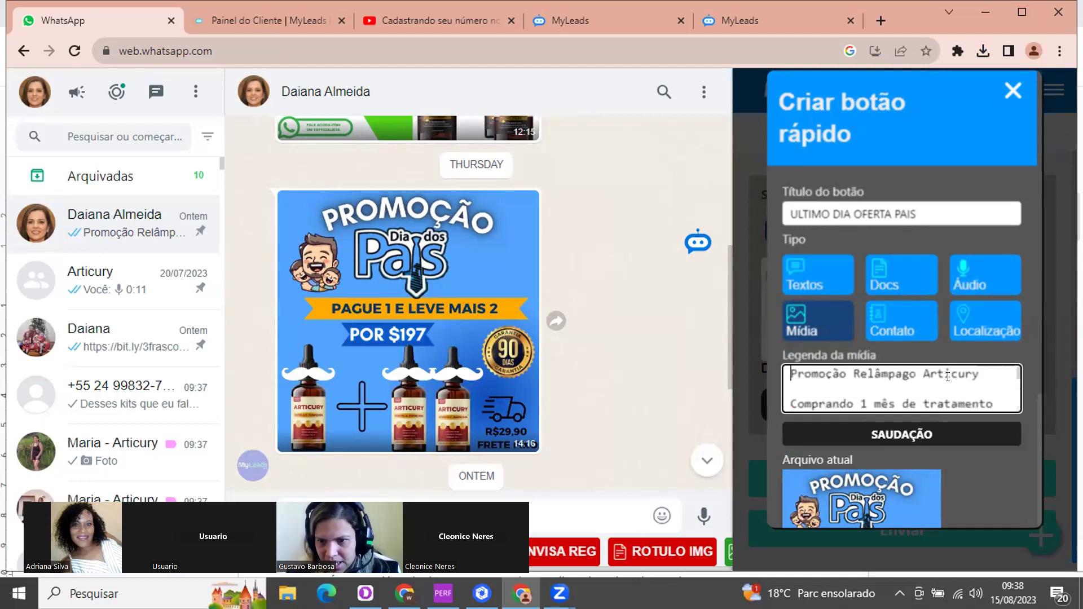
Replace the caption's heading "Promoção Relâmpago Articury" with "ÚLTIMO DIA OFERTA RELÂMPAGO 15-08"
left_click(977, 375)
key("BackSpace")
key("BackSpace")
key("BackSpace")
key("BackSpace")
key("BackSpace")
key("BackSpace")
key("BackSpace")
key("BackSpace")
key("BackSpace")
key("BackSpace")
key("BackSpace")
key("BackSpace")
key("BackSpace")
key("BackSpace")
key("BackSpace")
key("BackSpace")
key("BackSpace")
key("BackSpace")
key("BackSpace")
key("BackSpace")
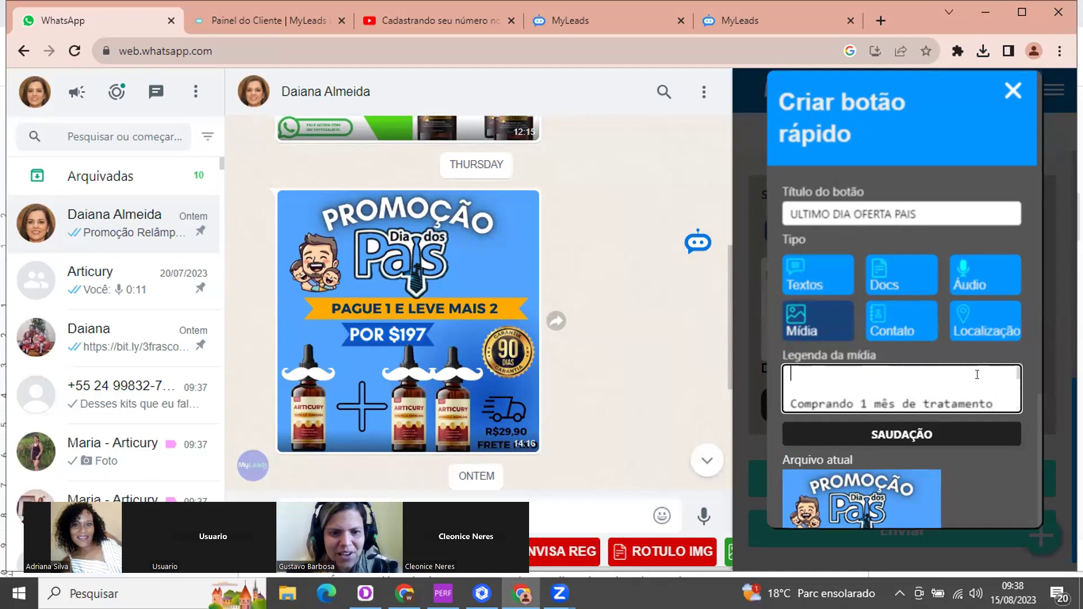
type("último d")
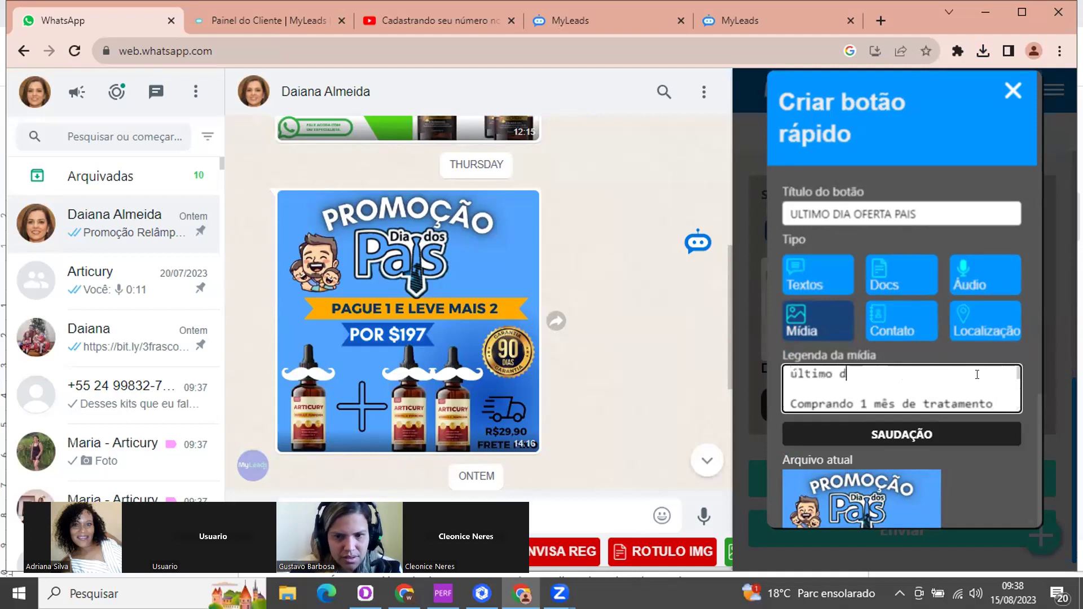
key("BackSpace")
key("BackSpace")
key("BackSpace")
key("BackSpace")
key("BackSpace")
key("BackSpace")
key("BackSpace")
key("BackSpace")
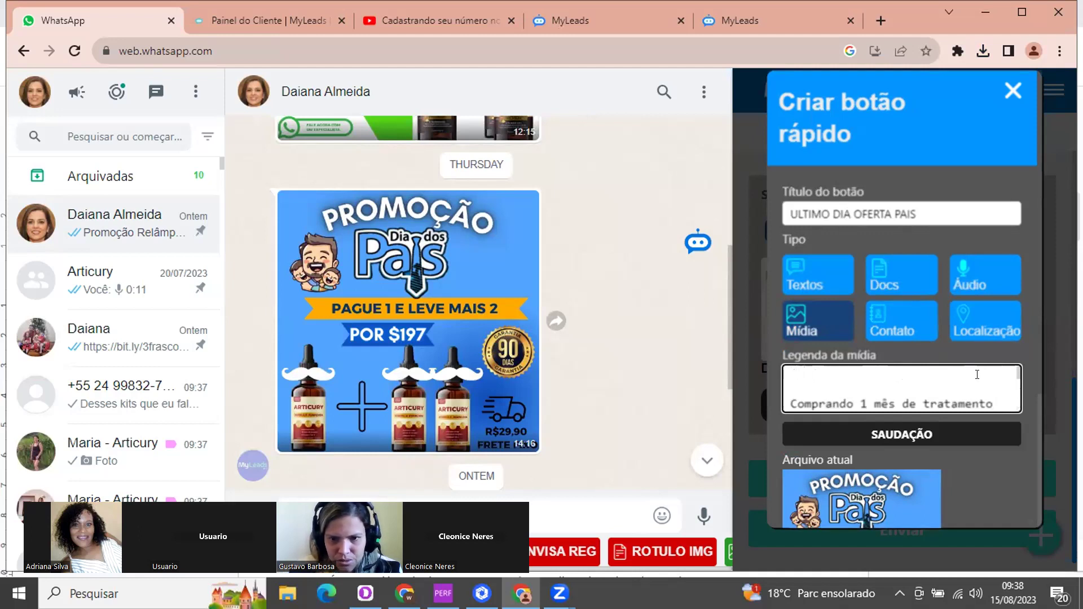
type("Ú")
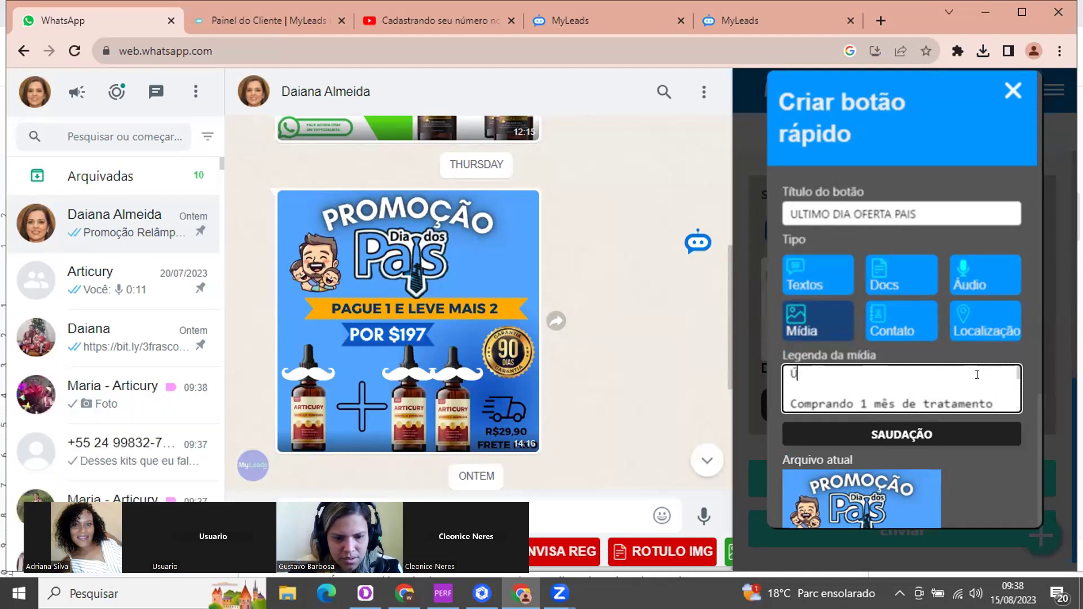
type("LTIMO DIA")
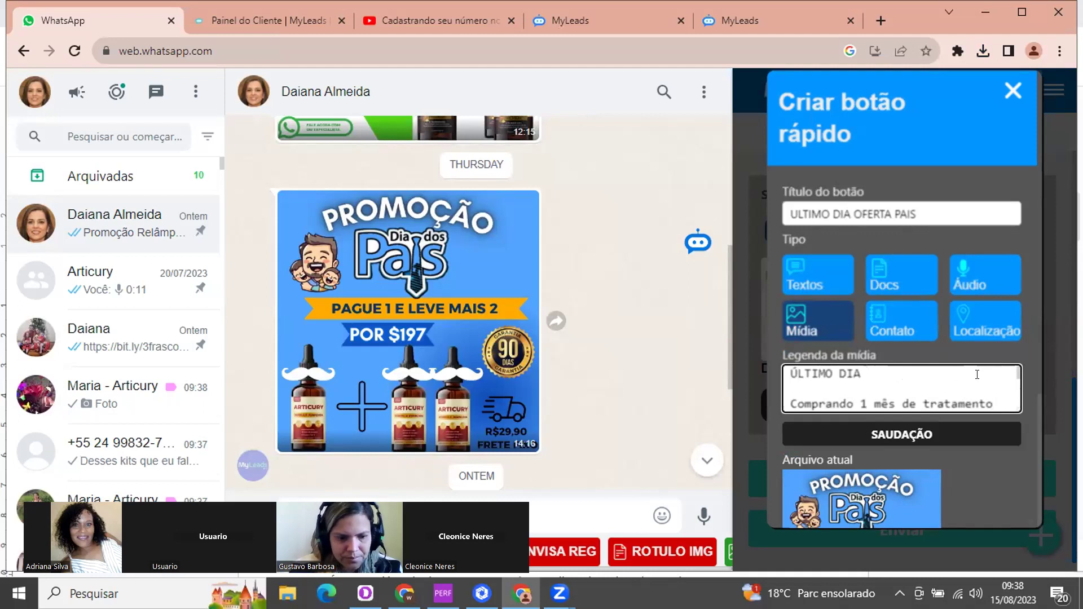
type("OFRETA")
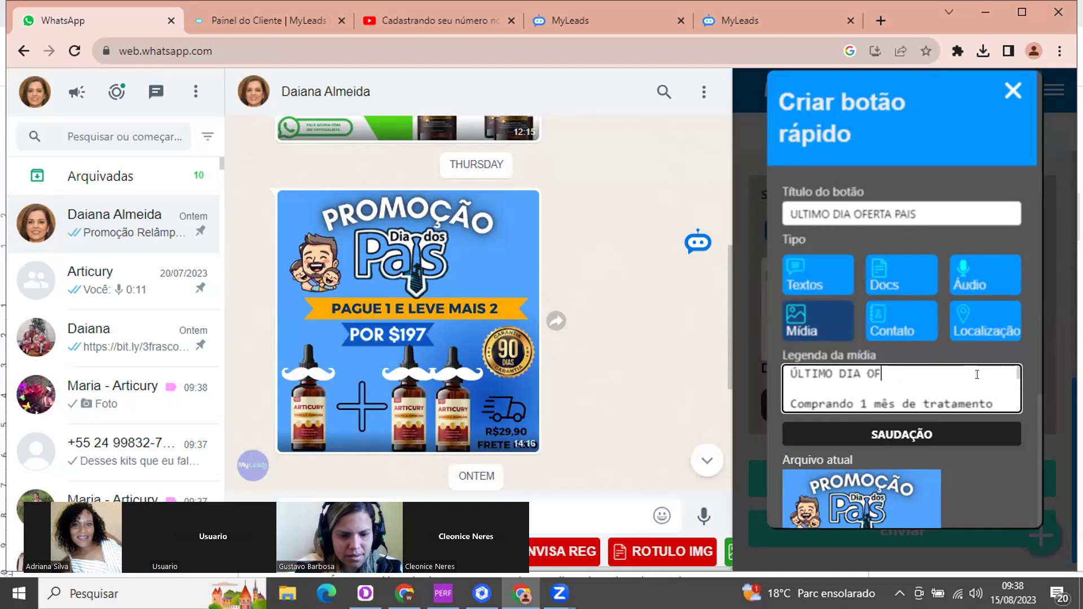
key("BackSpace")
key("BackSpace")
key("BackSpace")
key("BackSpace")
type("ERTA REL")
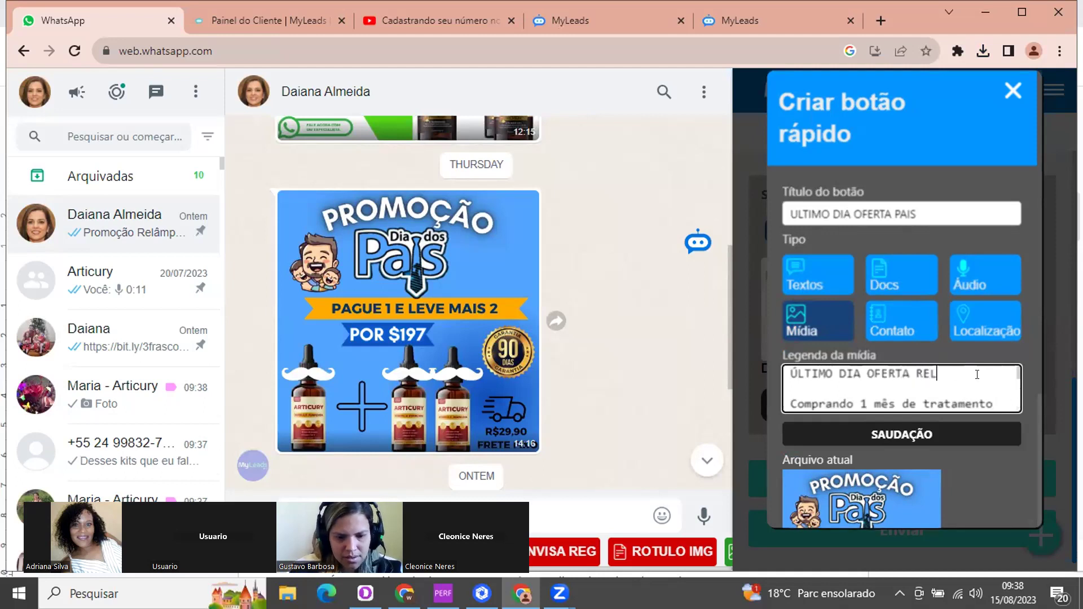
type("ÂMPAGO 15-08")
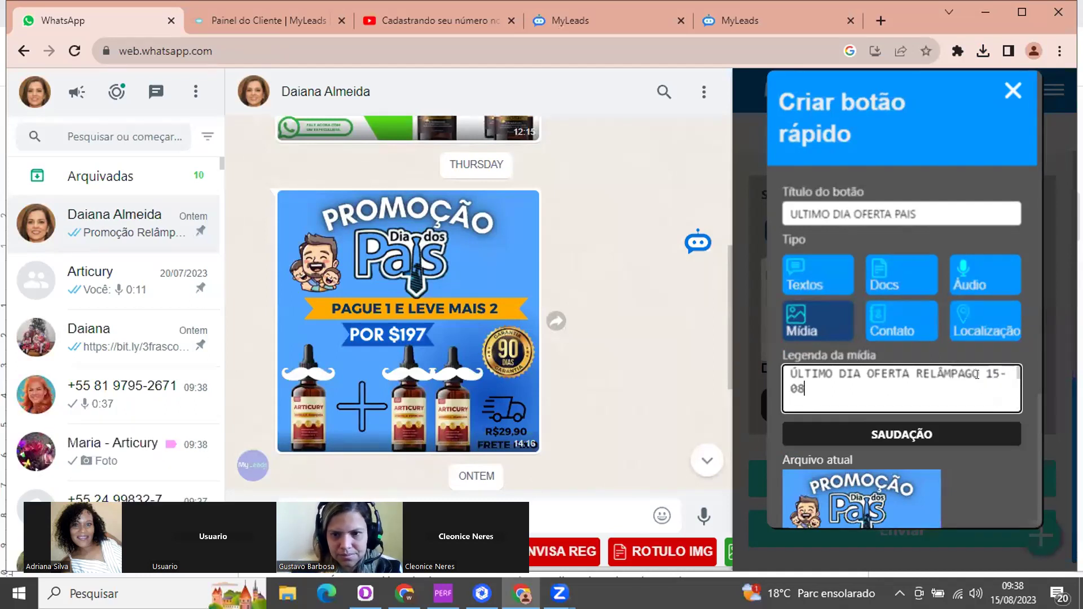
Add a fire emoji at the end of the caption's heading and insert "HOJE É O" at its beginning
right_click(807, 384)
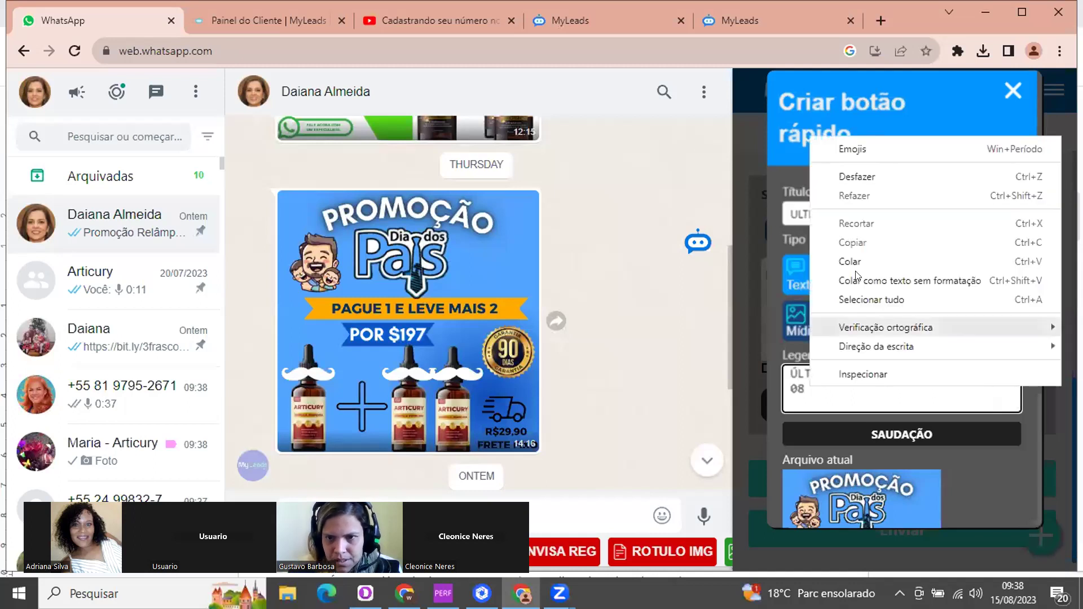
left_click(874, 148)
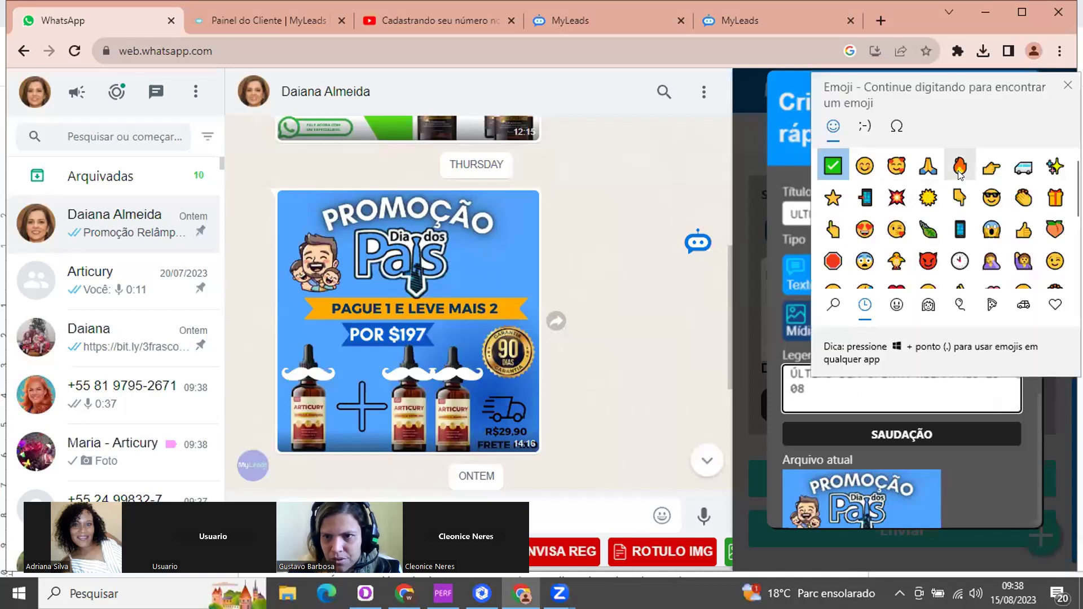
left_click(961, 169)
left_click(857, 386)
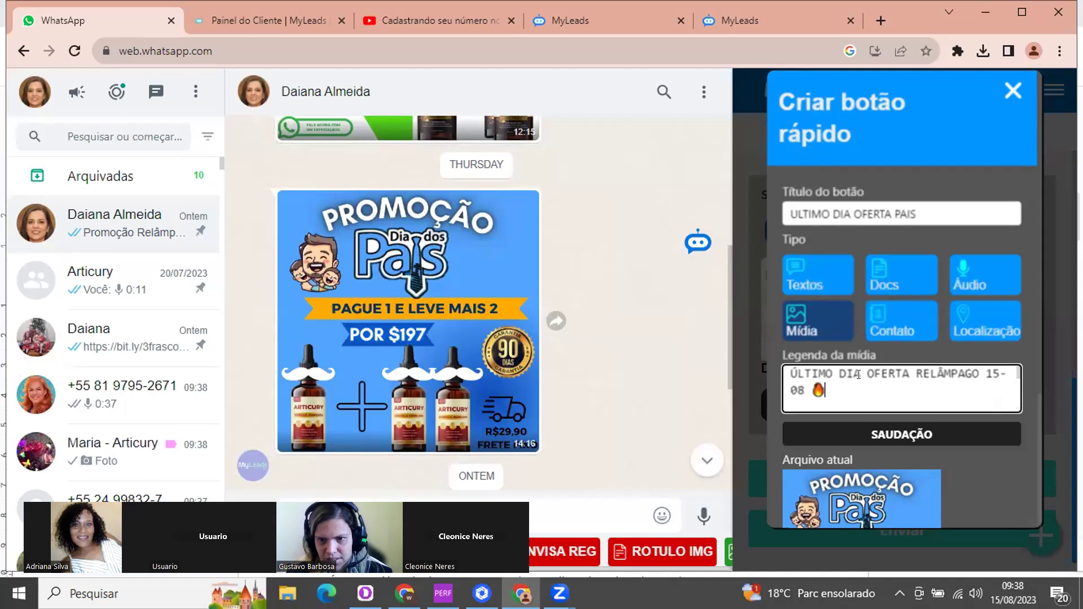
type("HOJE ")
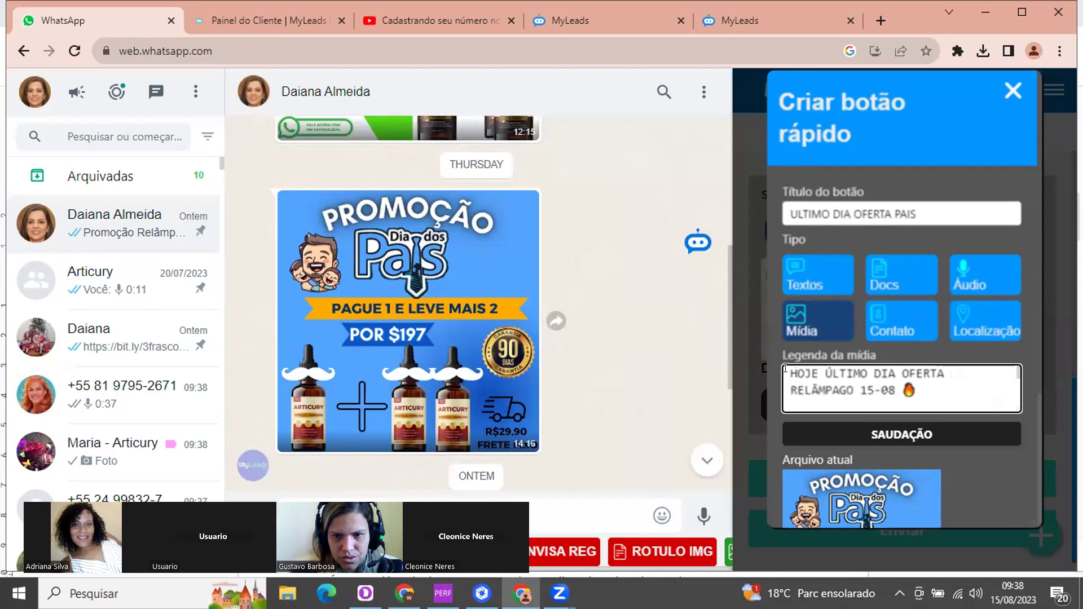
type("É O")
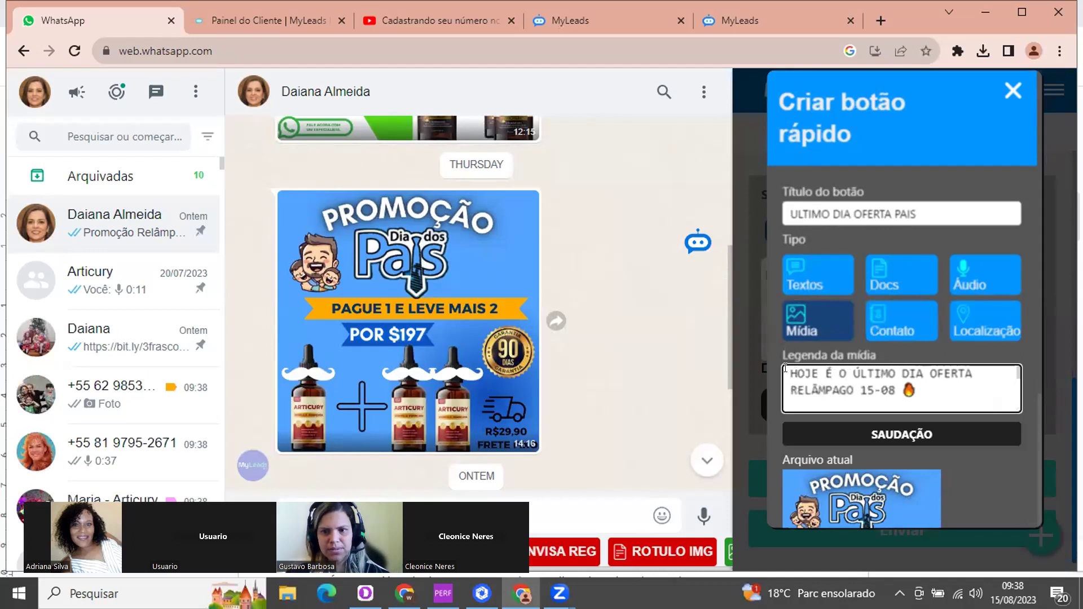
Insert "DA" before "OFERTA" and "ARTICURY" before "15-08" in the media caption's heading
left_click(924, 370)
type("DA")
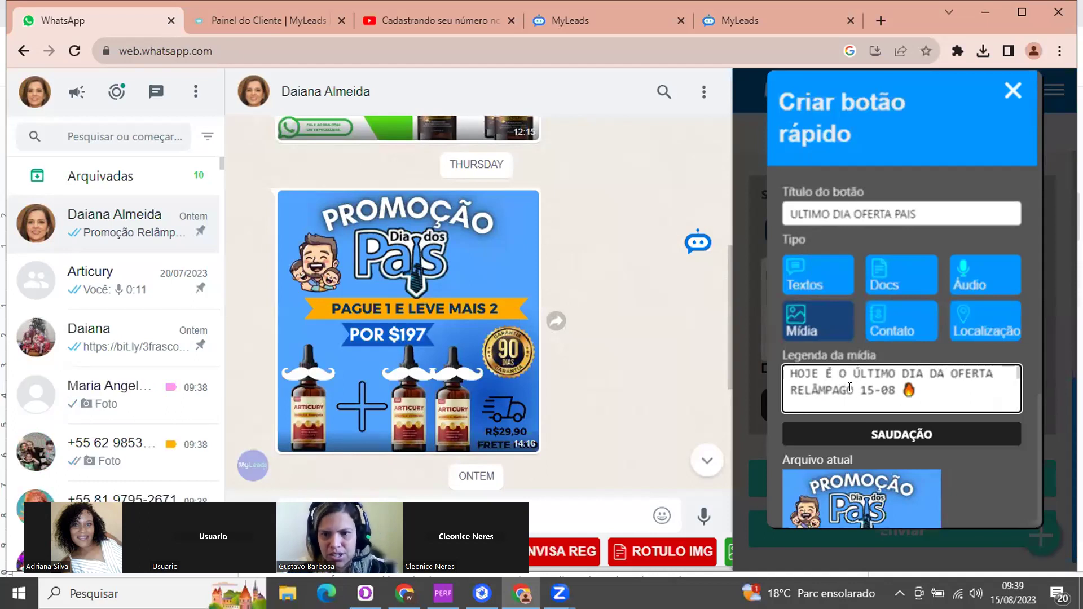
type(" ARTIC ")
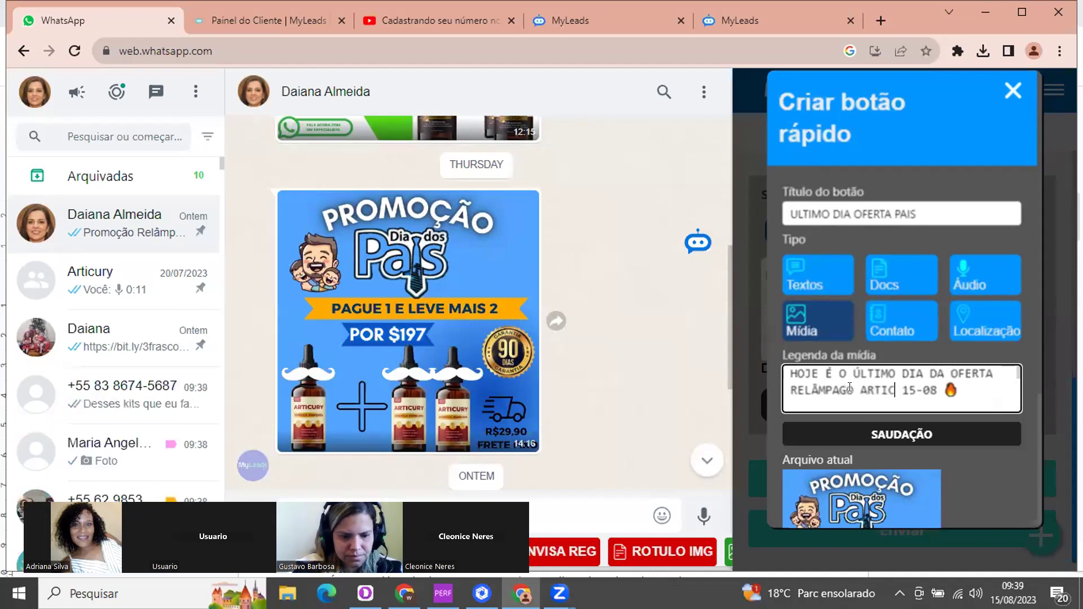
type("URY")
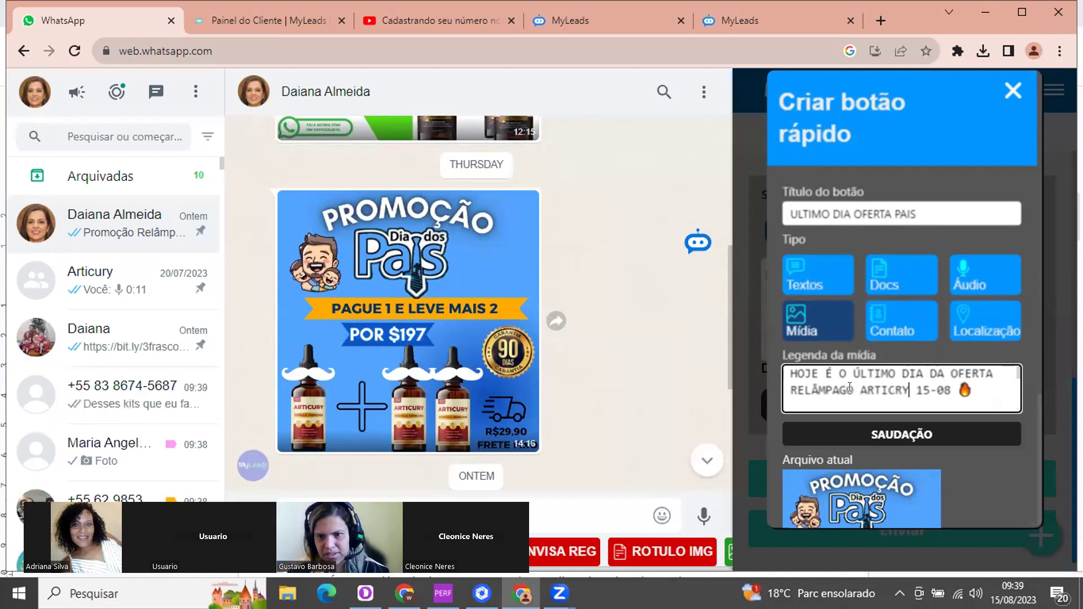
key("BackSpace")
key("BackSpace")
key("BackSpace")
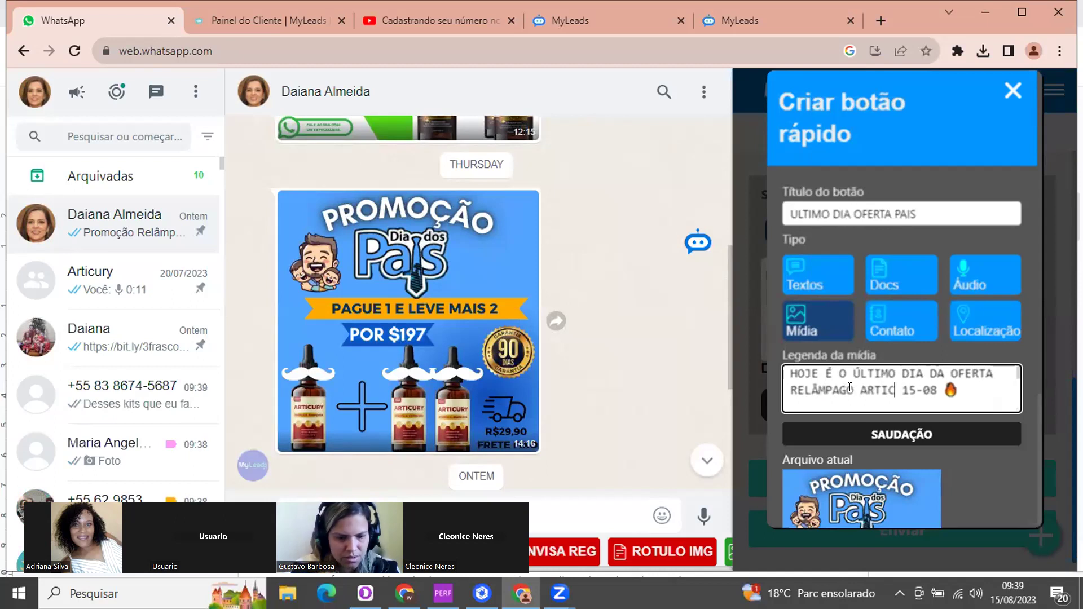
type("URY")
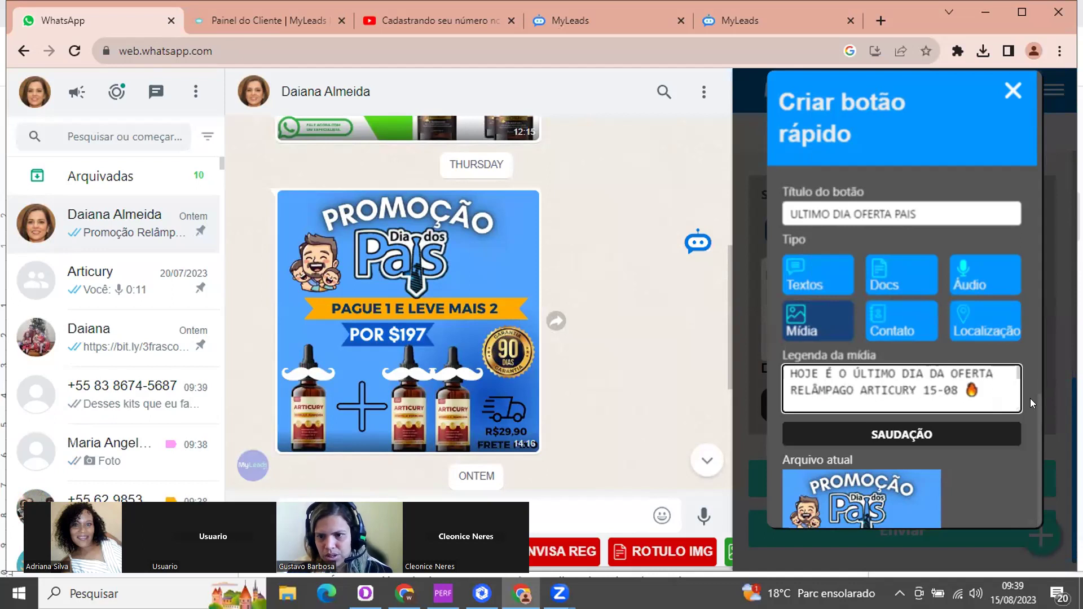
Create the "ULTIMO DIA OFERTA PAIS" quick button and close the creation dialog
scroll(1035, 448, "down", 3)
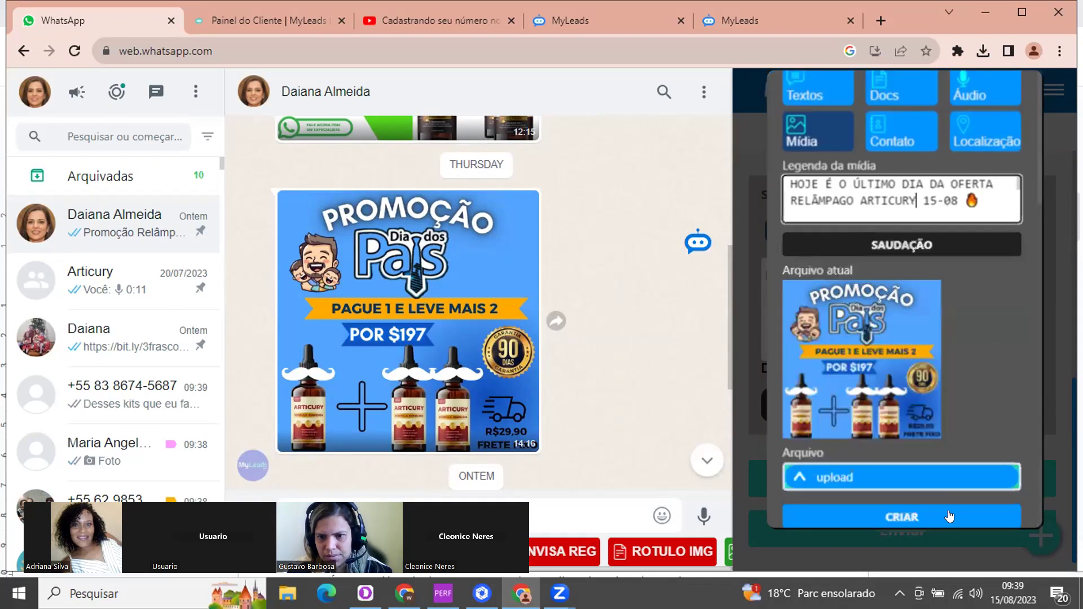
left_click(915, 514)
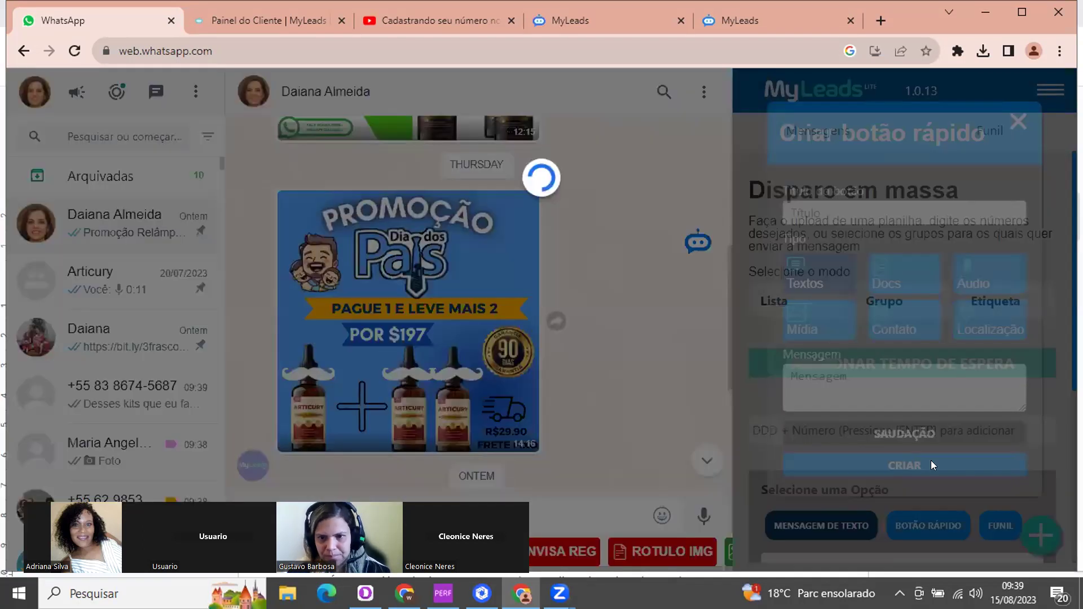
left_click(1019, 122)
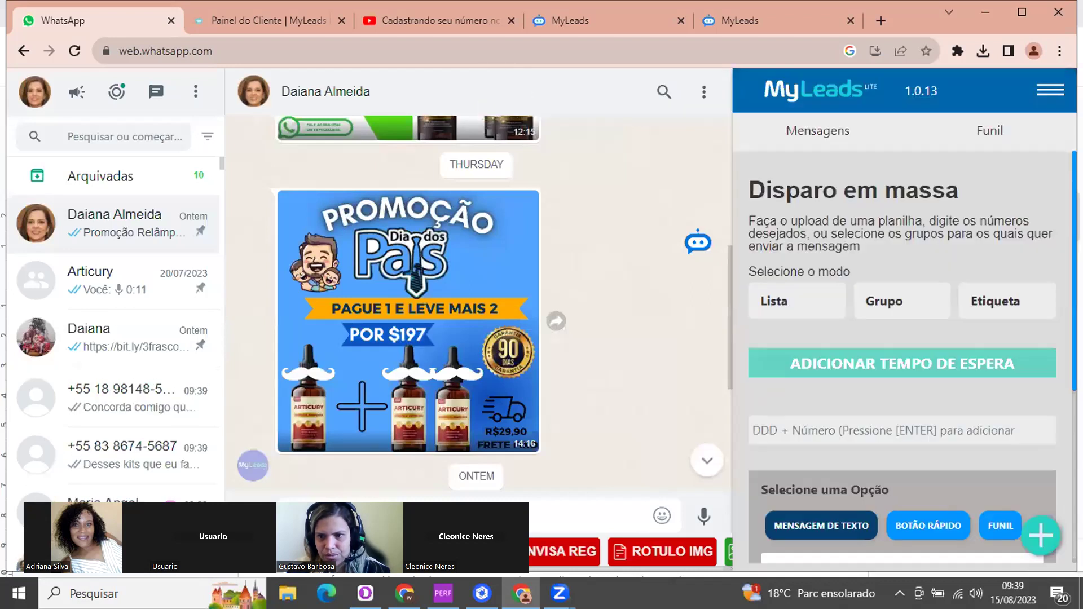
Set the mass send's mode to Etiqueta and add the "interesse" label as its recipients
scroll(903, 339, "down", 4)
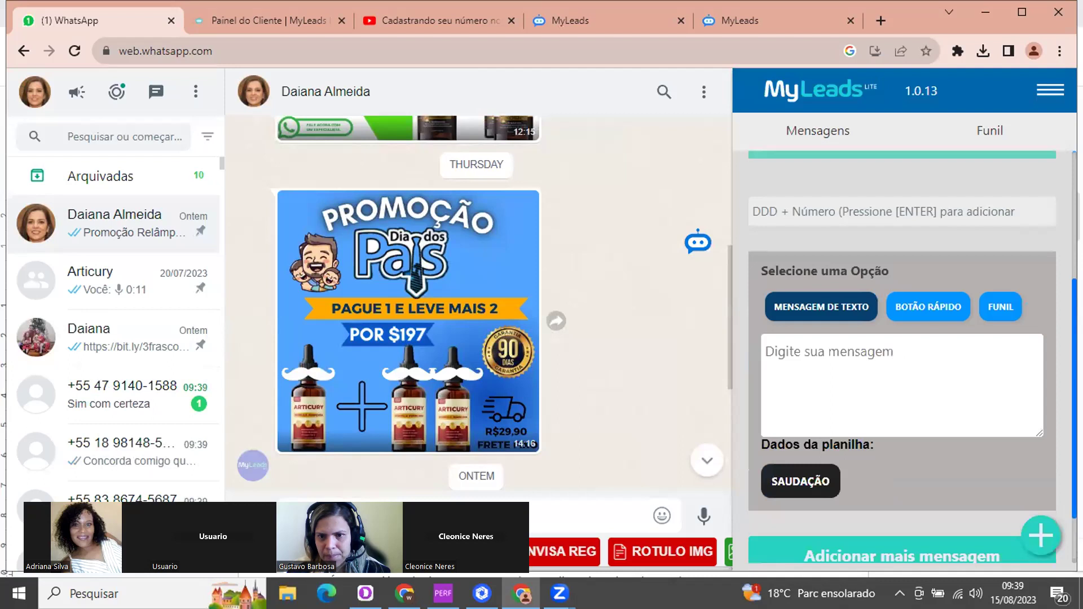
scroll(903, 338, "down", 1)
scroll(903, 338, "up", 3)
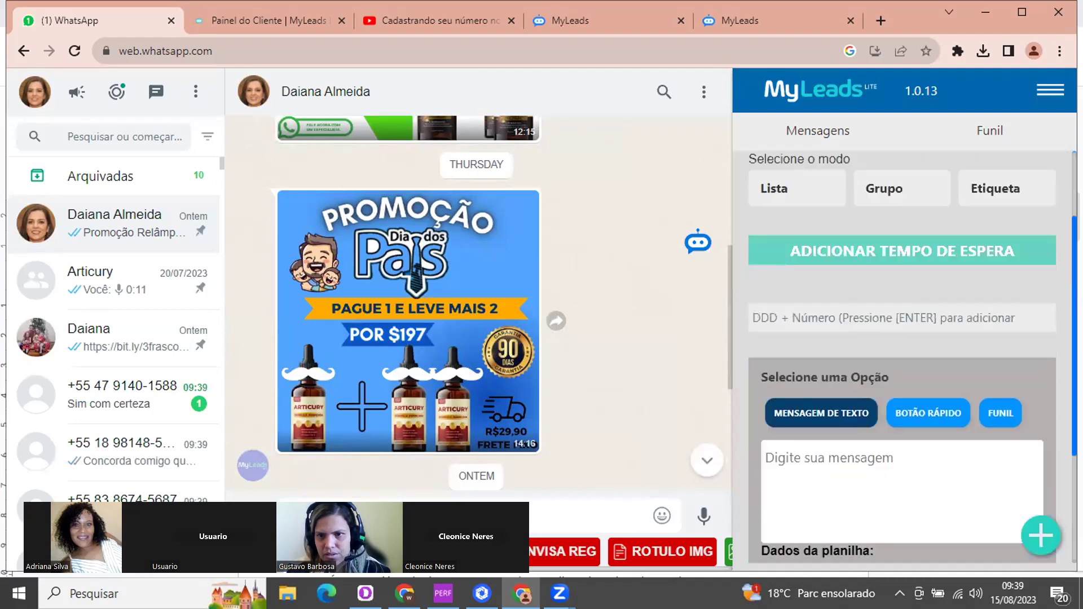
scroll(1014, 300, "up", 2)
left_click(1013, 299)
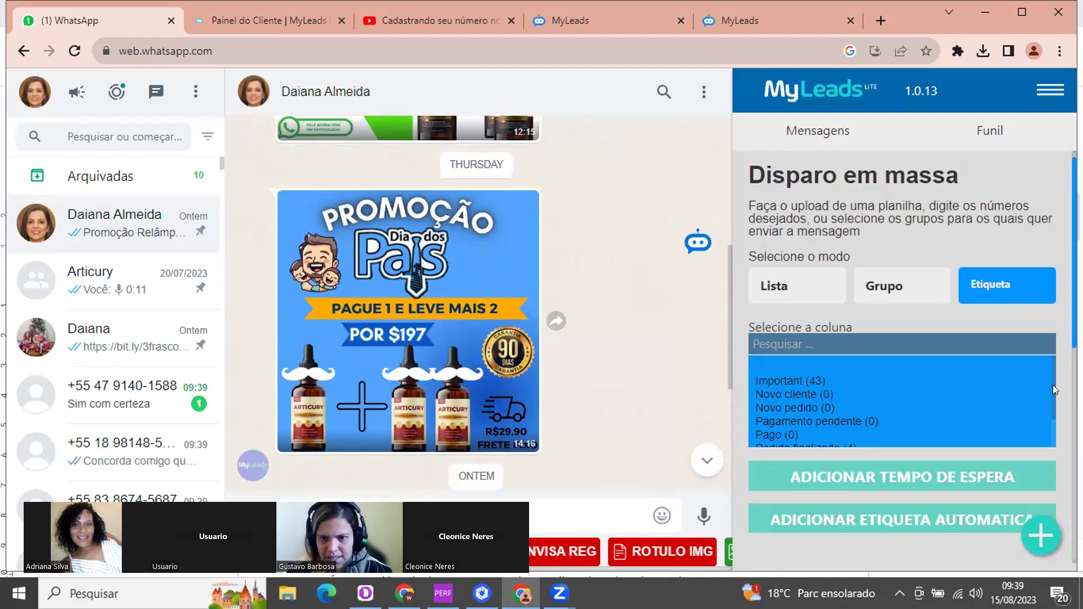
scroll(1052, 384, "down", 1)
scroll(805, 431, "up", 1)
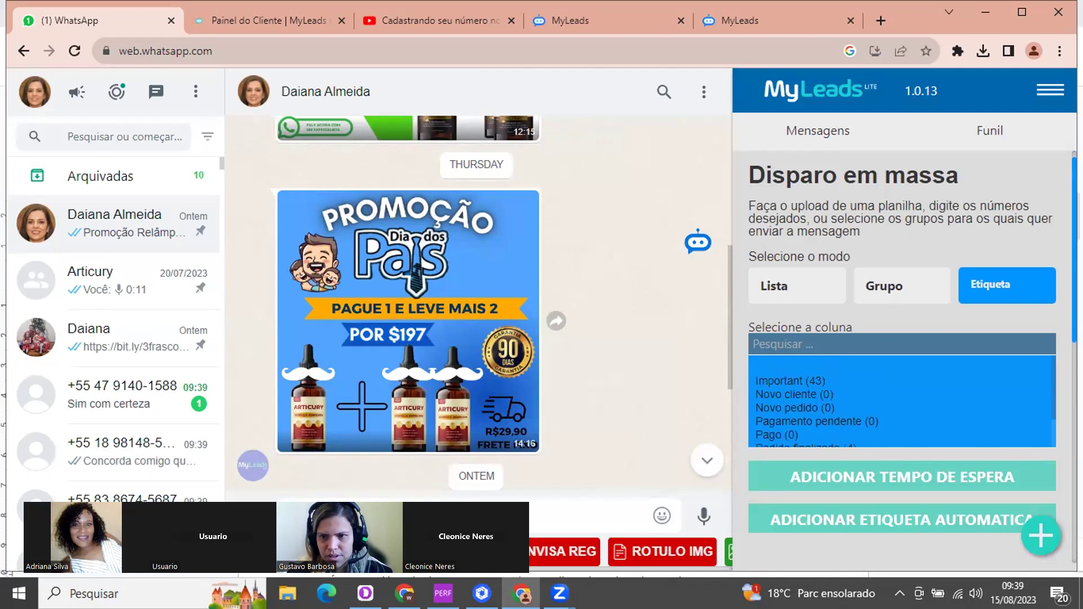
Set the message option to Botão Rápido and choose the "ULTIMO DIA OFERTA PAIS" button
scroll(903, 338, "down", 5)
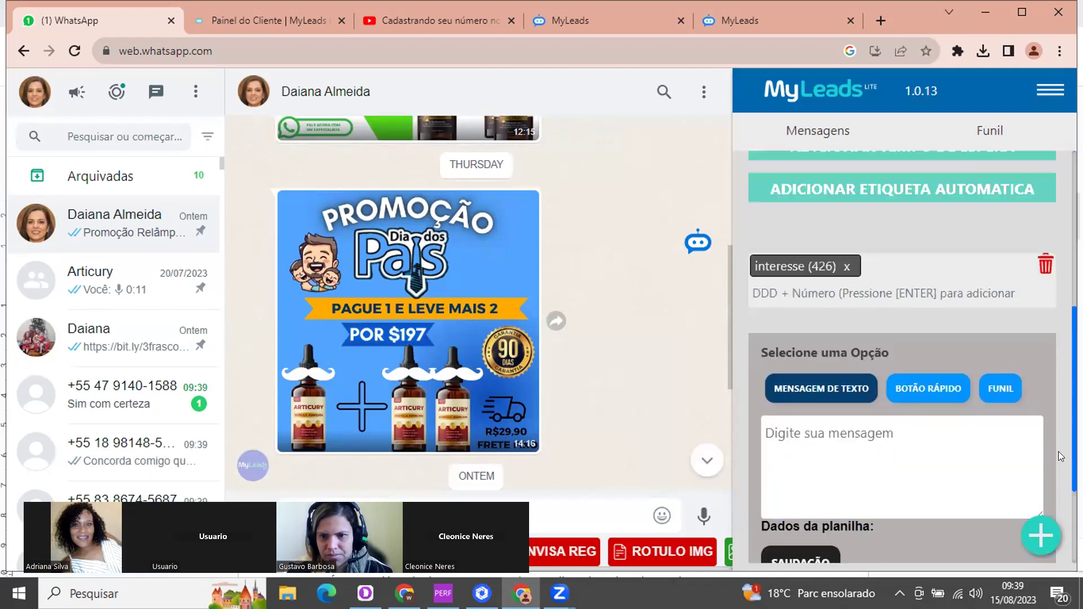
left_click(925, 394)
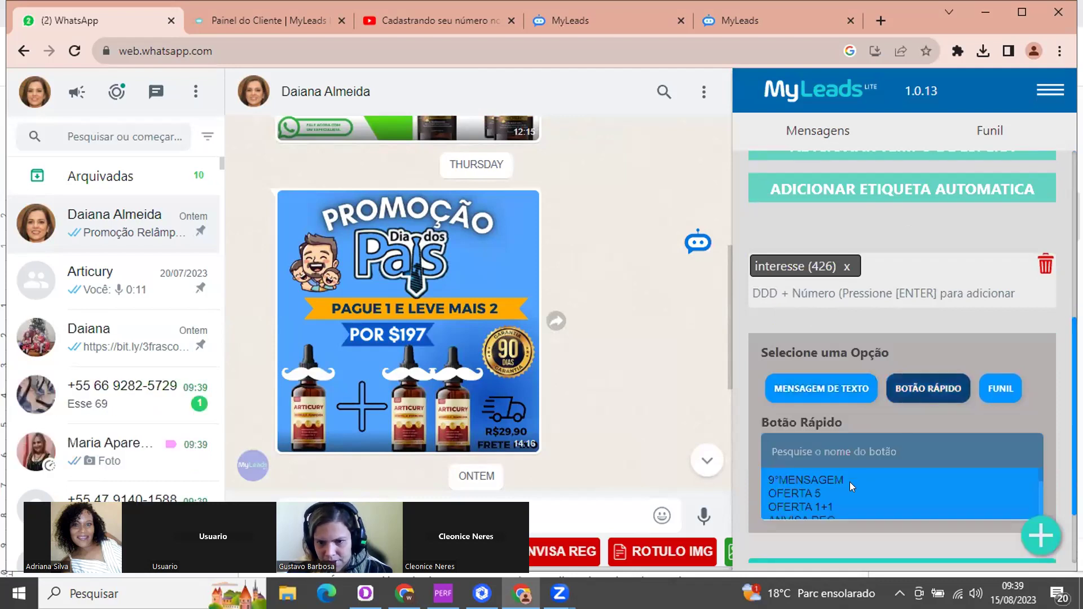
scroll(850, 482, "down", 1)
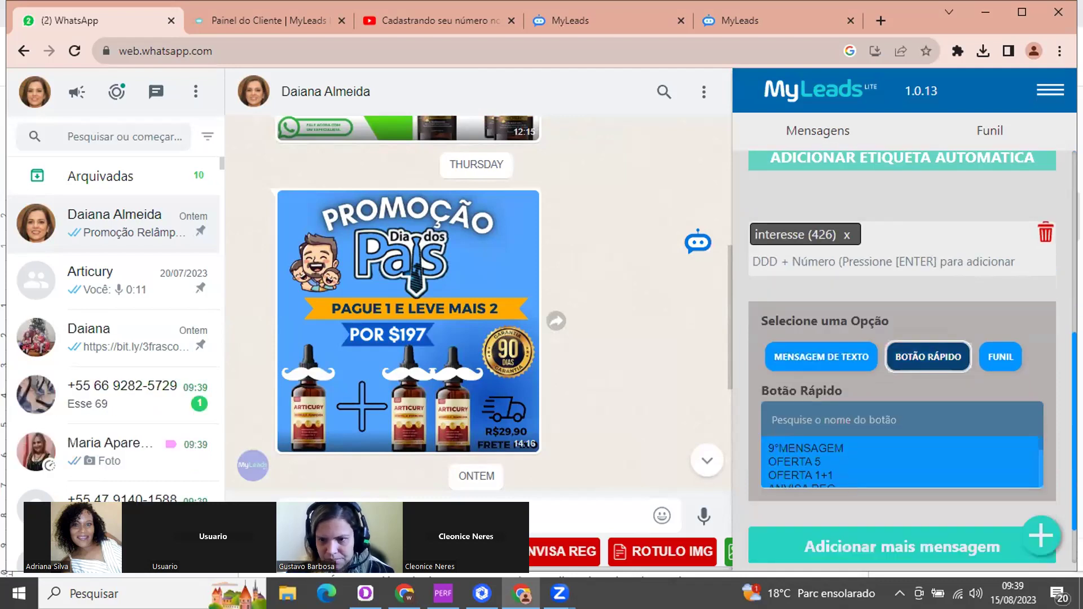
scroll(1043, 410, "down", 1)
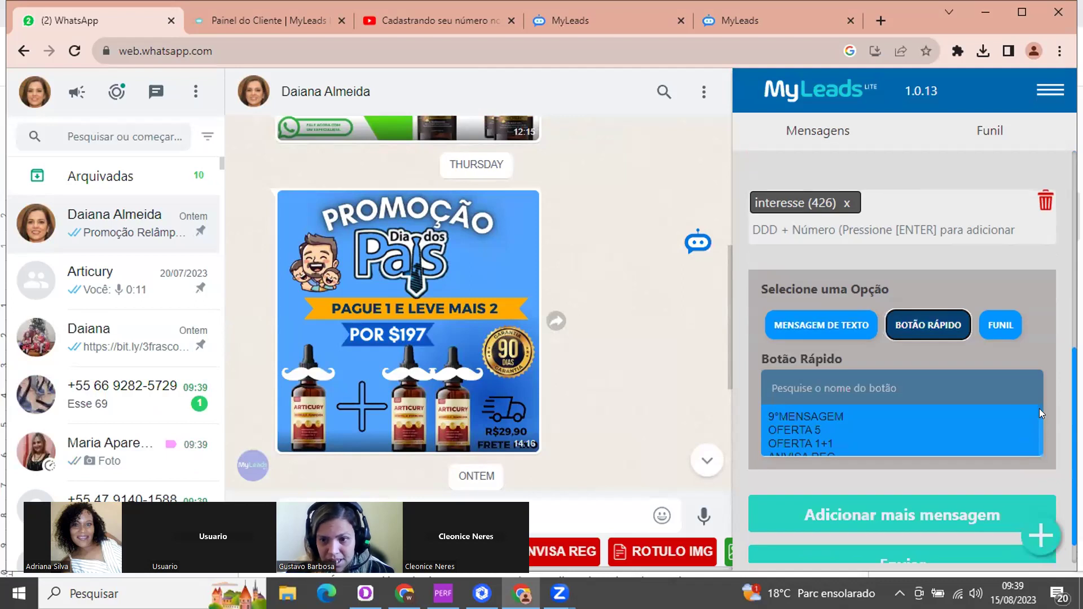
scroll(1042, 413, "down", 2)
scroll(1042, 418, "down", 3)
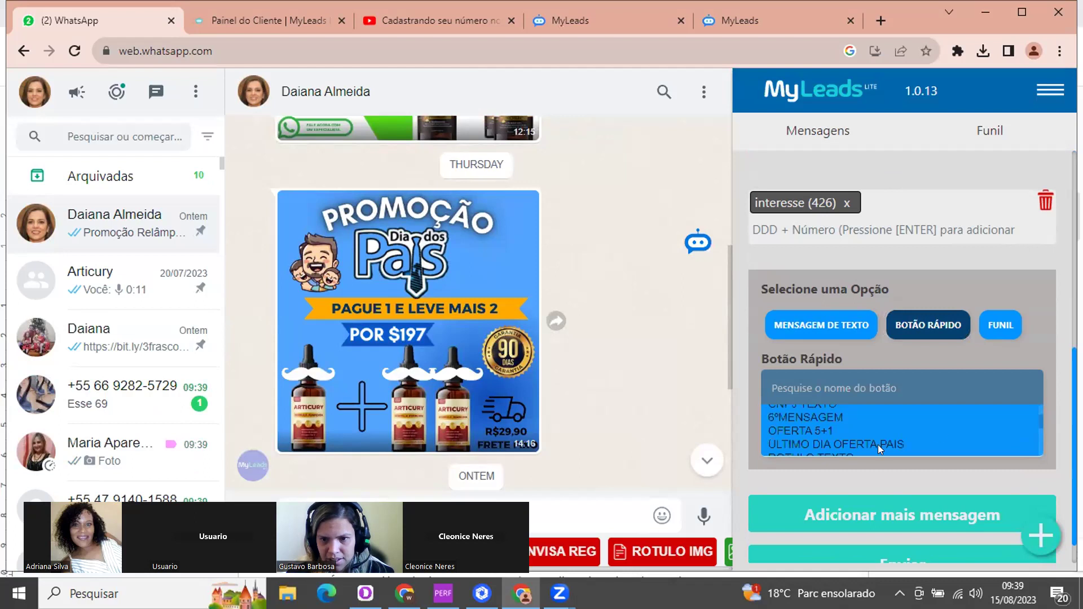
left_click(878, 440)
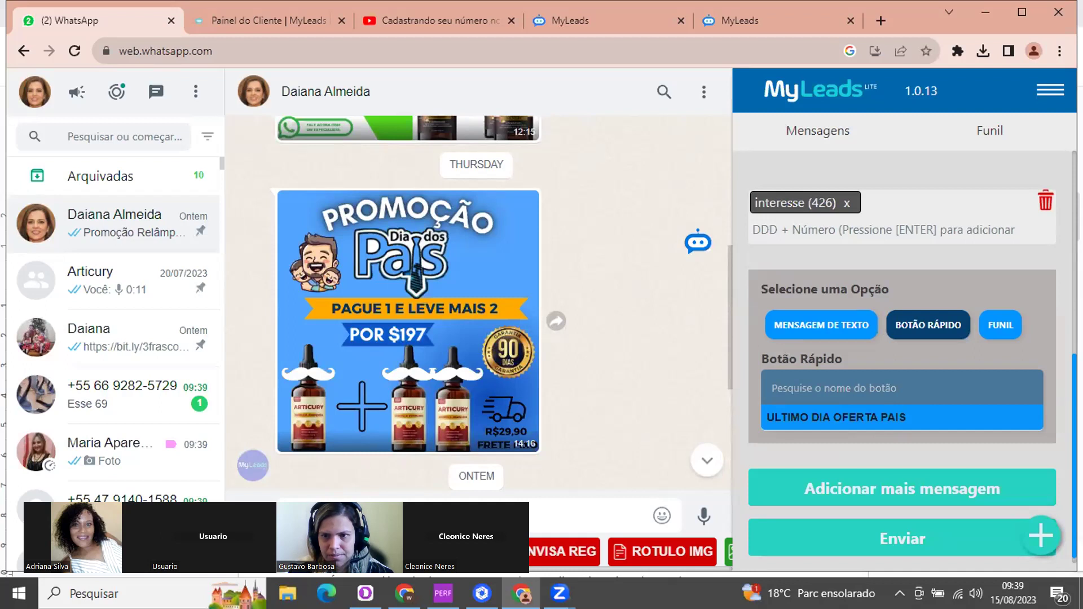
Enable the delay between each target in the waiting-time settings and set its minimum to 5 seconds
scroll(902, 338, "up", 5)
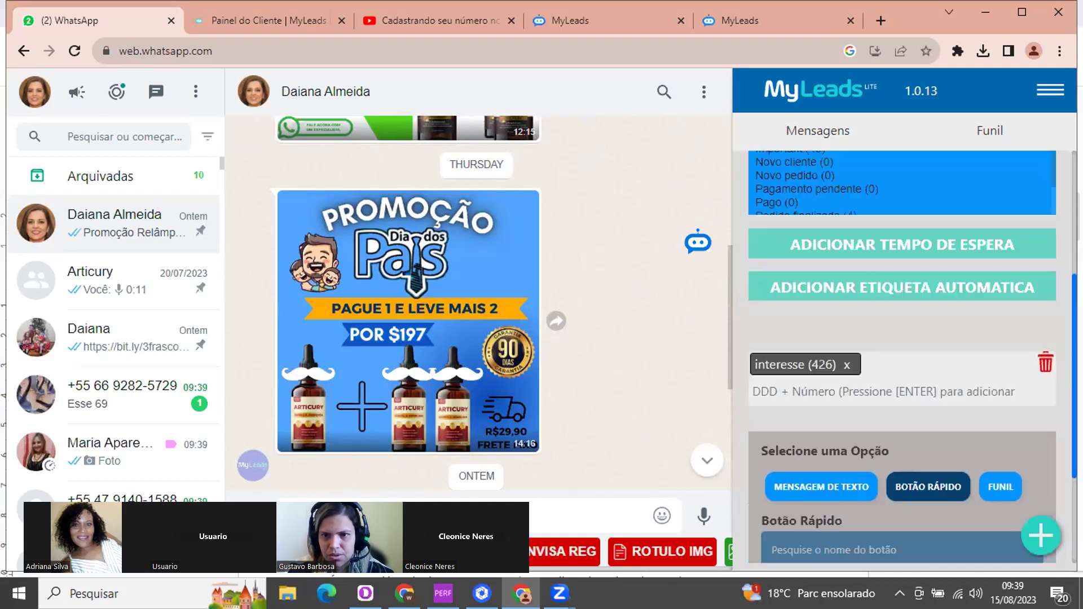
scroll(934, 428, "up", 1)
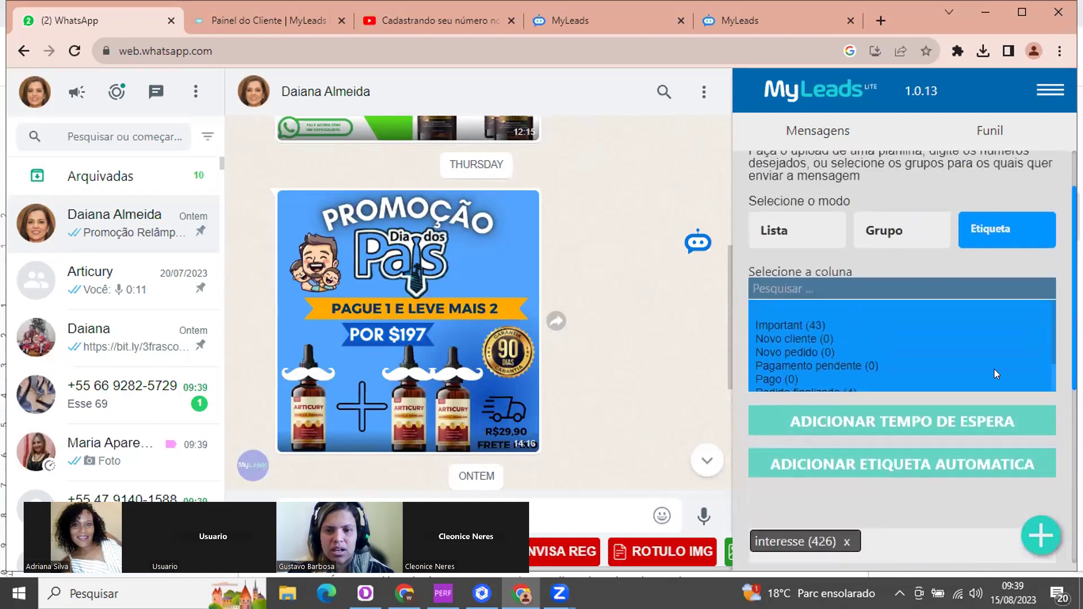
left_click(933, 429)
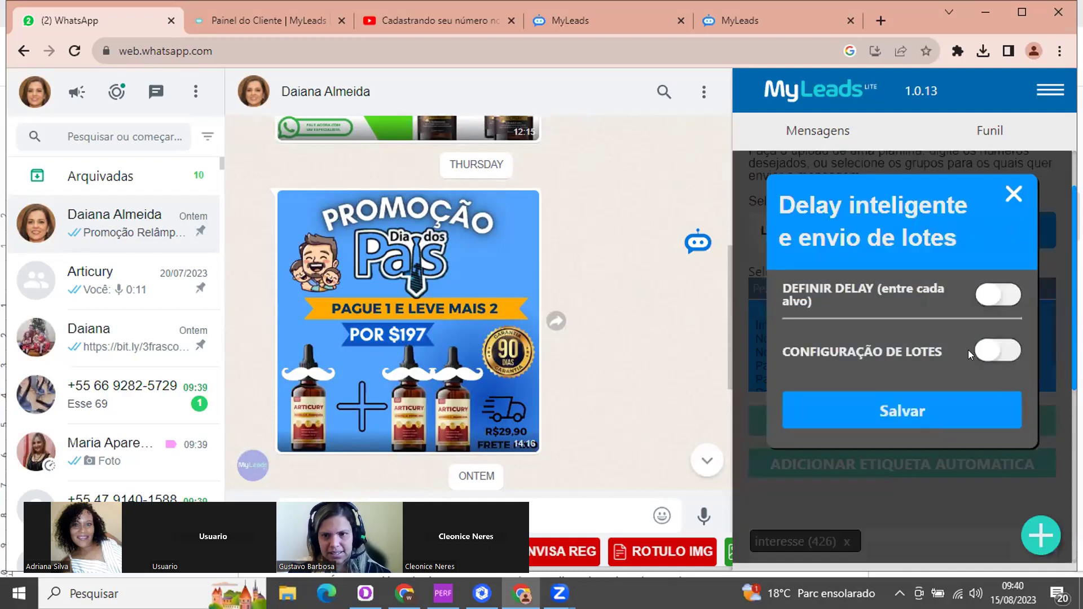
left_click(997, 297)
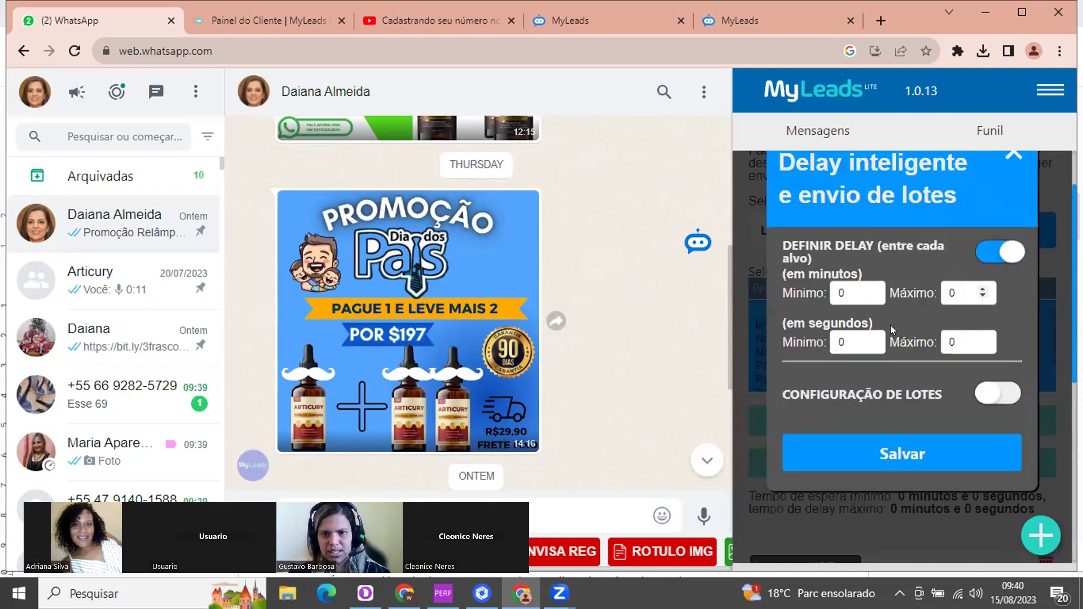
left_click_drag(842, 339, 826, 341)
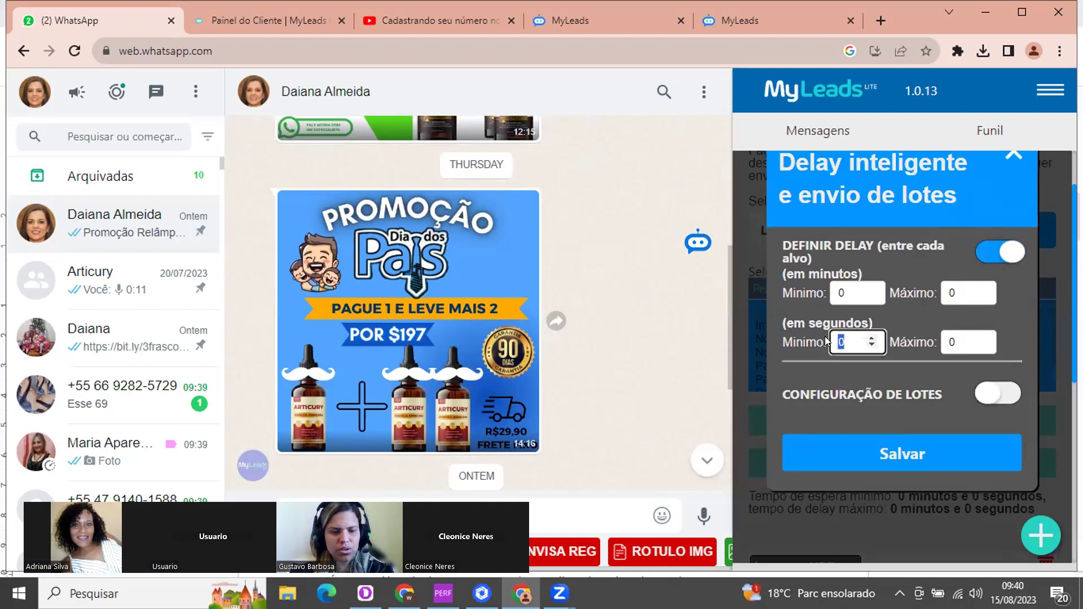
type("5")
left_click(952, 342)
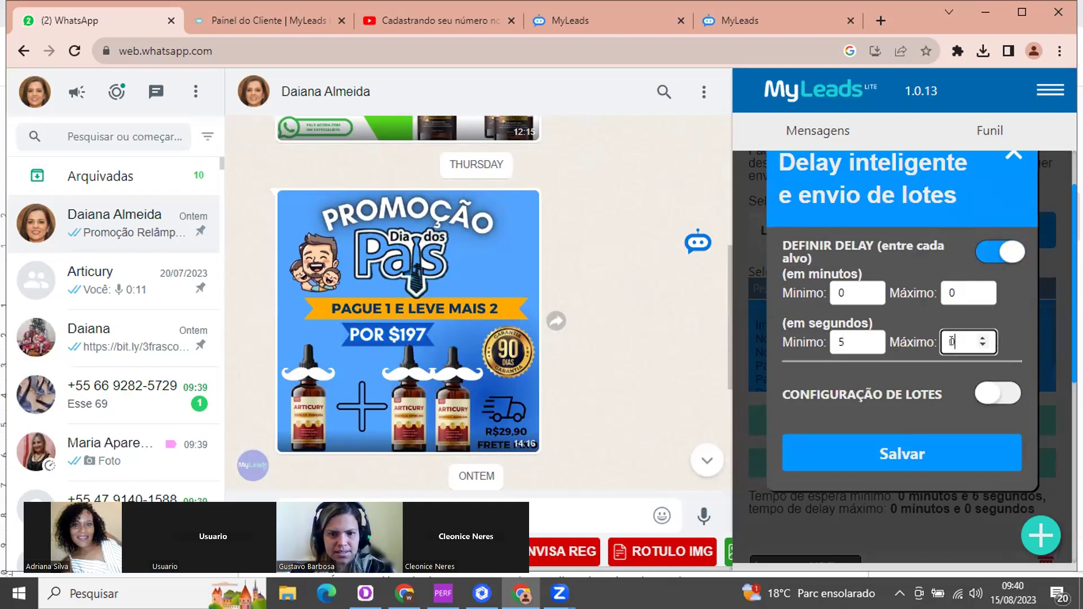
type("2")
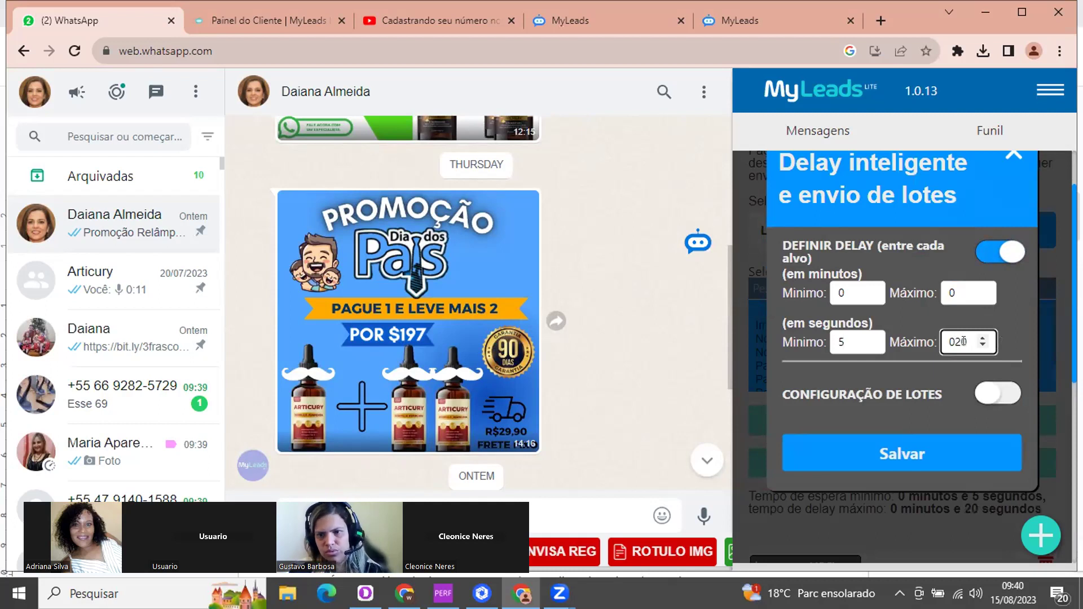
key("BackSpace")
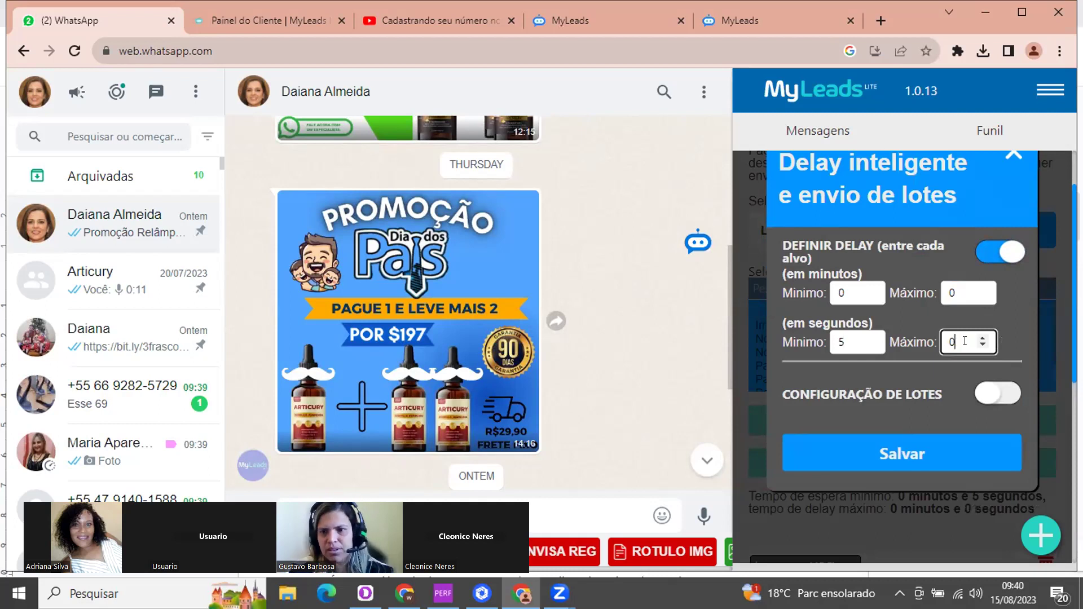
type("20")
key("BackSpace")
key("BackSpace")
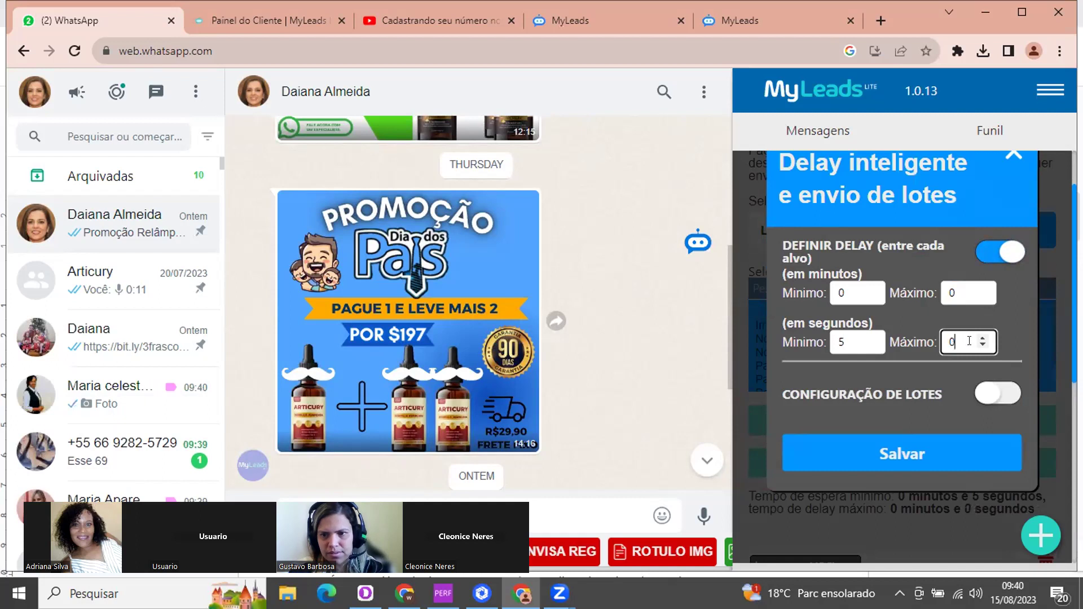
type("2")
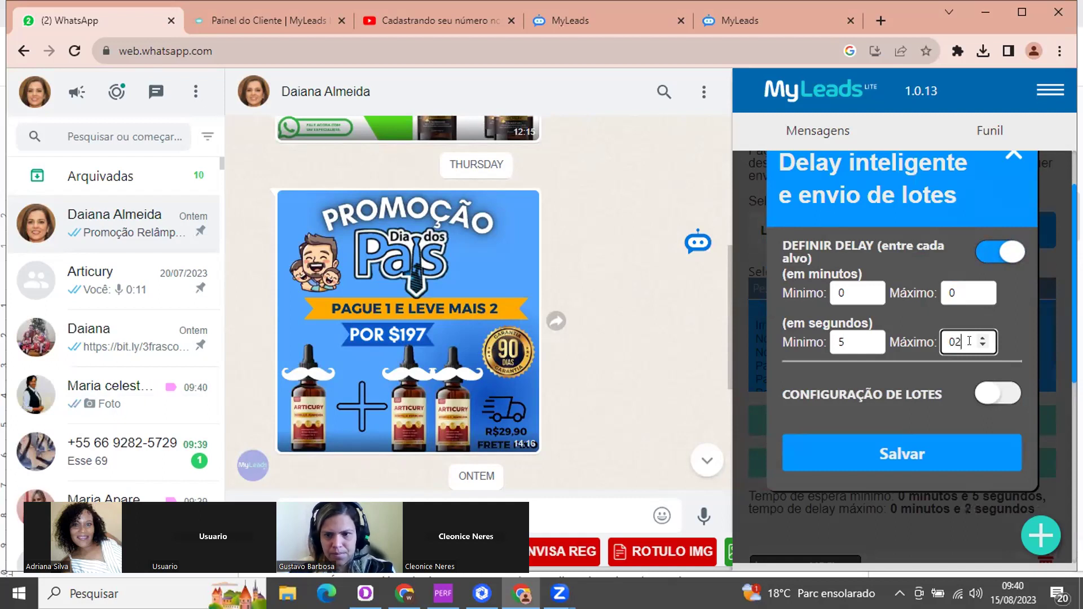
key("BackSpace")
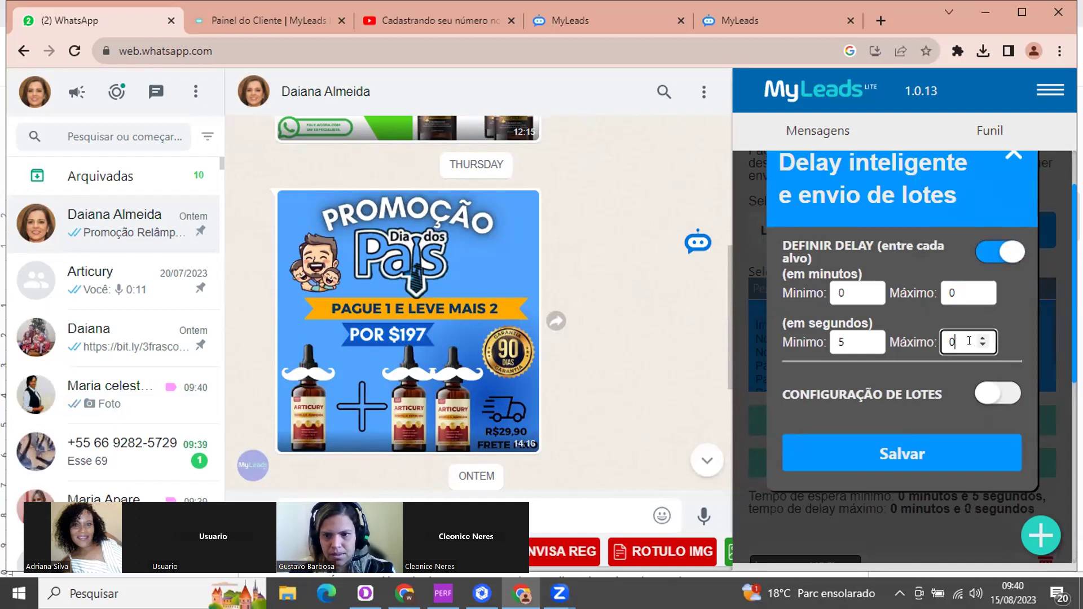
Set the maximum delay between targets to 20 seconds and save the waiting-time settings
left_click(982, 337)
left_click(983, 337)
left_click(982, 337)
left_click(982, 338)
left_click(983, 337)
left_click(982, 338)
left_click(982, 338)
left_click(982, 337)
left_click(982, 337)
left_click(983, 337)
left_click(982, 338)
left_click(982, 338)
left_click(982, 338)
left_click(983, 337)
left_click(982, 337)
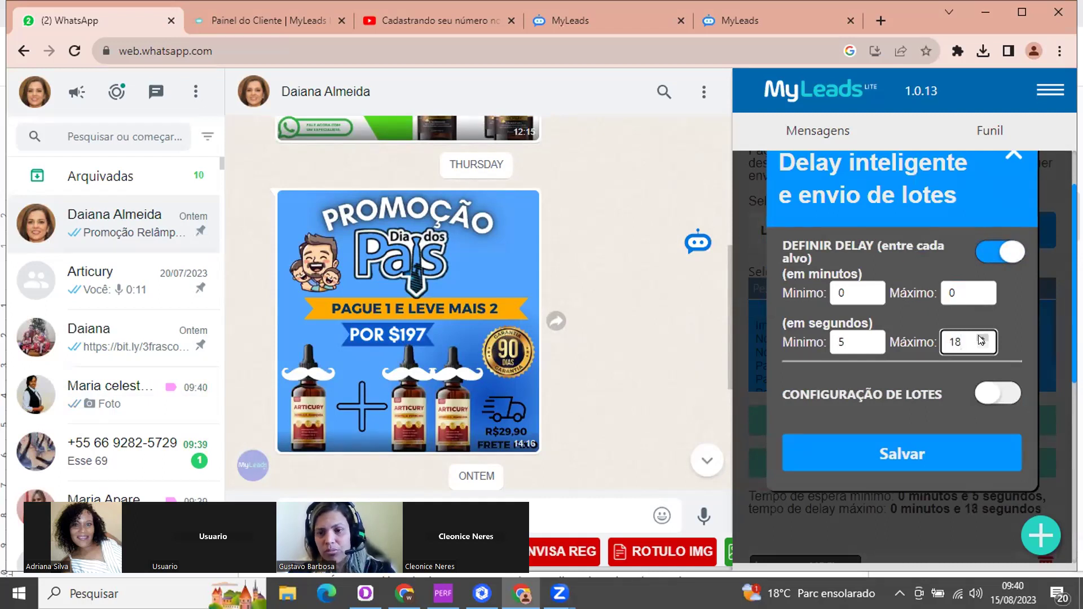
left_click(982, 337)
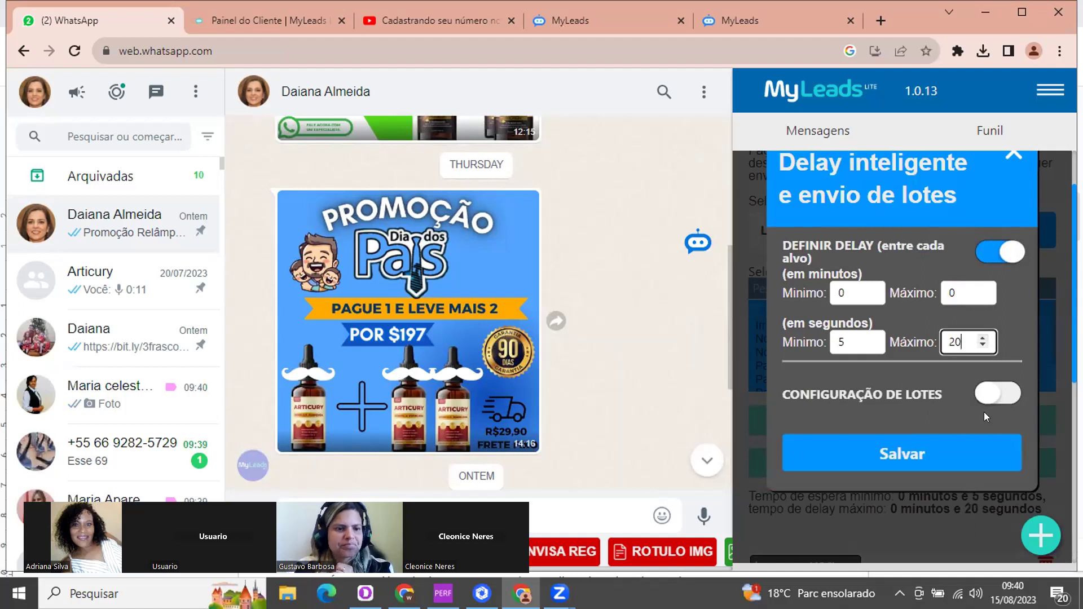
left_click(919, 453)
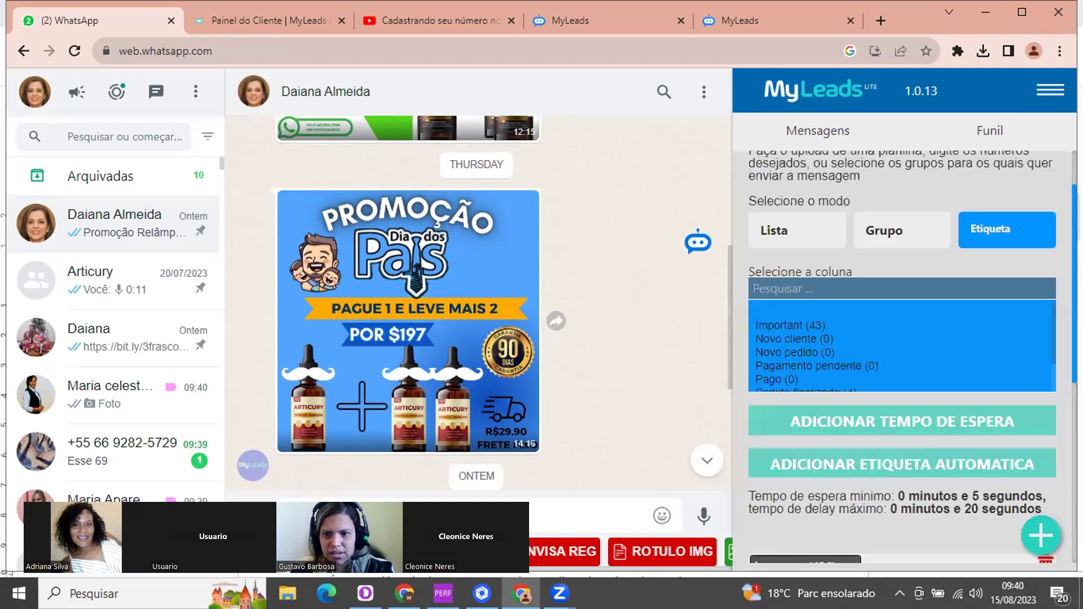
Send the "ULTIMO DIA OFERTA PAIS" message to the "interesse" label and confirm starting the mass send
scroll(903, 339, "down", 2)
scroll(902, 367, "down", 5)
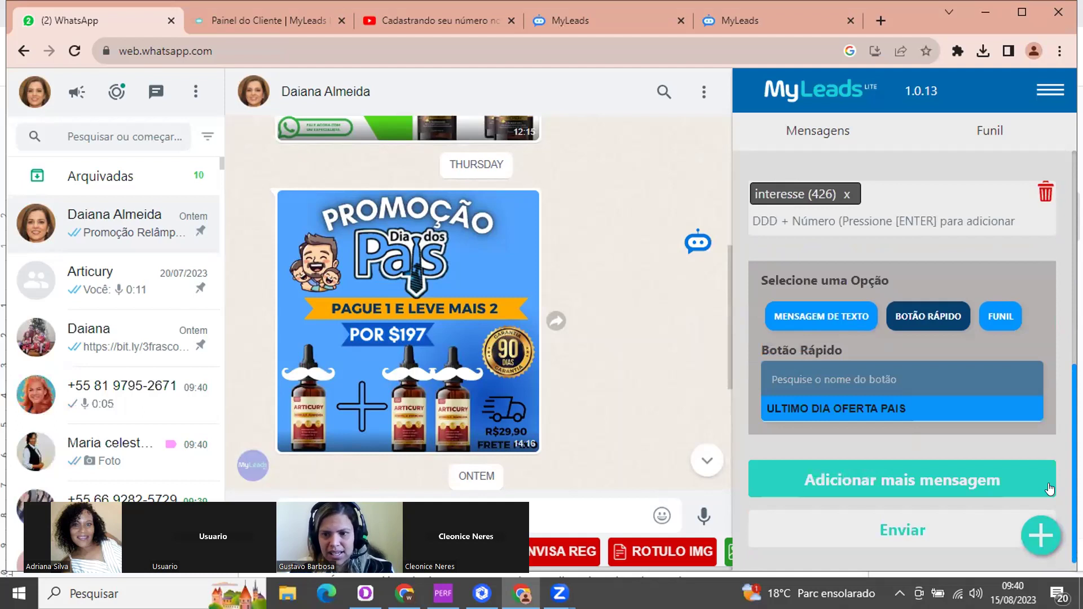
left_click(911, 532)
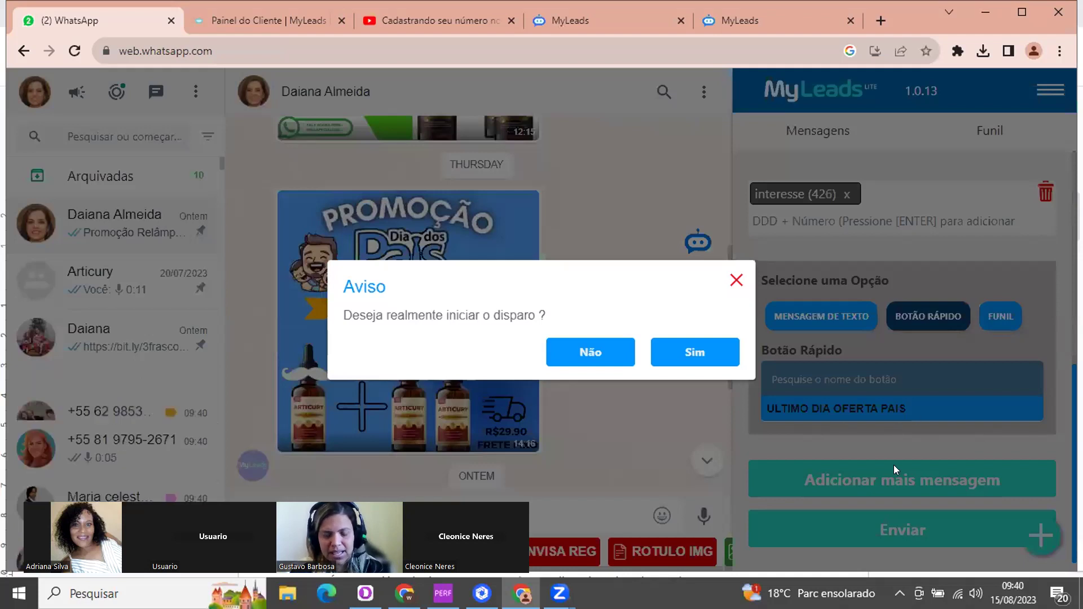
left_click(707, 352)
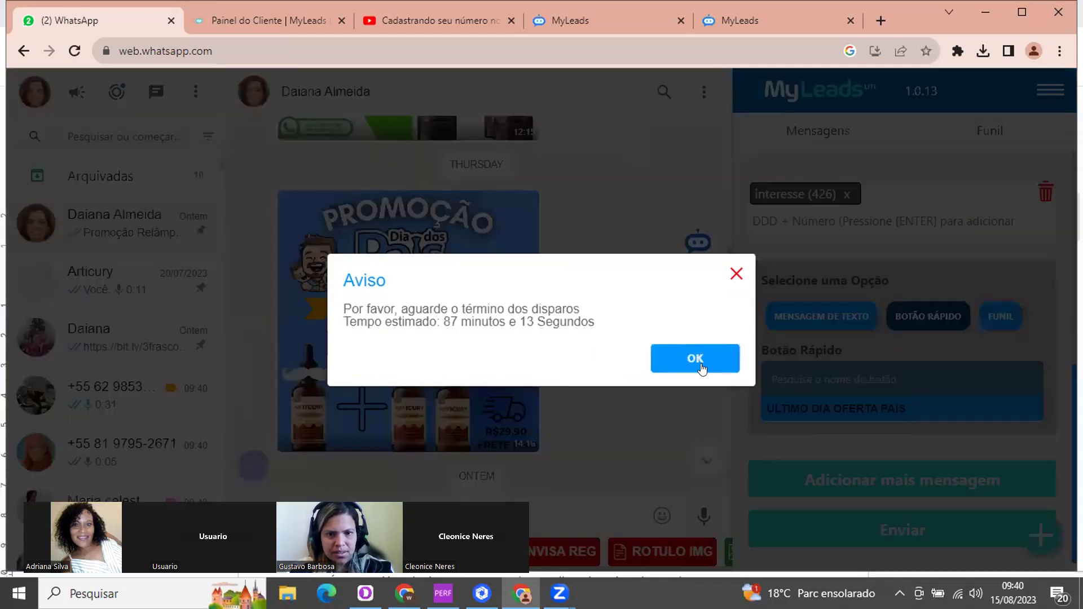
Acknowledge the estimated-duration and send-started notices of the mass send
left_click(702, 369)
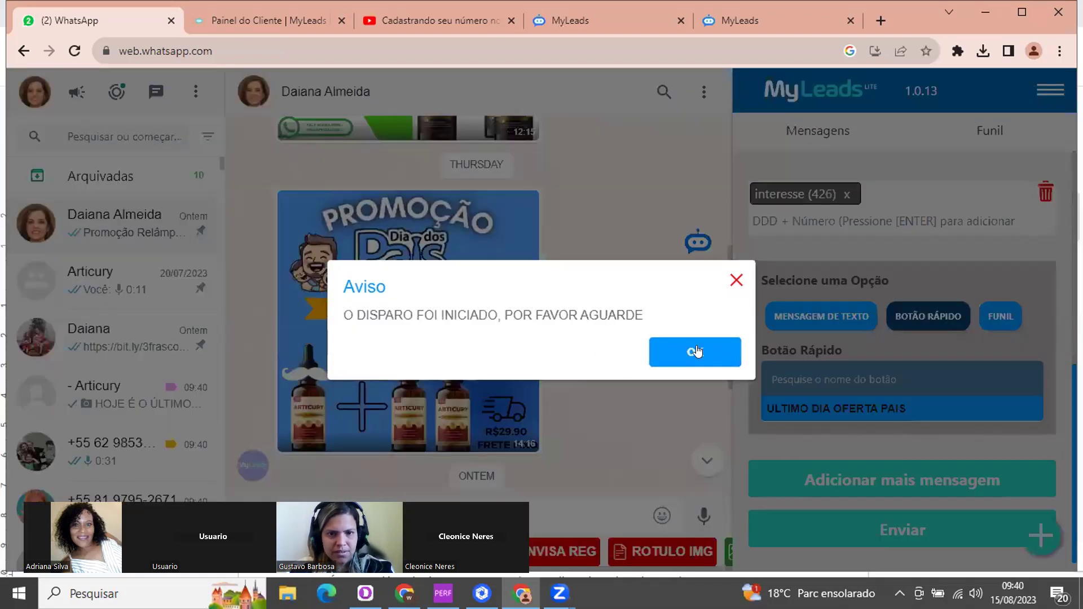
left_click(698, 351)
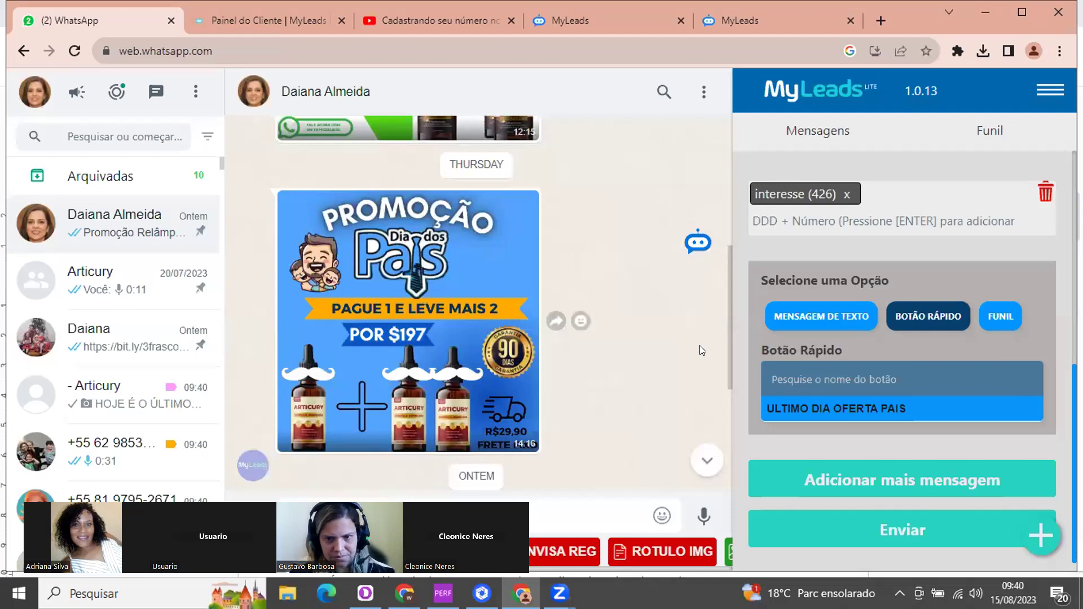
left_click(994, 146)
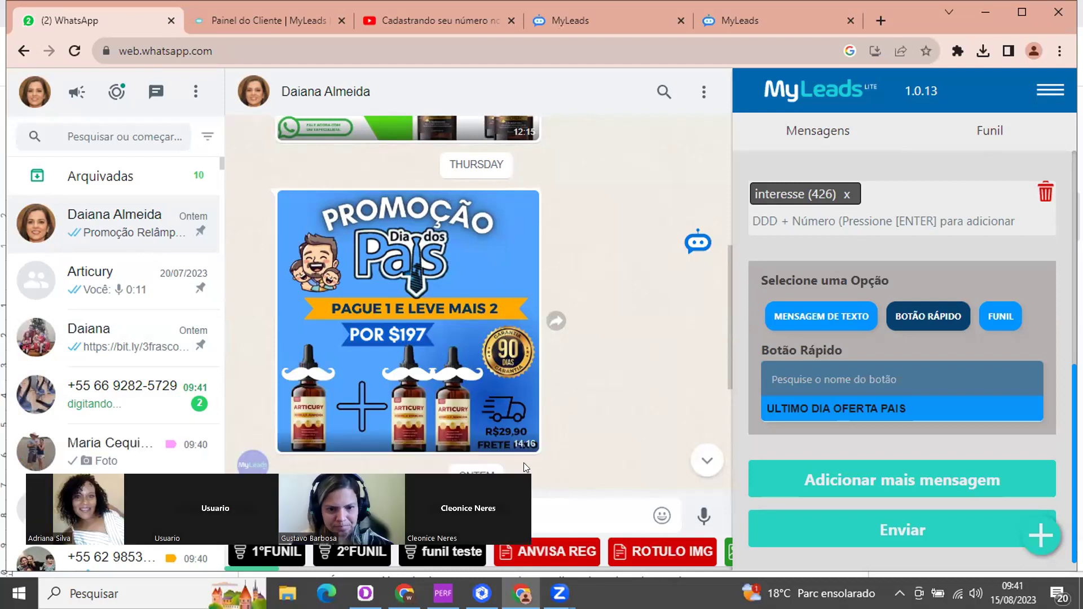
key("alt+Tab")
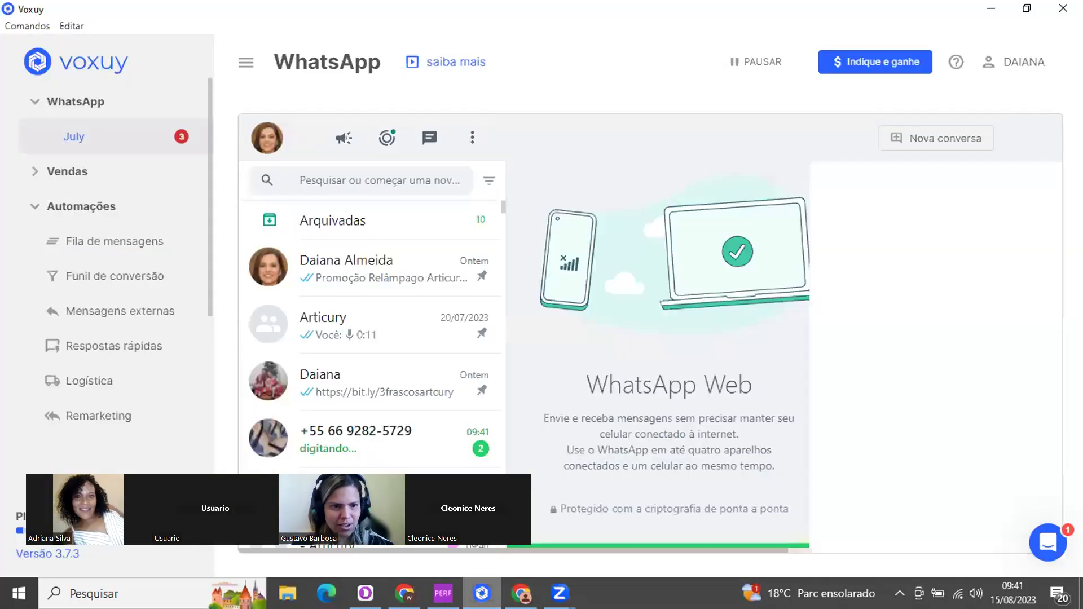
key("alt+Tab")
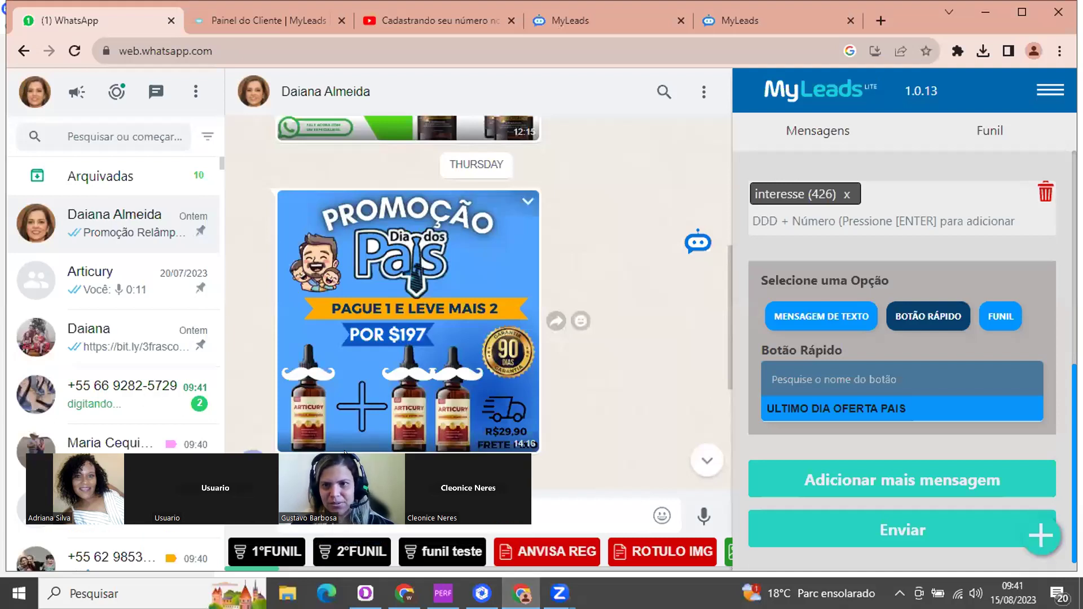
View the MyLeads theme settings, close them and collapse the MyLeads side panel
left_click(1049, 91)
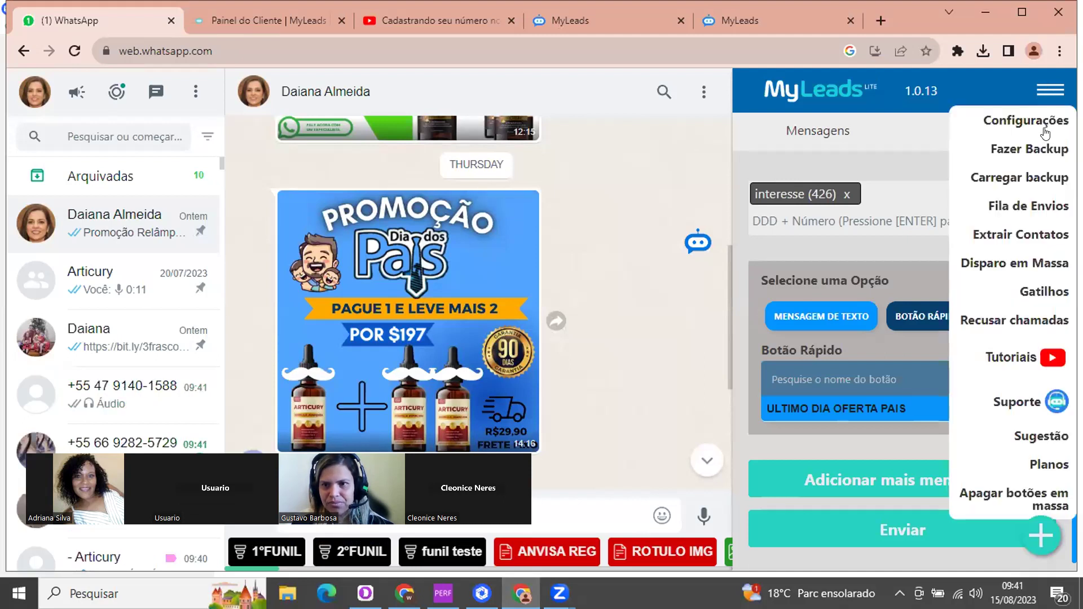
left_click(1041, 120)
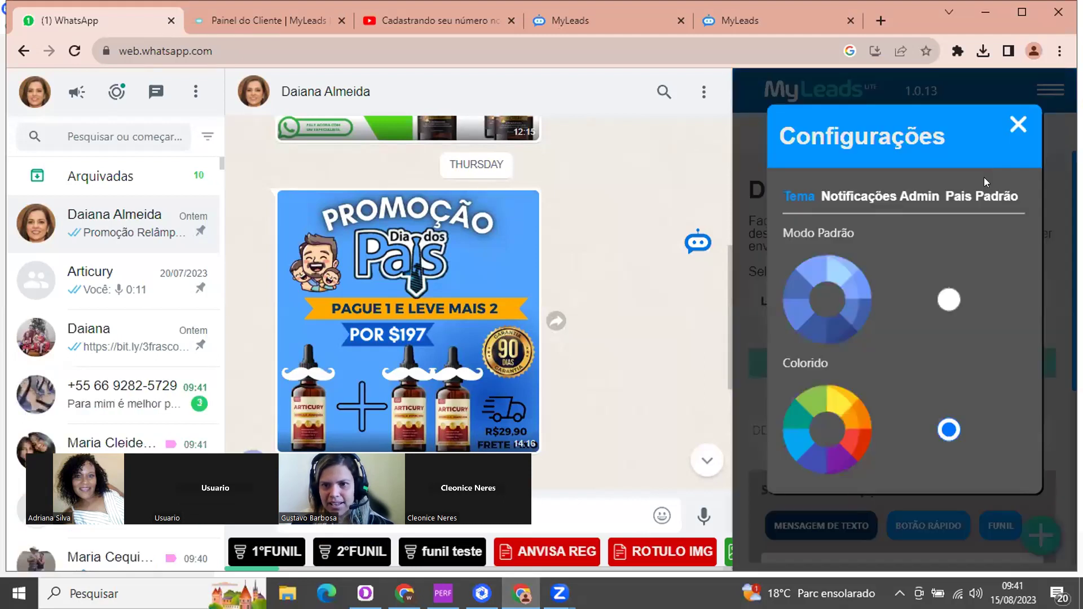
left_click(1020, 127)
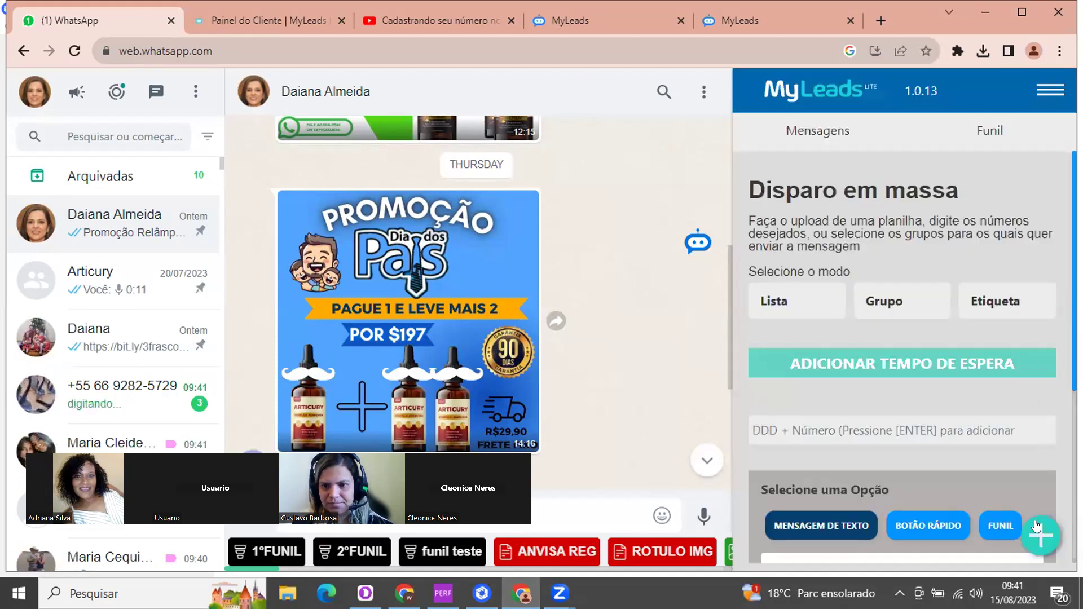
left_click(698, 244)
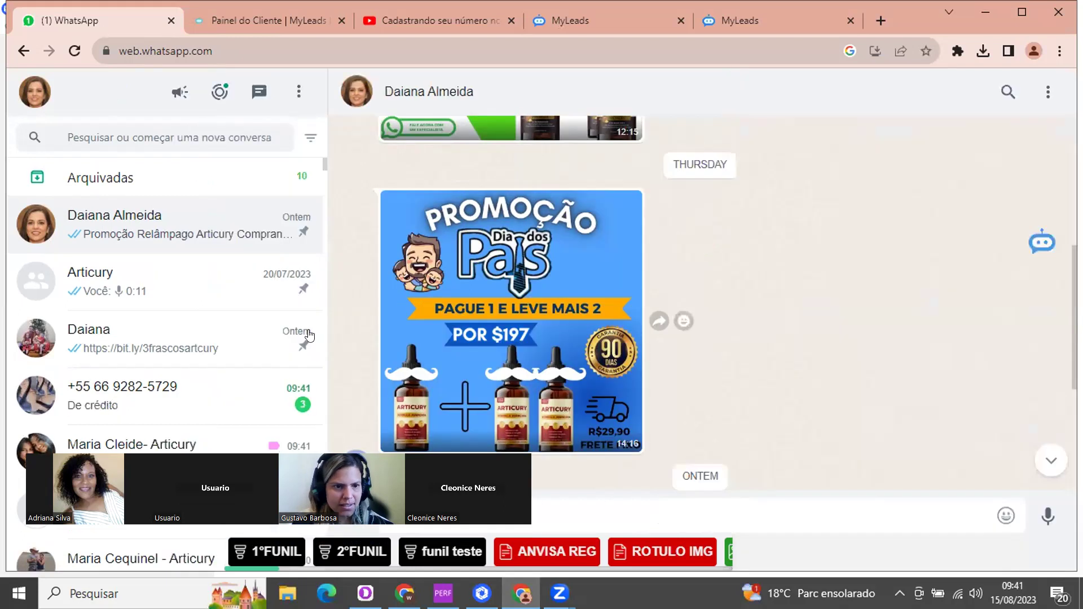
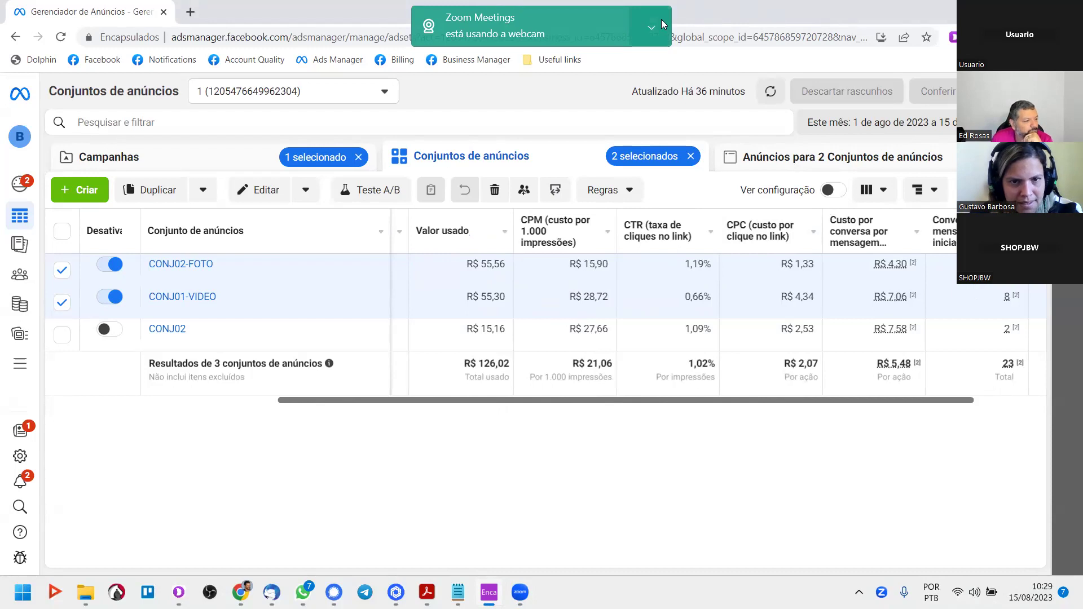
In Meta Ads Manager, examine the ad sets' cost and conversation metrics and open the ads of the two selected ad sets
left_click(609, 68)
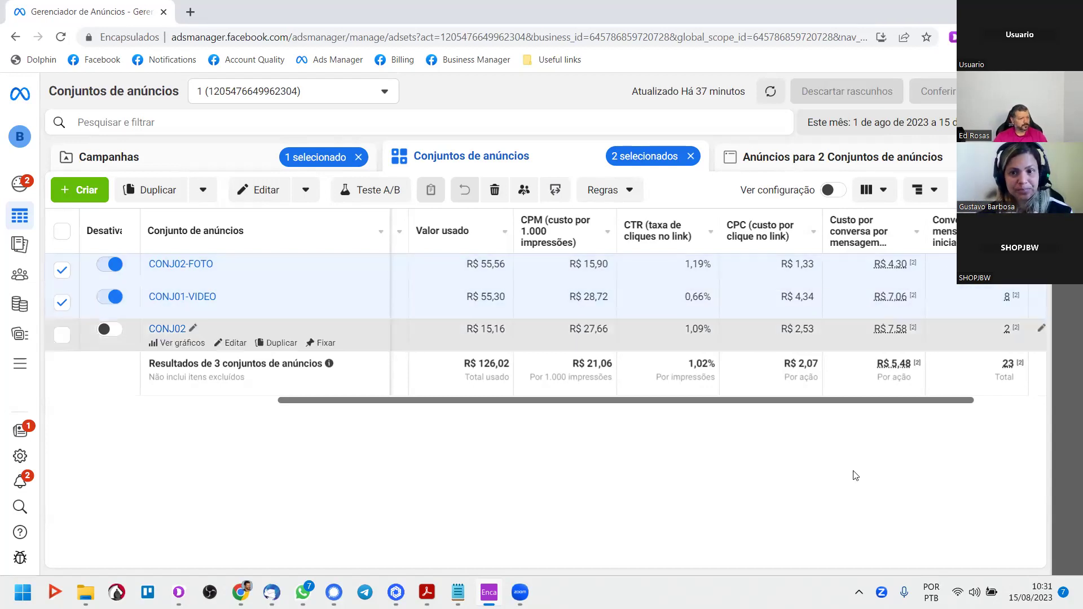
scroll(921, 405, "right", 3)
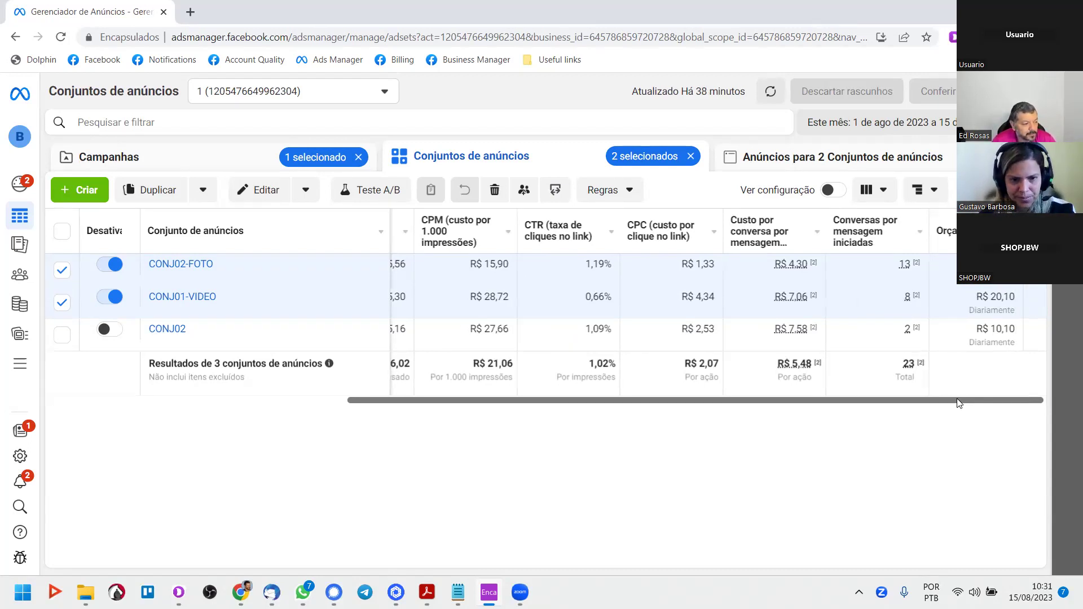
left_click(797, 164)
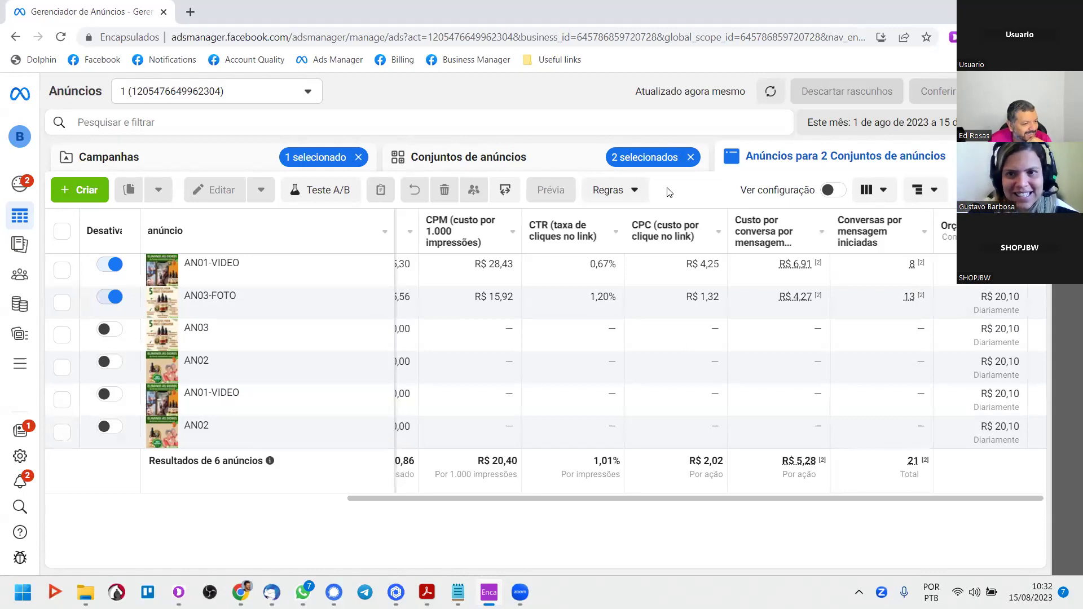
left_click(908, 123)
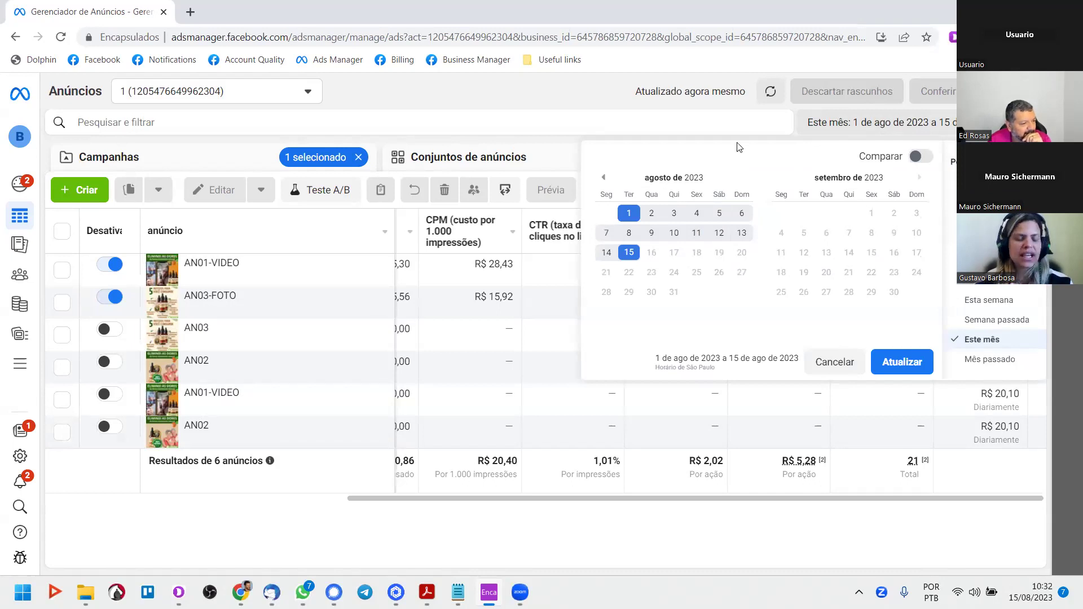
left_click(589, 99)
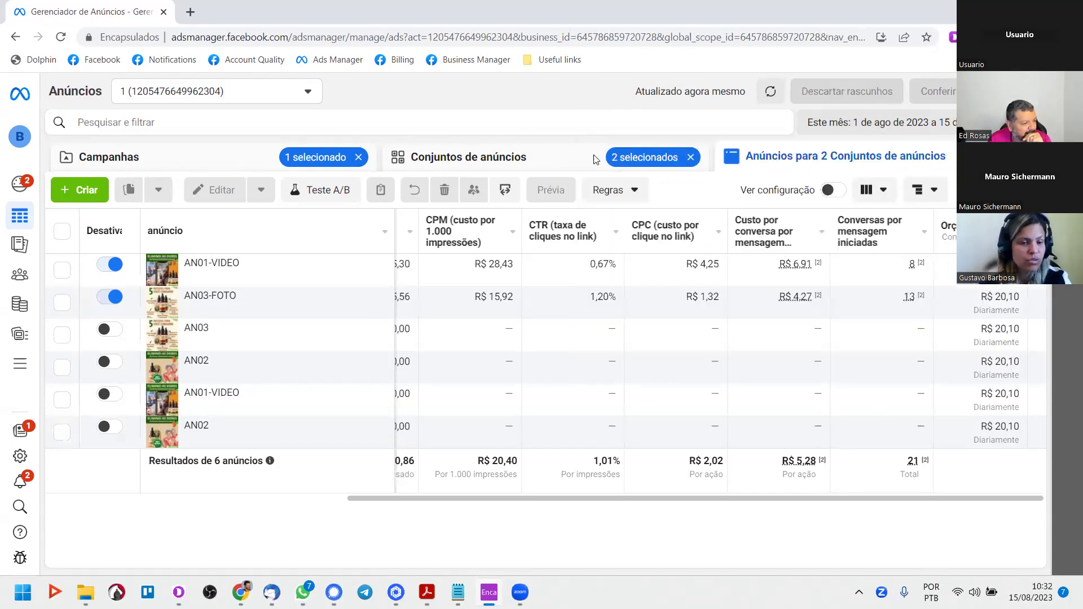
Return to the ad sets and set their reporting period to 13–15 August 2023
left_click(576, 163)
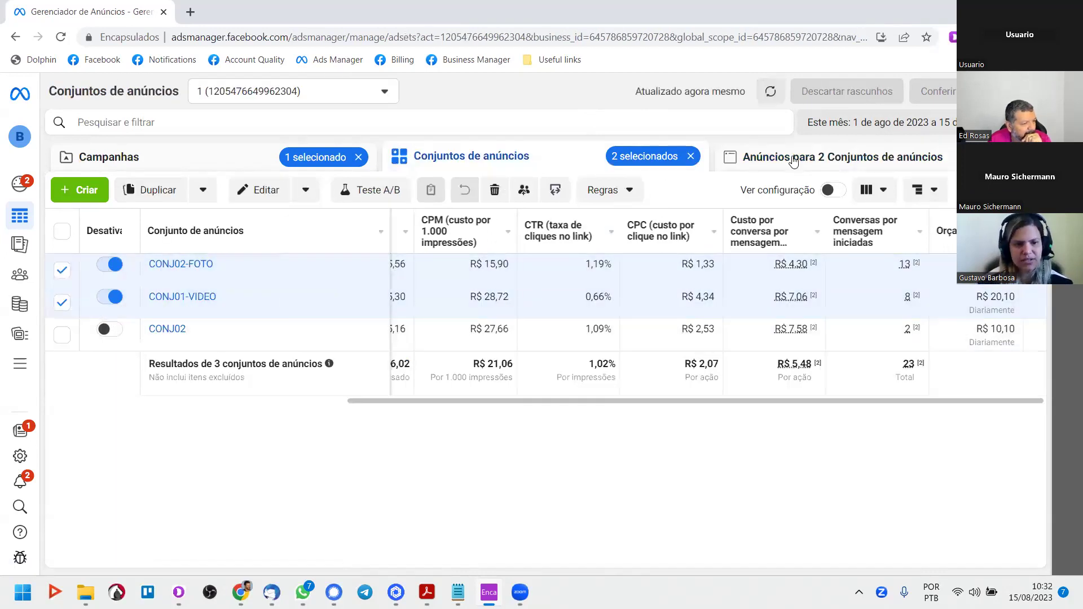
left_click(889, 124)
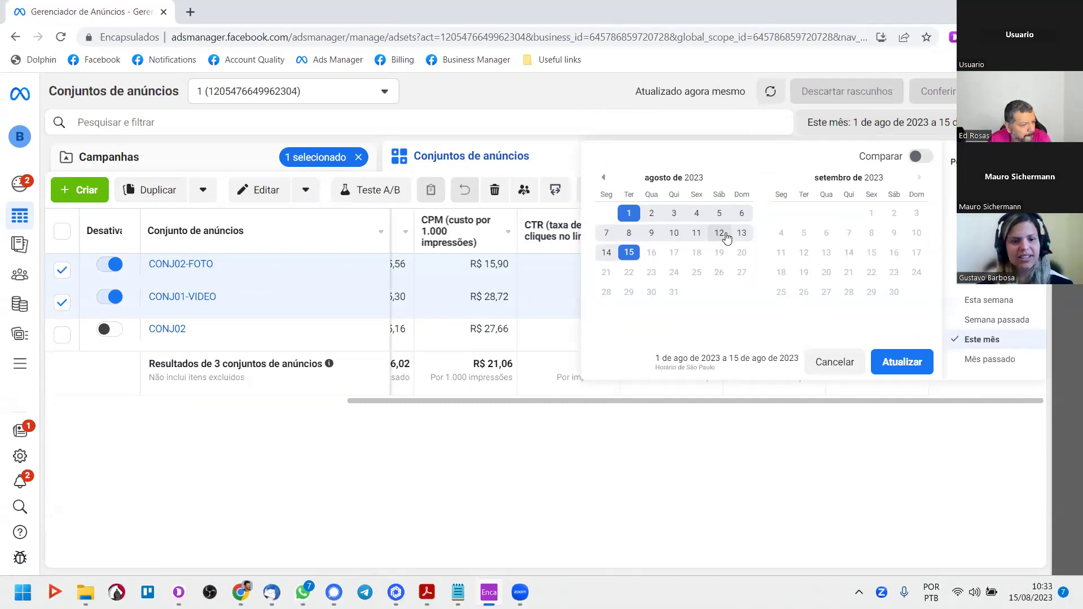
left_click(628, 252)
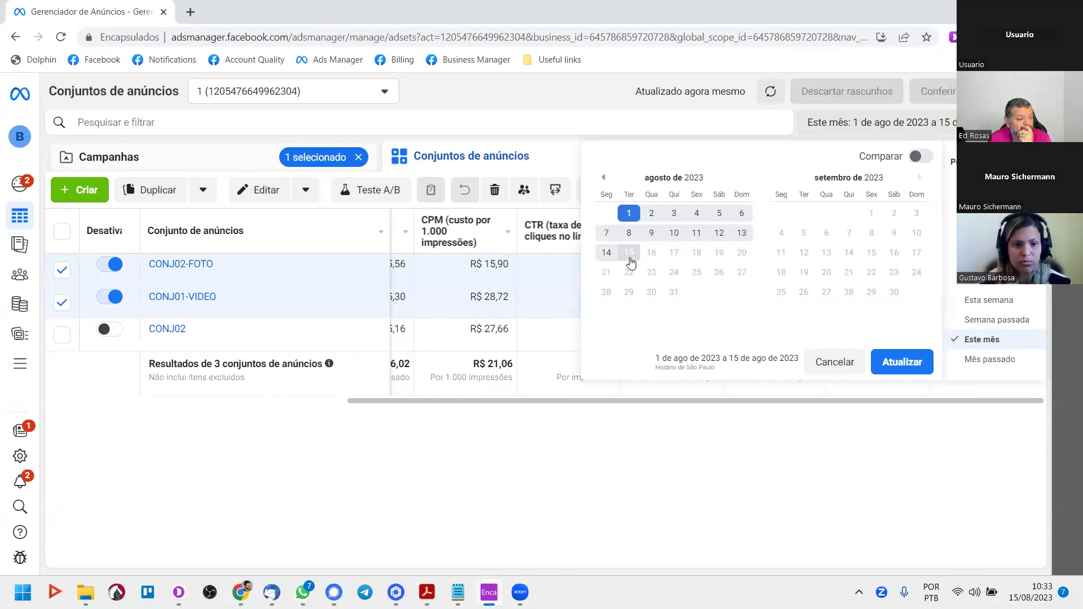
left_click(611, 259)
left_click(629, 252)
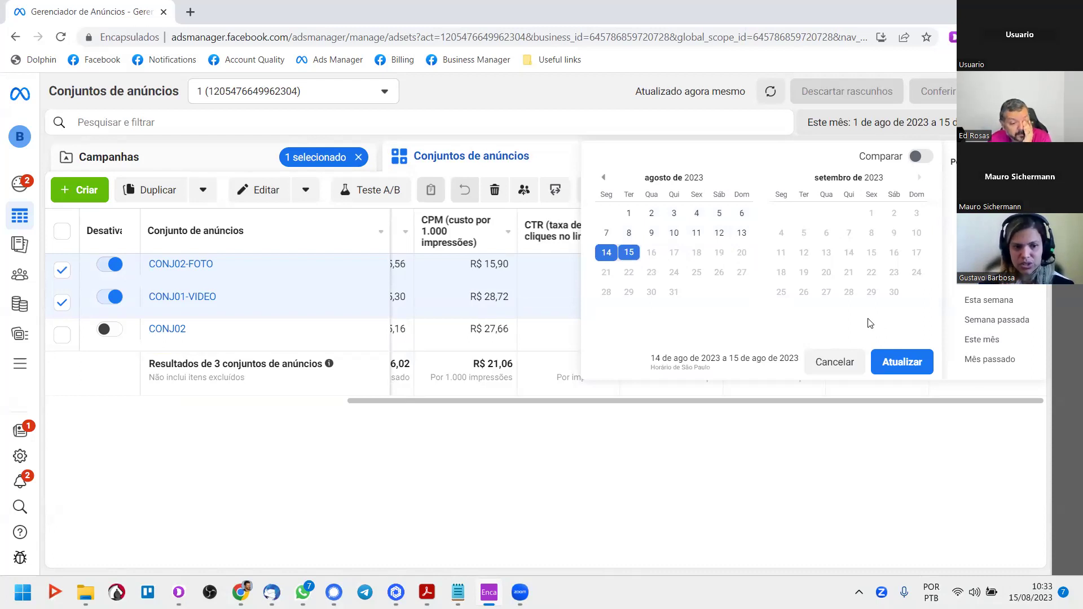
left_click(741, 233)
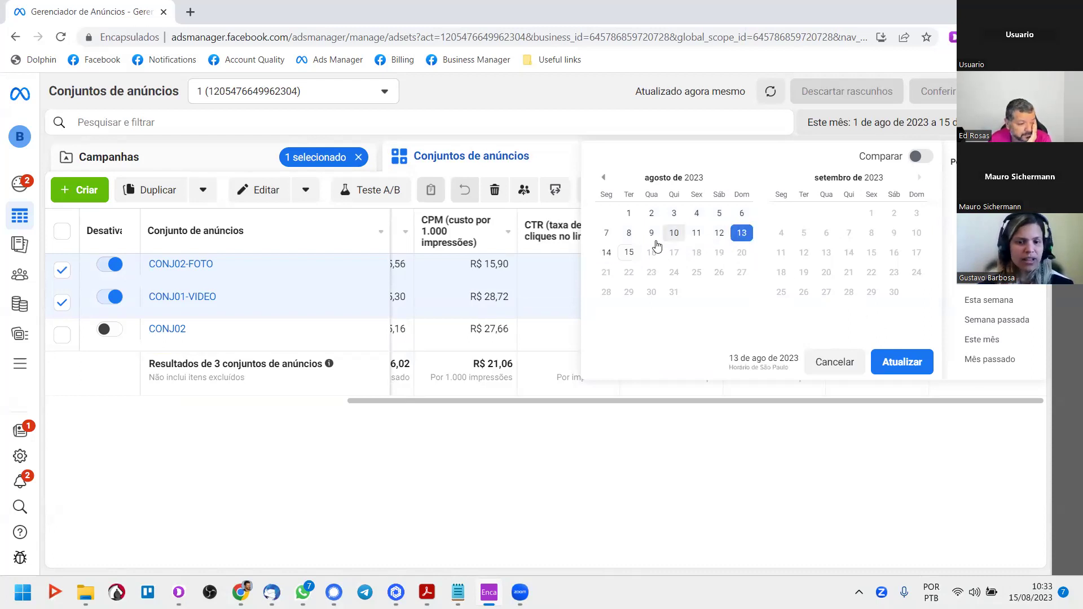
left_click(629, 253)
left_click(902, 362)
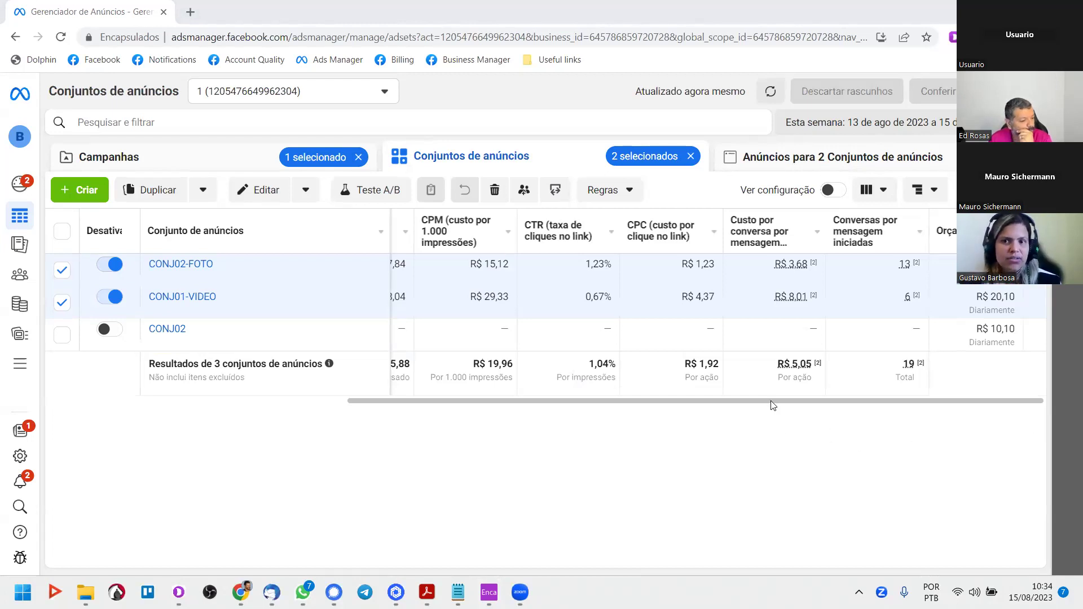
Try to restrict the ad sets' reporting period to 15 August 2023 only
scroll(747, 409, "left", 2)
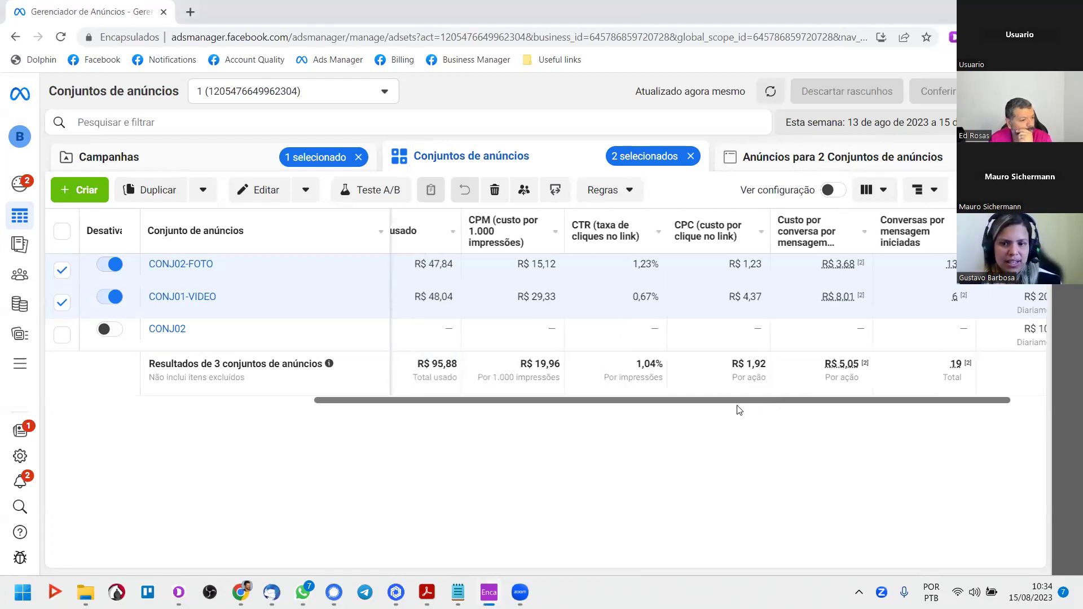
left_click(887, 124)
left_click(629, 253)
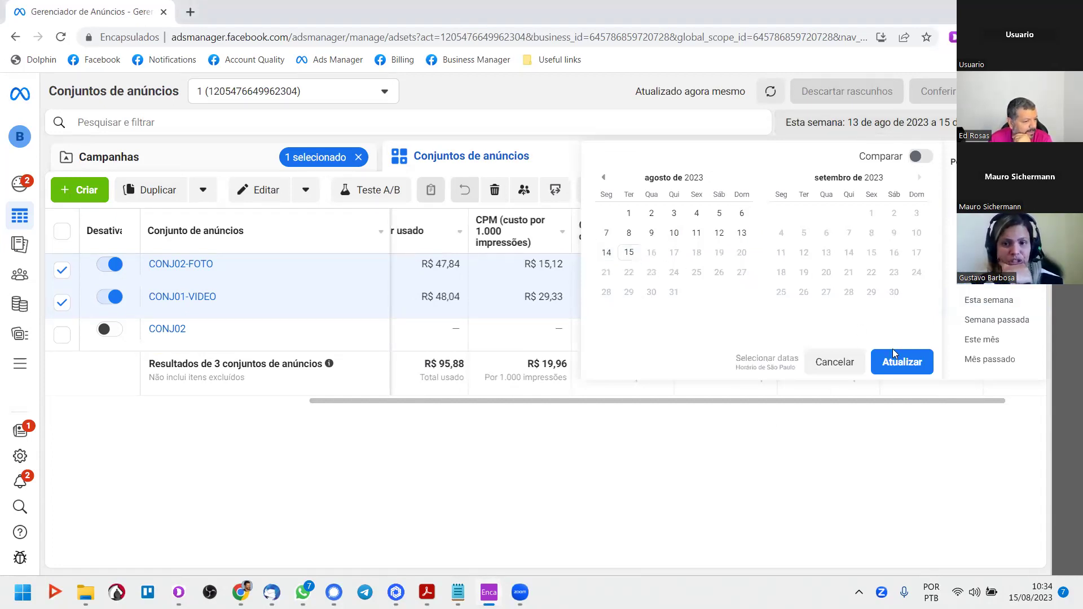
left_click(898, 366)
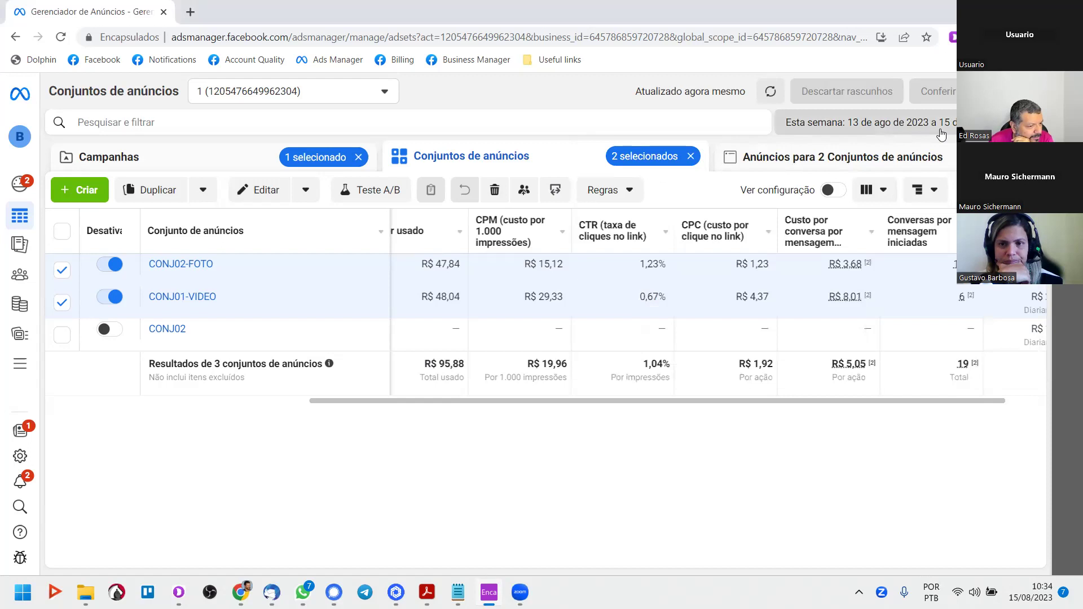
left_click(869, 123)
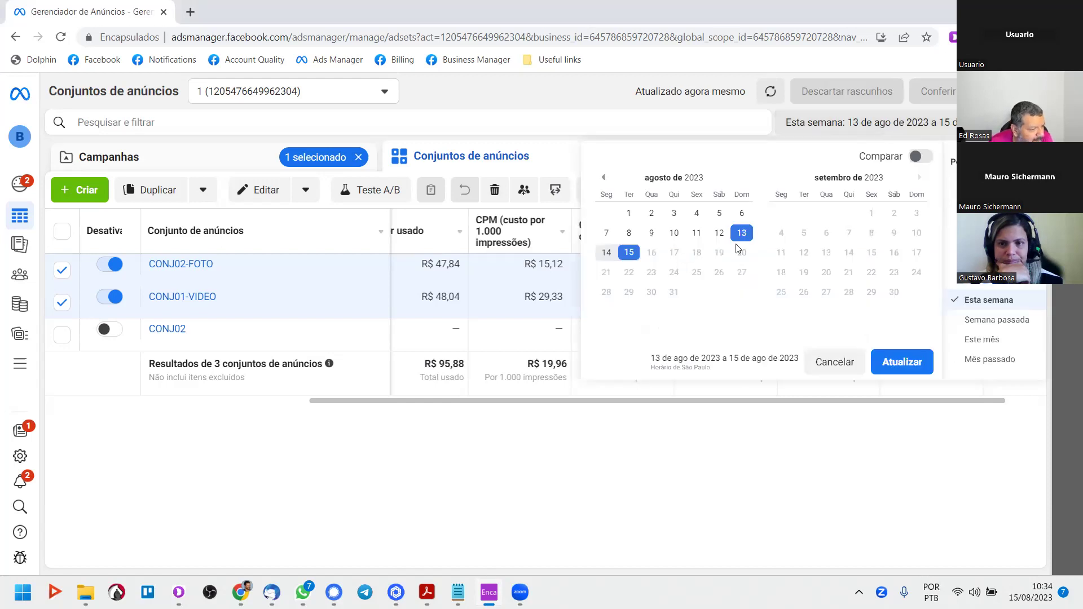
left_click(636, 259)
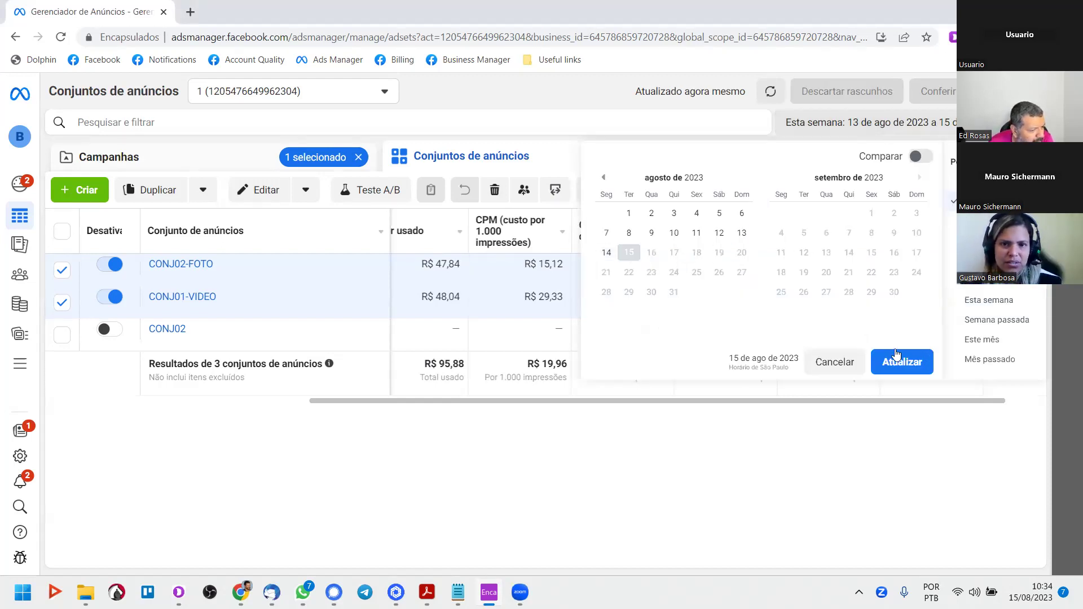
left_click(845, 363)
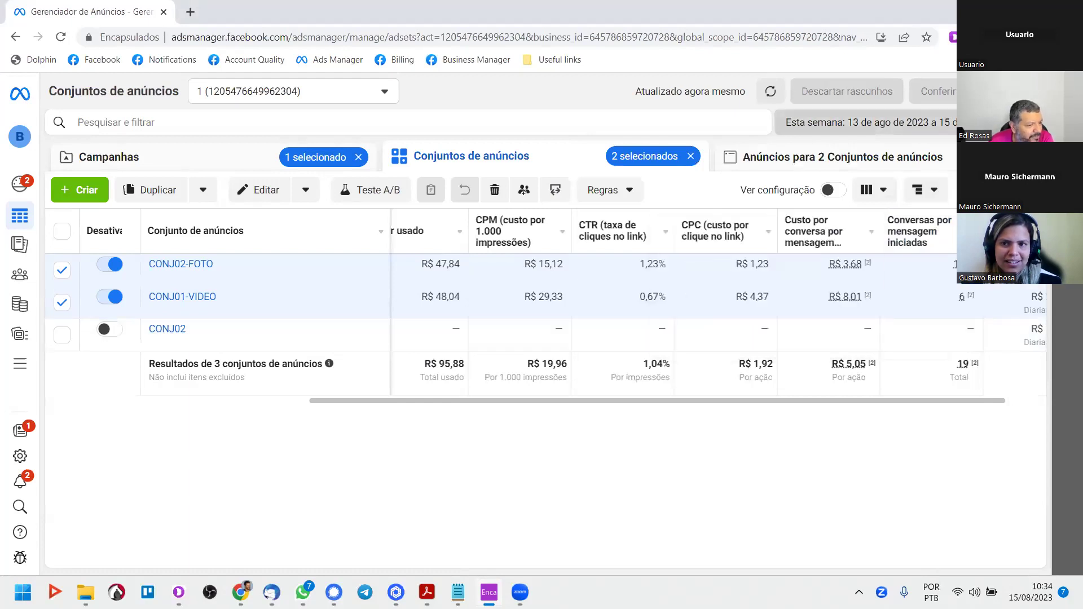
Set the reporting period to Hoje and examine the cost per conversation and conversations started for the ad sets
left_click(868, 123)
left_click(937, 261)
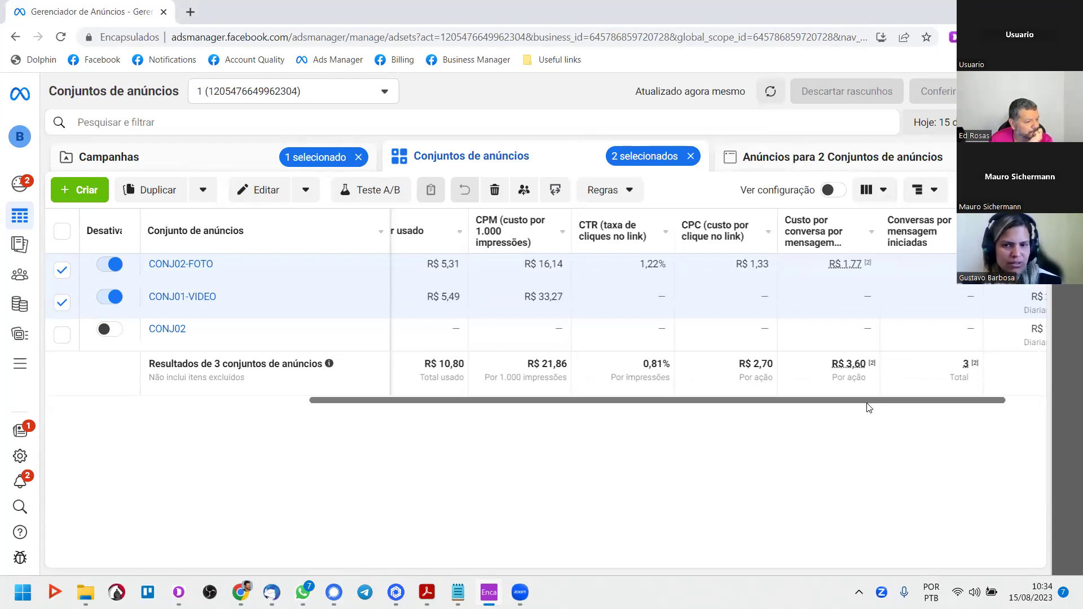
left_click_drag(869, 407, 892, 407)
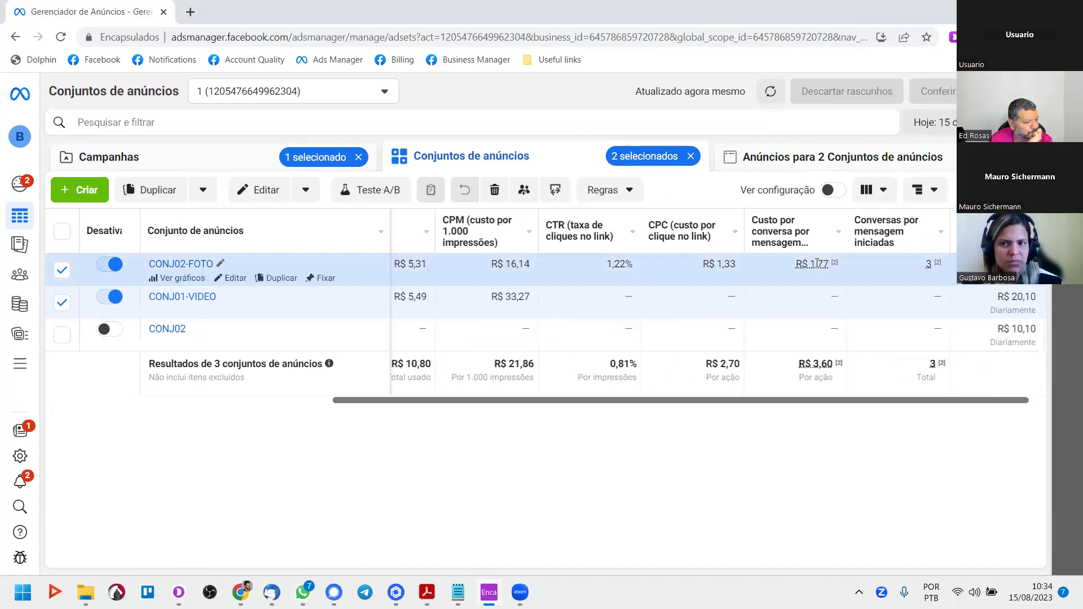
mouse_move(817, 262)
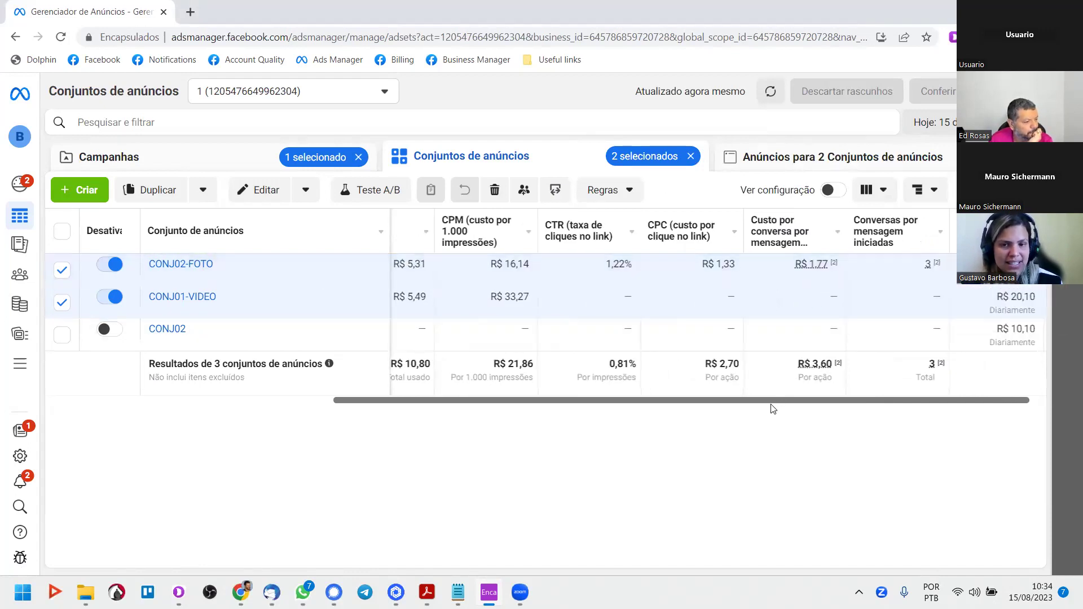
scroll(790, 405, "right", 1)
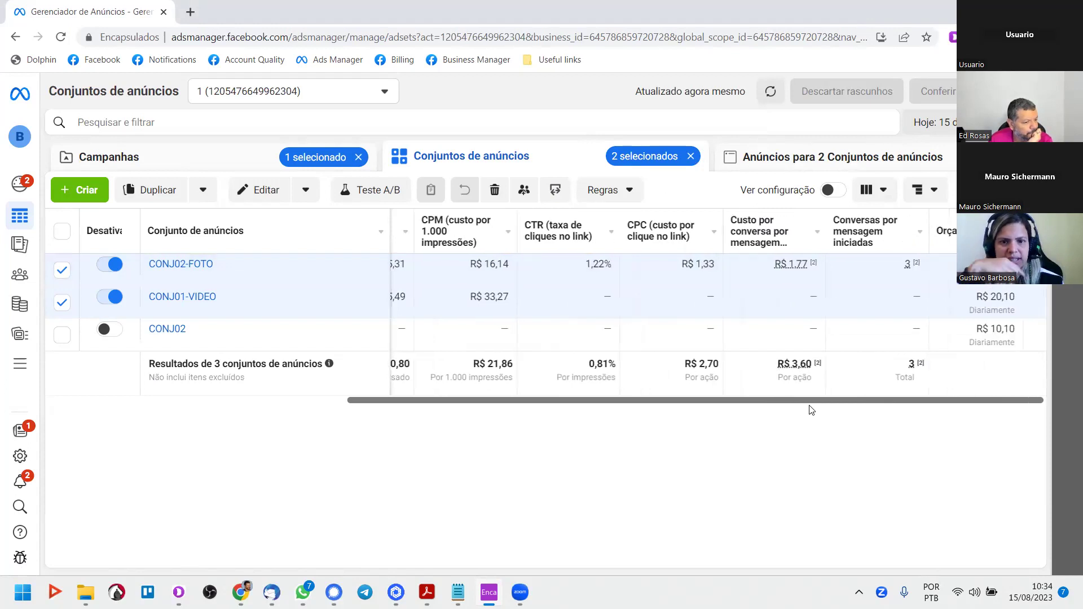
Change the ad sets' reporting period to Ontem, 14 August 2023
left_click(926, 191)
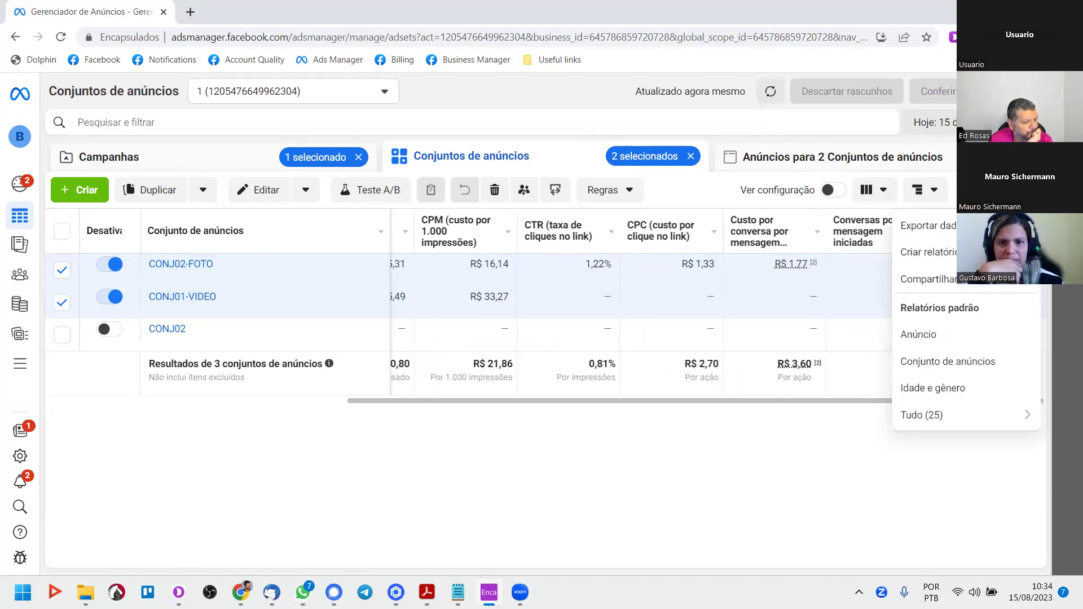
left_click(933, 122)
left_click(982, 221)
left_click(902, 362)
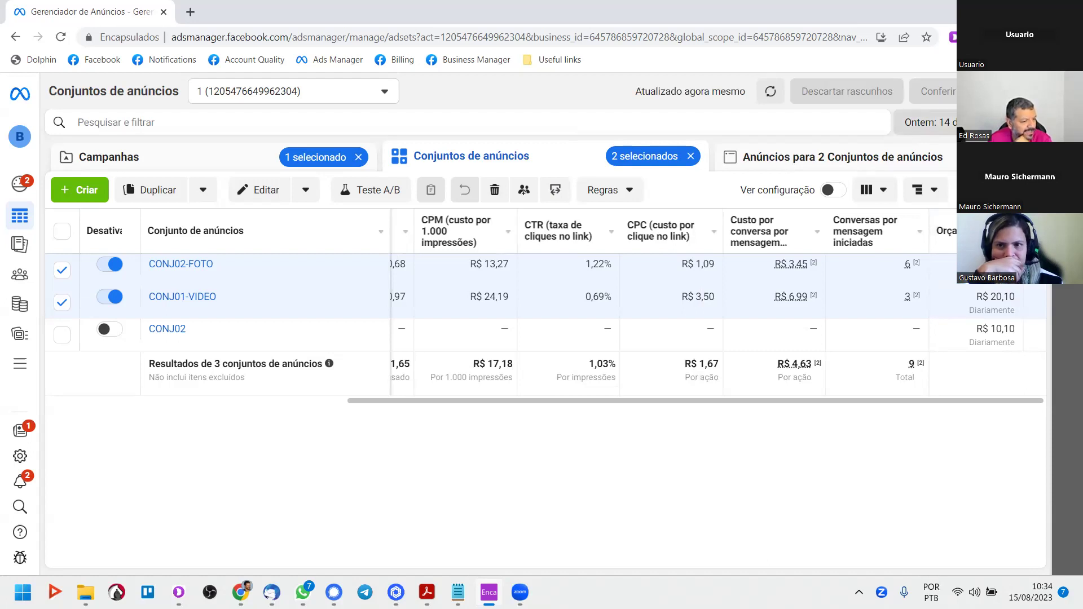
Try to restrict the ad sets' reporting period to 13 August 2023
left_click(925, 122)
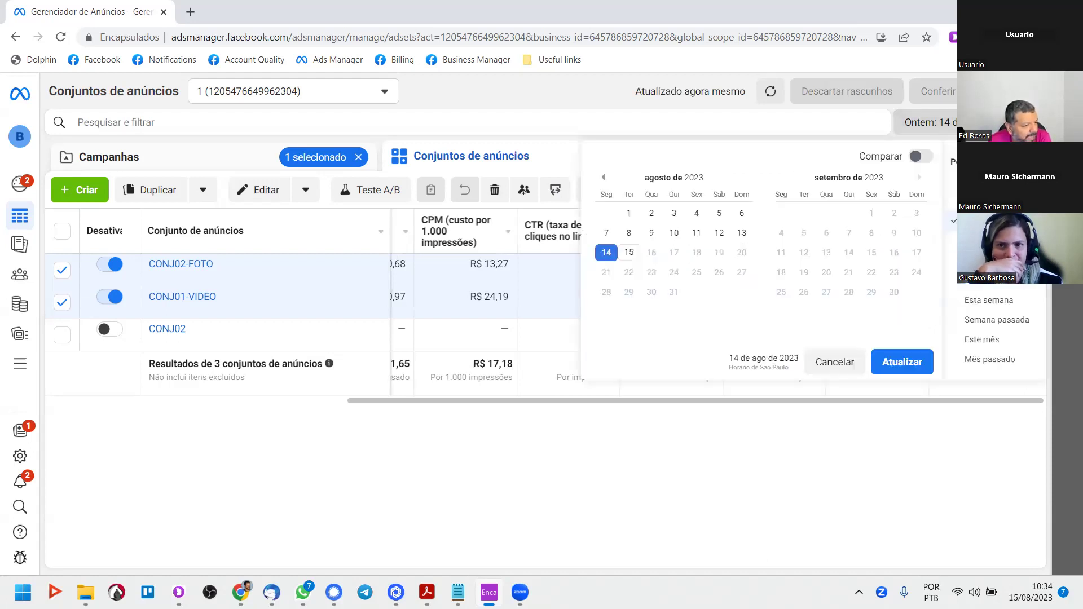
left_click(742, 234)
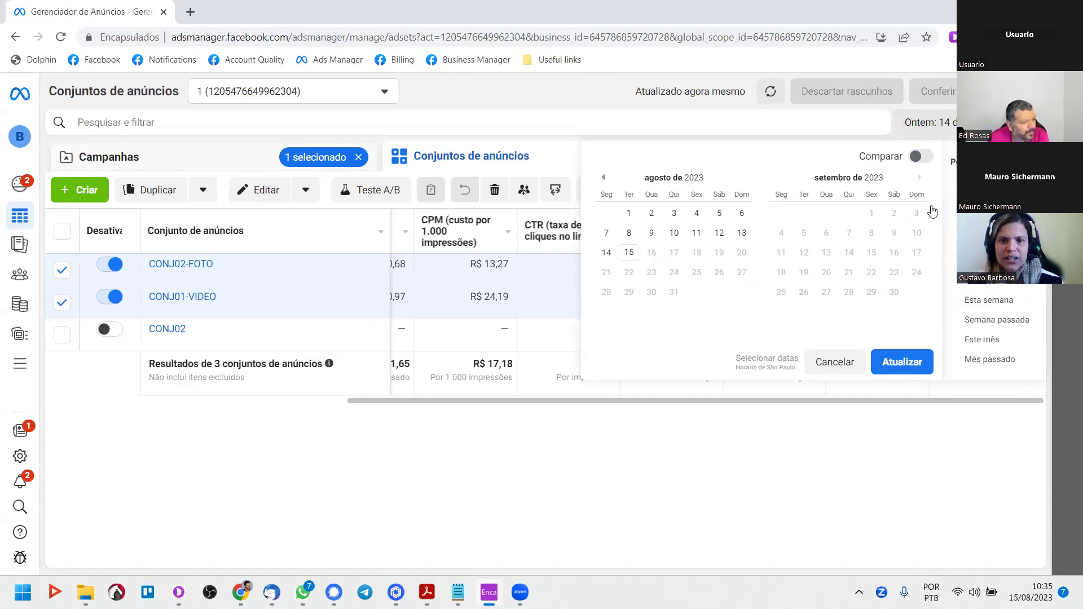
left_click(902, 362)
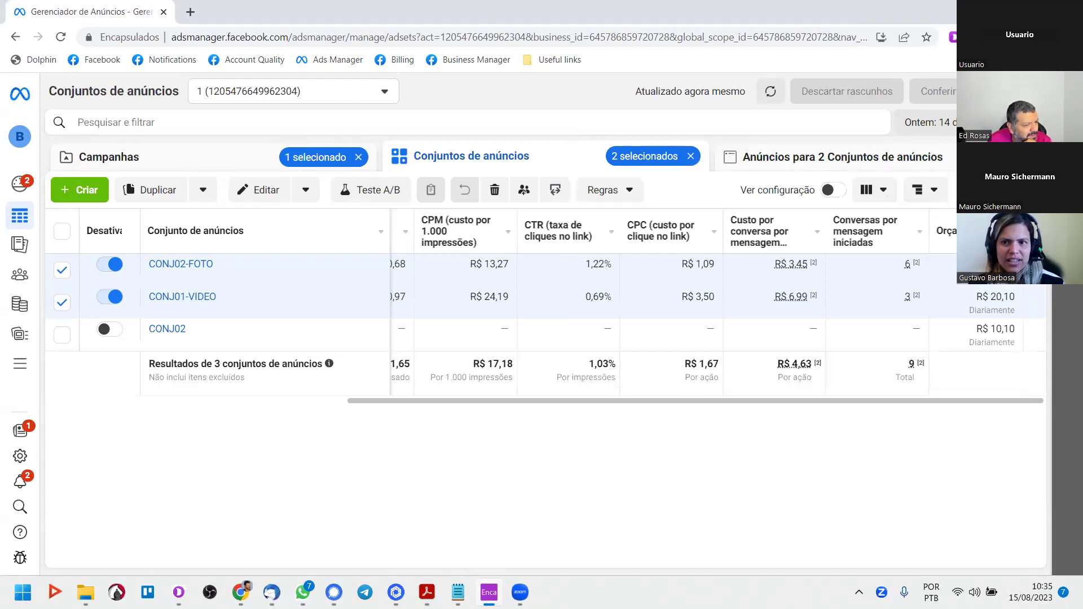
Set the reporting period to 13 August 2023 only and examine the ad sets' cost per conversation for that day
left_click(937, 122)
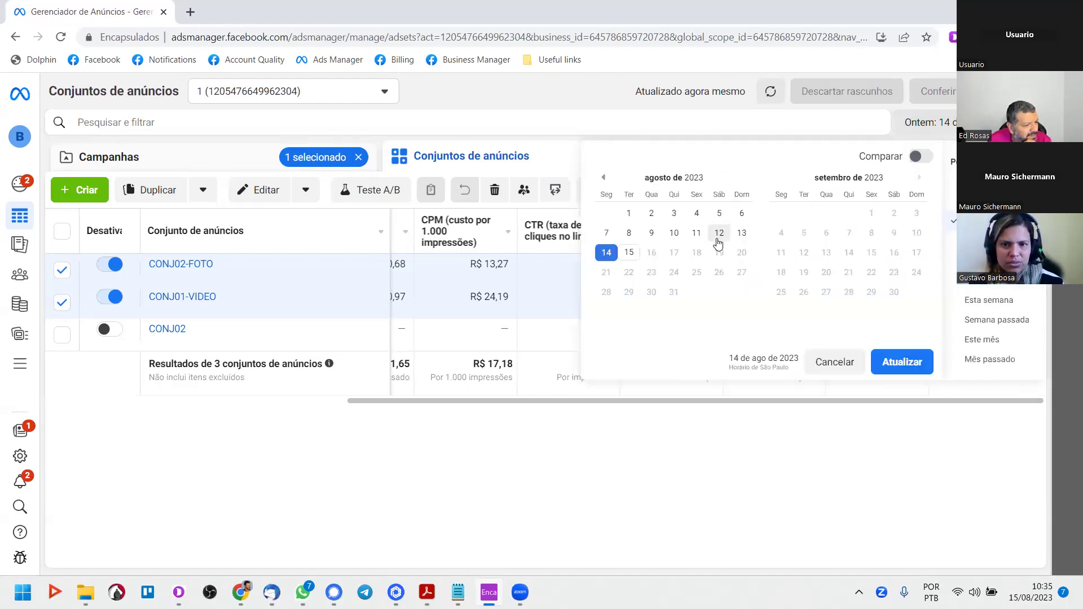
left_click(739, 236)
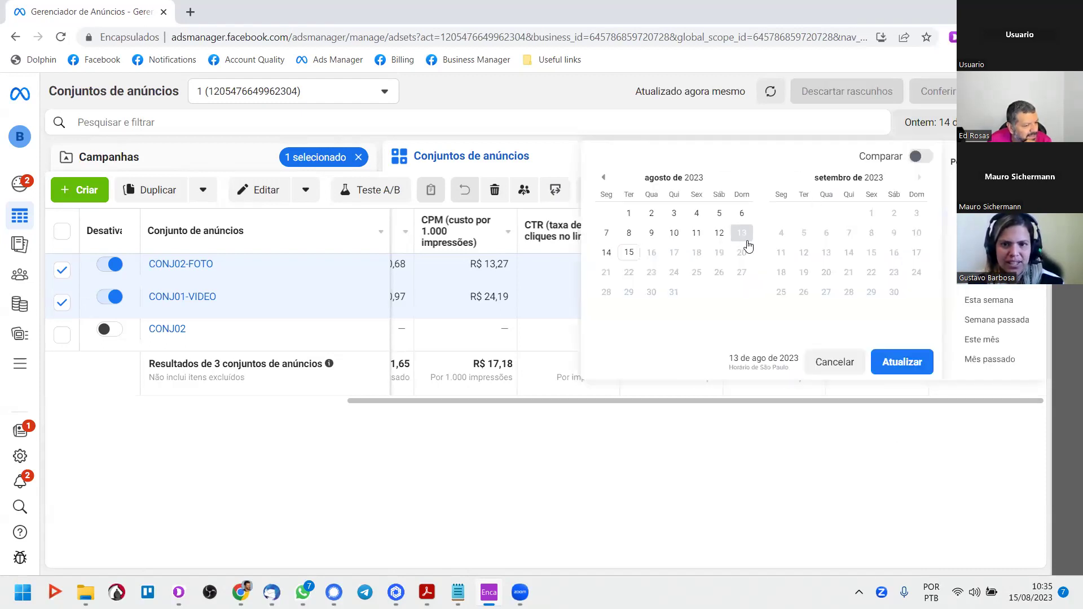
left_click(902, 366)
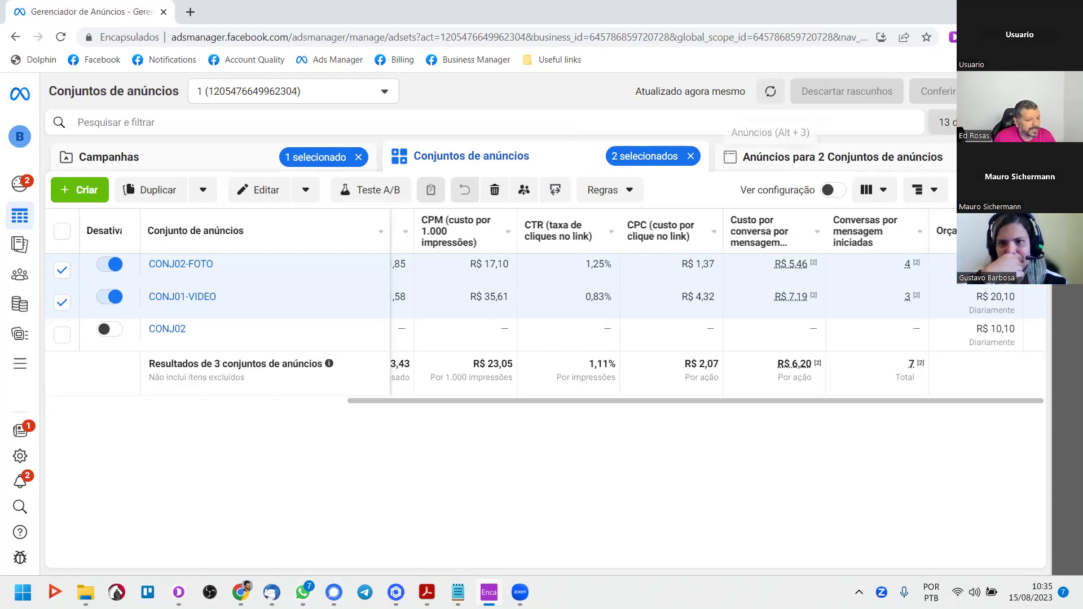
Set the reporting period to Máximo and review the ad sets' reach, frequency, amount spent, CPM and CTR columns
left_click(940, 123)
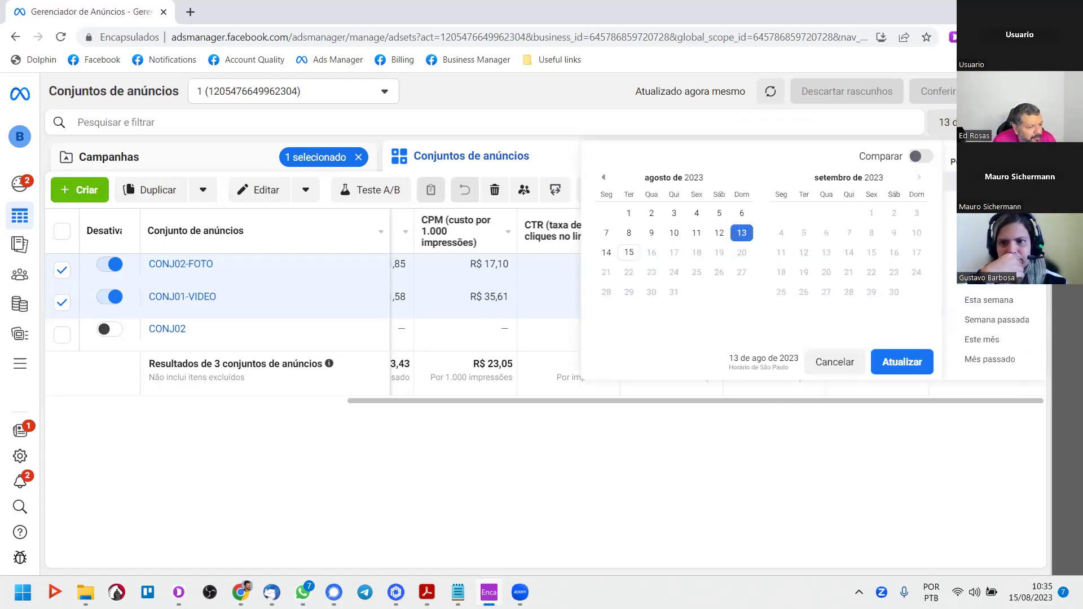
left_click(990, 379)
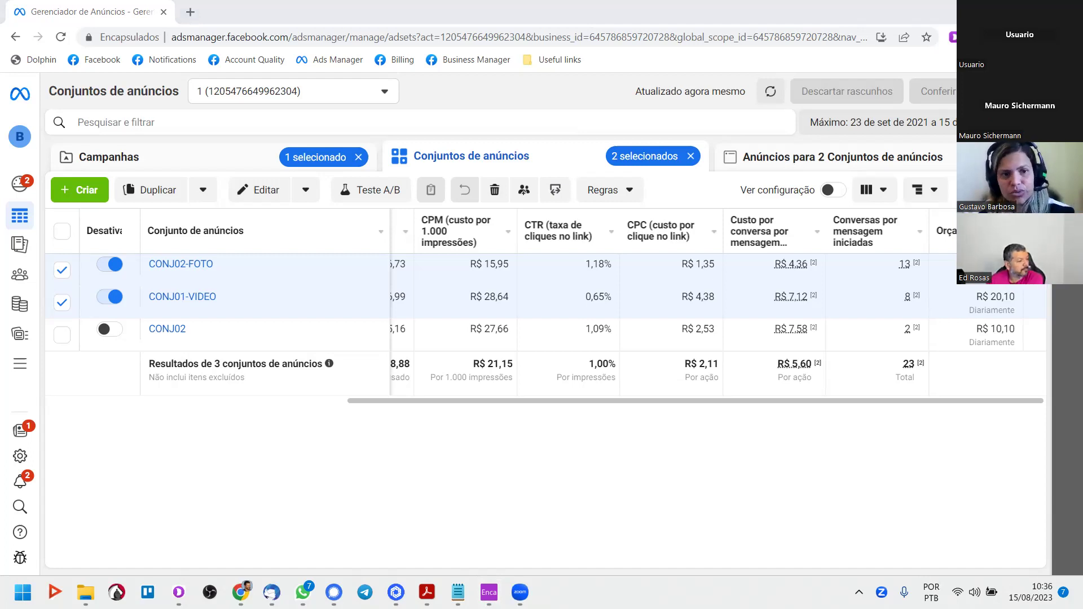
left_click(499, 164)
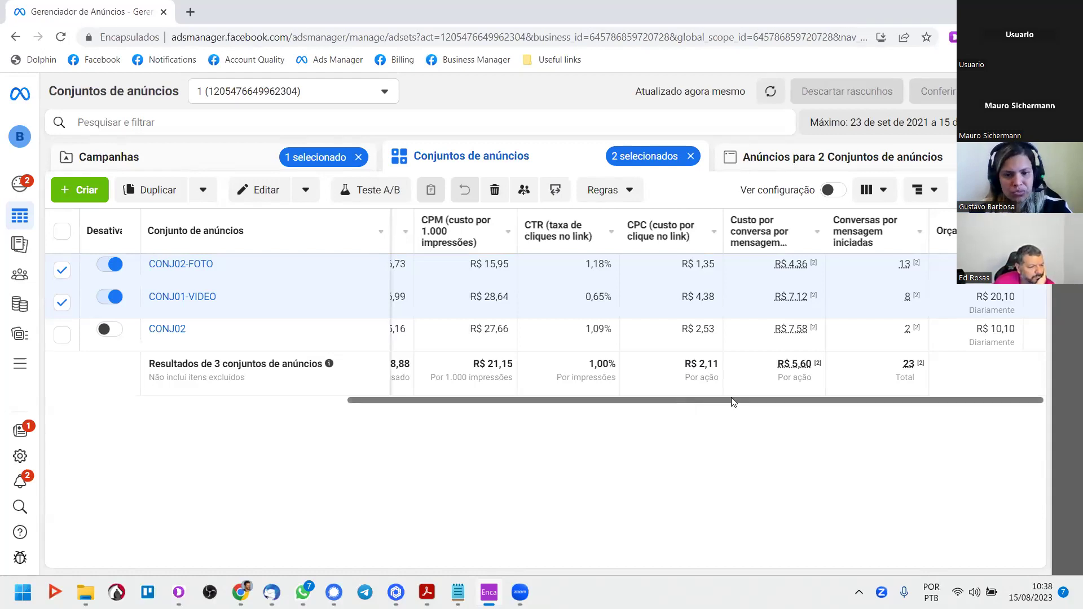
left_click_drag(733, 402, 472, 411)
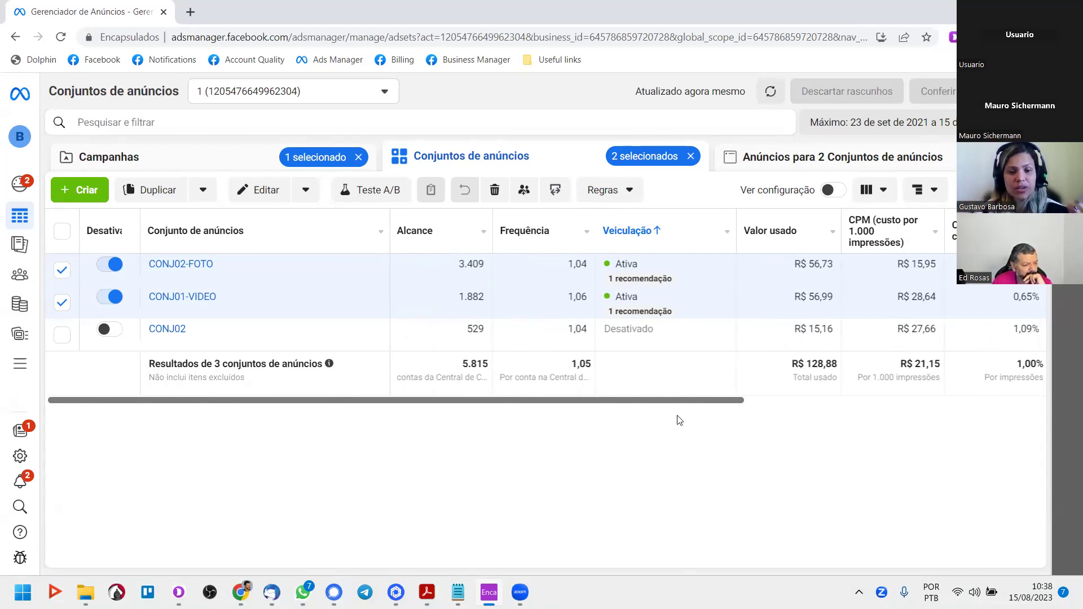
left_click_drag(666, 402, 788, 408)
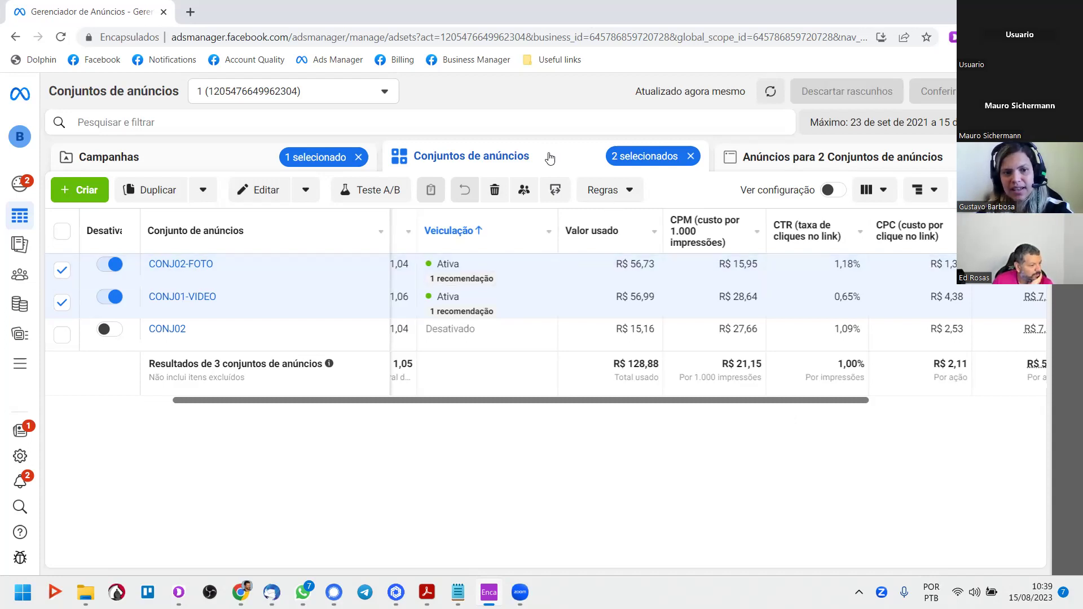
Turn off the CONJ01-VIDEO ad set and keep CONJ02-FOTO turned on
left_click(108, 265)
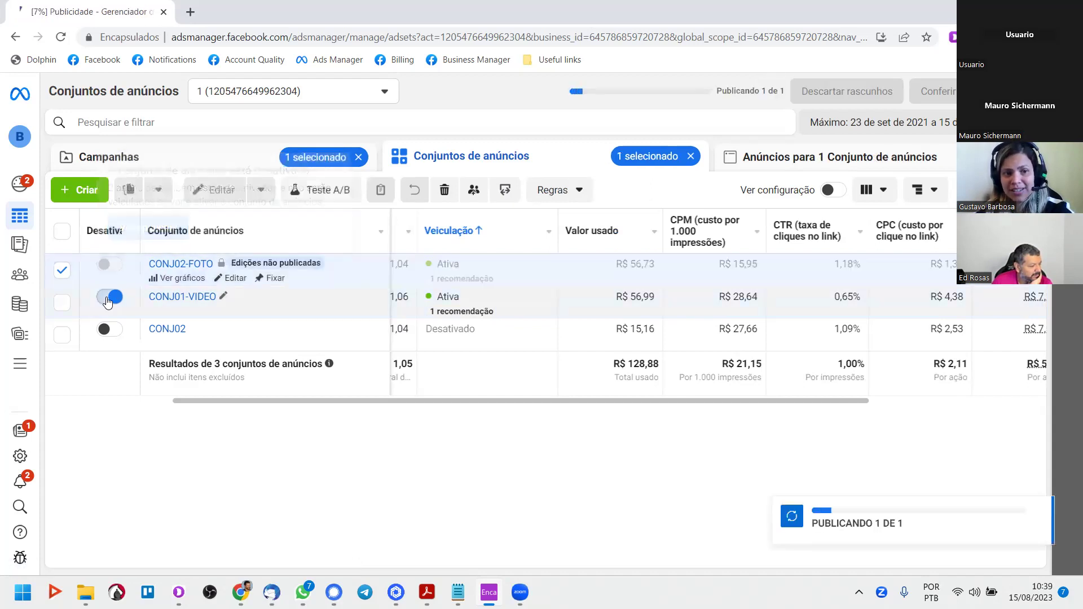
mouse_move(108, 300)
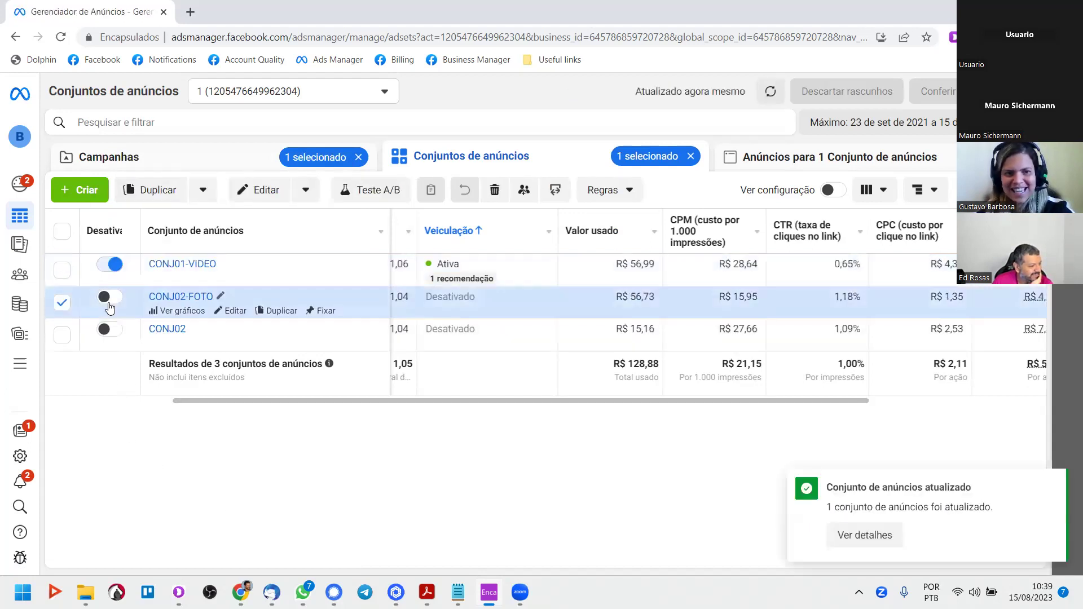
left_click(108, 298)
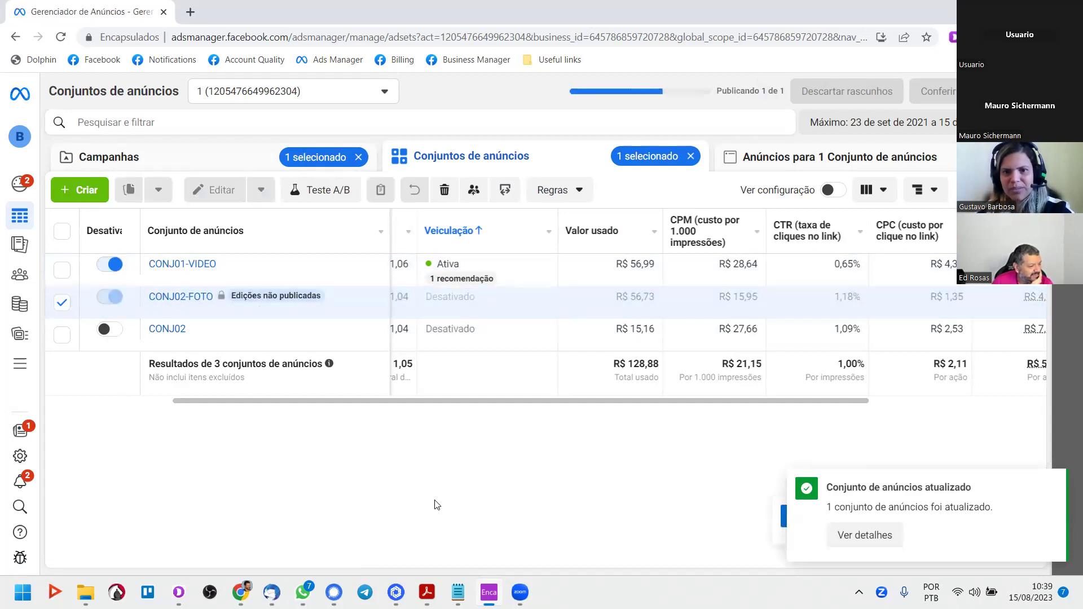
left_click(110, 297)
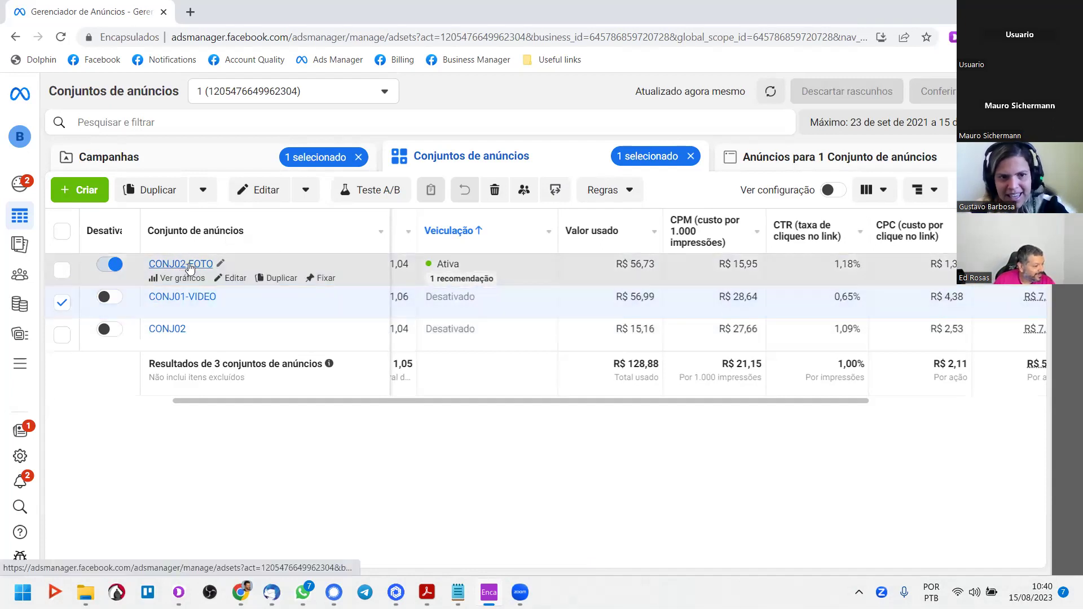
Duplicate the CONJ02-FOTO ad set into the original campaign with 4 copies, keeping existing reactions, comments and shares
left_click(270, 279)
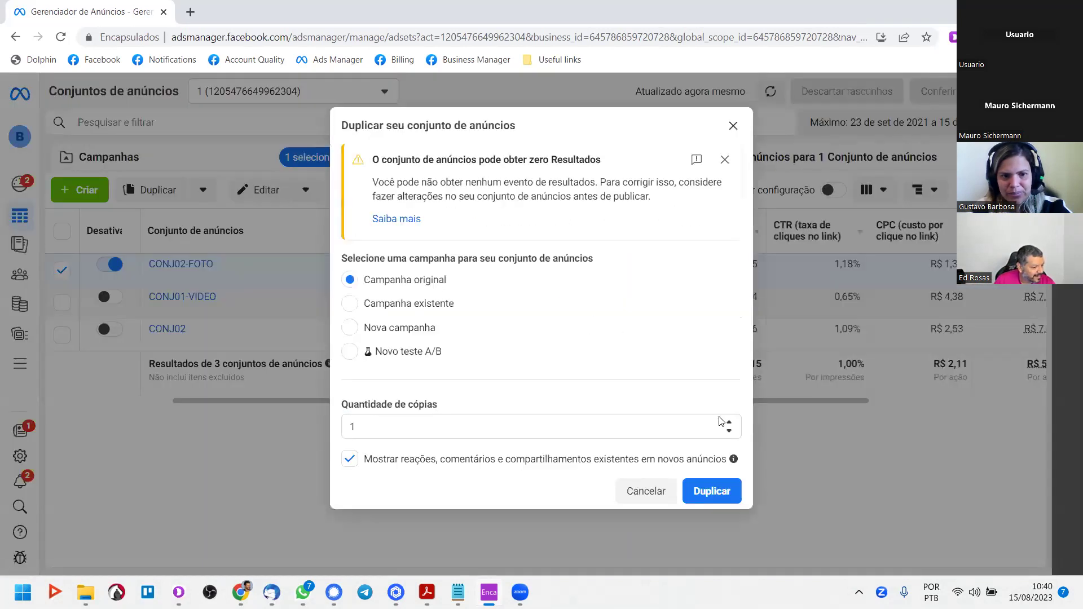
left_click(728, 423)
left_click(728, 423)
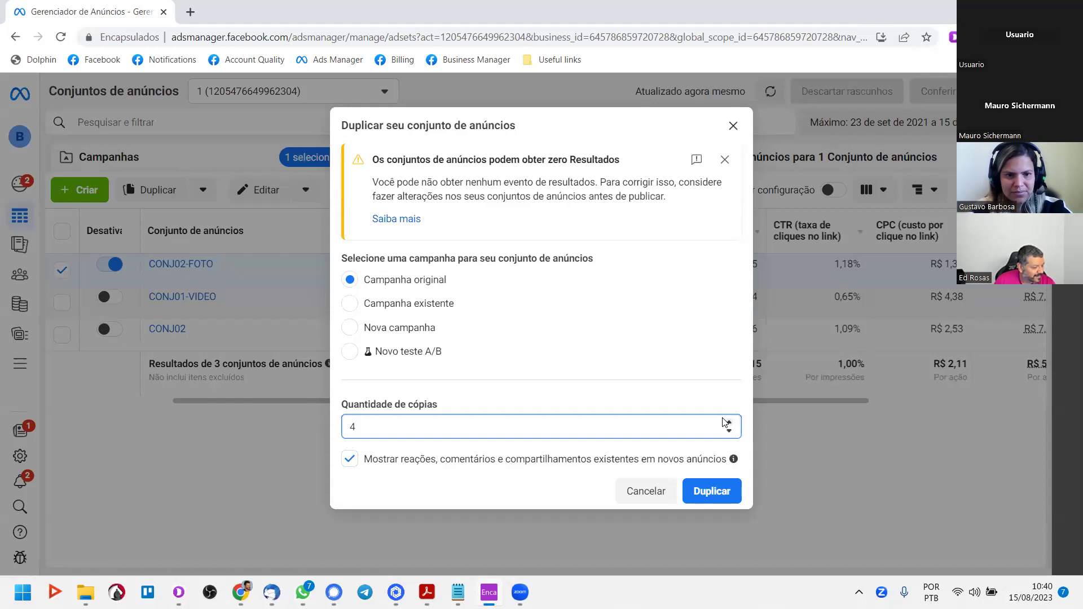
left_click(712, 494)
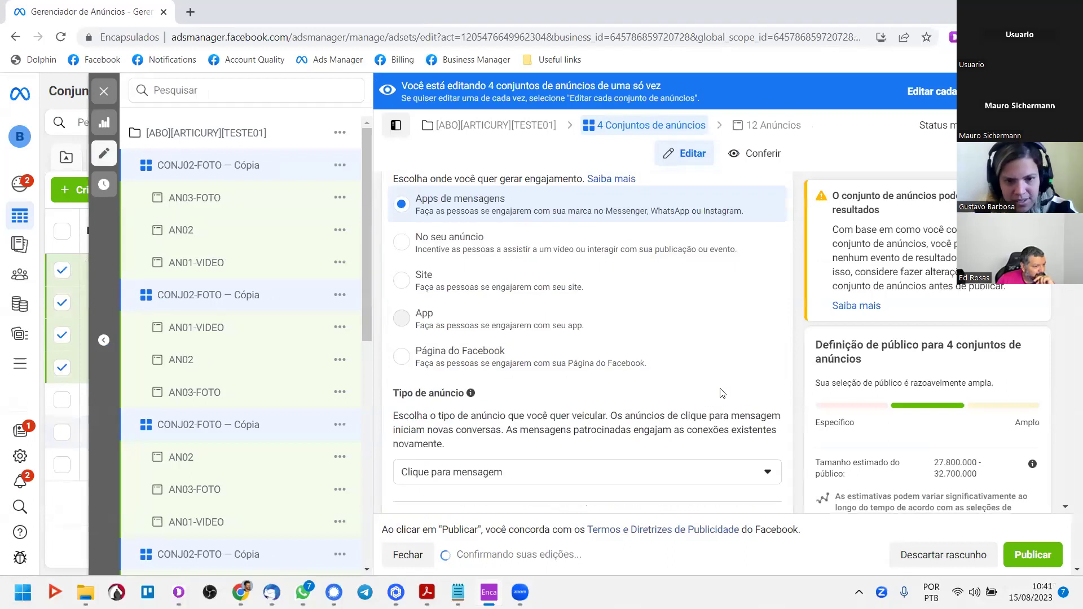
Set the daily budget of the four CONJ02-FOTO copies to R$ 10,10
scroll(719, 388, "down", 8)
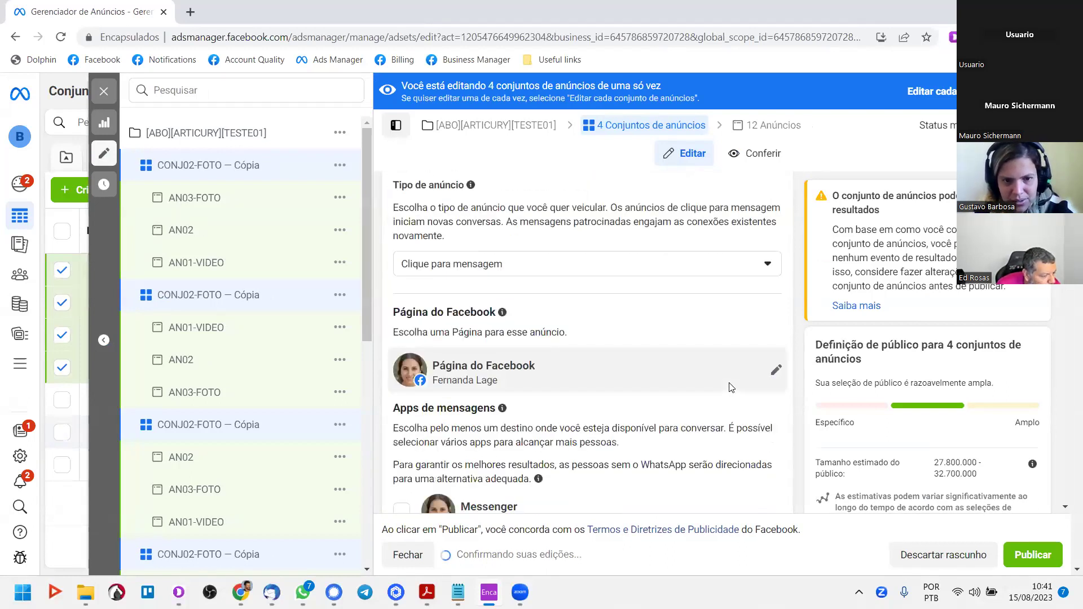
scroll(731, 388, "down", 6)
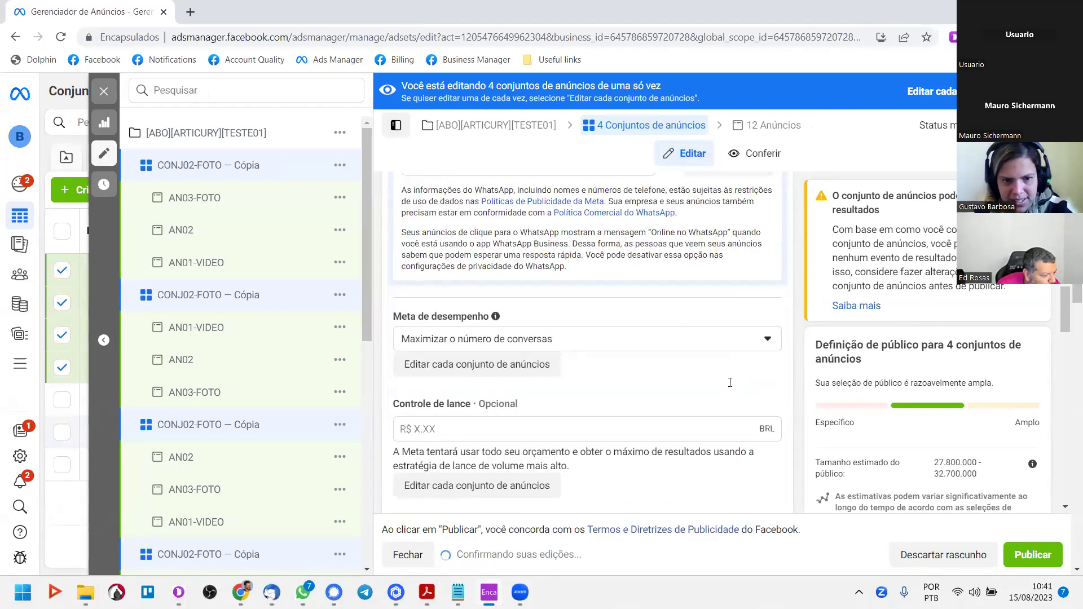
scroll(732, 389, "down", 6)
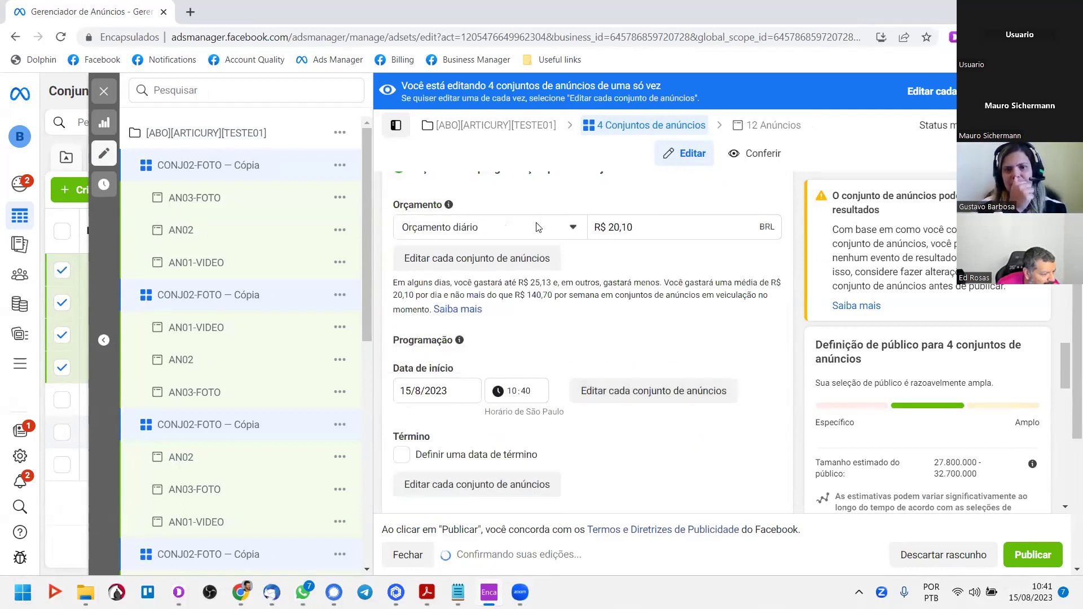
triple_click(650, 228)
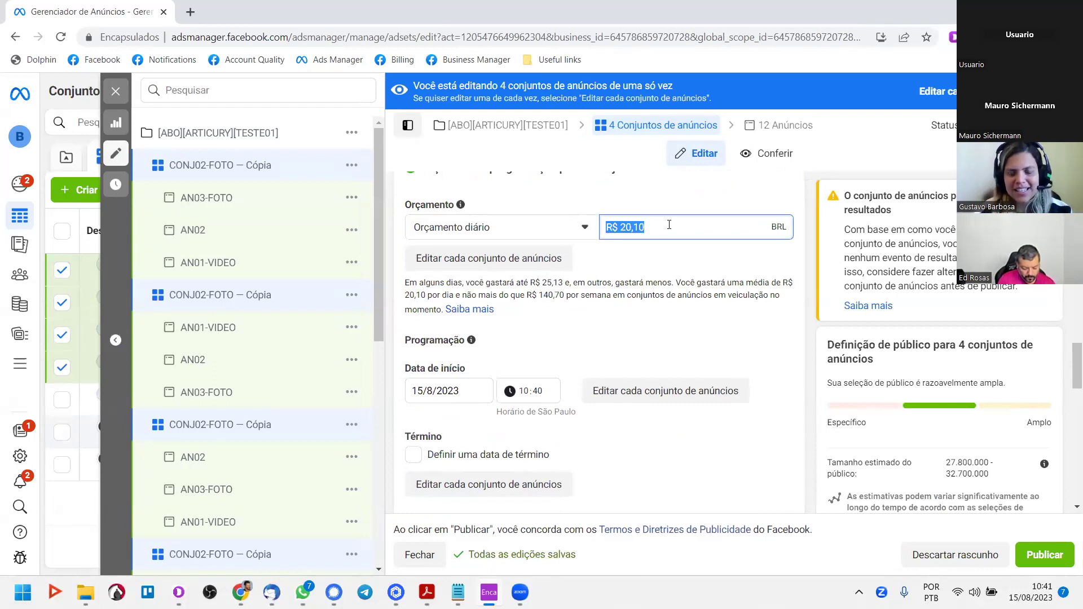
type("10,10")
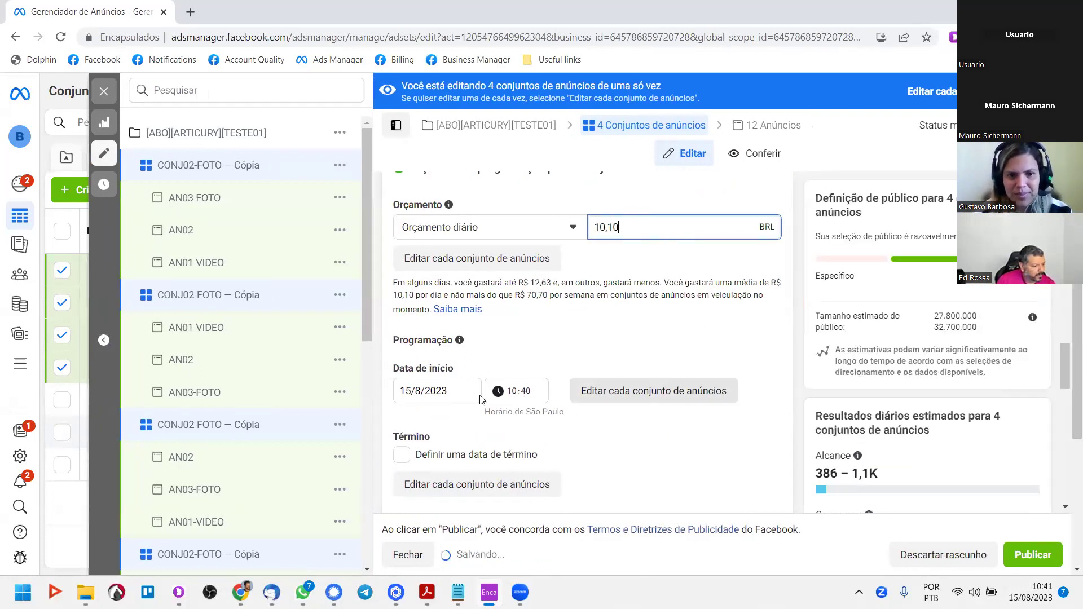
Schedule the four duplicated ad sets to start on 16/8/2023 at 00:00
left_click(467, 389)
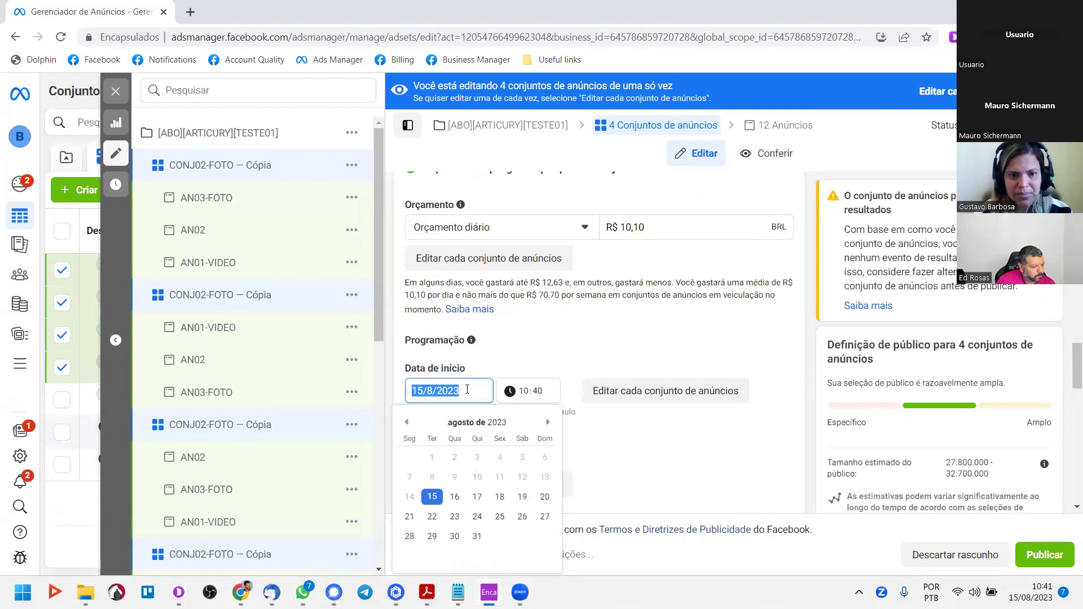
left_click(454, 497)
left_click(524, 393)
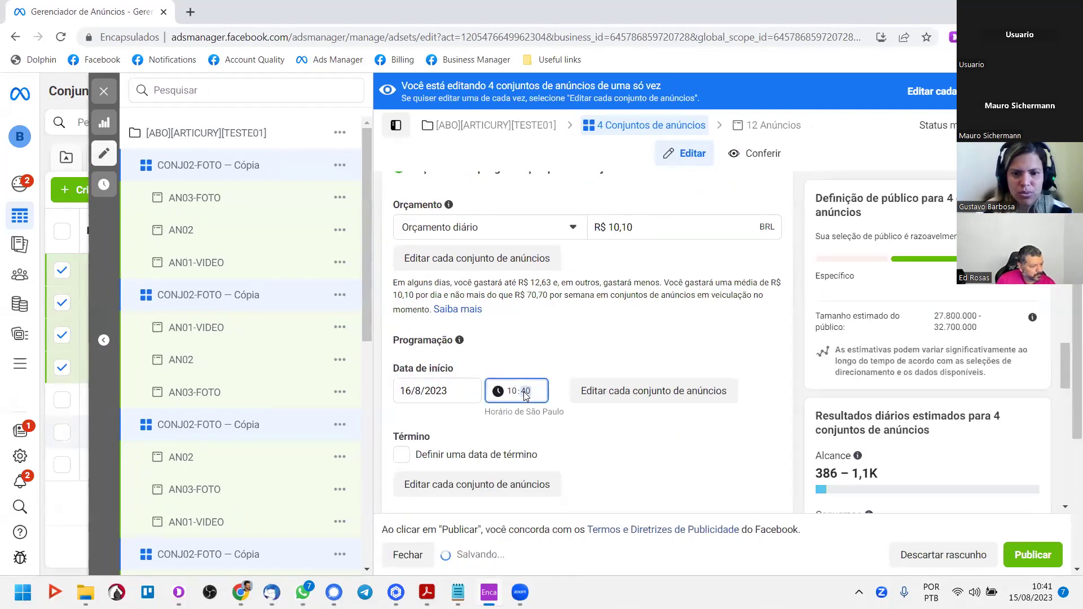
left_click(525, 394)
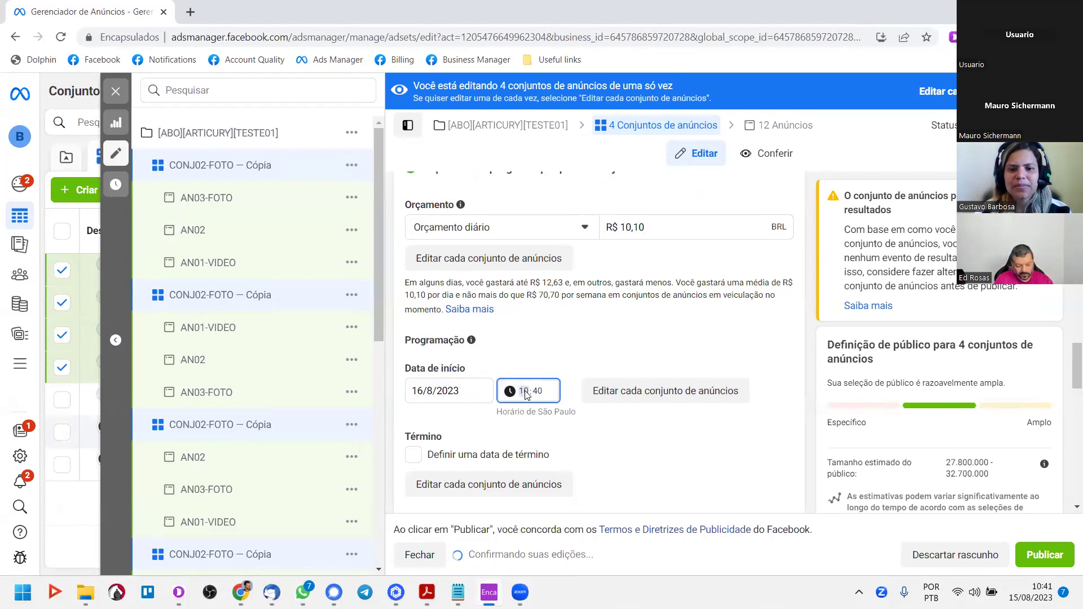
type("0")
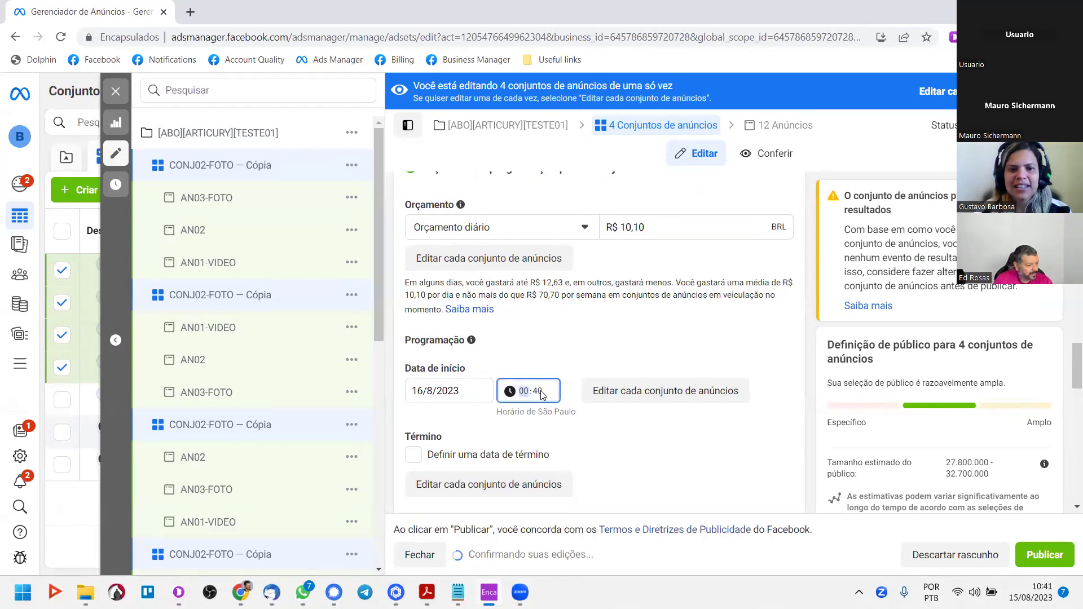
left_click(536, 394)
type("0")
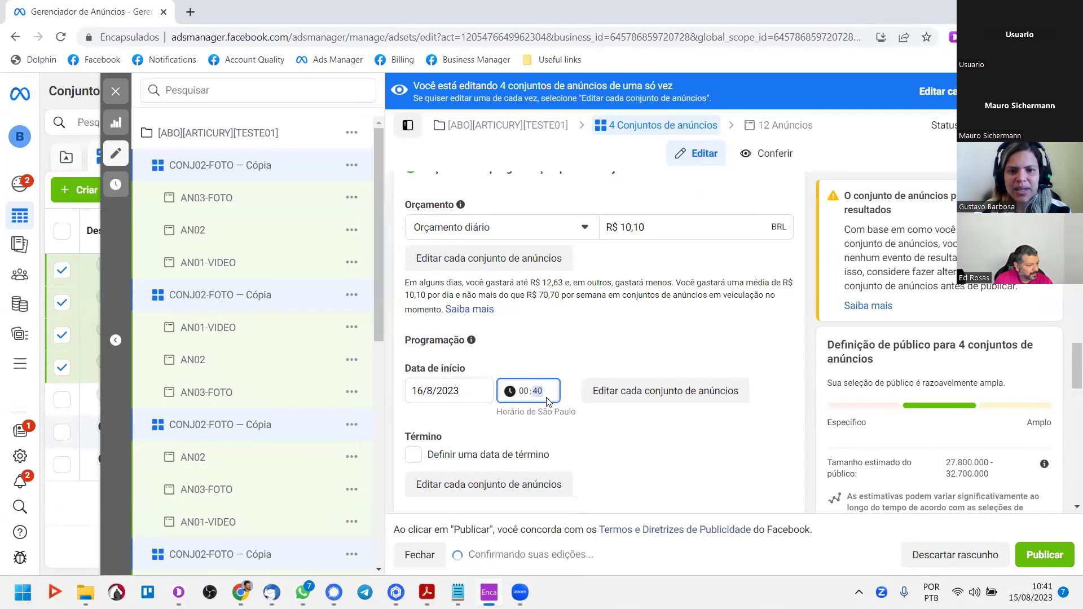
Set the minimum audience age of the four duplicated ad sets to 44
scroll(734, 403, "up", 10)
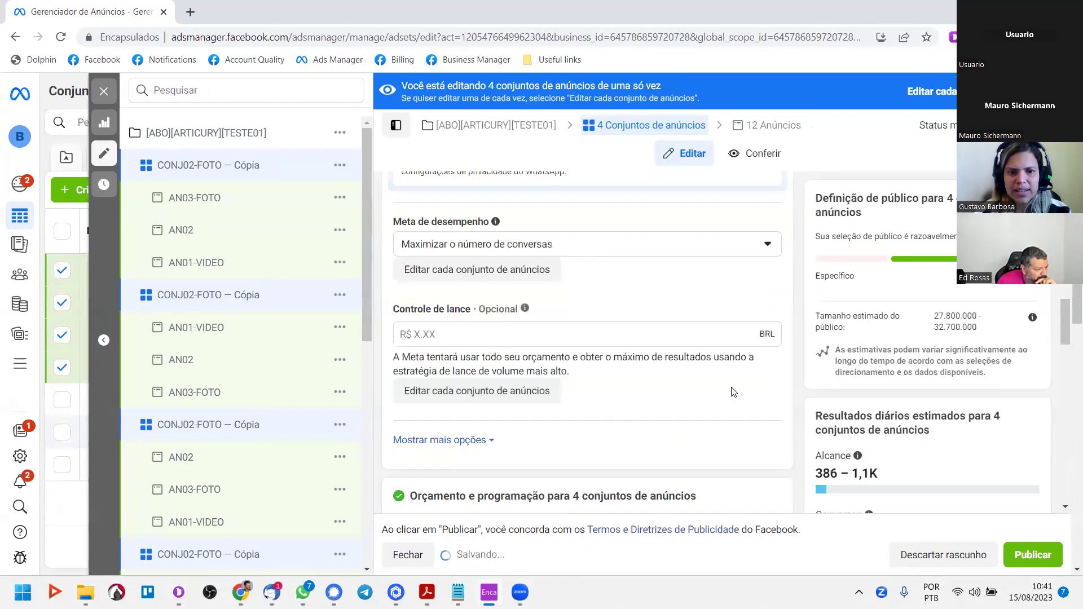
scroll(720, 382, "up", 5)
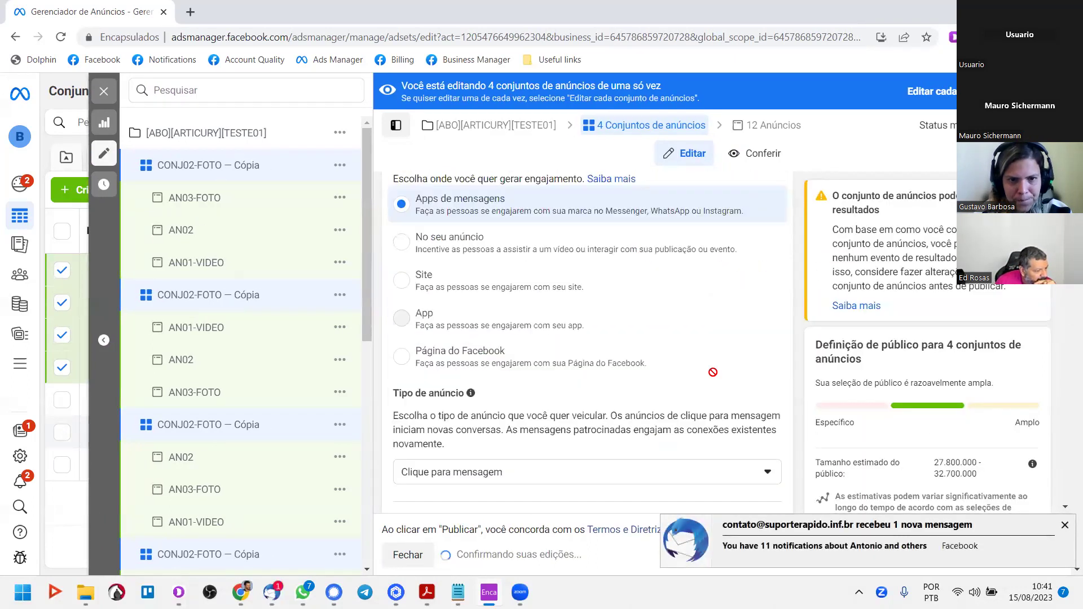
scroll(714, 377, "down", 10)
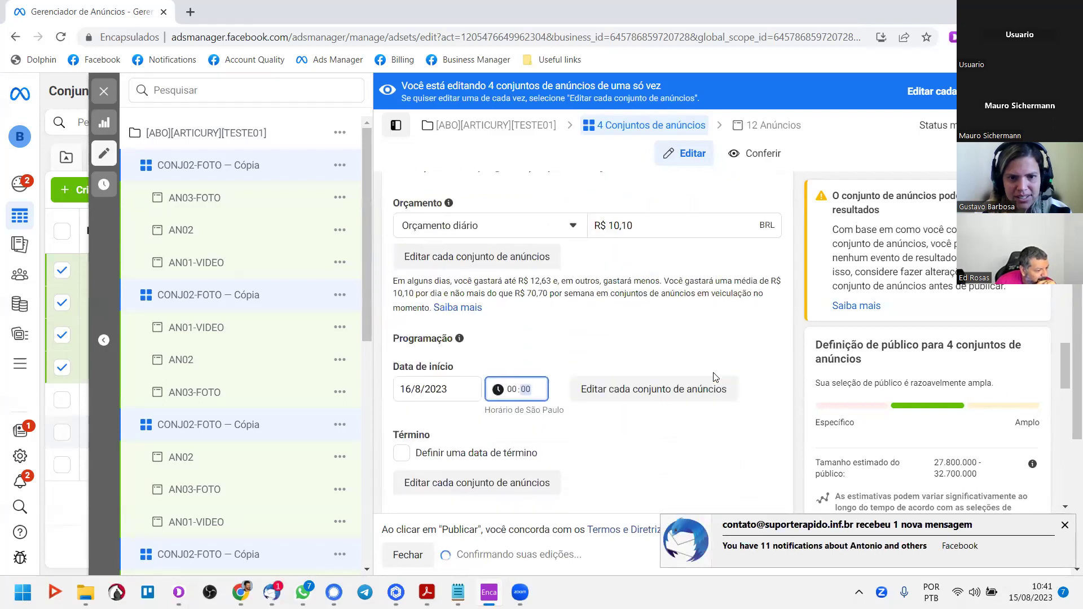
scroll(715, 377, "down", 3)
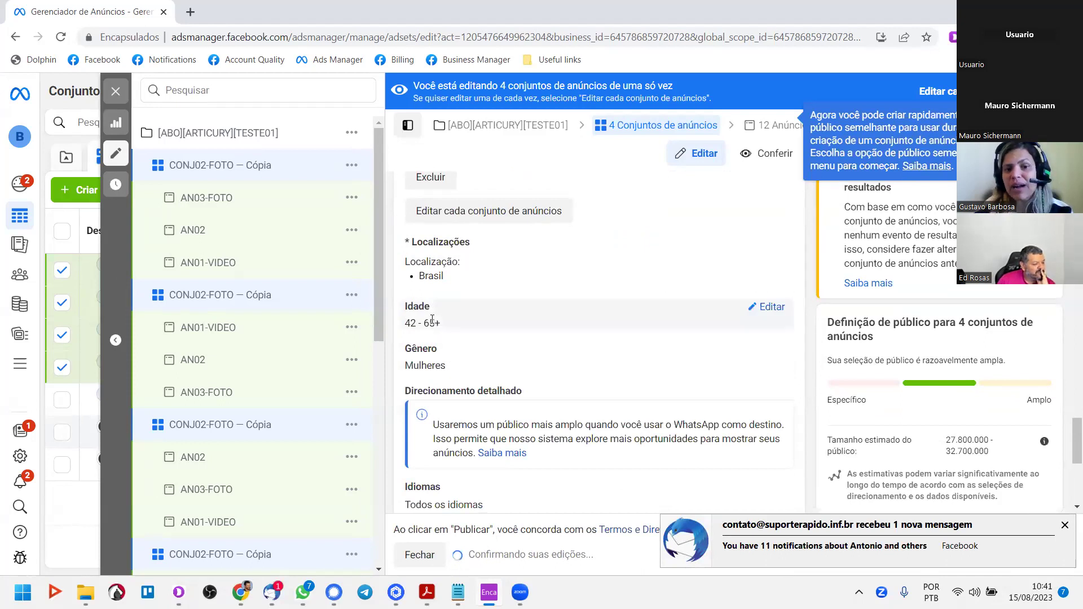
left_click(768, 308)
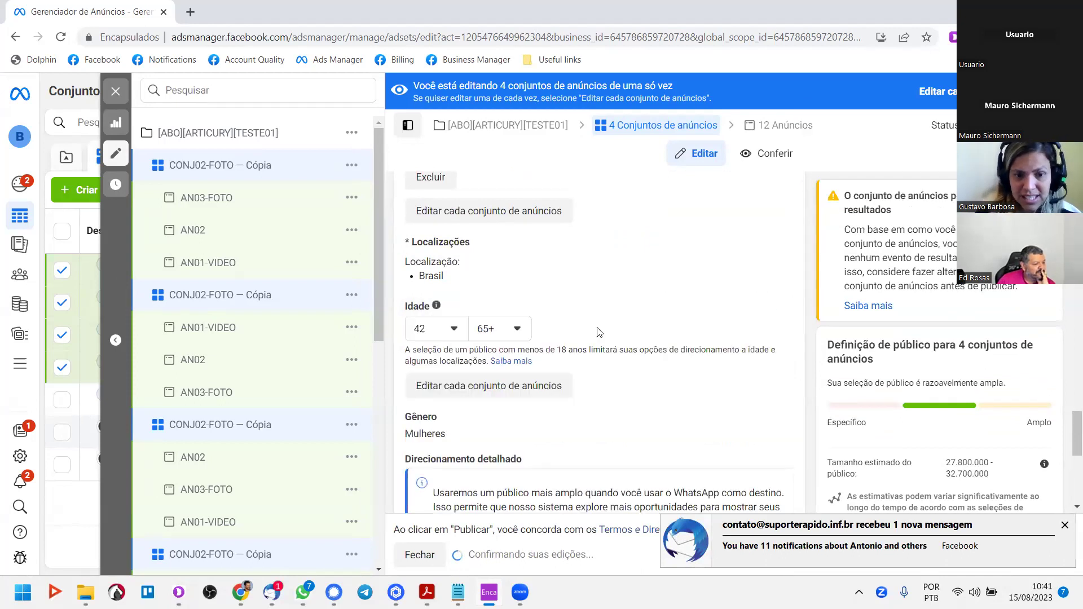
left_click(448, 329)
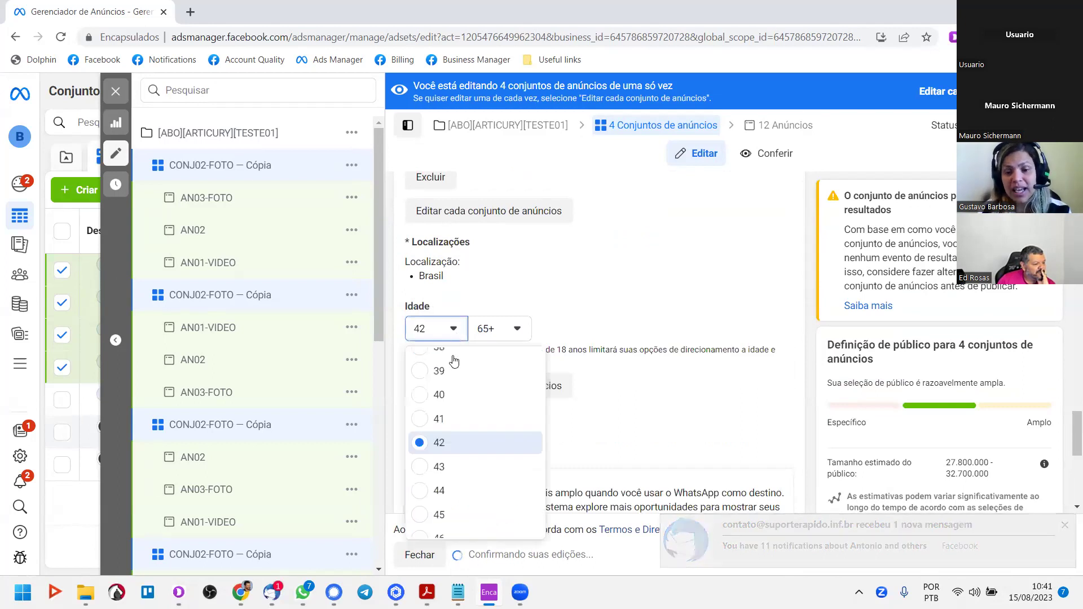
left_click(433, 489)
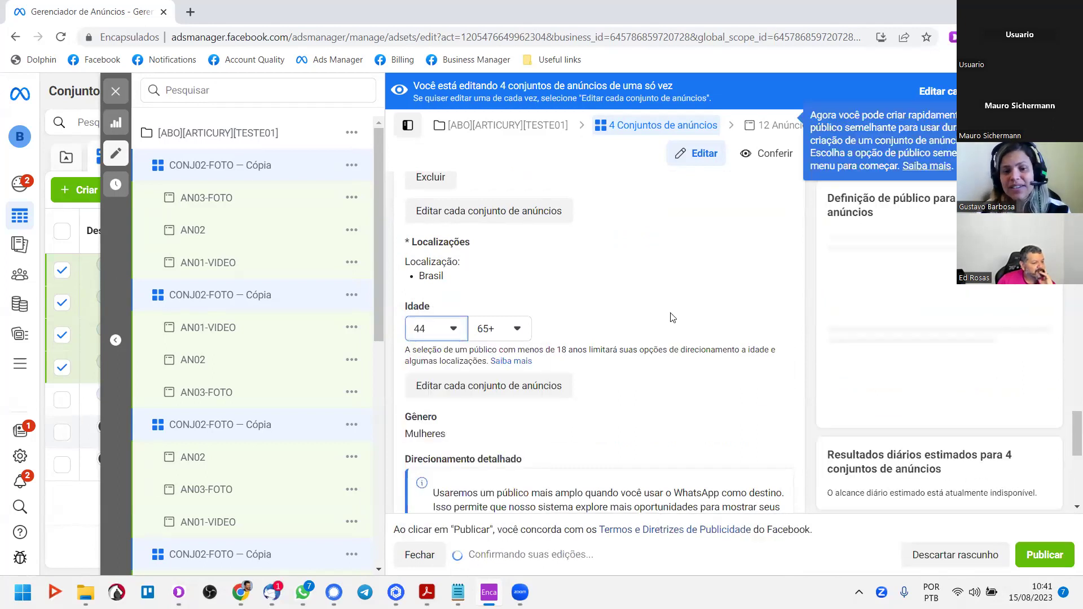
Switch the four duplicated ad sets to manual placements and exclude the Audience Network and Instagram platforms
scroll(708, 301, "down", 1)
scroll(741, 312, "down", 3)
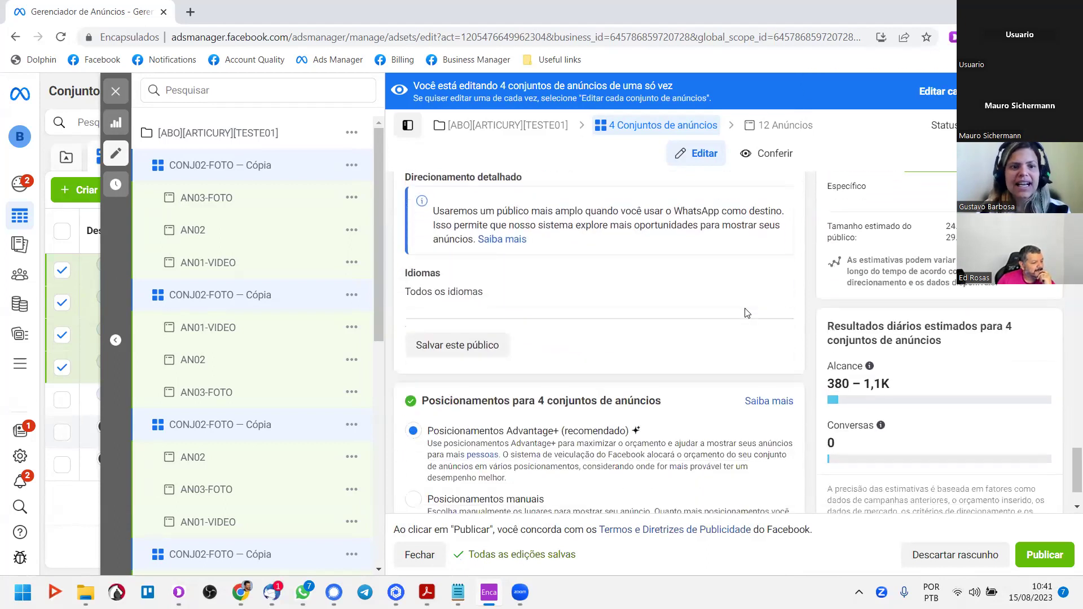
scroll(748, 313, "down", 1)
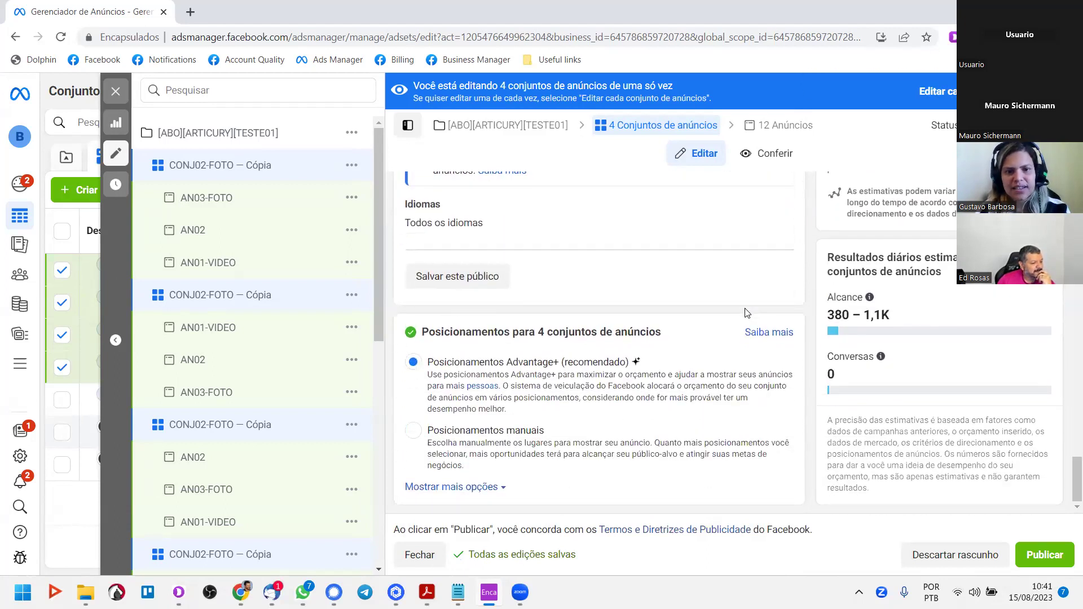
scroll(753, 333, "up", 8)
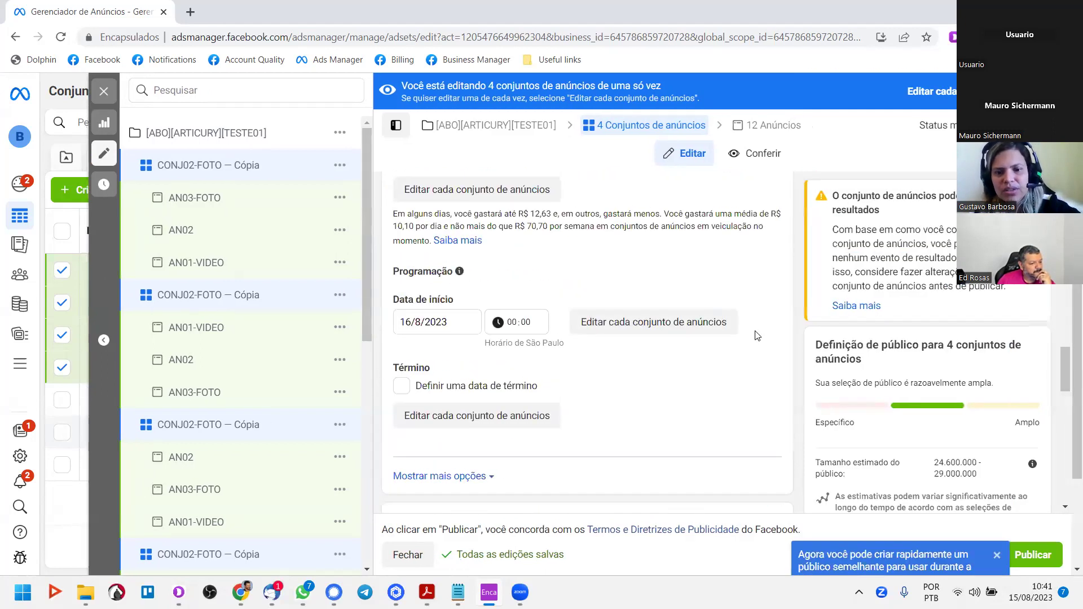
scroll(756, 335, "down", 8)
left_click(415, 432)
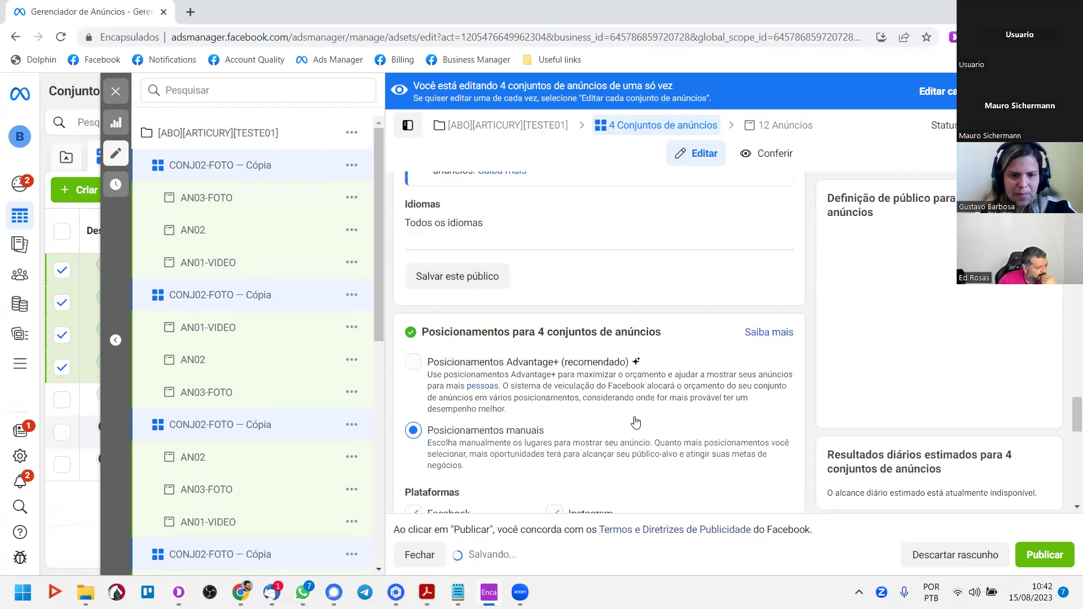
scroll(636, 422, "down", 5)
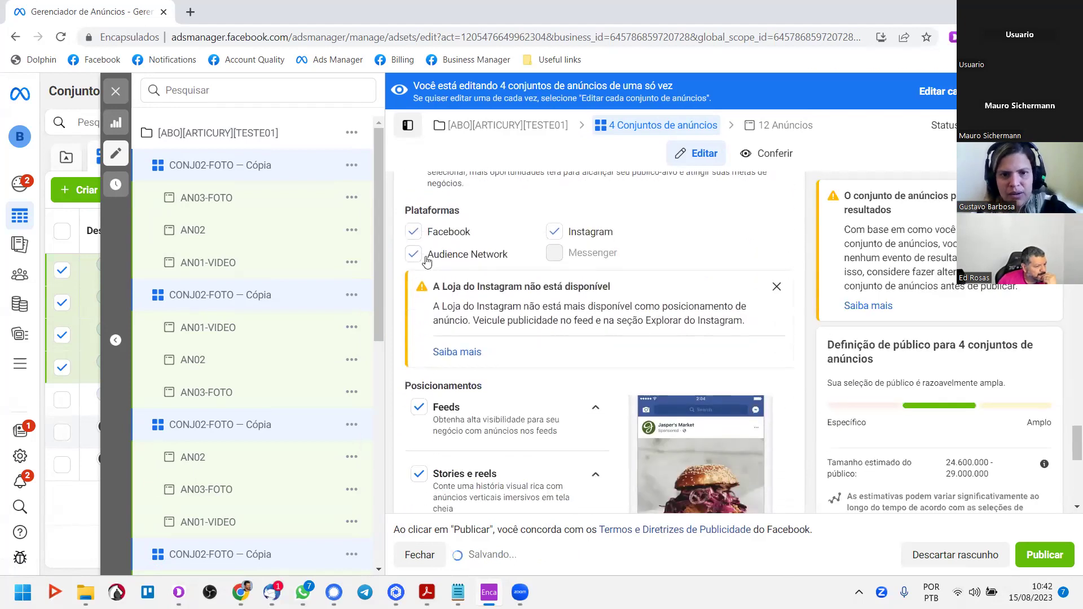
left_click(414, 254)
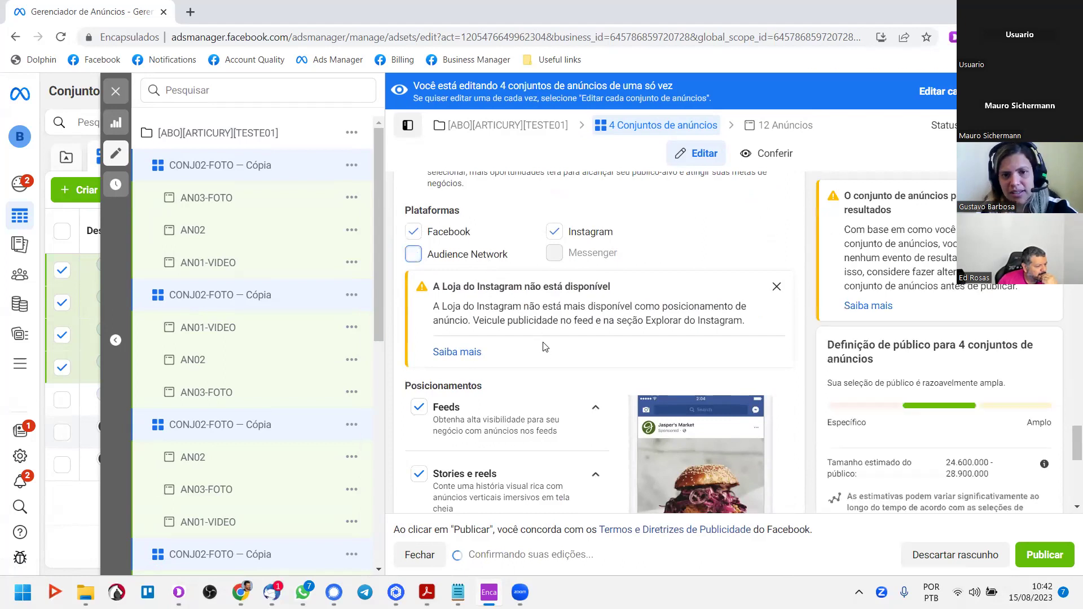
left_click(555, 232)
Exclude search results and limit the Feeds placements to Feed do Facebook, deselecting Facebook Marketplace and Feeds de vídeo do Facebook
scroll(543, 303, "down", 3)
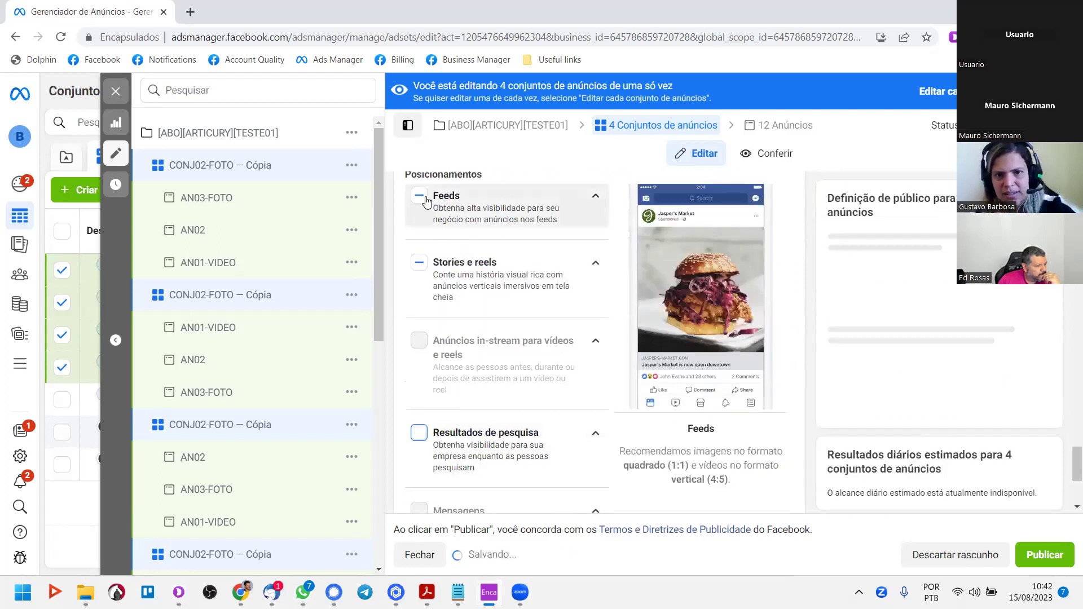
left_click(594, 206)
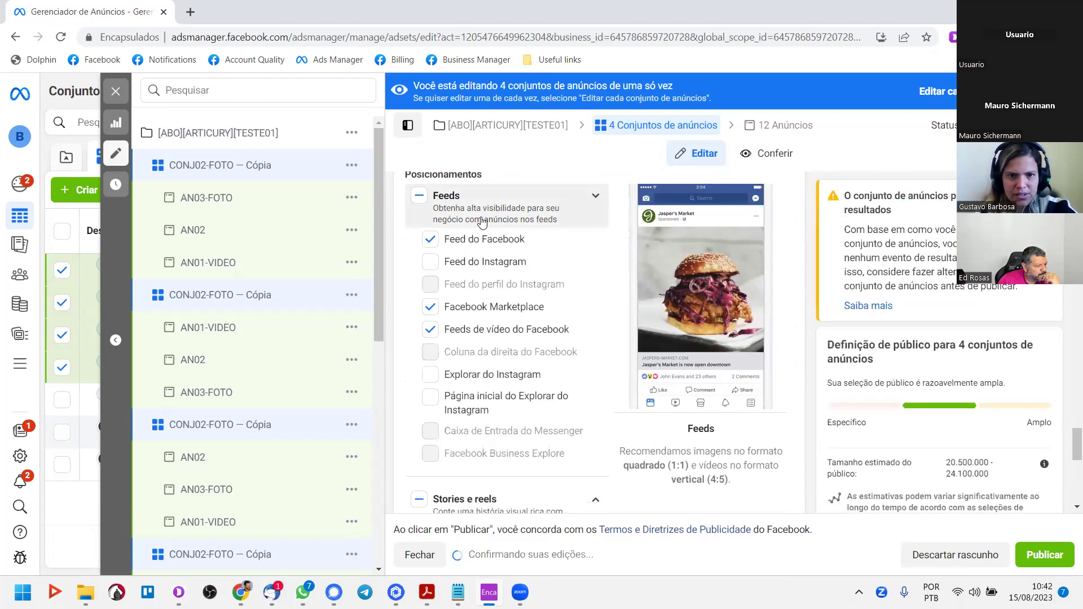
left_click(432, 242)
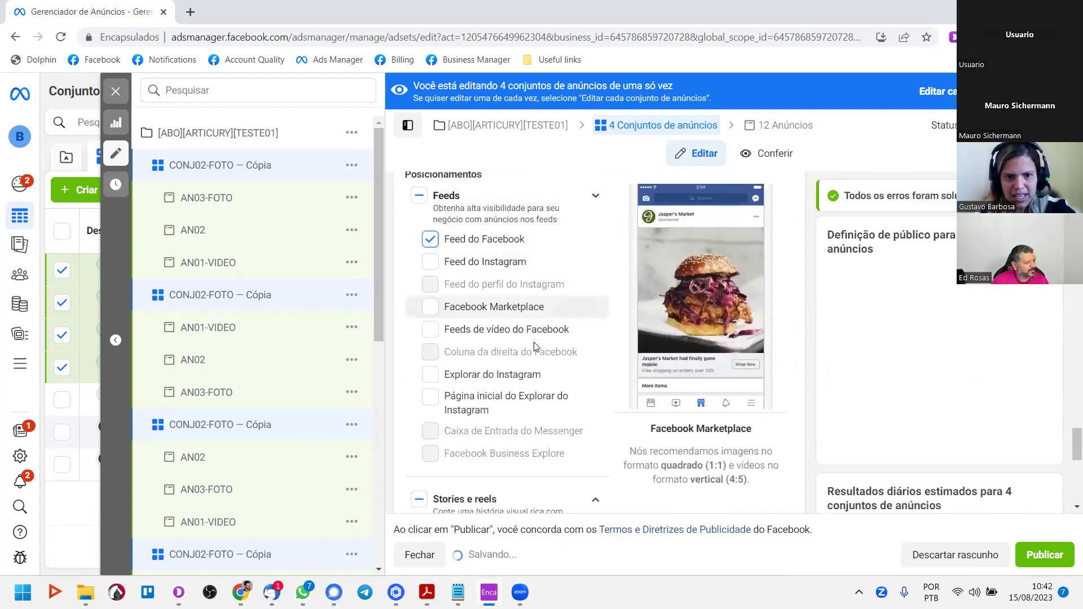
Exclude Facebook Stories from the Stories and reels placements, leaving only Facebook Reels selected
scroll(514, 322, "down", 3)
scroll(564, 328, "down", 1)
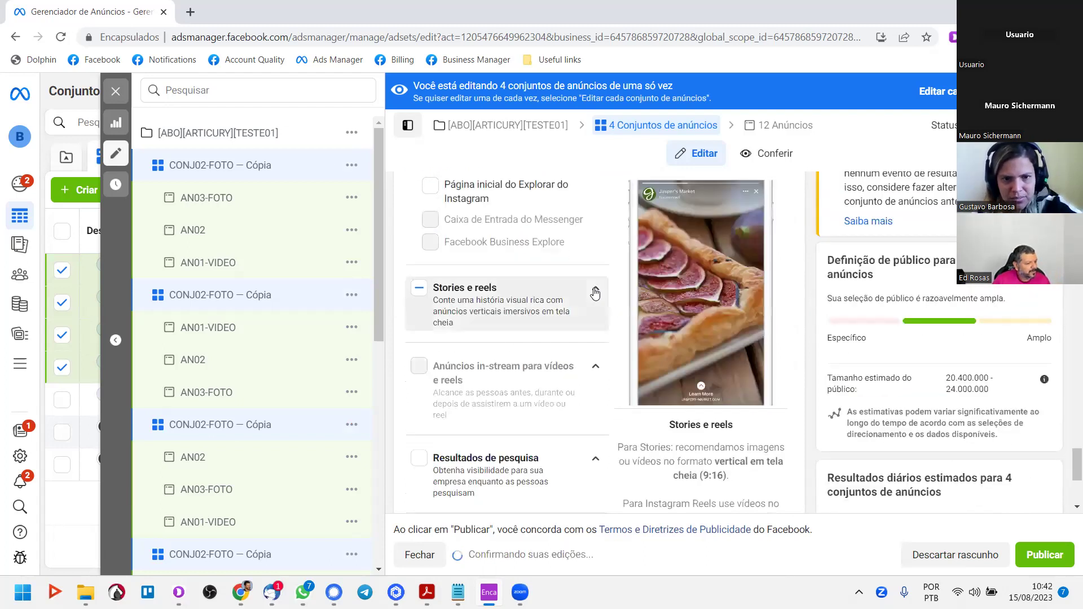
left_click(595, 289)
left_click(433, 368)
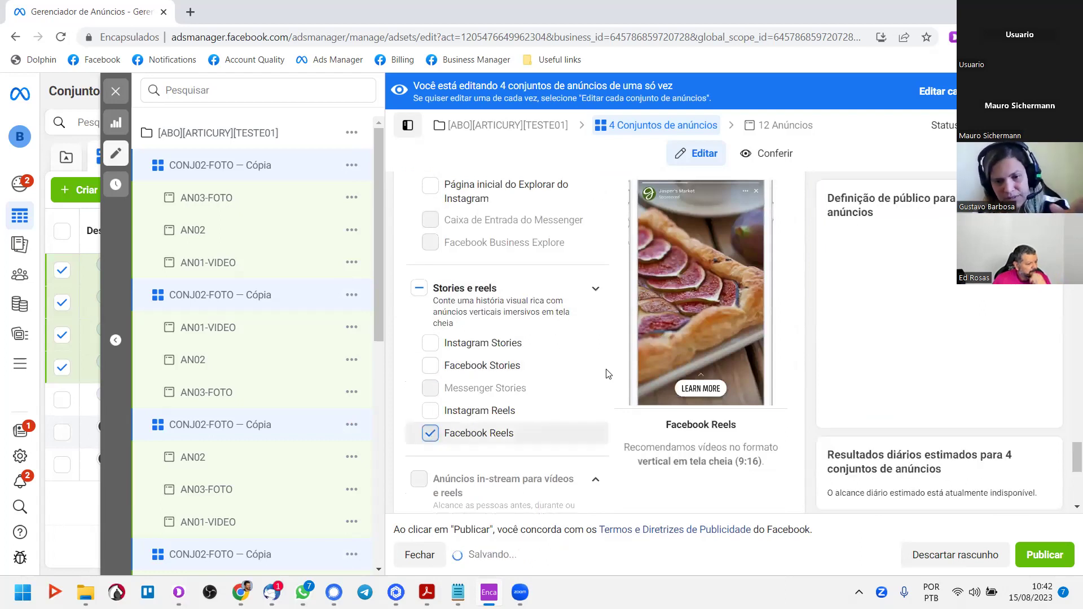
scroll(605, 371, "down", 4)
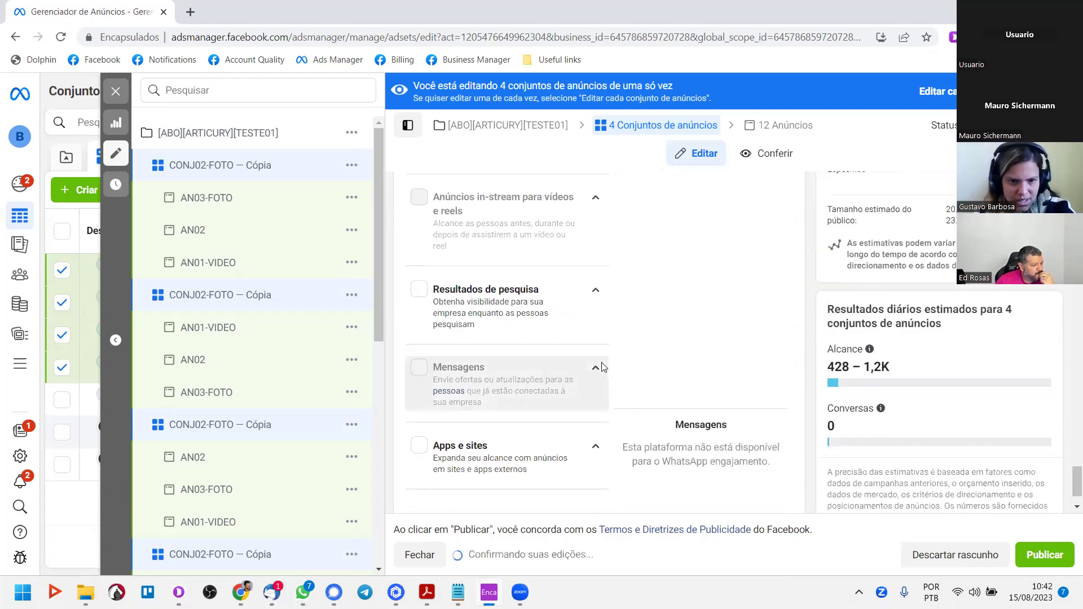
scroll(601, 367, "down", 1)
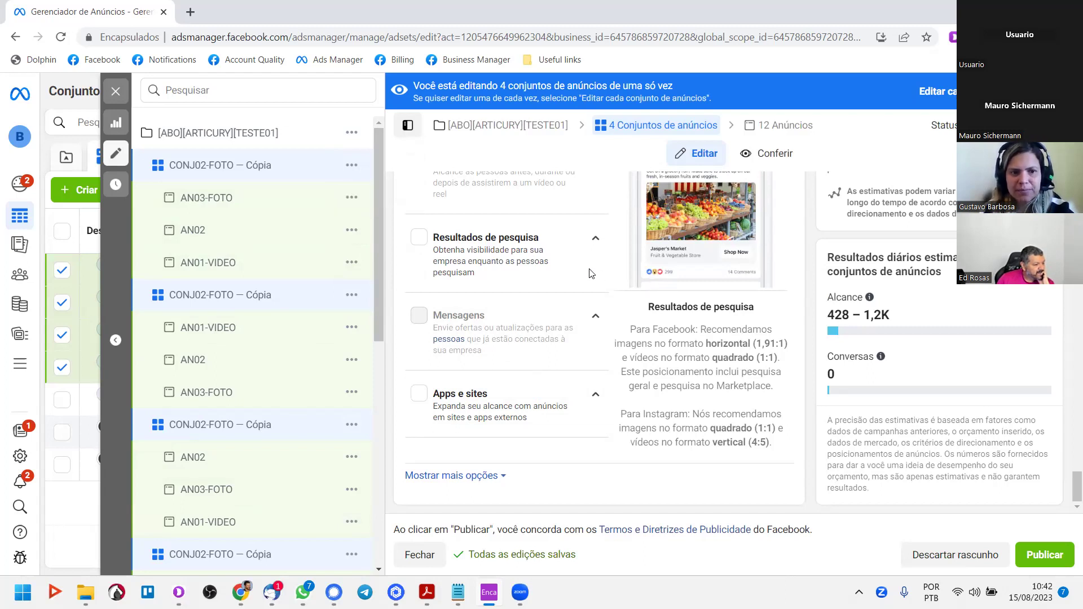
Check the AN03-FOTO ad in the first CONJ02-FOTO copy, and delete that ad set's AN02 and AN01-VIDEO ads
left_click(242, 202)
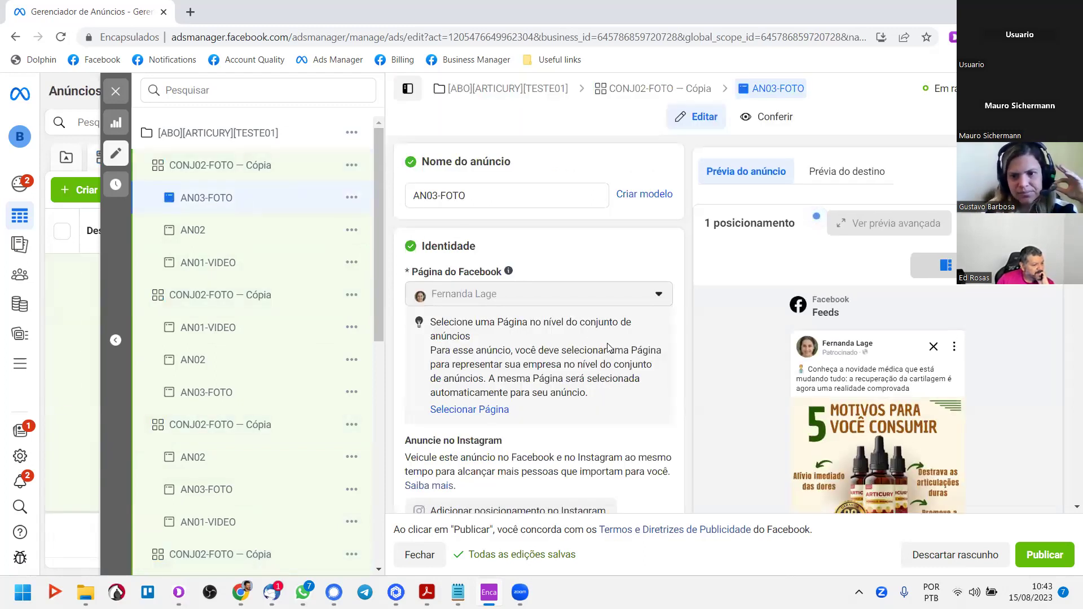
scroll(605, 345, "down", 5)
scroll(605, 345, "down", 6)
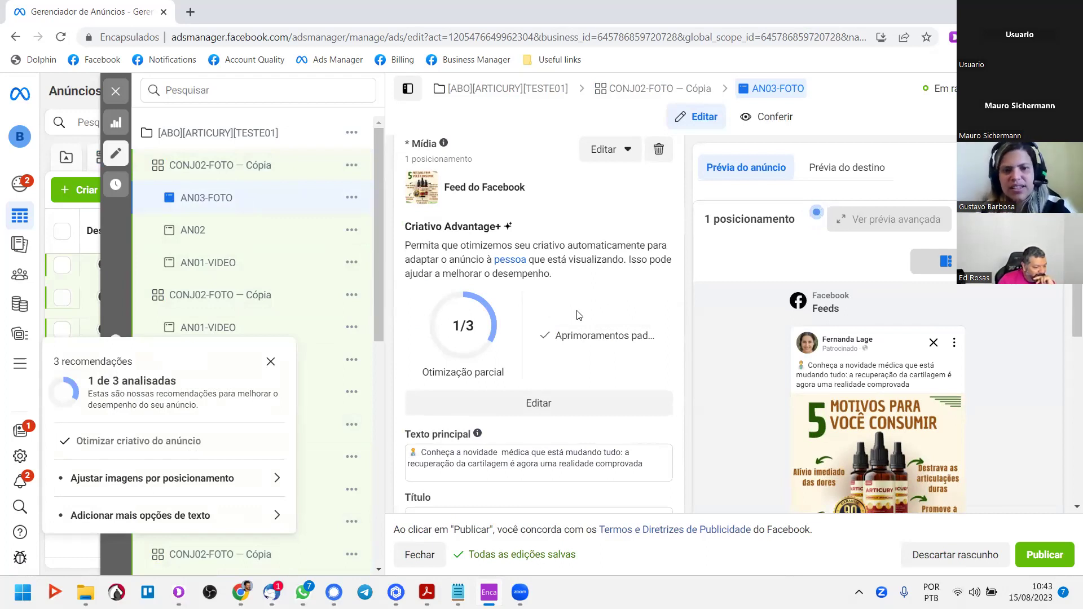
left_click(352, 234)
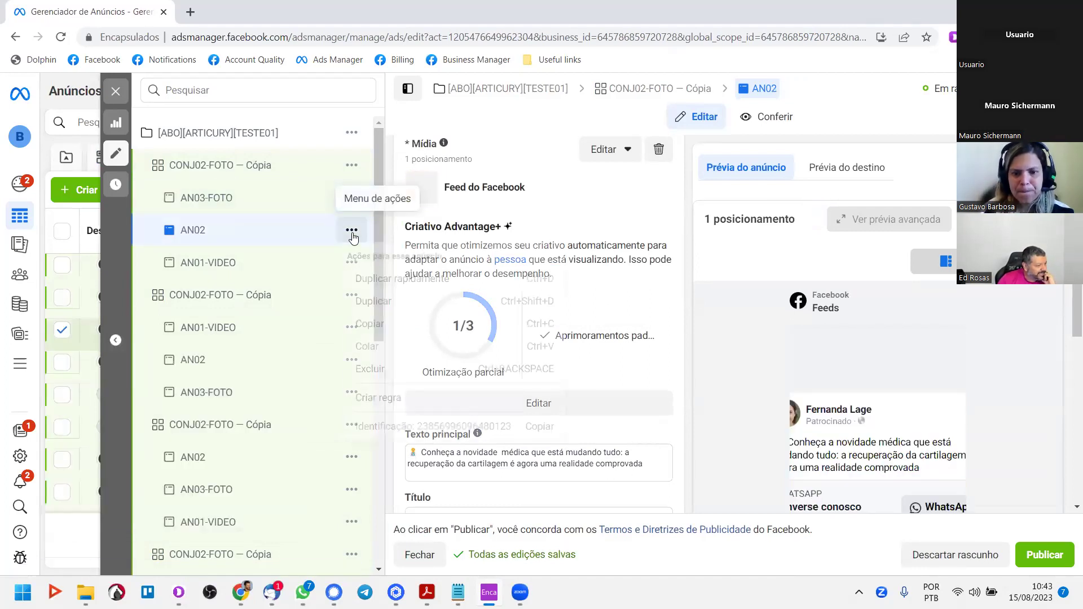
left_click(406, 369)
left_click(656, 289)
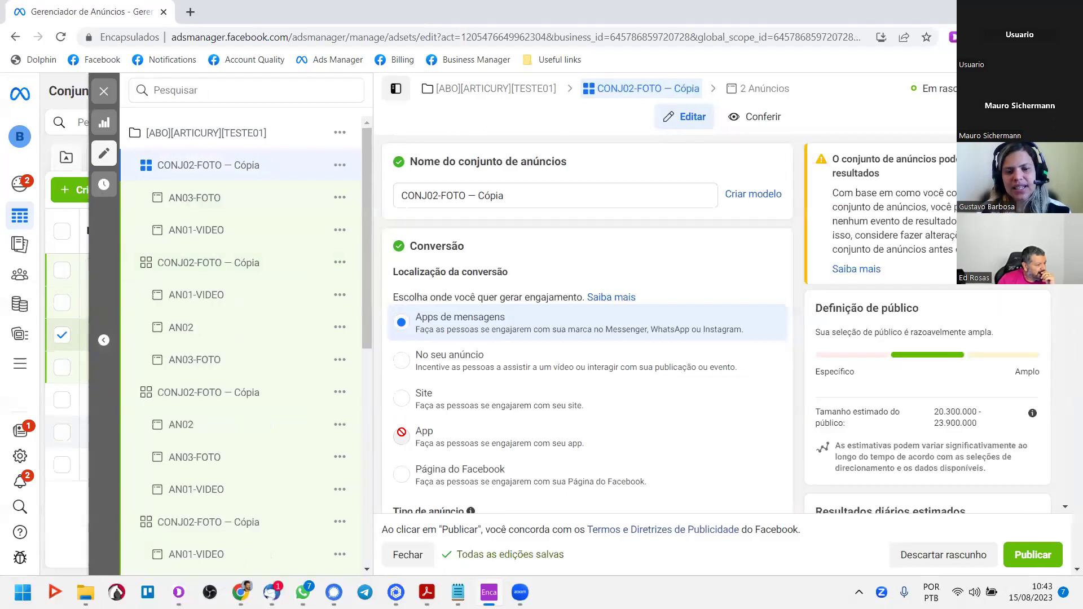
left_click(339, 232)
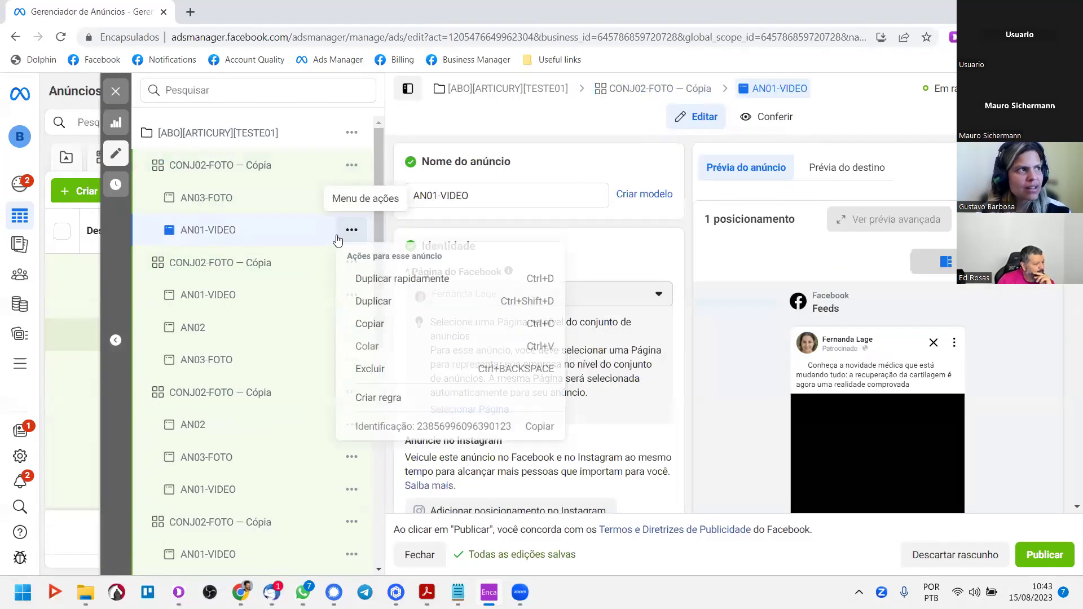
left_click(407, 371)
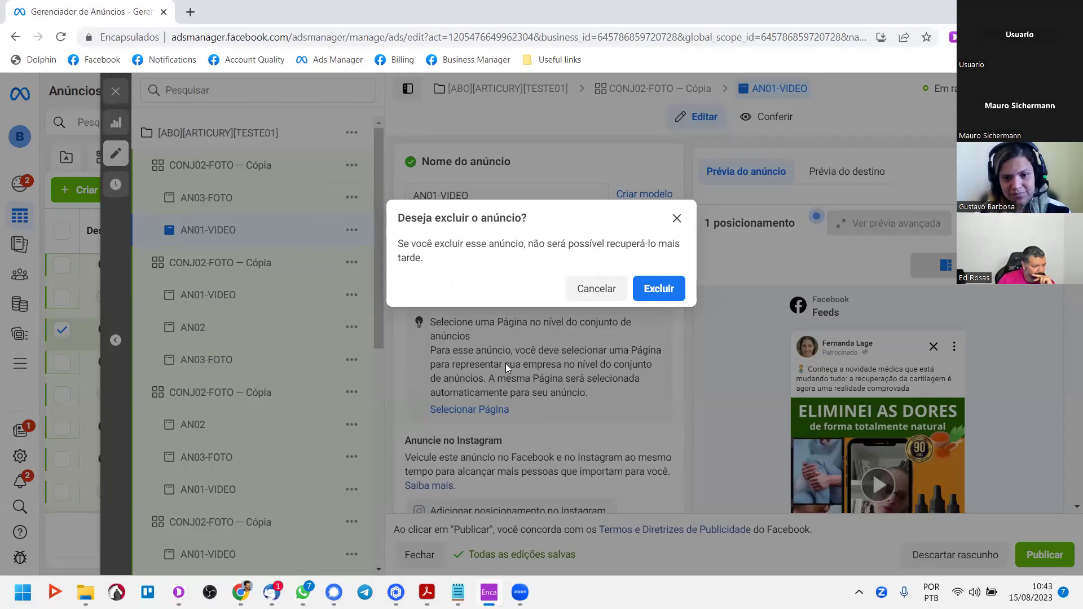
left_click(668, 291)
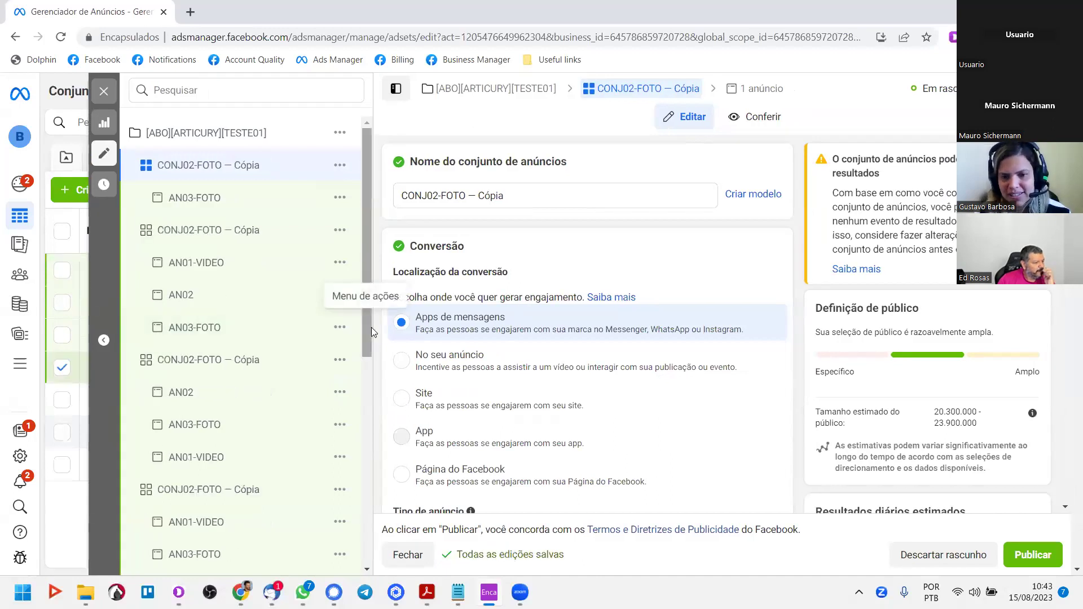
Delete the AN01-VIDEO and AN02 ads from the second CONJ02-FOTO copy, keeping only AN03-FOTO
left_click(341, 268)
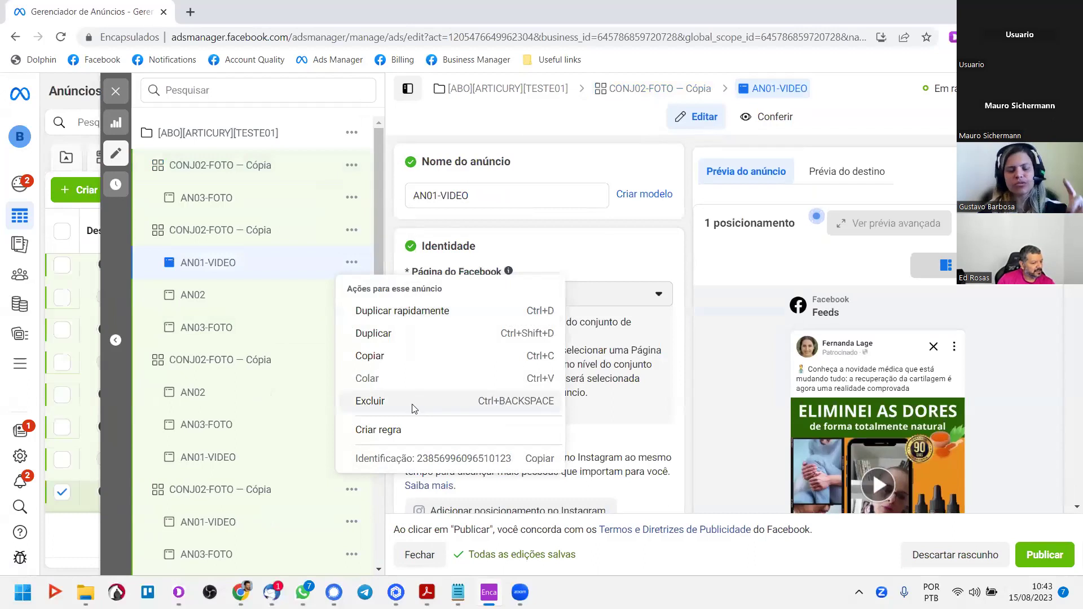
left_click(412, 404)
left_click(658, 290)
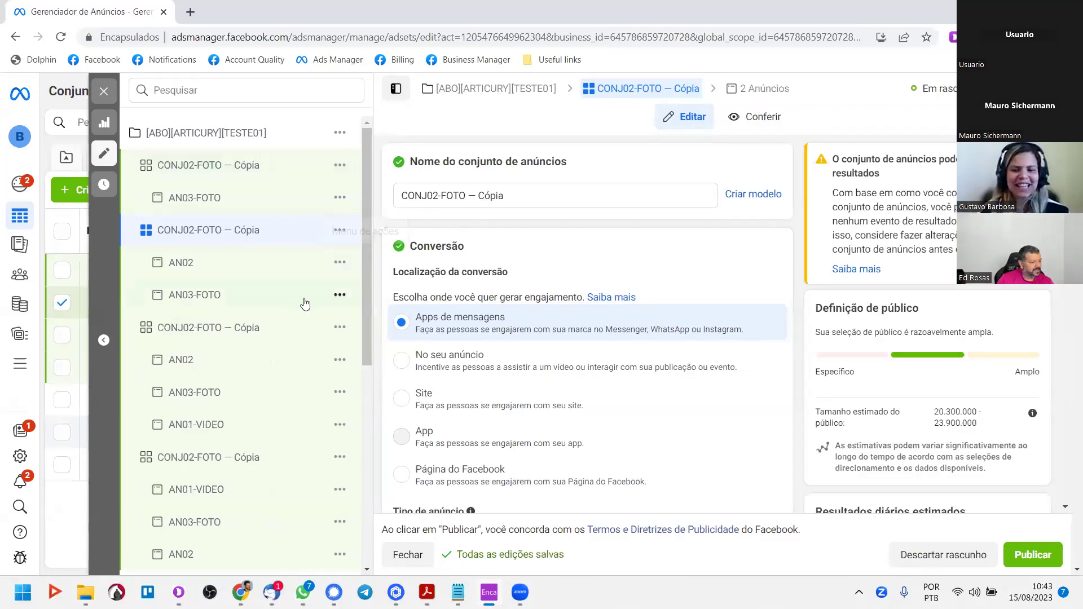
left_click(340, 265)
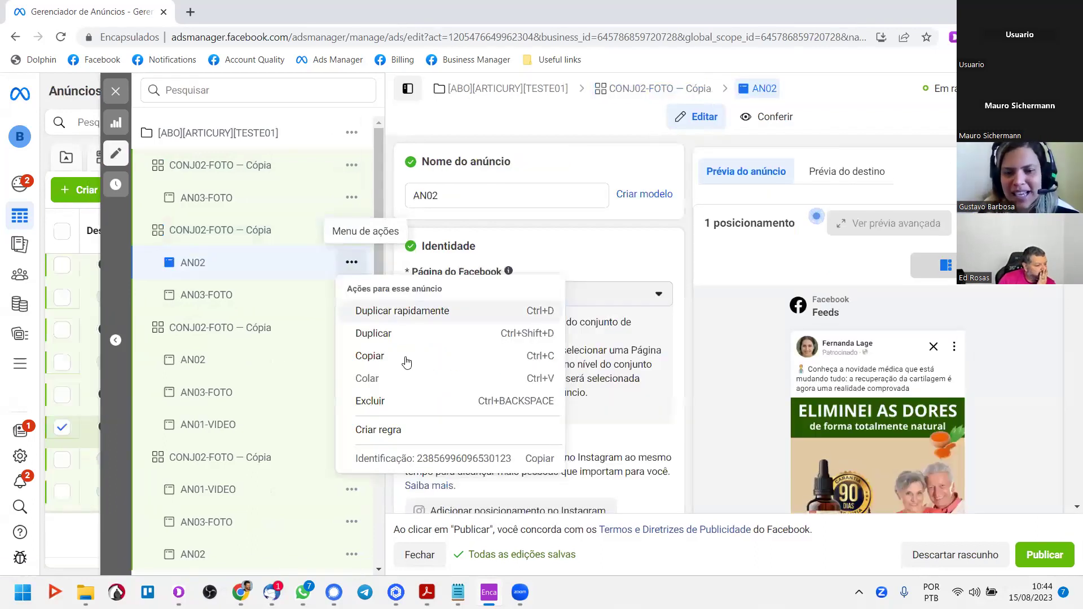
left_click(412, 405)
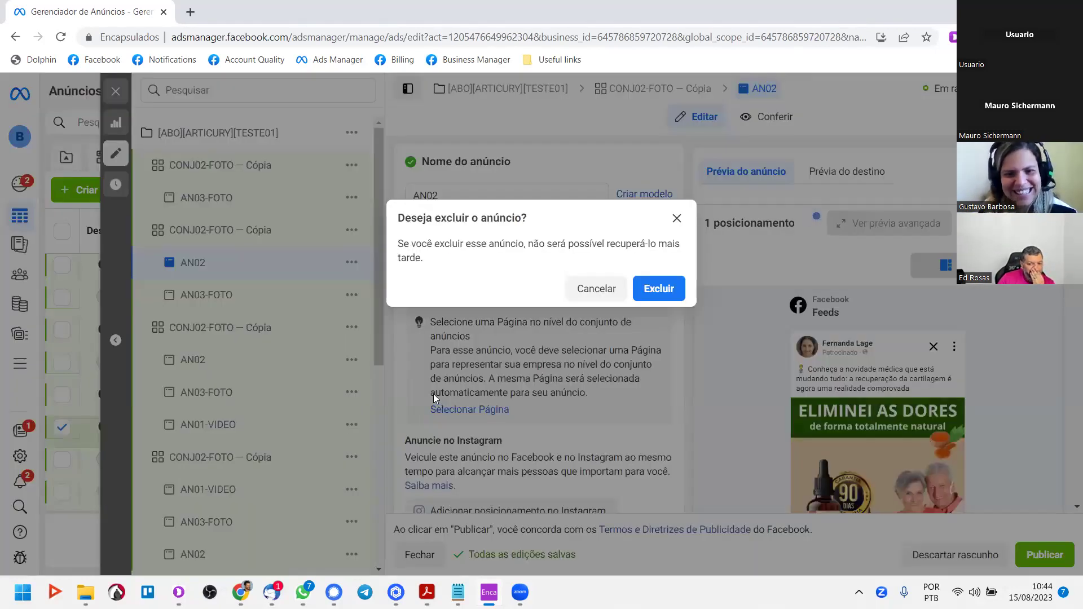
left_click(649, 292)
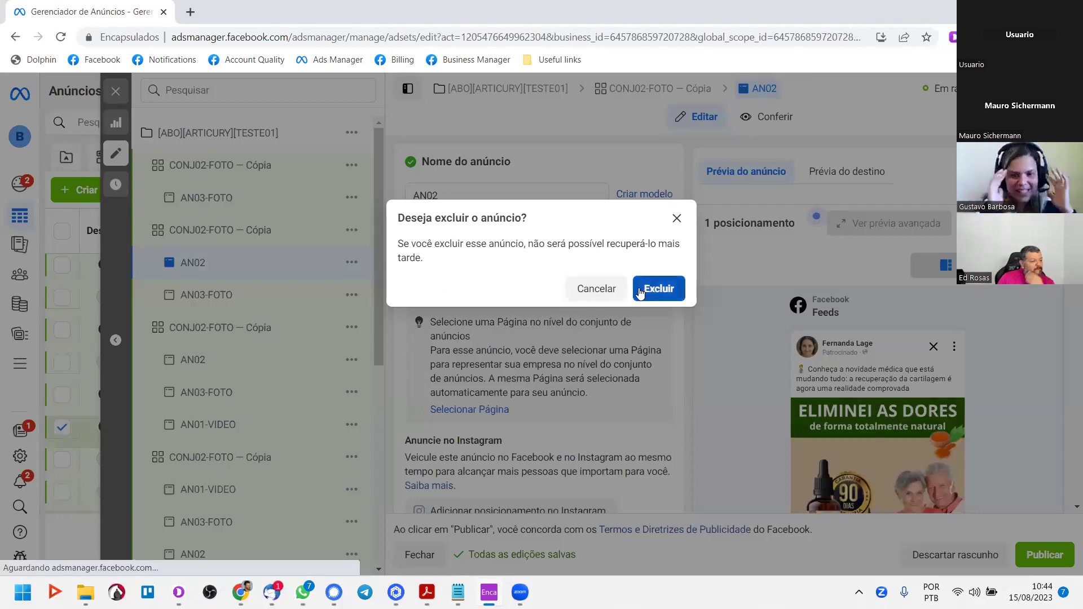